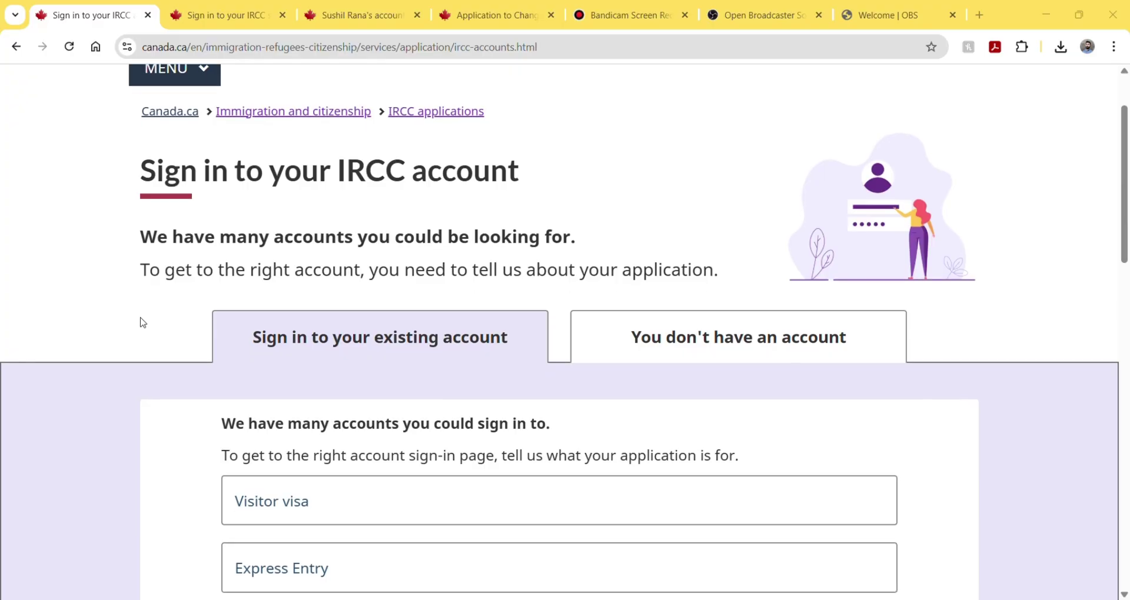
- Take the Work permit route through IRCC secure account to the Canadian Interac Sign-In Partner
{"action": "scroll", "coordinate": [141, 323], "scroll_direction": "down", "scroll_amount": 3}
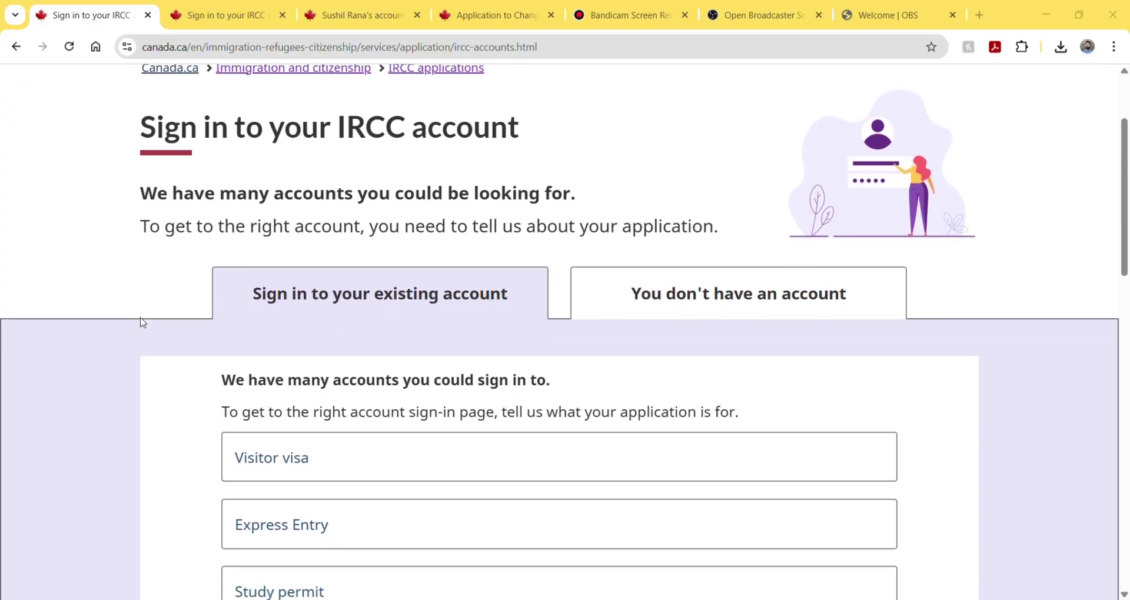
{"action": "scroll", "coordinate": [142, 323], "scroll_direction": "down", "scroll_amount": 4}
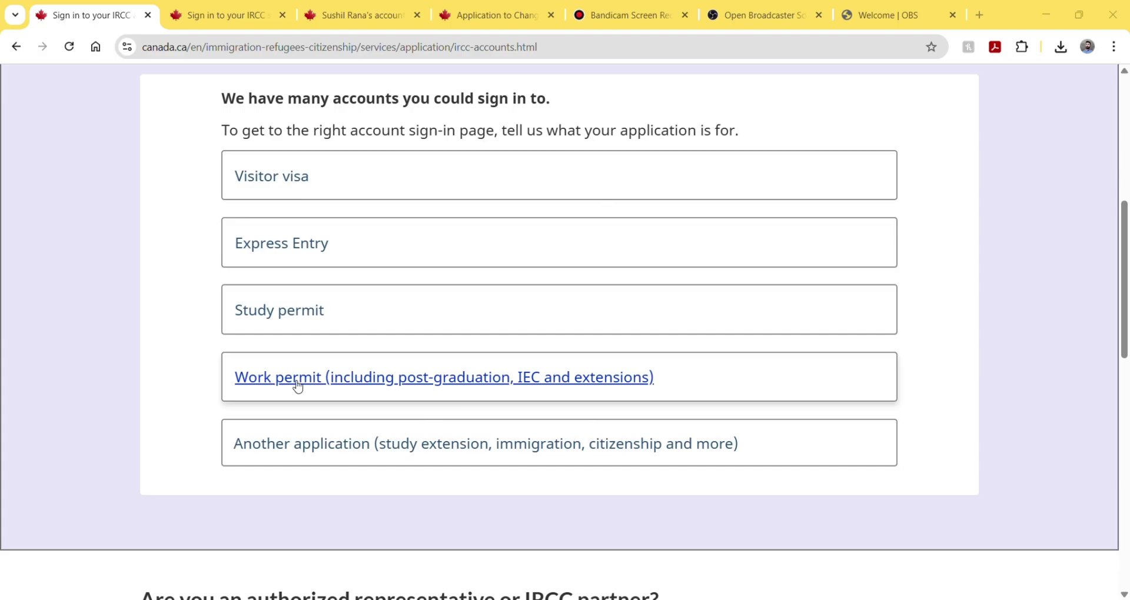
{"action": "left_click", "coordinate": [298, 382]}
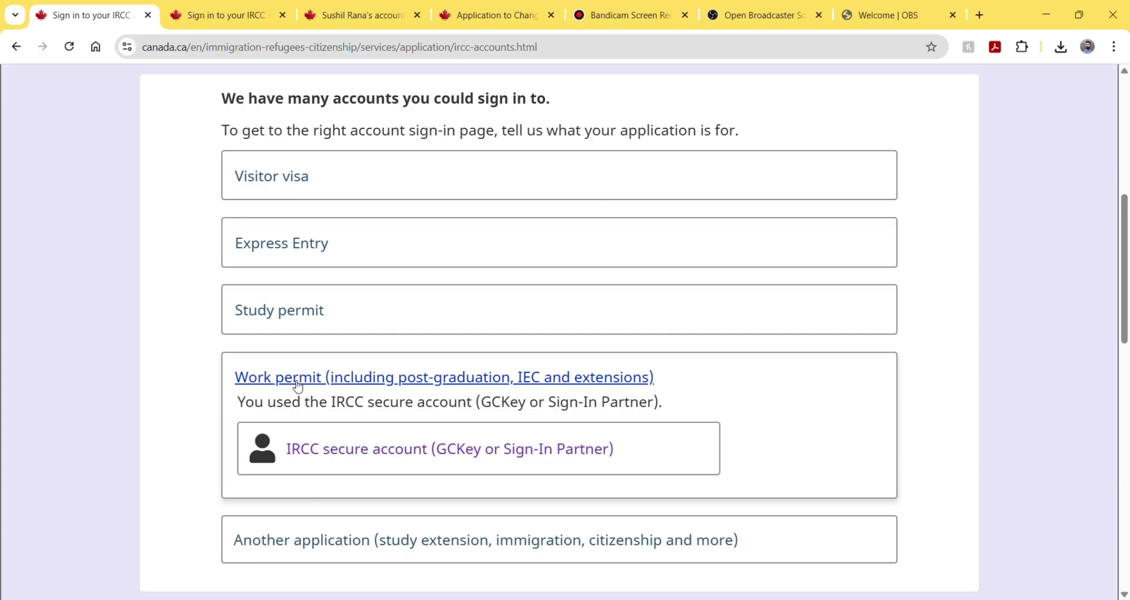
{"action": "left_click", "coordinate": [352, 457]}
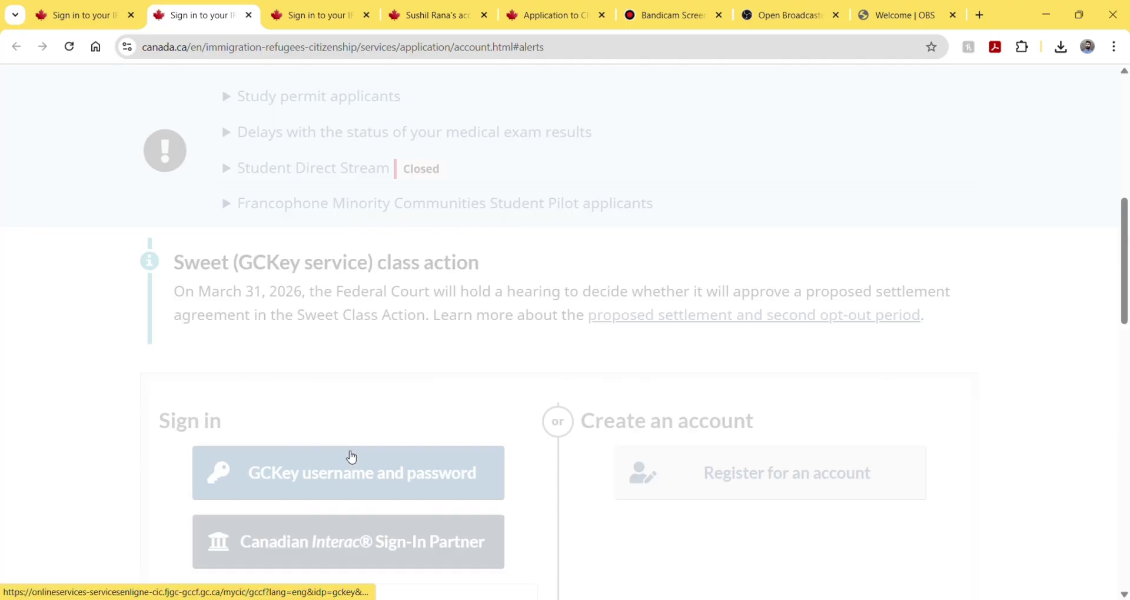
{"action": "scroll", "coordinate": [351, 458], "scroll_direction": "down", "scroll_amount": 1}
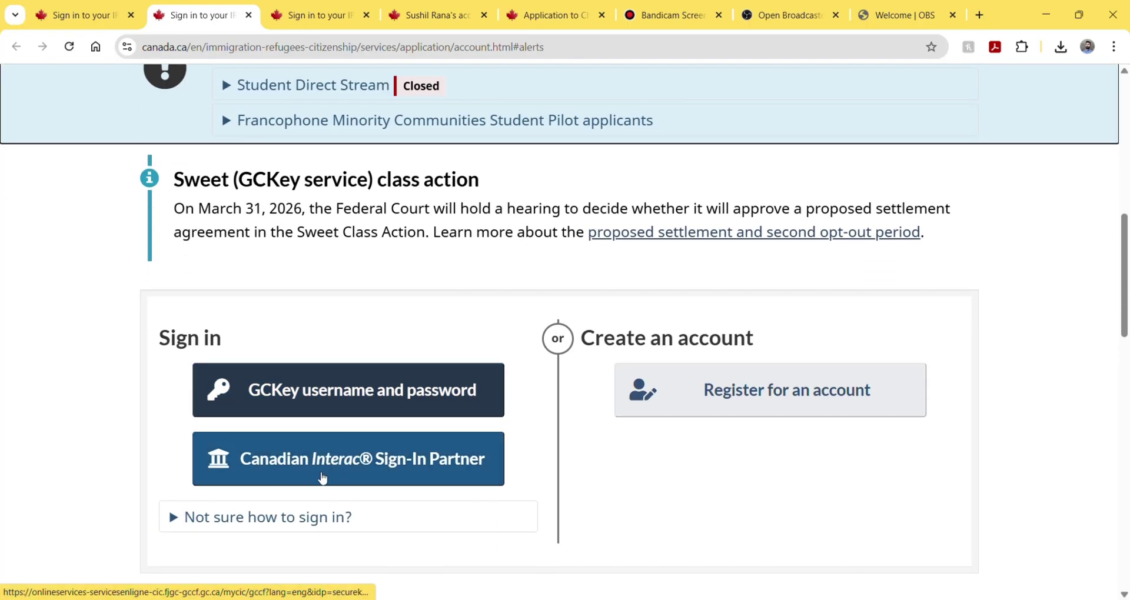
{"action": "left_click", "coordinate": [322, 479]}
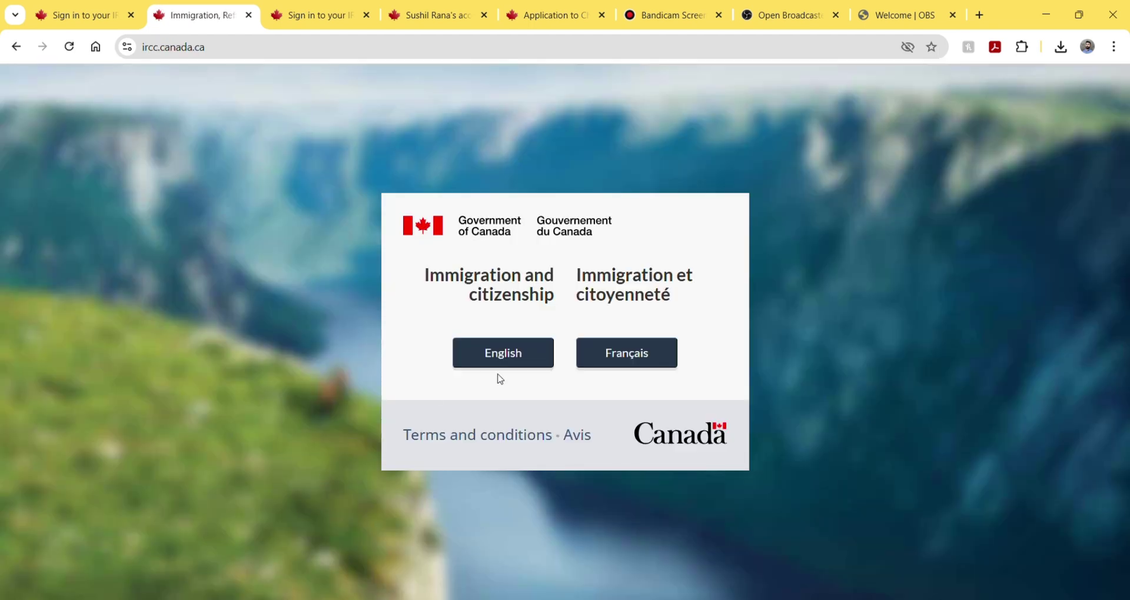
- Continue in English and go through 'Your IRCC application' to 'Sign in to your IRCC account'
{"action": "left_click", "coordinate": [512, 357]}
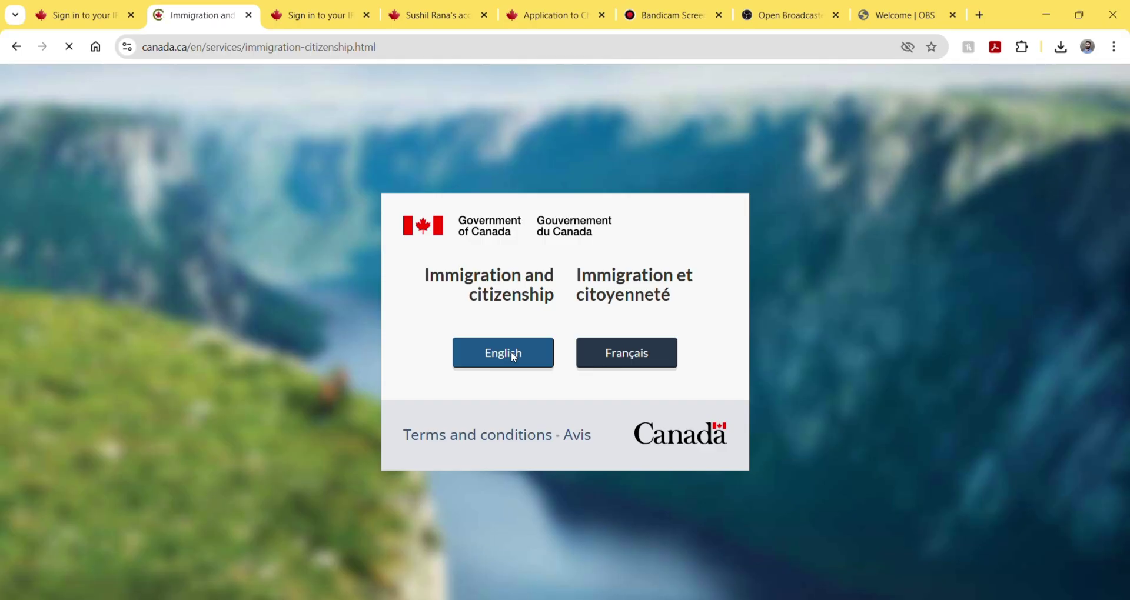
{"action": "scroll", "coordinate": [512, 357], "scroll_direction": "down", "scroll_amount": 2}
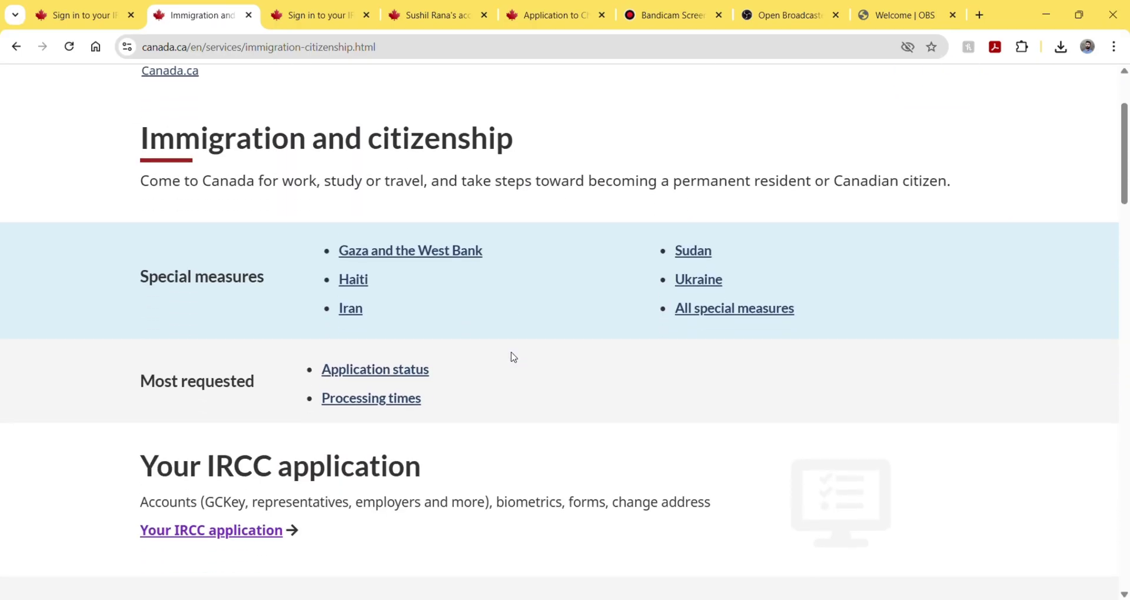
{"action": "scroll", "coordinate": [512, 357], "scroll_direction": "down", "scroll_amount": 1}
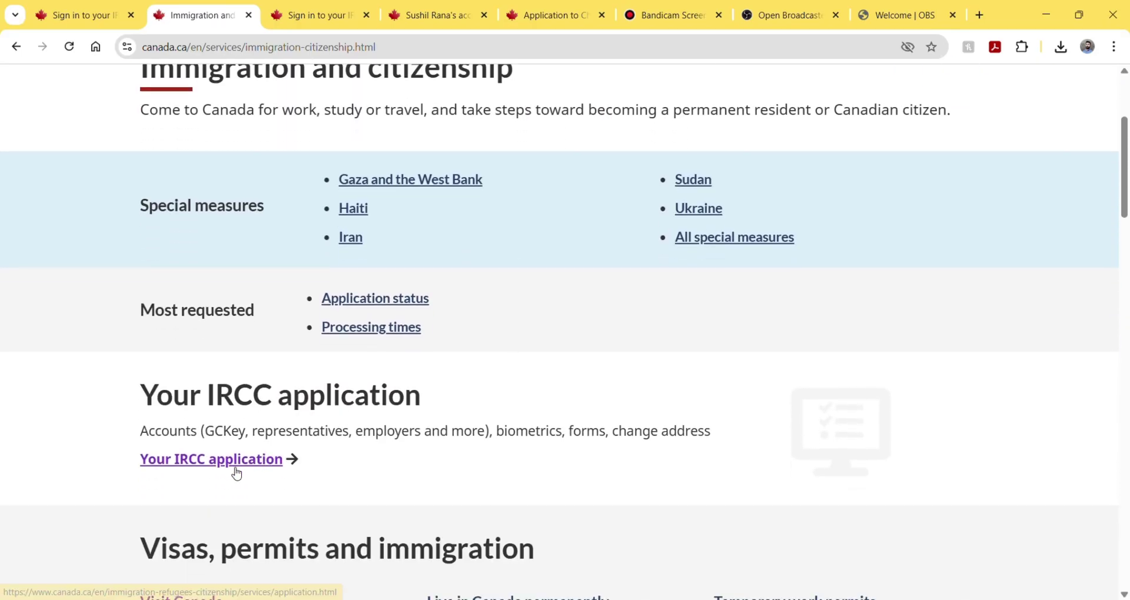
{"action": "scroll", "coordinate": [237, 473], "scroll_direction": "down", "scroll_amount": 3}
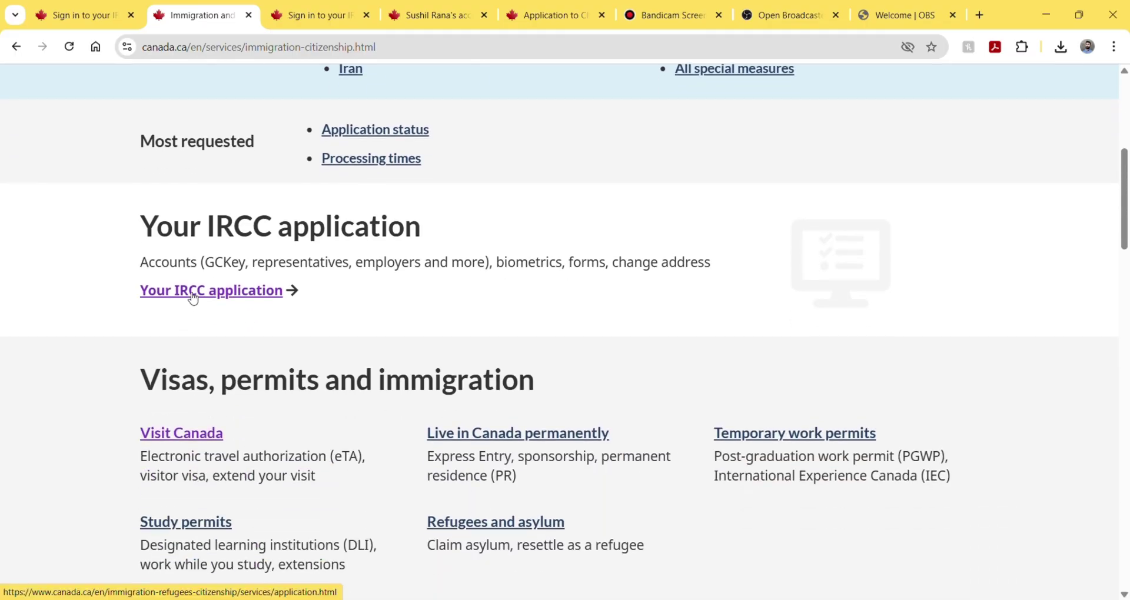
{"action": "left_click", "coordinate": [193, 299]}
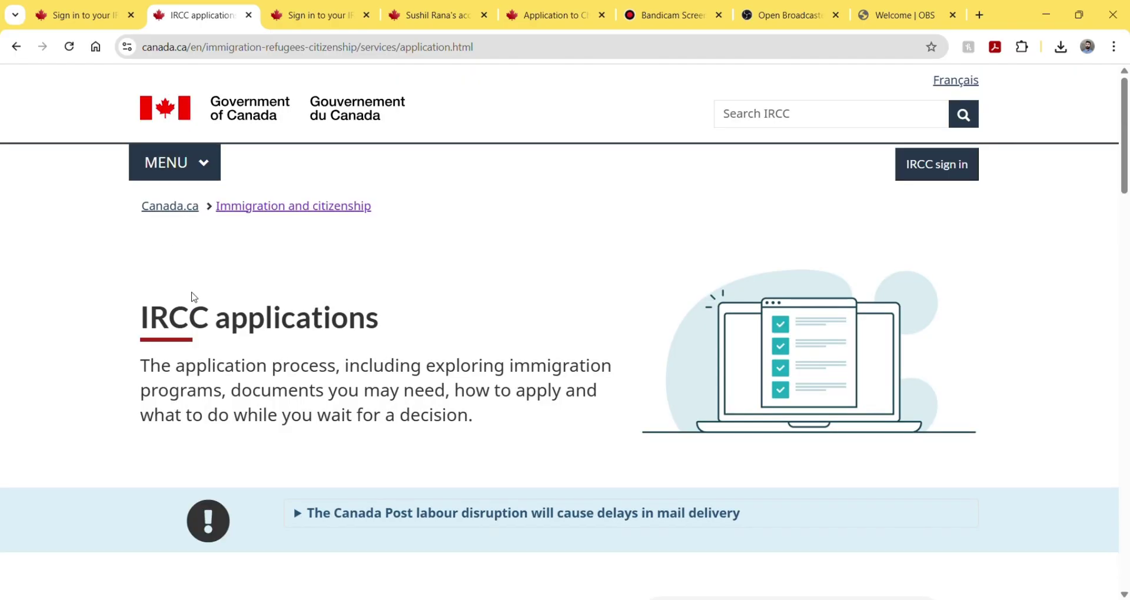
{"action": "scroll", "coordinate": [193, 297], "scroll_direction": "down", "scroll_amount": 7}
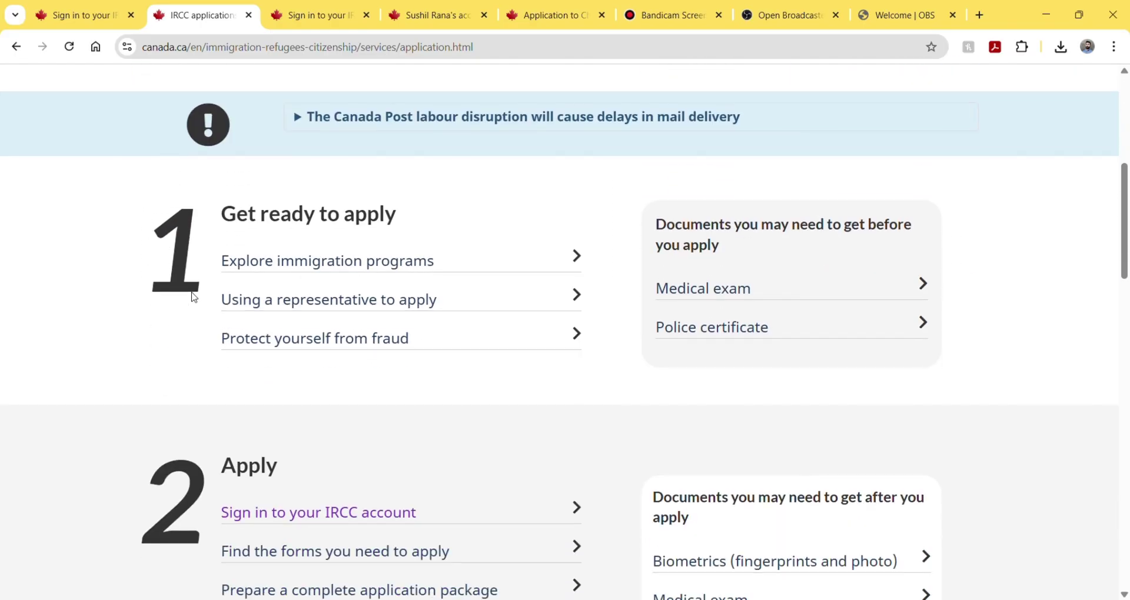
{"action": "scroll", "coordinate": [200, 296], "scroll_direction": "down", "scroll_amount": 2}
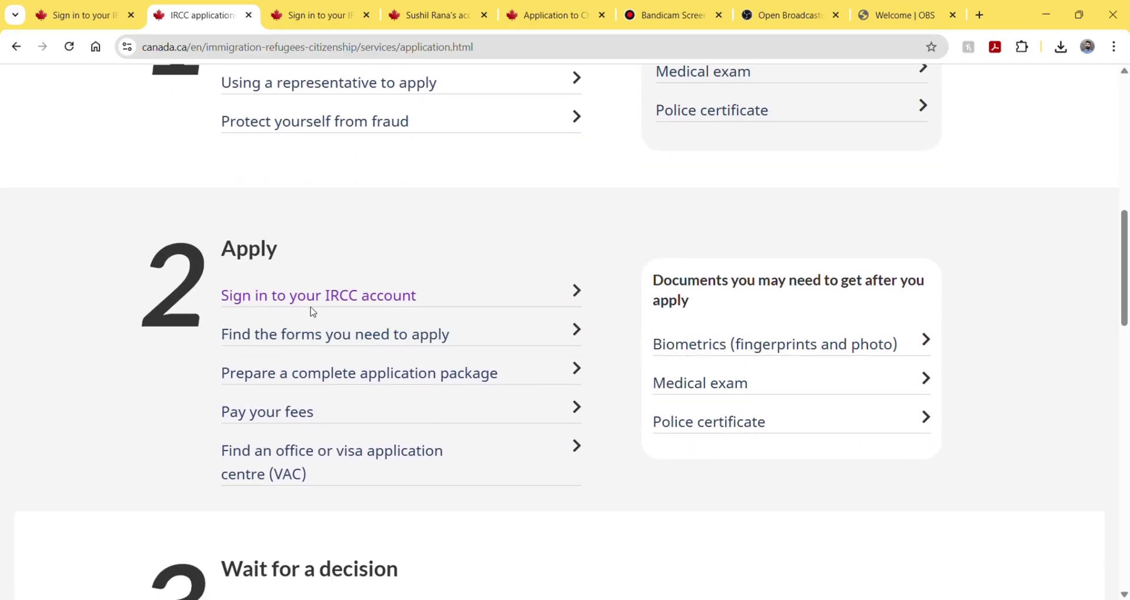
{"action": "left_click", "coordinate": [330, 303]}
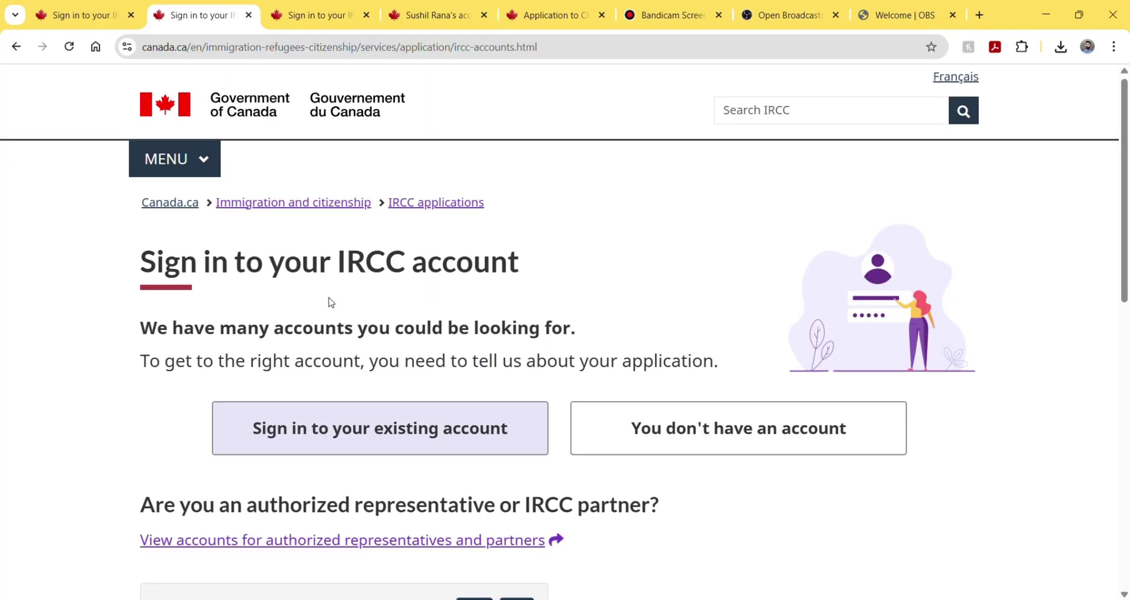
- Sign in as an existing account holder via Work permit, IRCC secure account and Interac Sign-In Partner
{"action": "scroll", "coordinate": [331, 303], "scroll_direction": "down", "scroll_amount": 5}
{"action": "scroll", "coordinate": [330, 303], "scroll_direction": "up", "scroll_amount": 2}
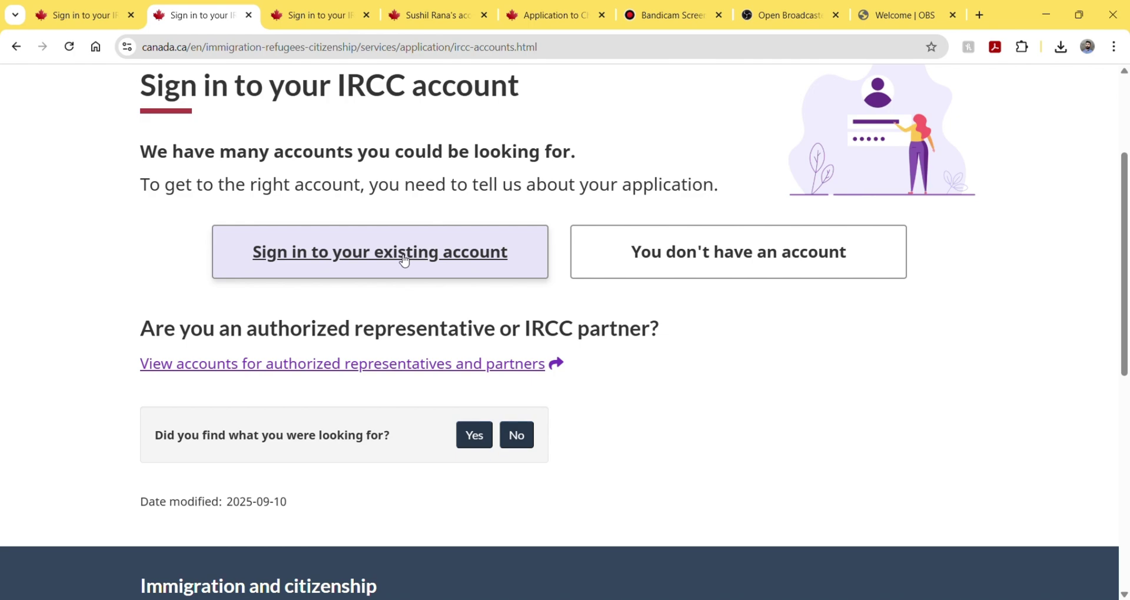
{"action": "left_click", "coordinate": [404, 261]}
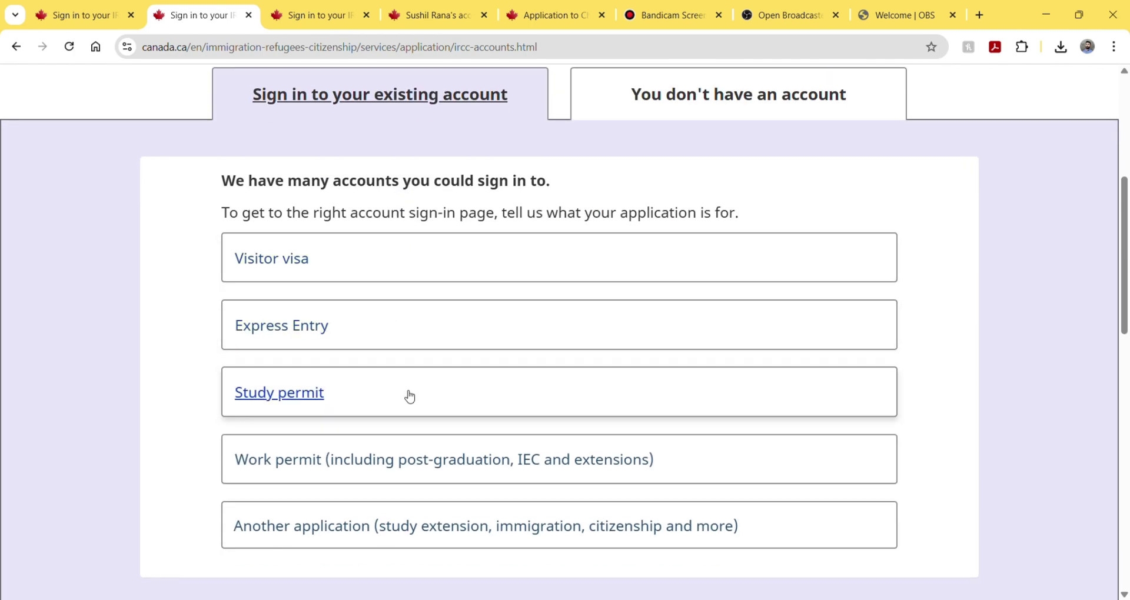
{"action": "scroll", "coordinate": [419, 473], "scroll_direction": "down", "scroll_amount": 1}
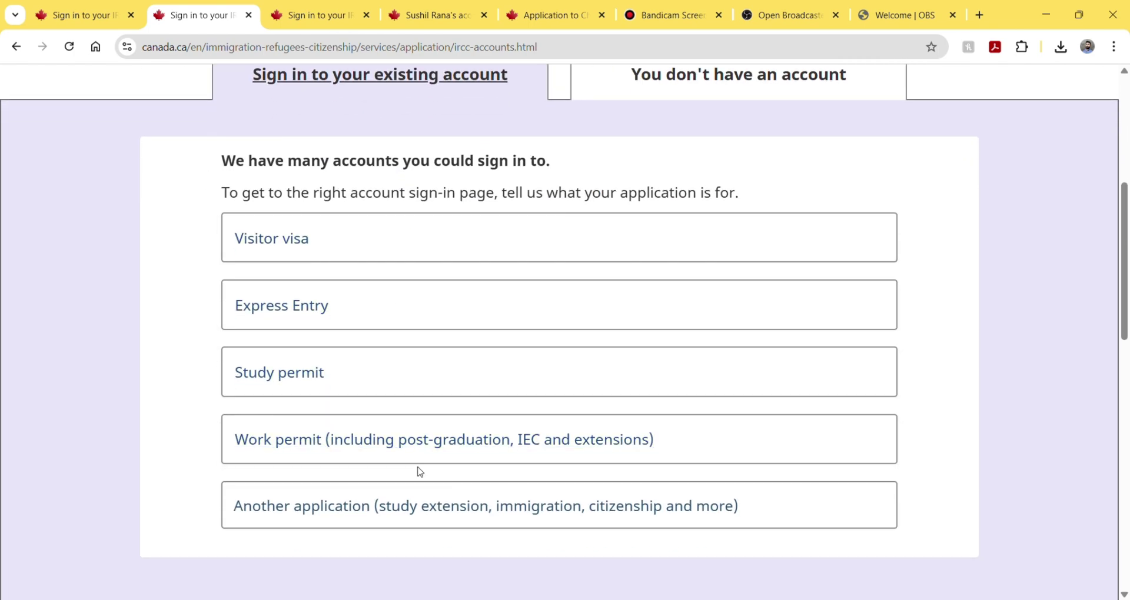
{"action": "left_click", "coordinate": [449, 441]}
{"action": "scroll", "coordinate": [446, 441], "scroll_direction": "down", "scroll_amount": 1}
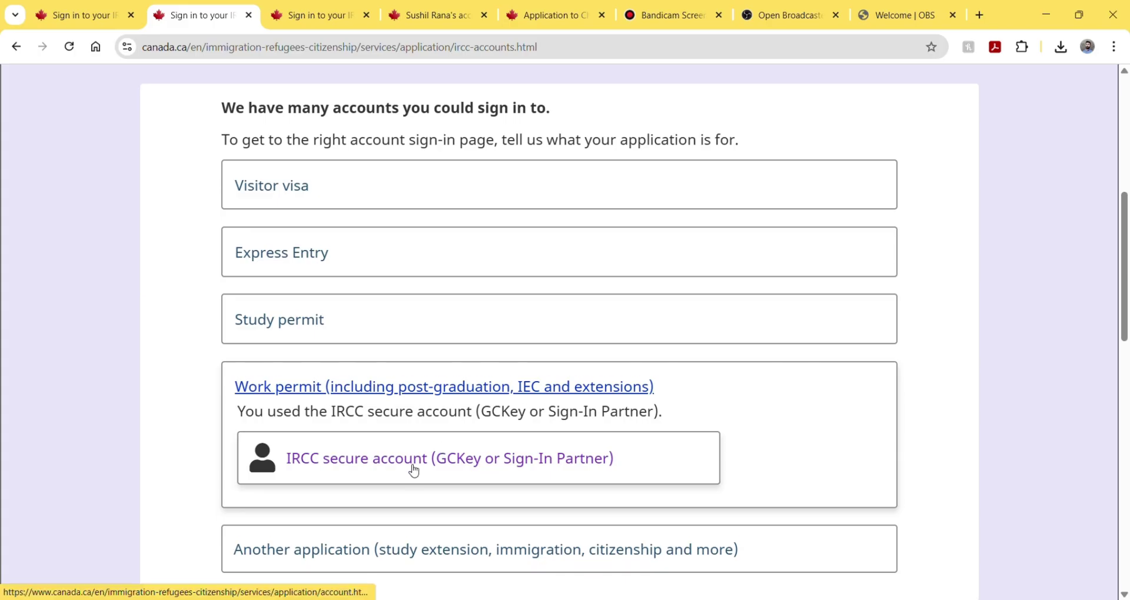
{"action": "left_click", "coordinate": [413, 472]}
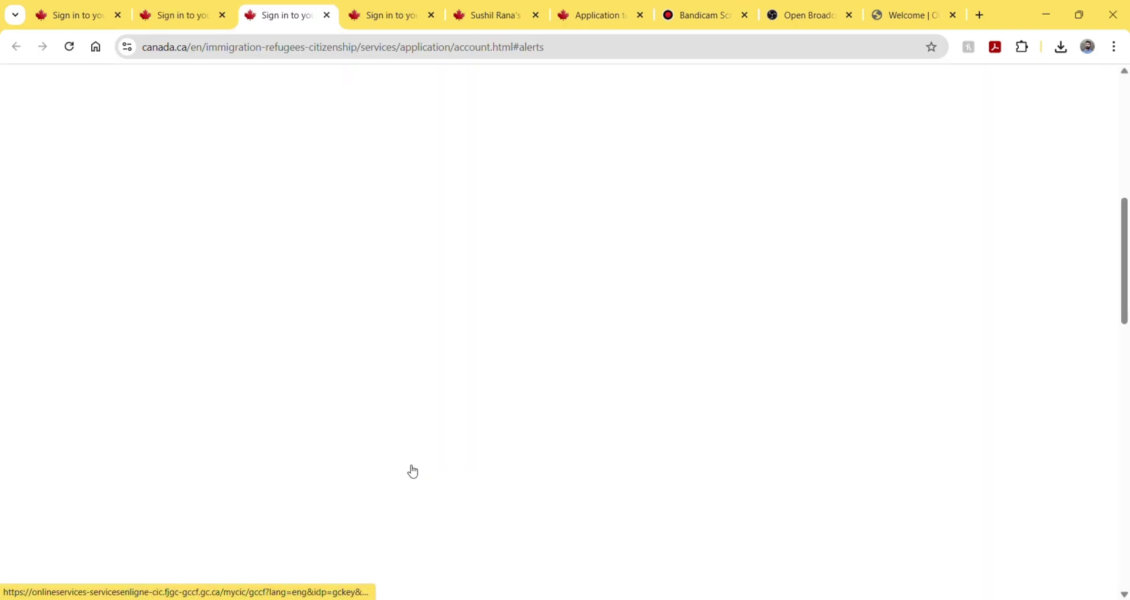
{"action": "scroll", "coordinate": [412, 471], "scroll_direction": "down", "scroll_amount": 1}
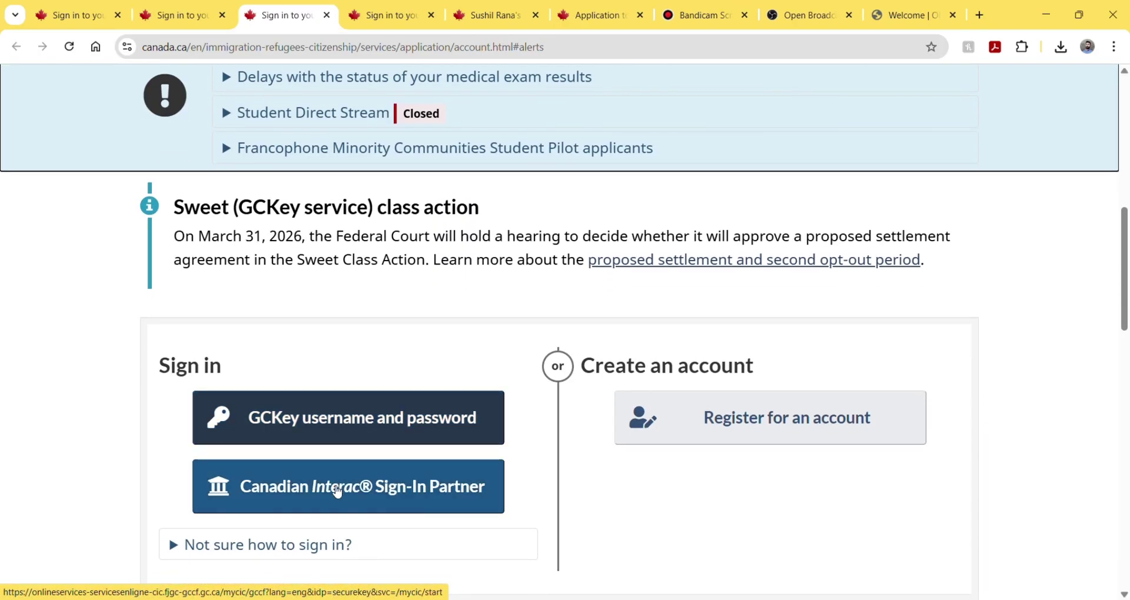
{"action": "left_click", "coordinate": [337, 491]}
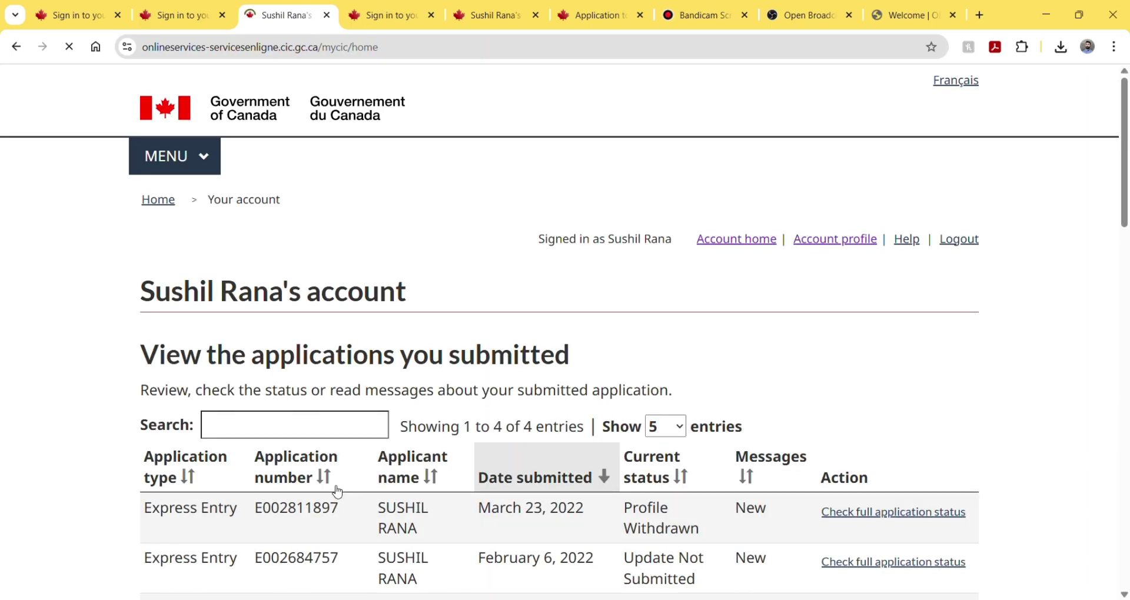
- Start 'Apply to come to Canada' and choose 'Visitor visa, study and/or work permit'
{"action": "scroll", "coordinate": [339, 412], "scroll_direction": "down", "scroll_amount": 4}
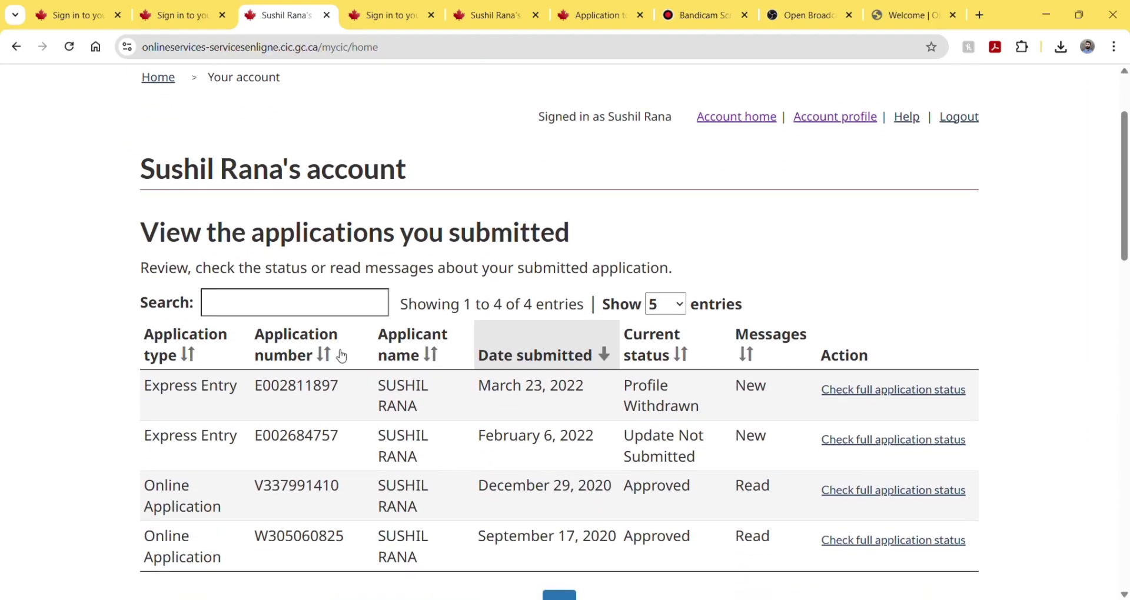
{"action": "scroll", "coordinate": [341, 356], "scroll_direction": "down", "scroll_amount": 7}
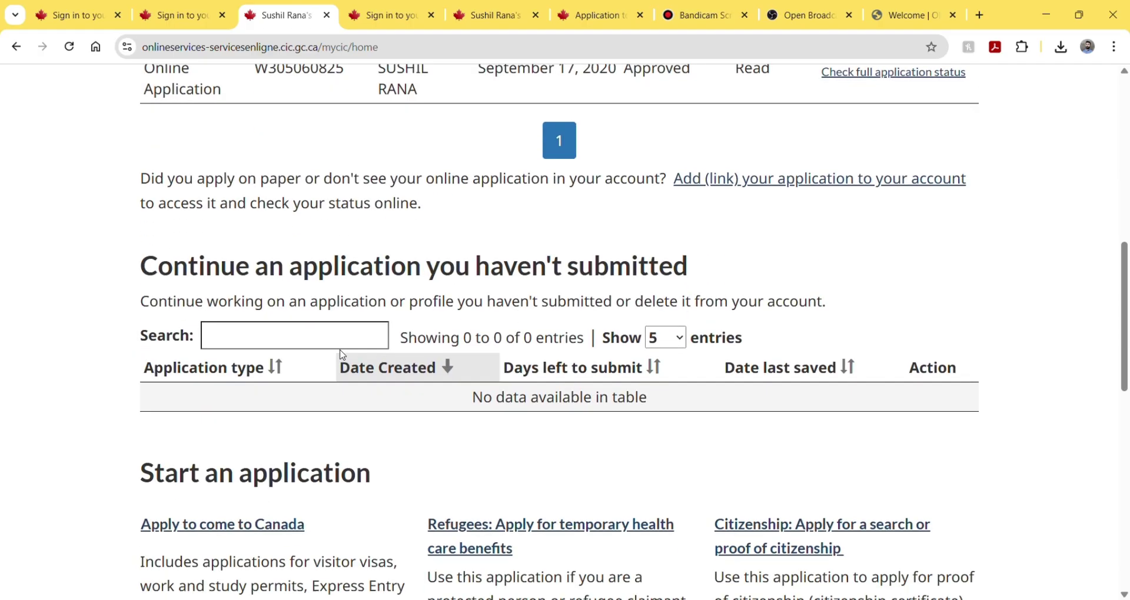
{"action": "scroll", "coordinate": [342, 356], "scroll_direction": "down", "scroll_amount": 2}
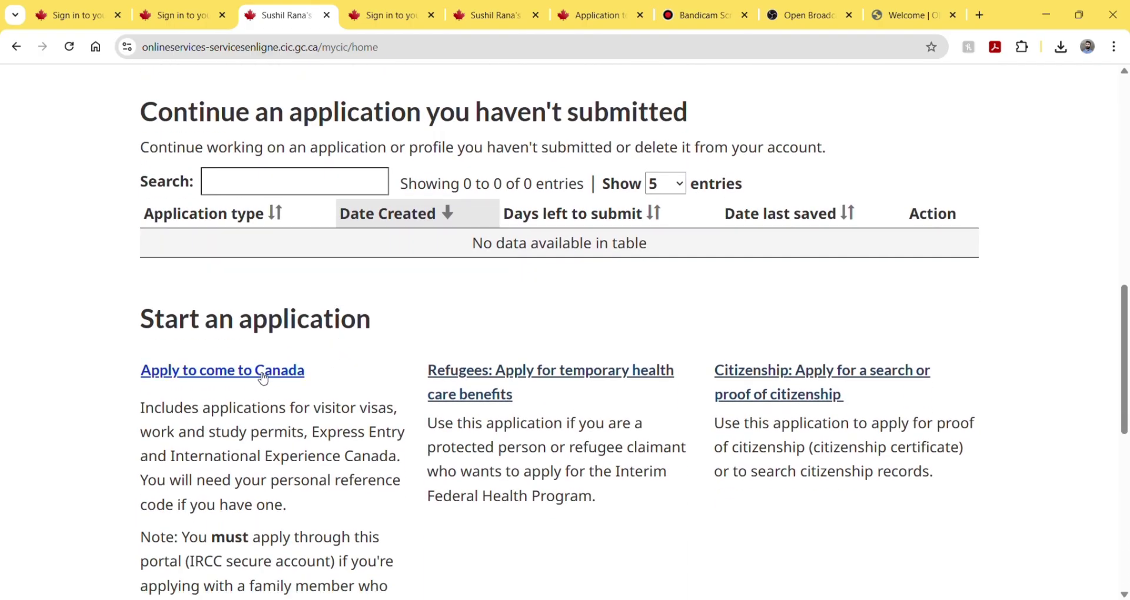
{"action": "left_click", "coordinate": [263, 372]}
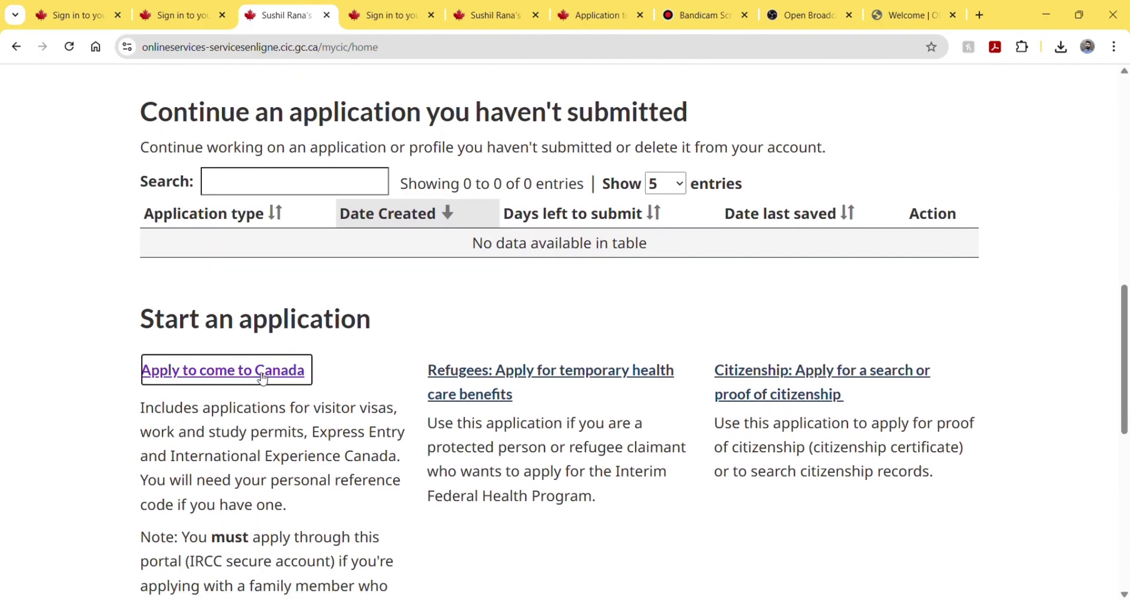
{"action": "scroll", "coordinate": [263, 380], "scroll_direction": "down", "scroll_amount": 1}
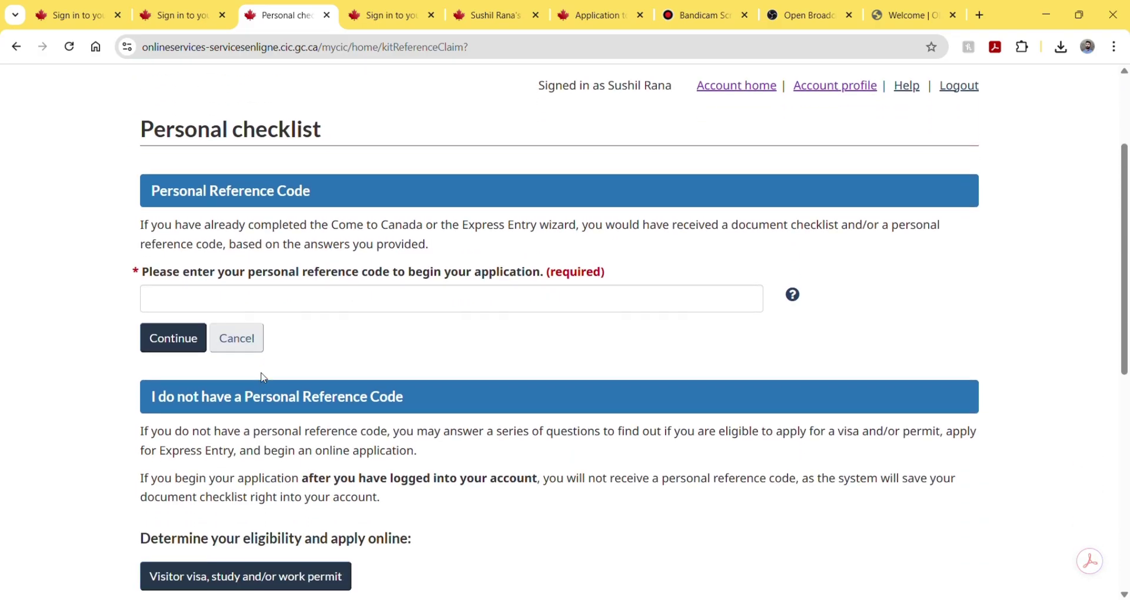
{"action": "scroll", "coordinate": [264, 380], "scroll_direction": "down", "scroll_amount": 2}
{"action": "scroll", "coordinate": [263, 379], "scroll_direction": "down", "scroll_amount": 2}
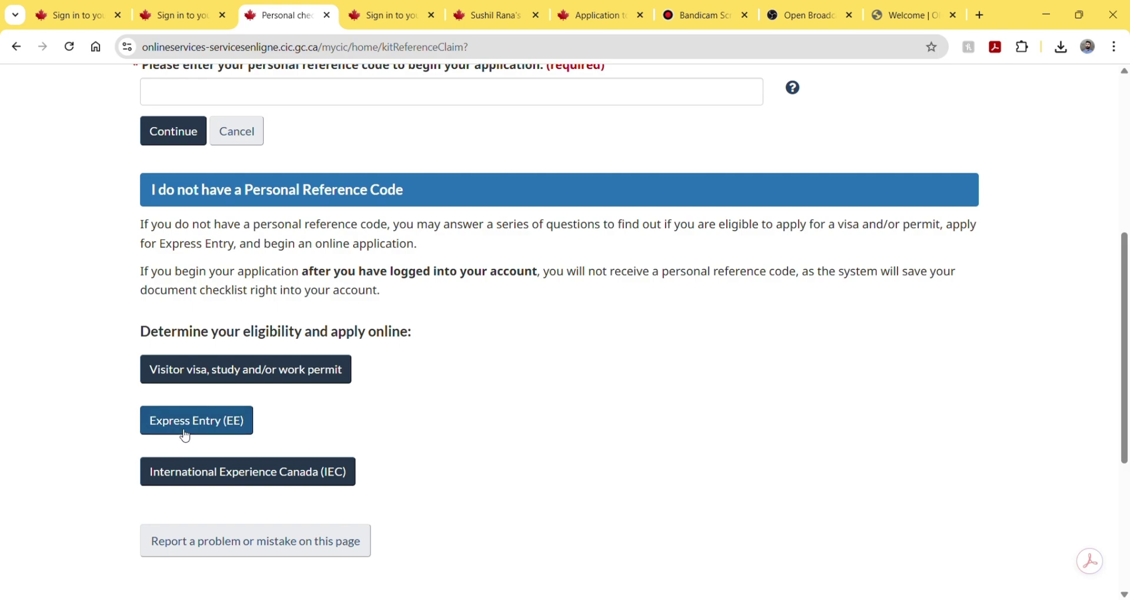
{"action": "left_click", "coordinate": [219, 376]}
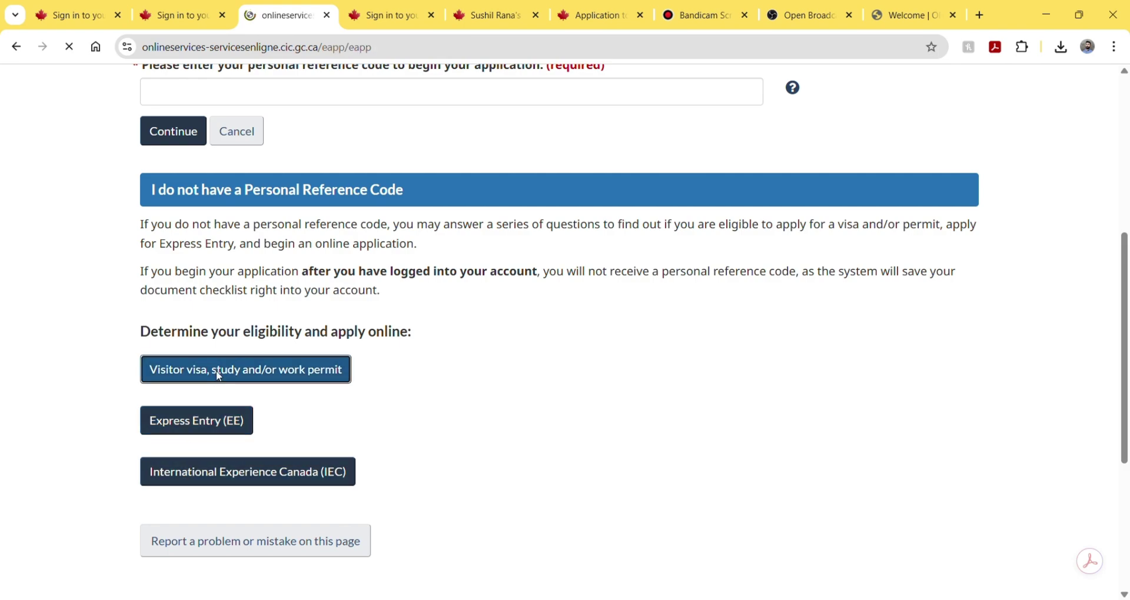
{"action": "scroll", "coordinate": [219, 375], "scroll_direction": "down", "scroll_amount": 1}
{"action": "scroll", "coordinate": [219, 376], "scroll_direction": "down", "scroll_amount": 1}
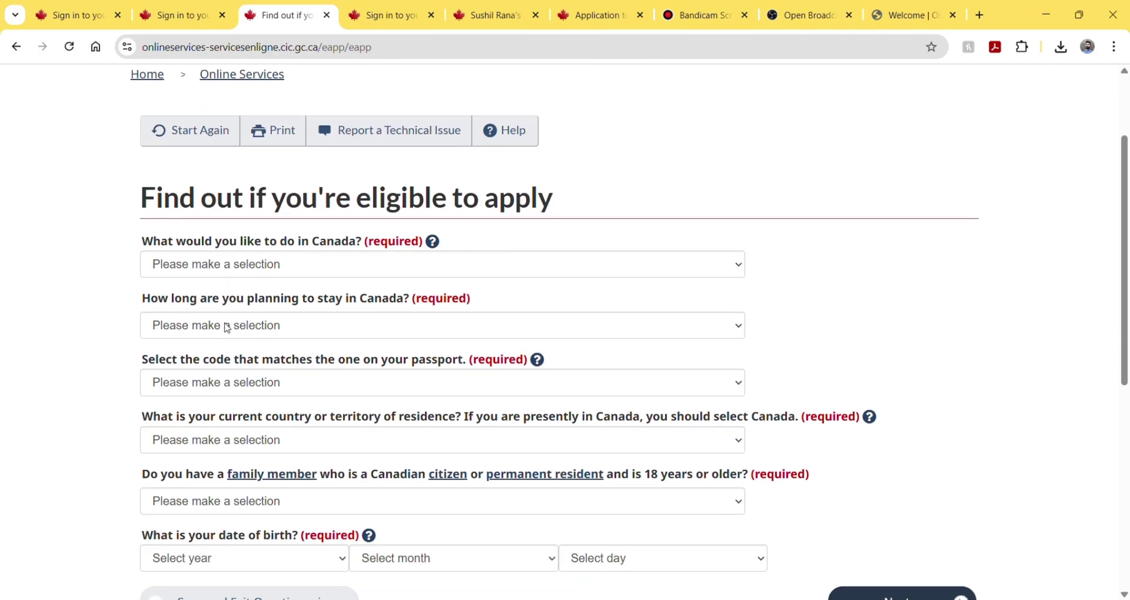
- Answer purpose Work, stay temporarily over 6 months, and passport code IND (India)
{"action": "left_click", "coordinate": [234, 264]}
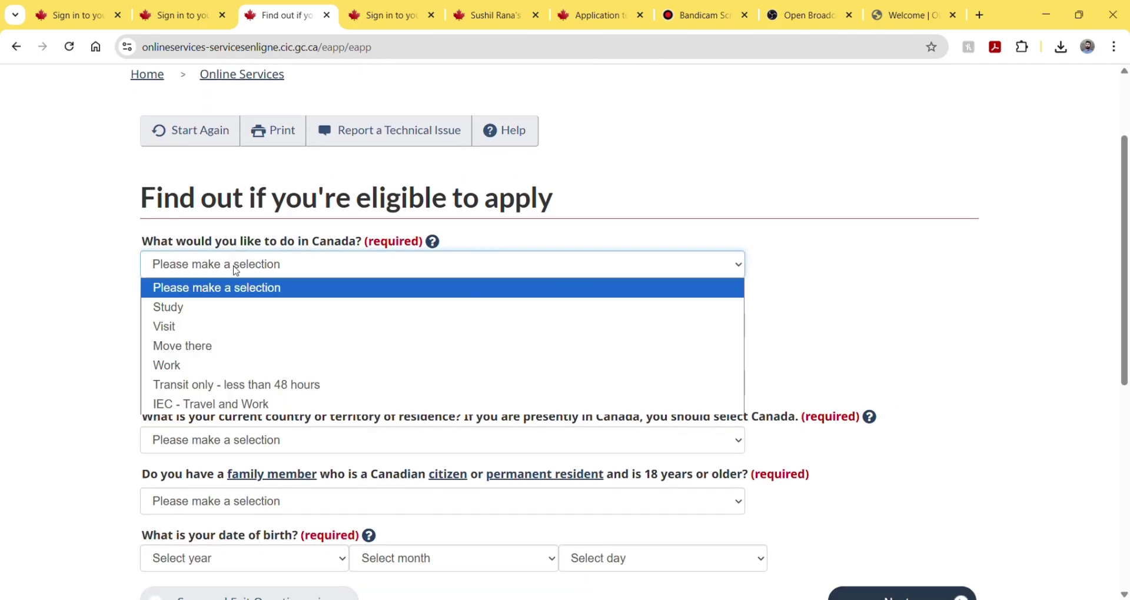
{"action": "left_click", "coordinate": [209, 373]}
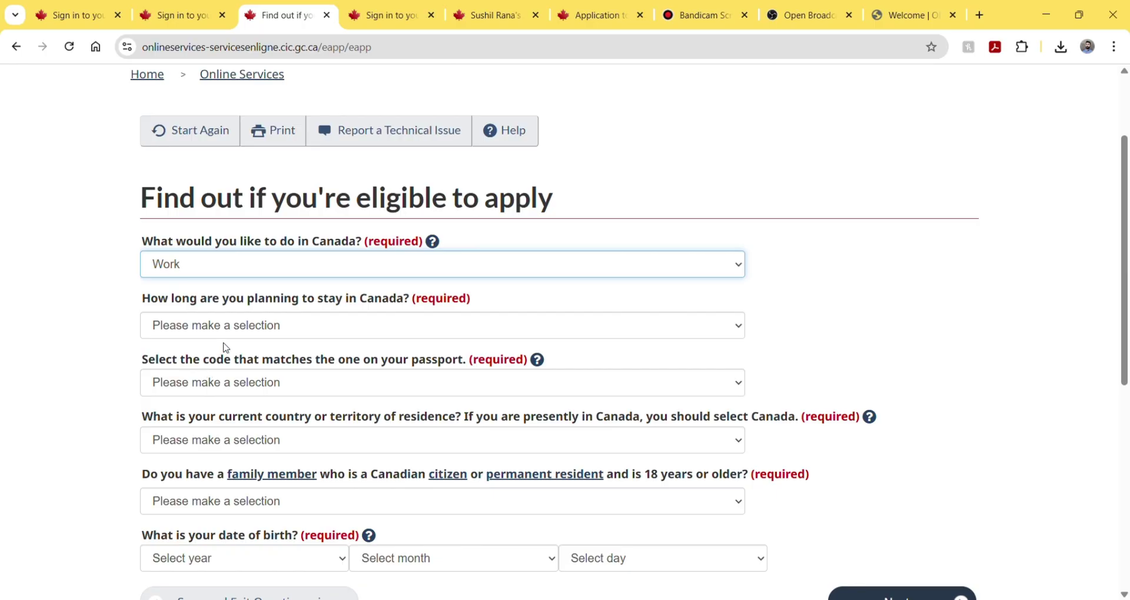
{"action": "left_click", "coordinate": [252, 334]}
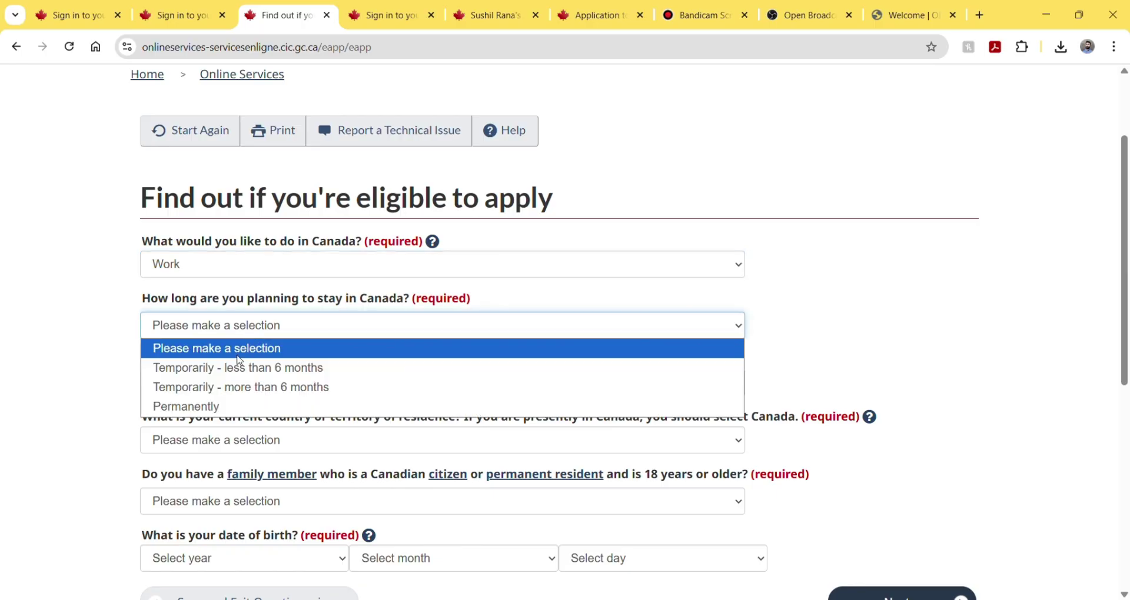
{"action": "left_click", "coordinate": [222, 393]}
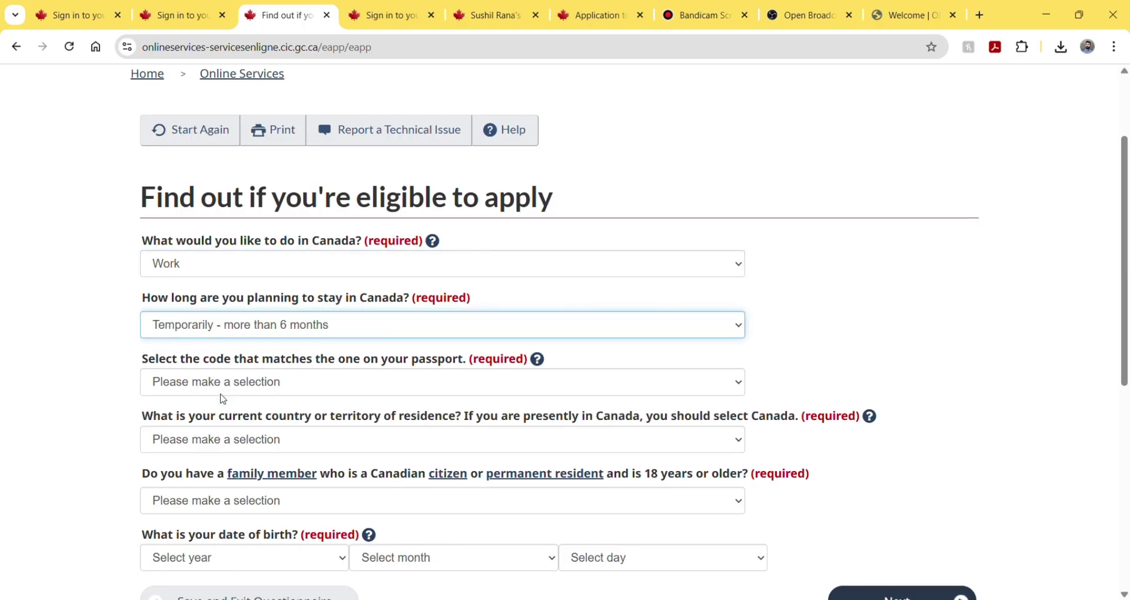
{"action": "left_click", "coordinate": [244, 386]}
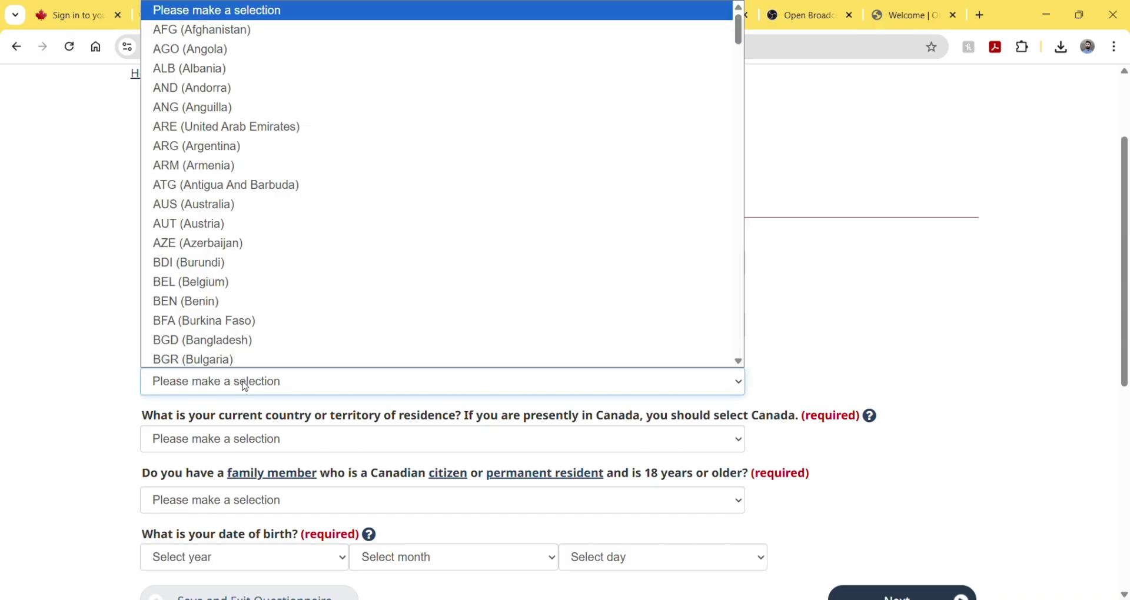
{"action": "type", "text": "in"}
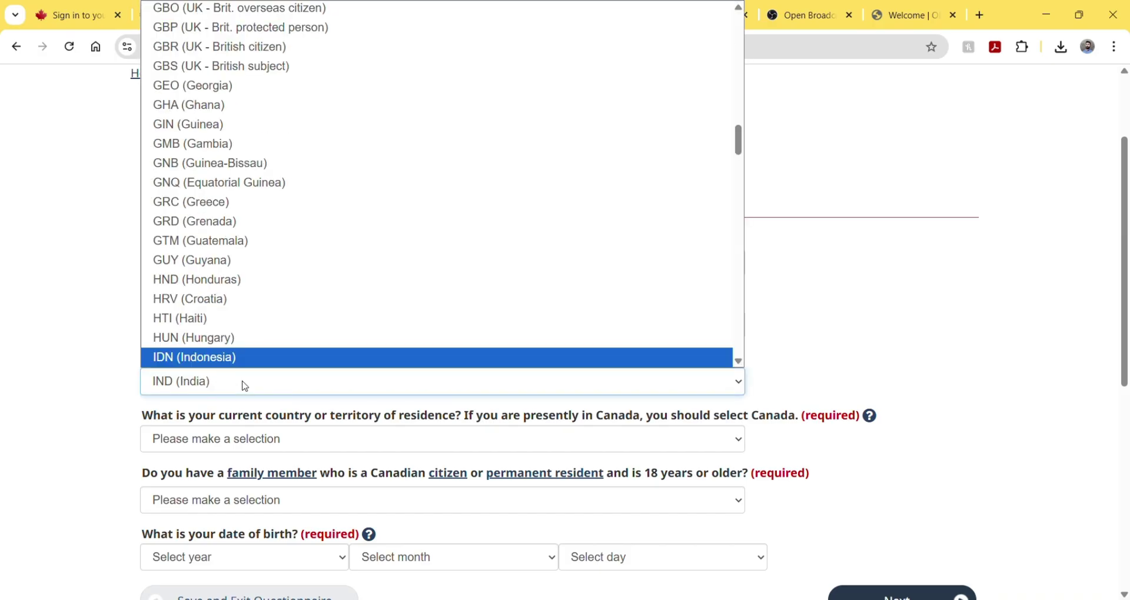
{"action": "key", "text": "Return"}
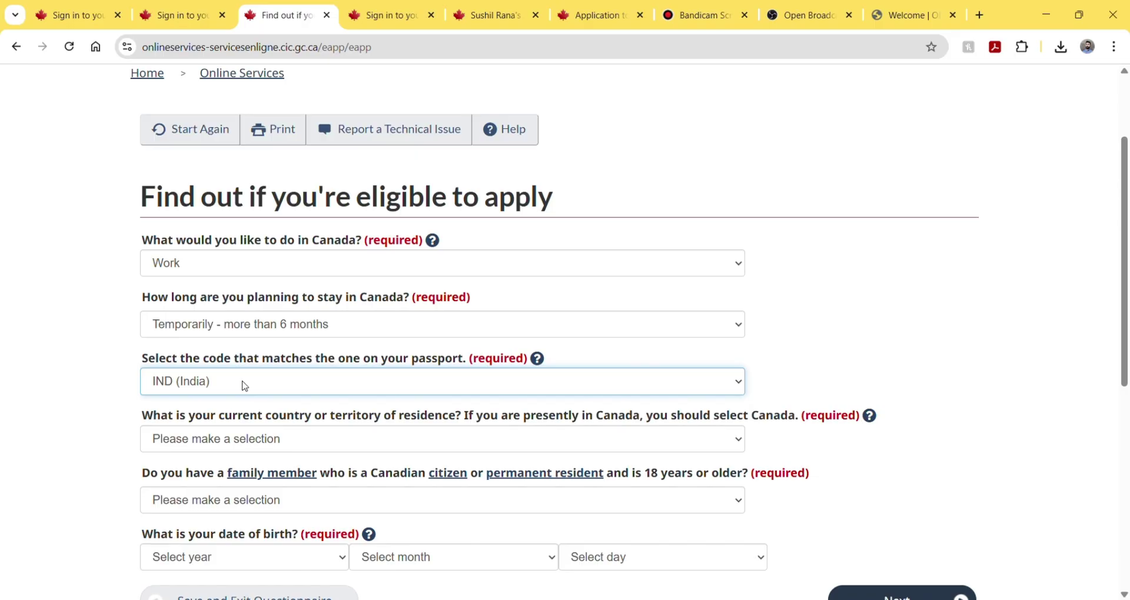
- Set country of residence to Canada and answer No to having Canadian family members
{"action": "scroll", "coordinate": [245, 386], "scroll_direction": "down", "scroll_amount": 1}
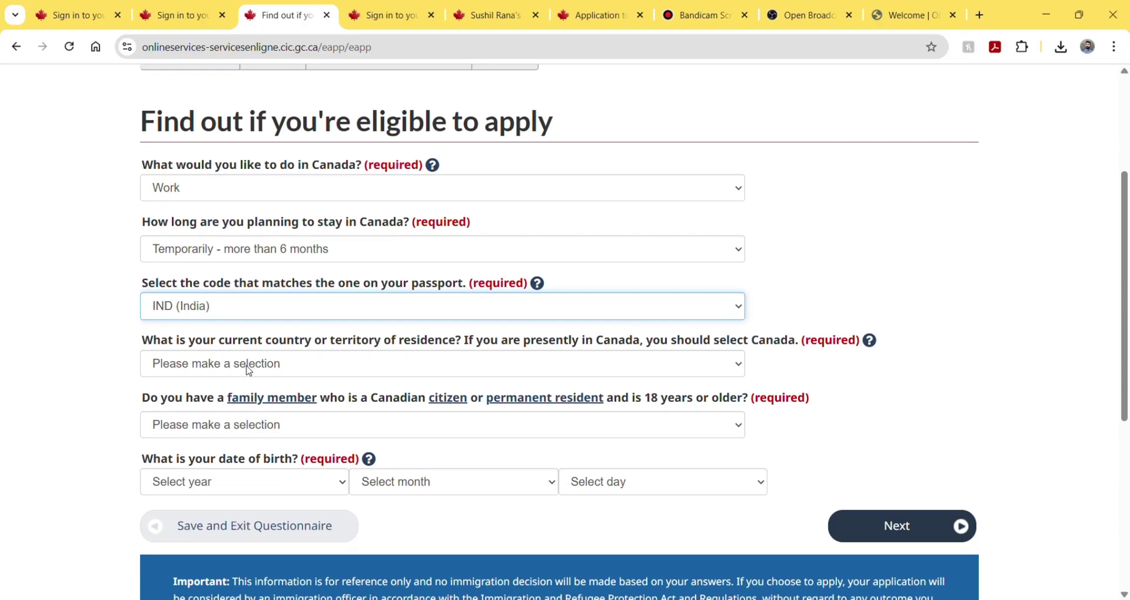
{"action": "left_click", "coordinate": [249, 371]}
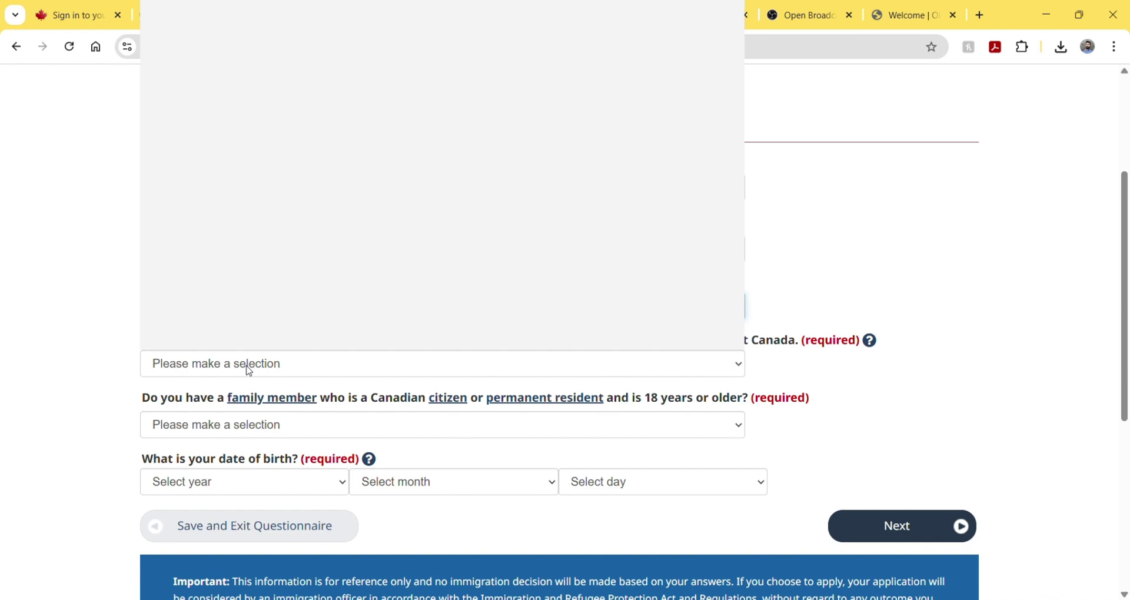
{"action": "type", "text": "c"}
{"action": "key", "text": "Down"}
{"action": "key", "text": "Down"}
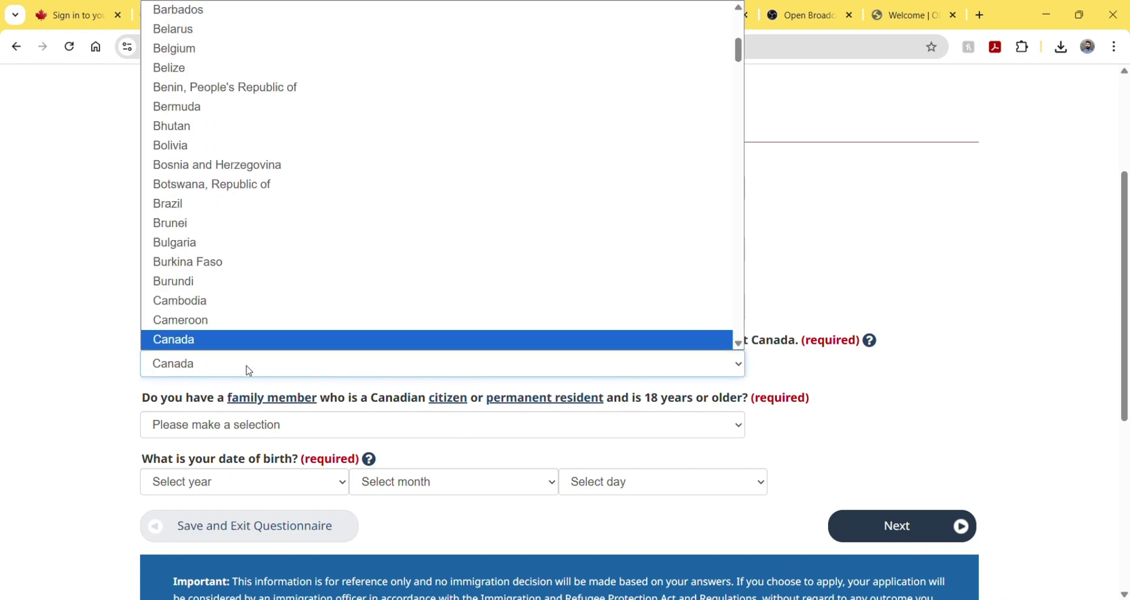
{"action": "key", "text": "Return"}
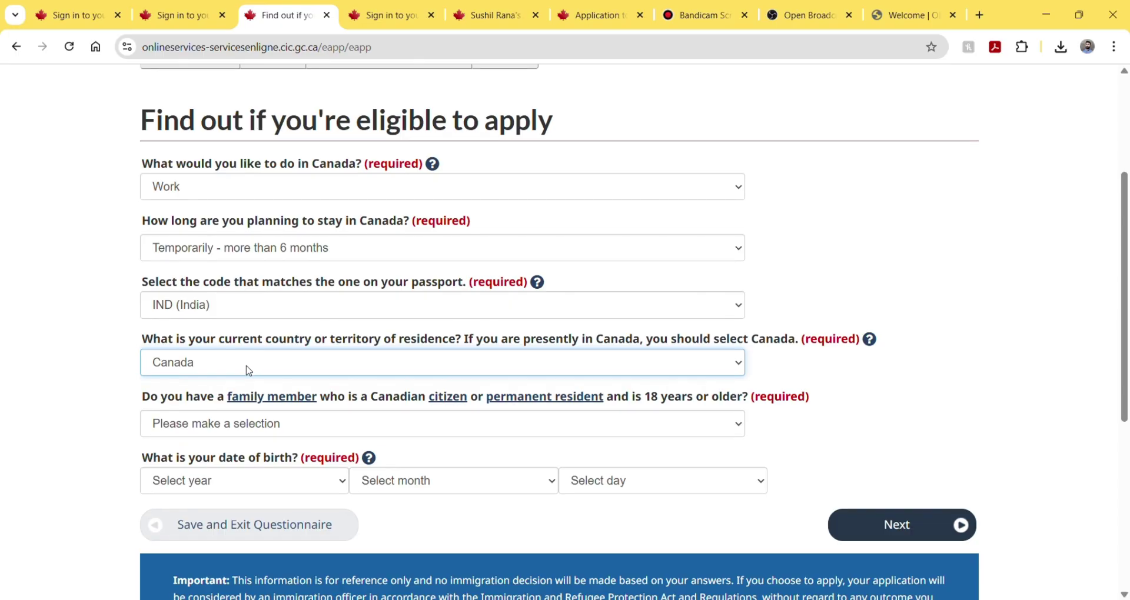
{"action": "scroll", "coordinate": [248, 369], "scroll_direction": "down", "scroll_amount": 2}
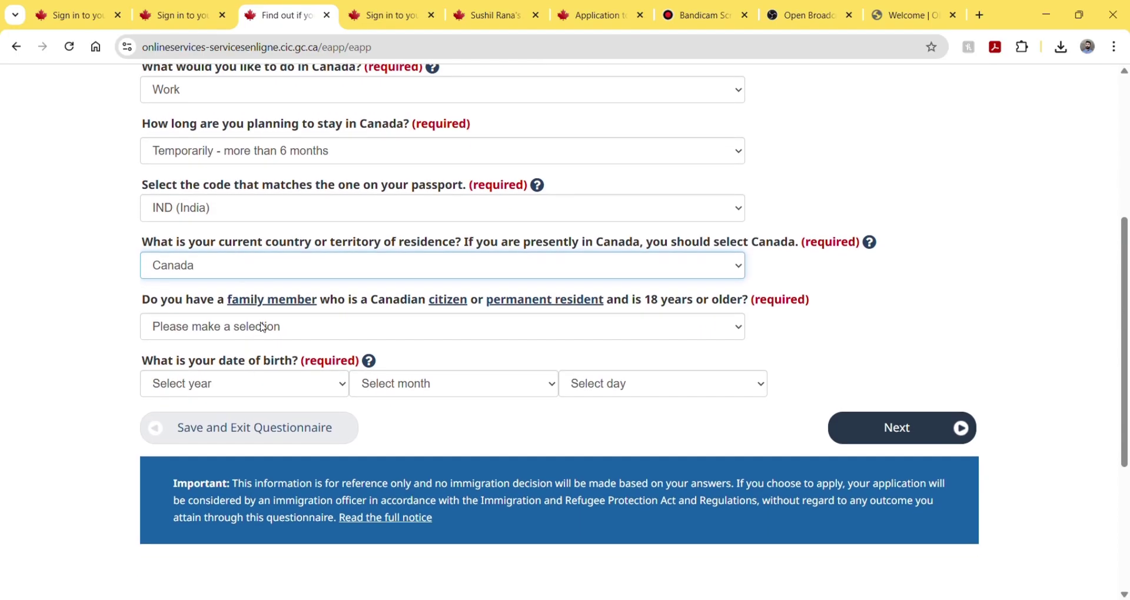
{"action": "left_click", "coordinate": [259, 327]}
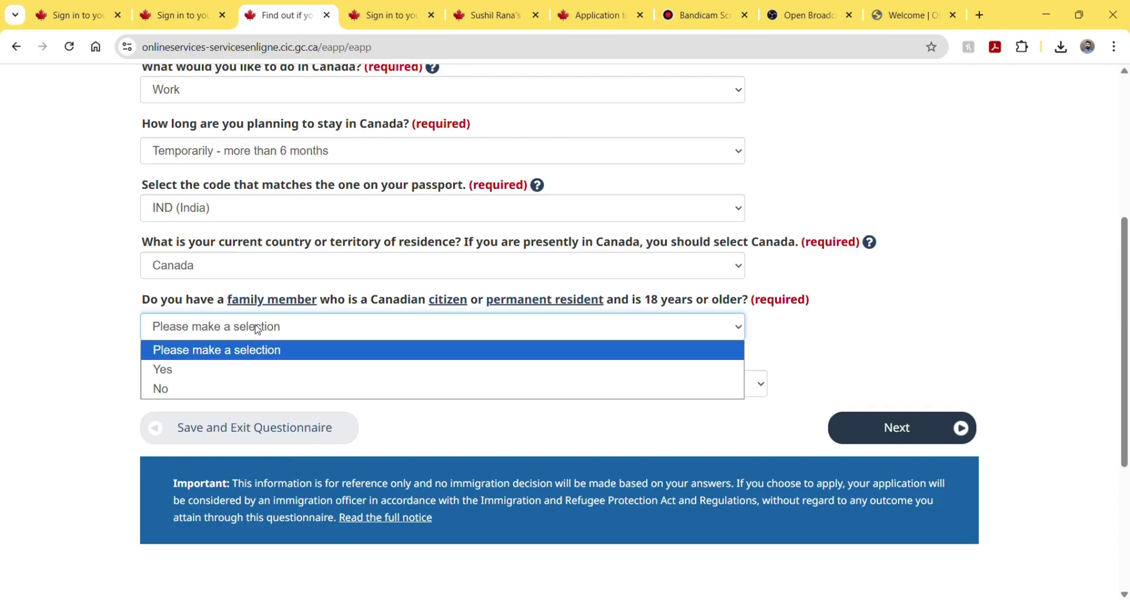
{"action": "left_click", "coordinate": [197, 391]}
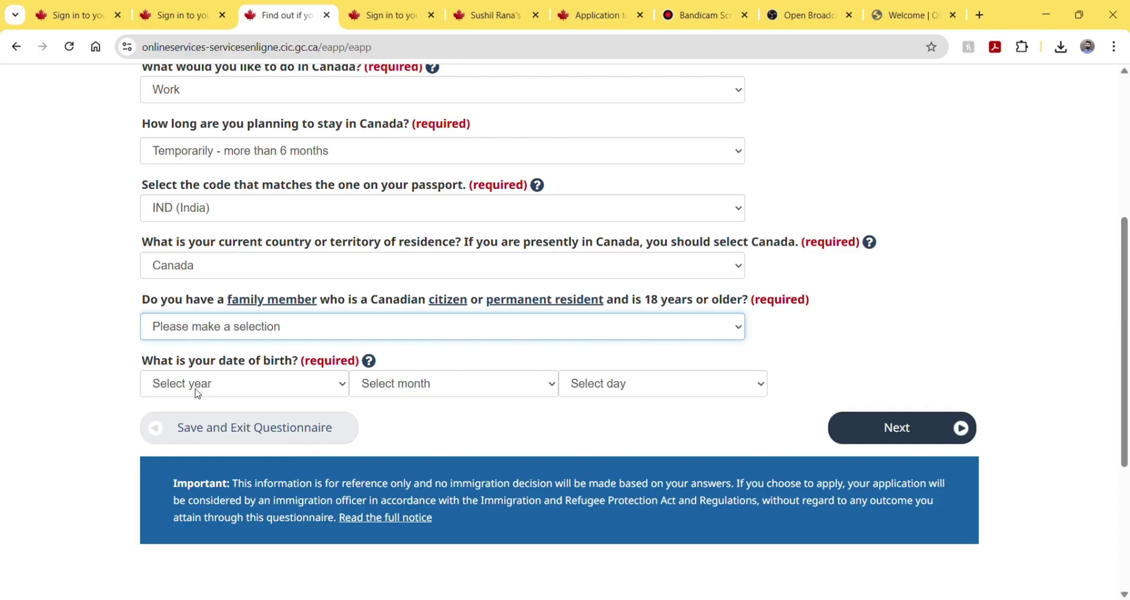
{"action": "scroll", "coordinate": [200, 388], "scroll_direction": "down", "scroll_amount": 1}
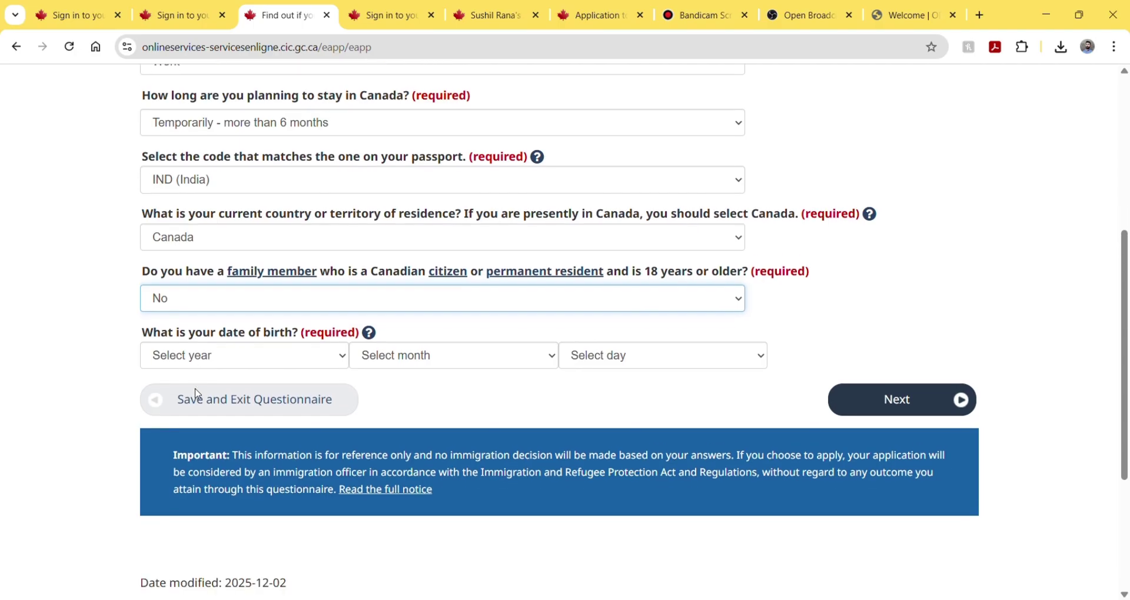
- Enter birth date 2000 / December / 31 and submit the eligibility answers
{"action": "left_click", "coordinate": [224, 350]}
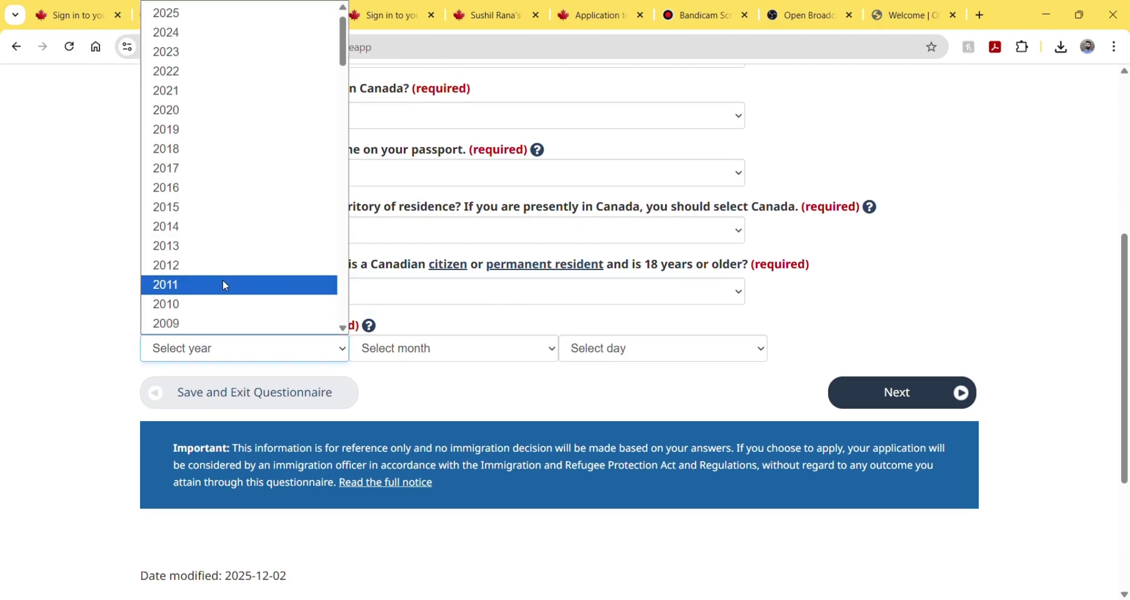
{"action": "scroll", "coordinate": [224, 282], "scroll_direction": "down", "scroll_amount": 3}
{"action": "left_click", "coordinate": [203, 313]}
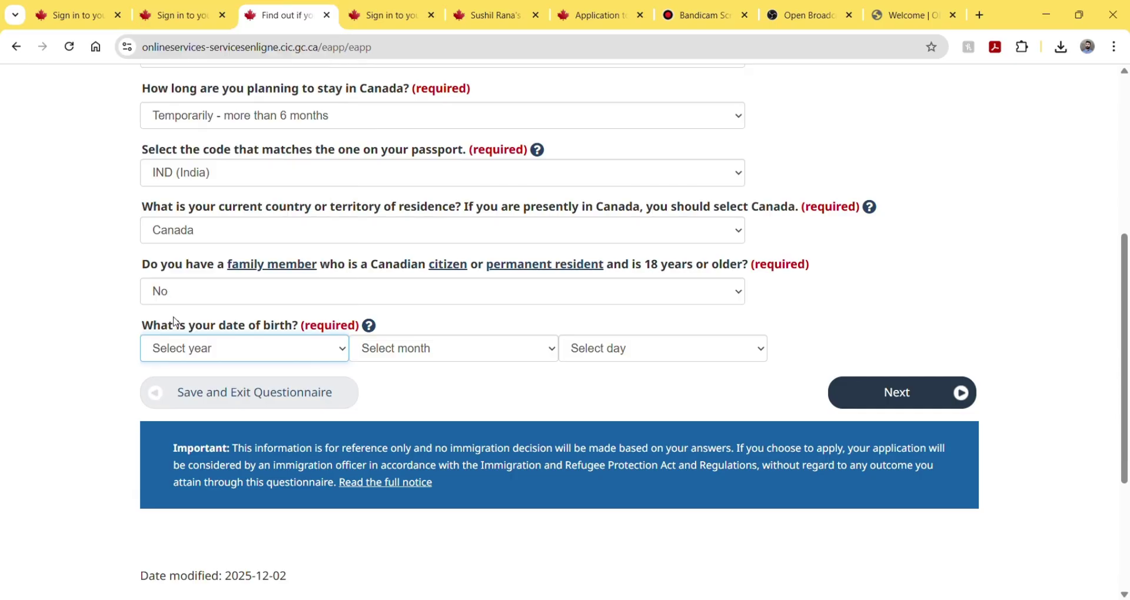
{"action": "left_click", "coordinate": [400, 350]}
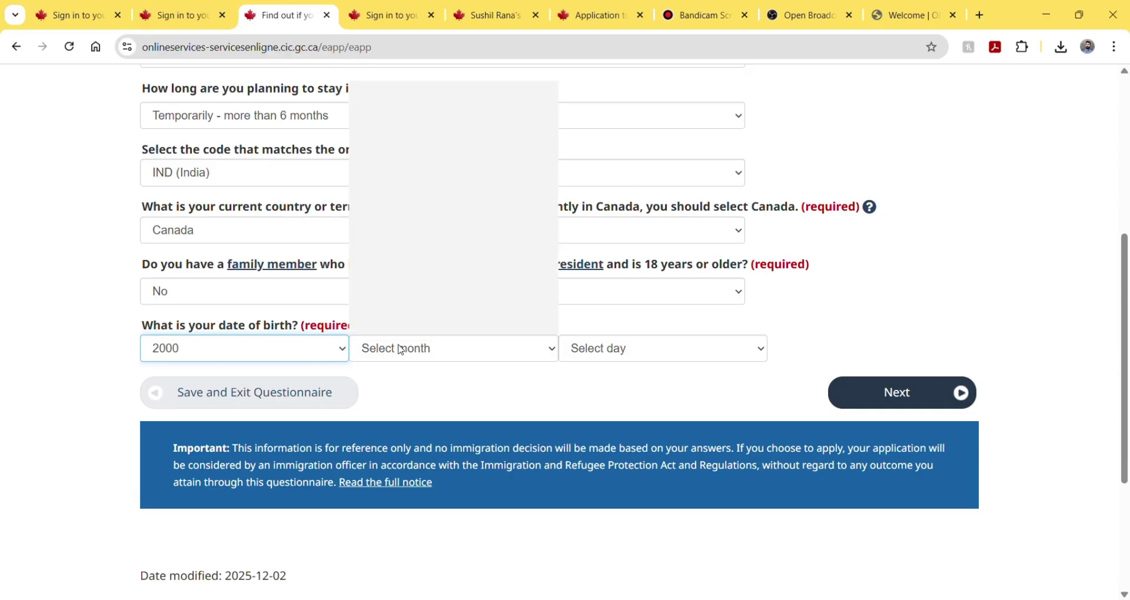
{"action": "left_click", "coordinate": [409, 325]}
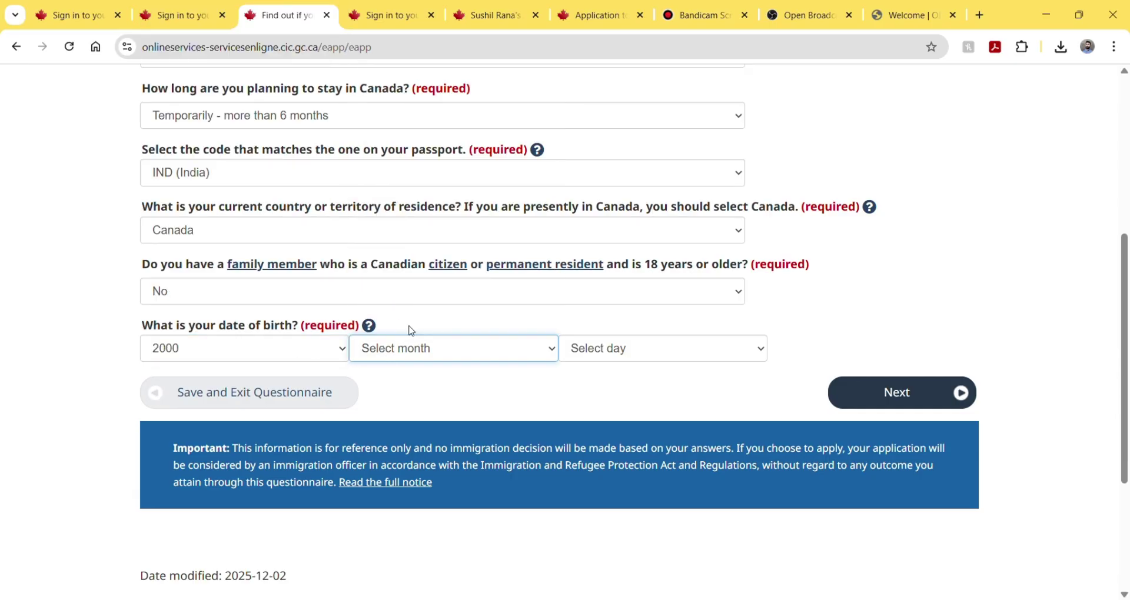
{"action": "left_click", "coordinate": [602, 349]}
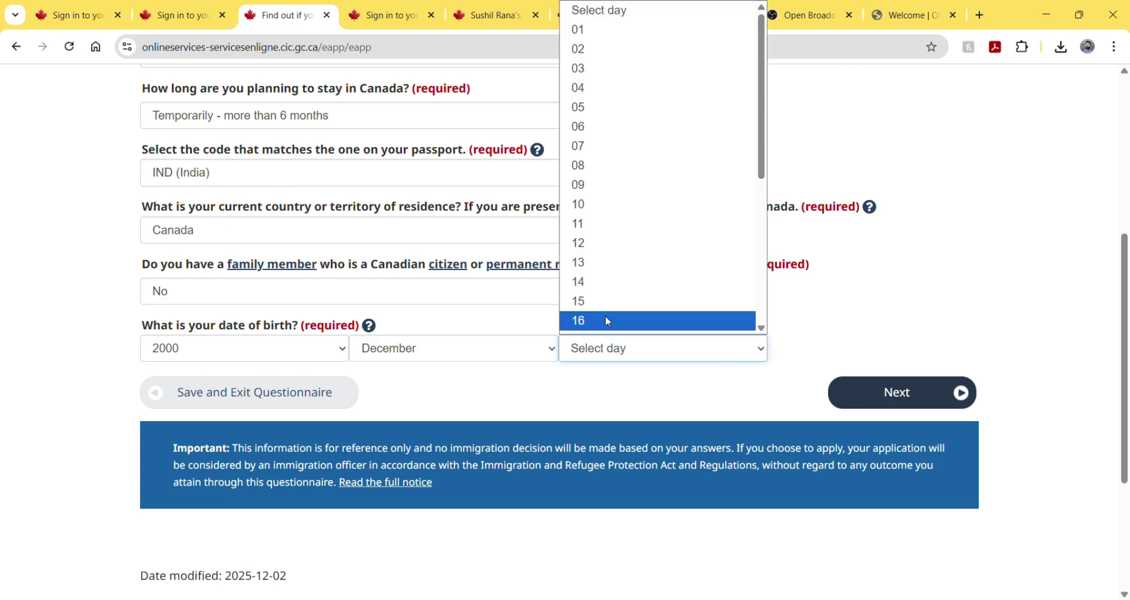
{"action": "scroll", "coordinate": [605, 315], "scroll_direction": "down", "scroll_amount": 5}
{"action": "left_click", "coordinate": [594, 352]}
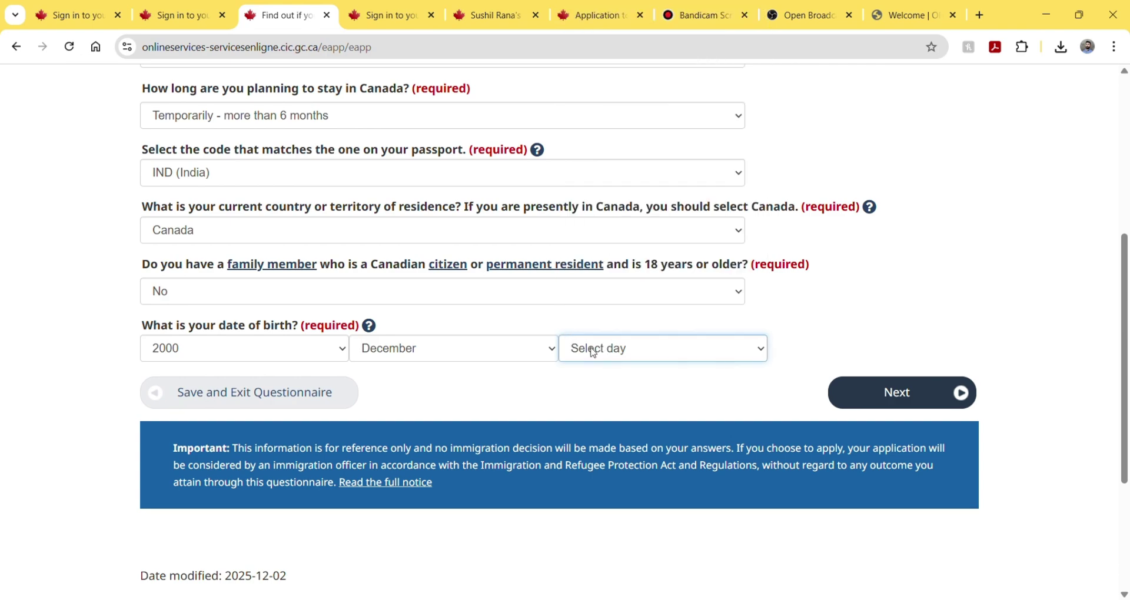
{"action": "left_click", "coordinate": [594, 352]}
{"action": "scroll", "coordinate": [595, 315], "scroll_direction": "down", "scroll_amount": 5}
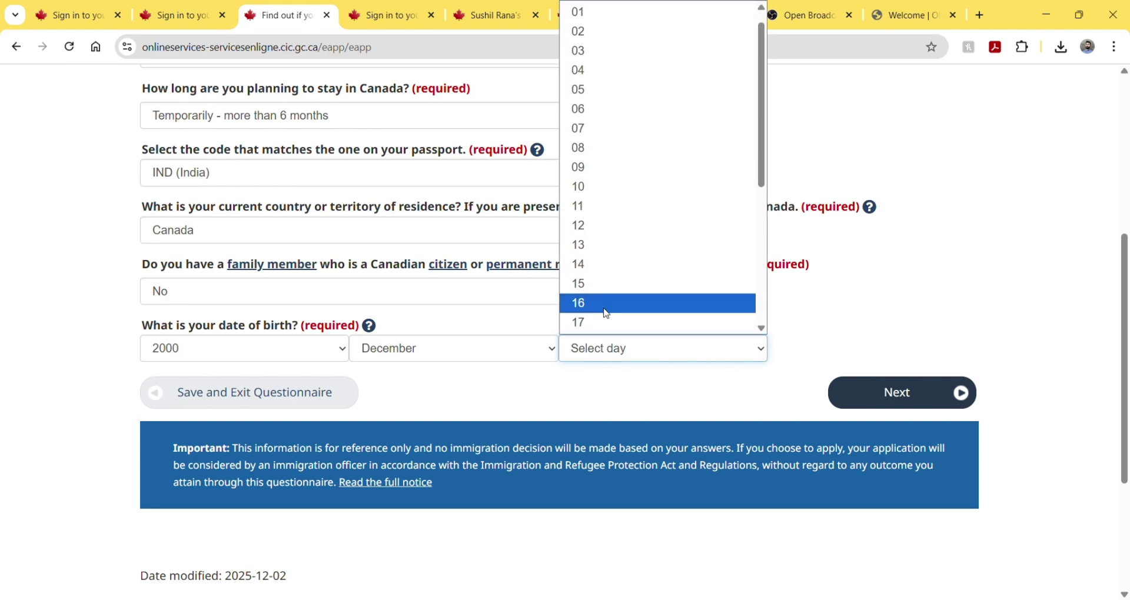
{"action": "left_click", "coordinate": [579, 325]}
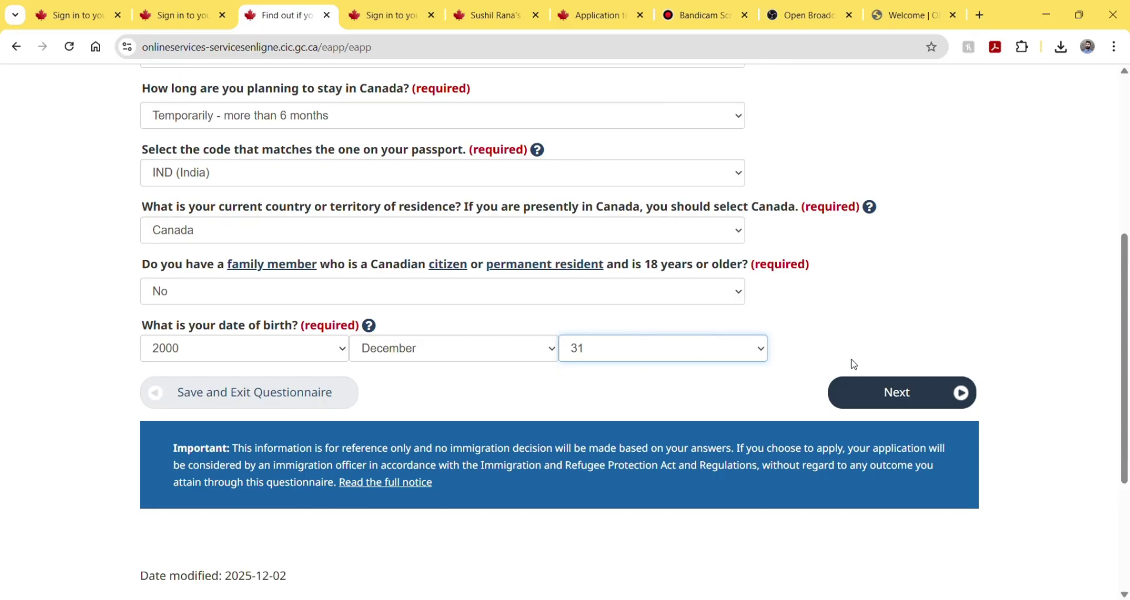
{"action": "left_click", "coordinate": [881, 396]}
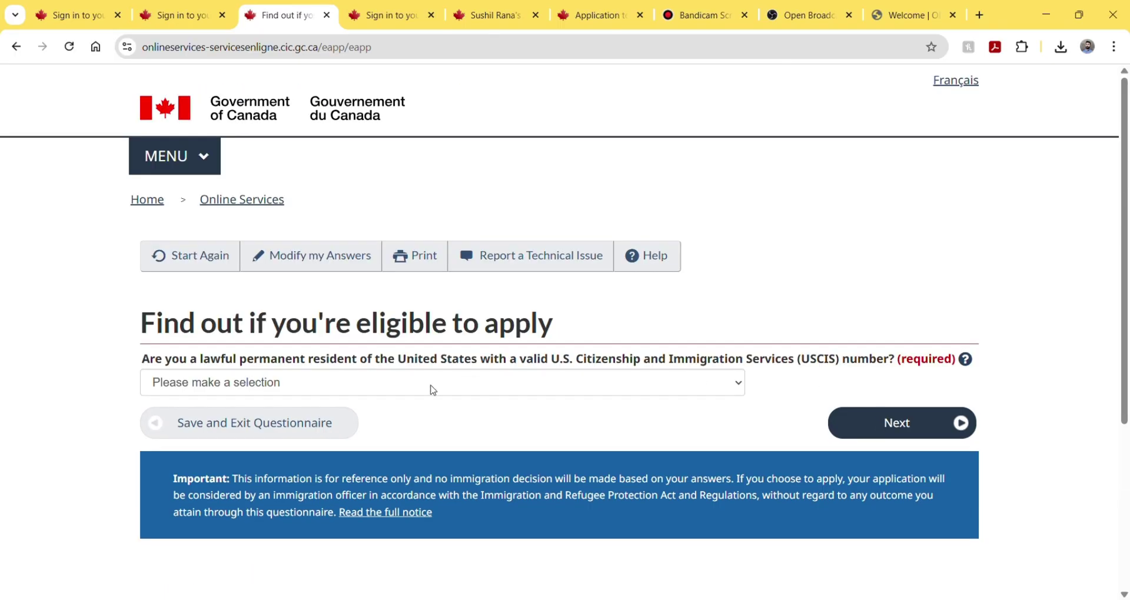
- Answer No to being a U.S. permanent resident and continue
{"action": "left_click", "coordinate": [419, 386]}
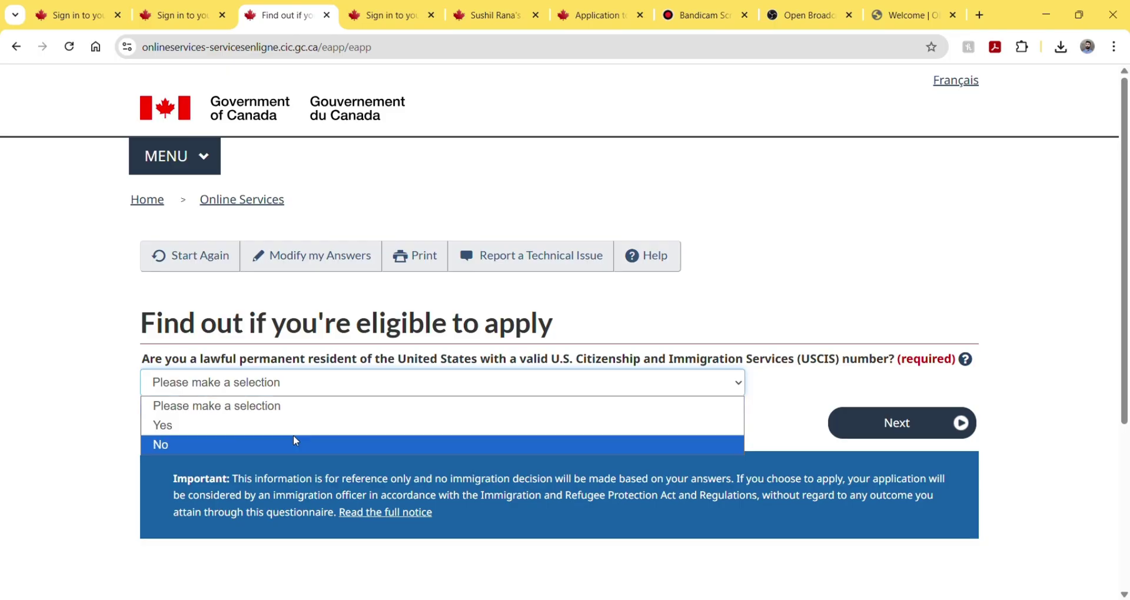
{"action": "left_click", "coordinate": [277, 446]}
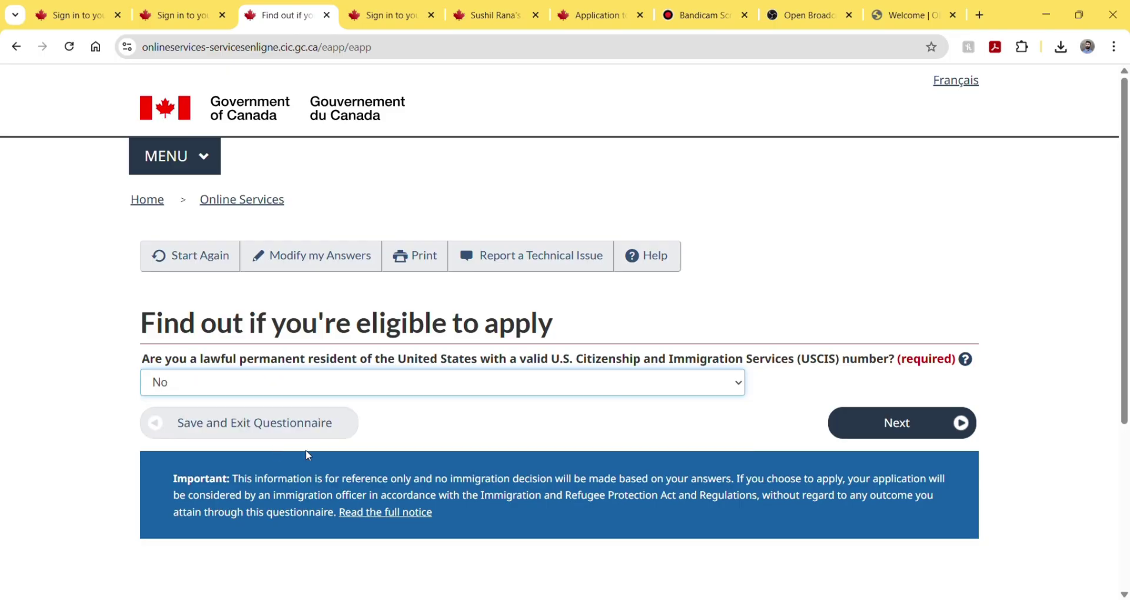
{"action": "scroll", "coordinate": [553, 454], "scroll_direction": "down", "scroll_amount": 1}
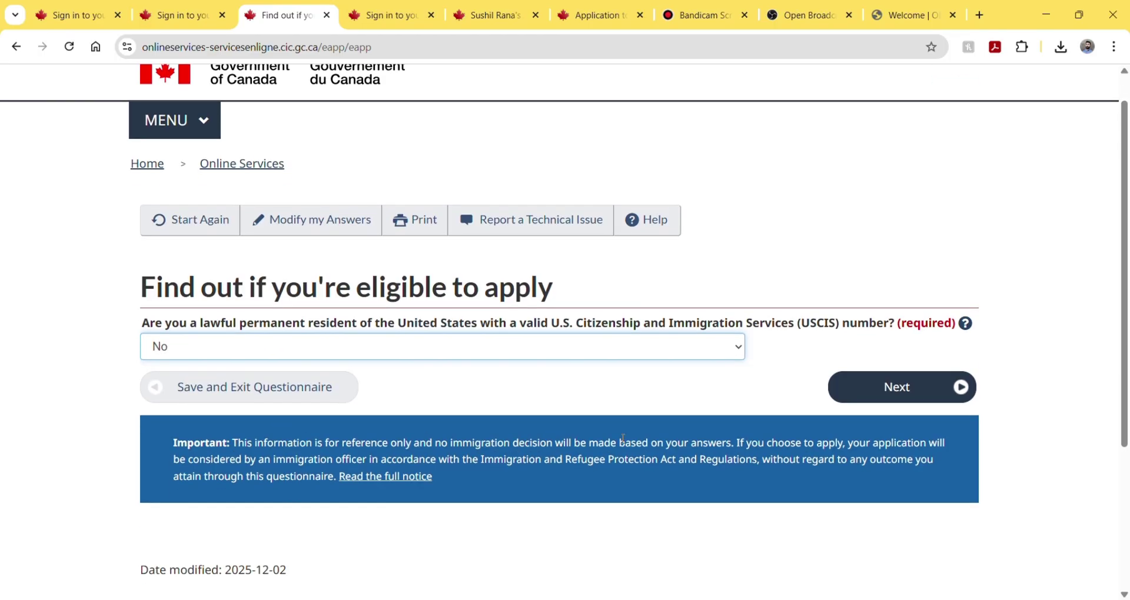
{"action": "left_click", "coordinate": [910, 392]}
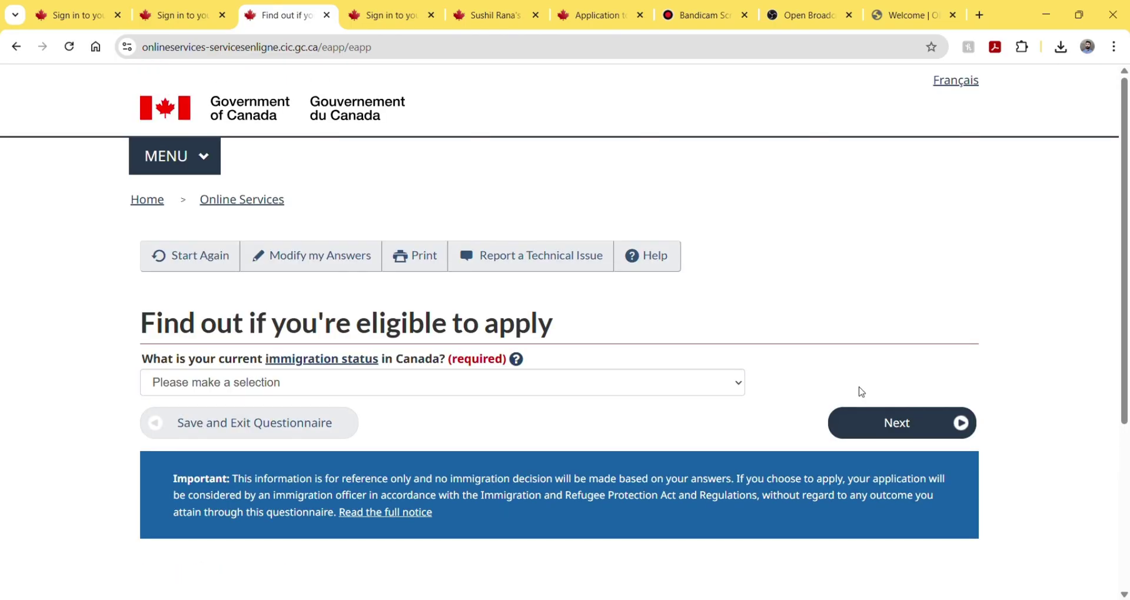
- Set current immigration status to Student and answer No to working on campus
{"action": "left_click", "coordinate": [528, 382]}
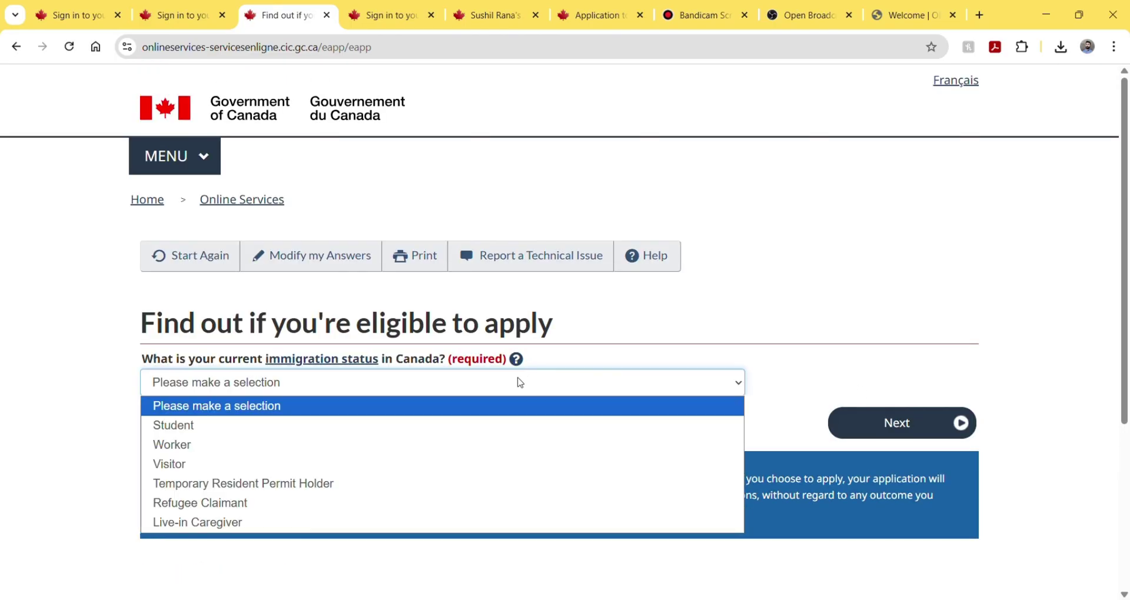
{"action": "left_click", "coordinate": [421, 425]}
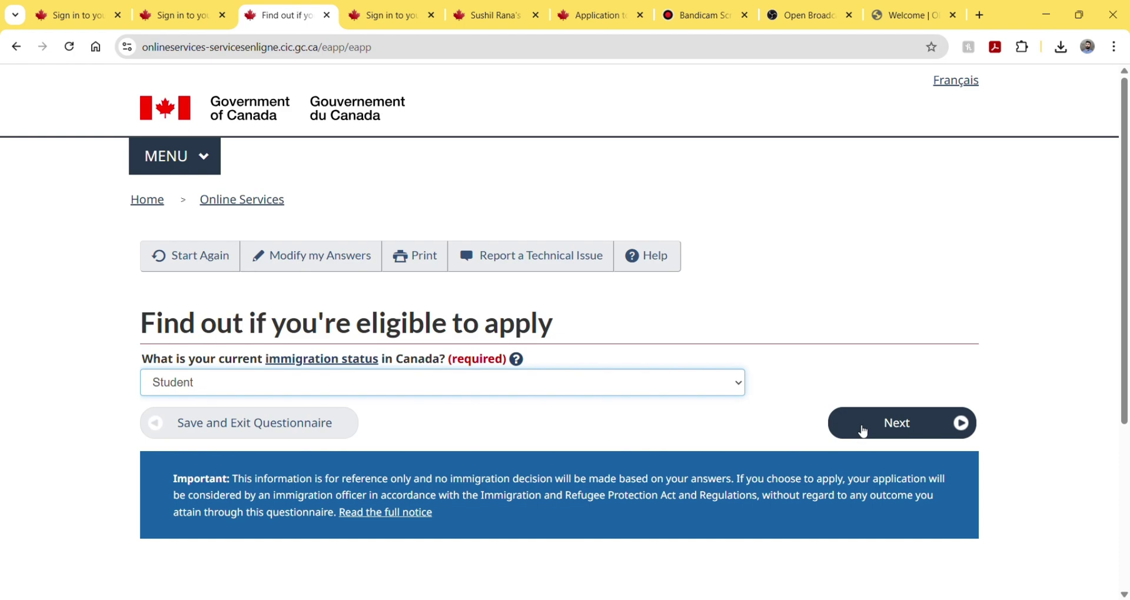
{"action": "left_click", "coordinate": [864, 432]}
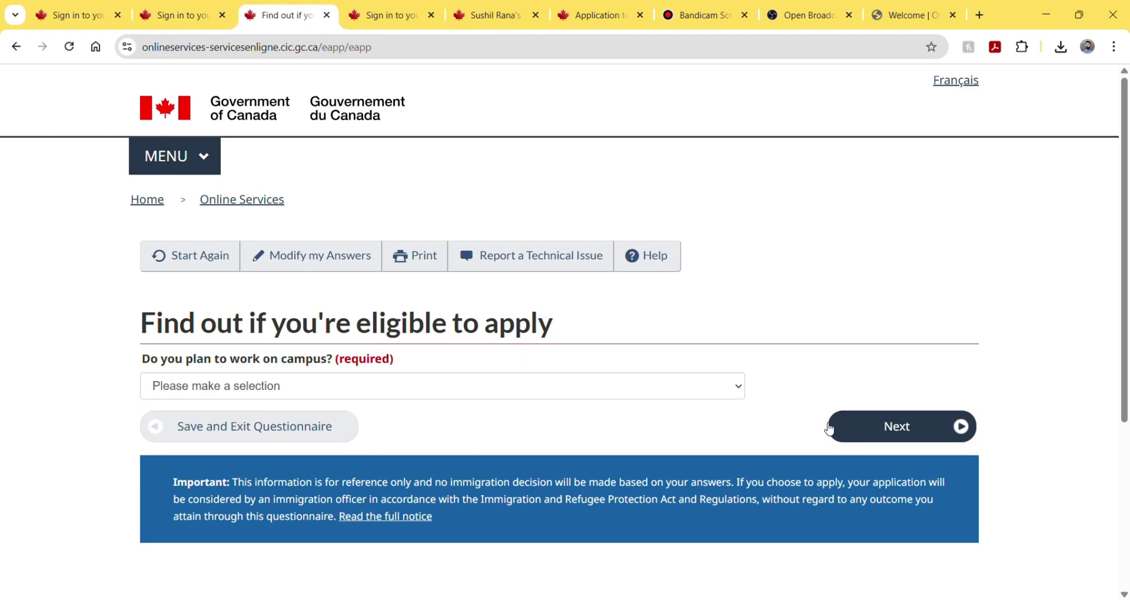
{"action": "left_click", "coordinate": [352, 383]}
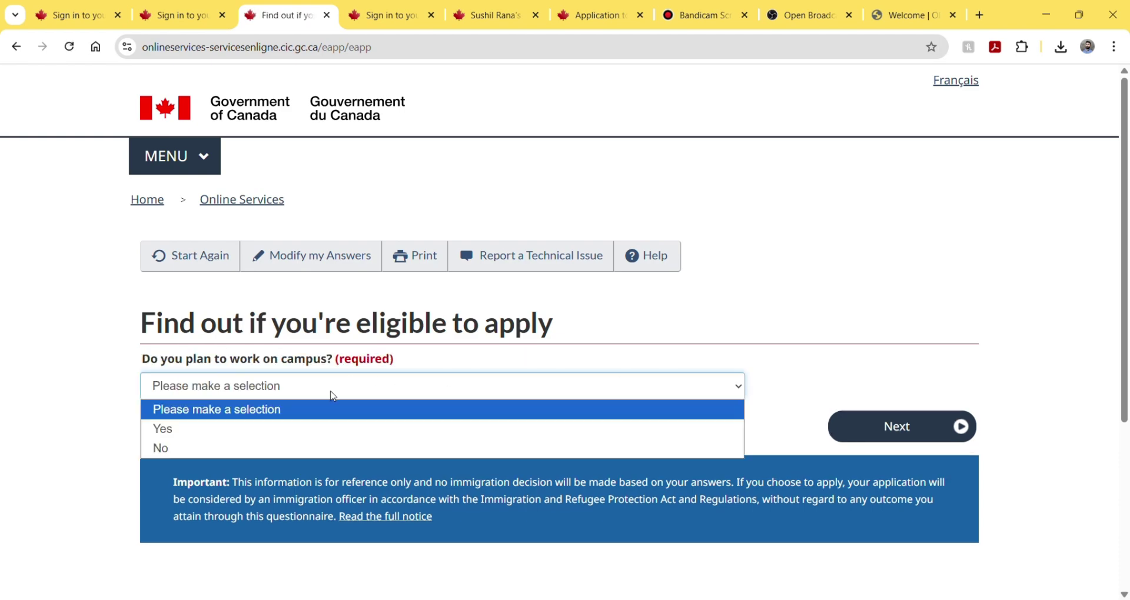
{"action": "left_click", "coordinate": [229, 447]}
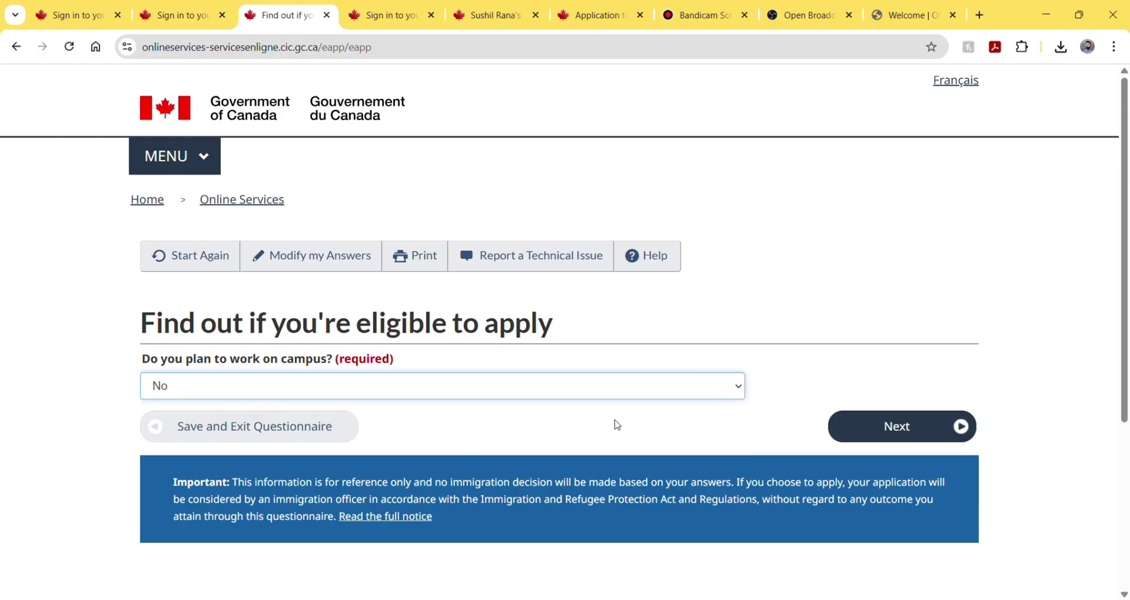
- Answer No to off-campus work, Yes to recent graduation, No to work being part of studies
{"action": "left_click", "coordinate": [887, 428]}
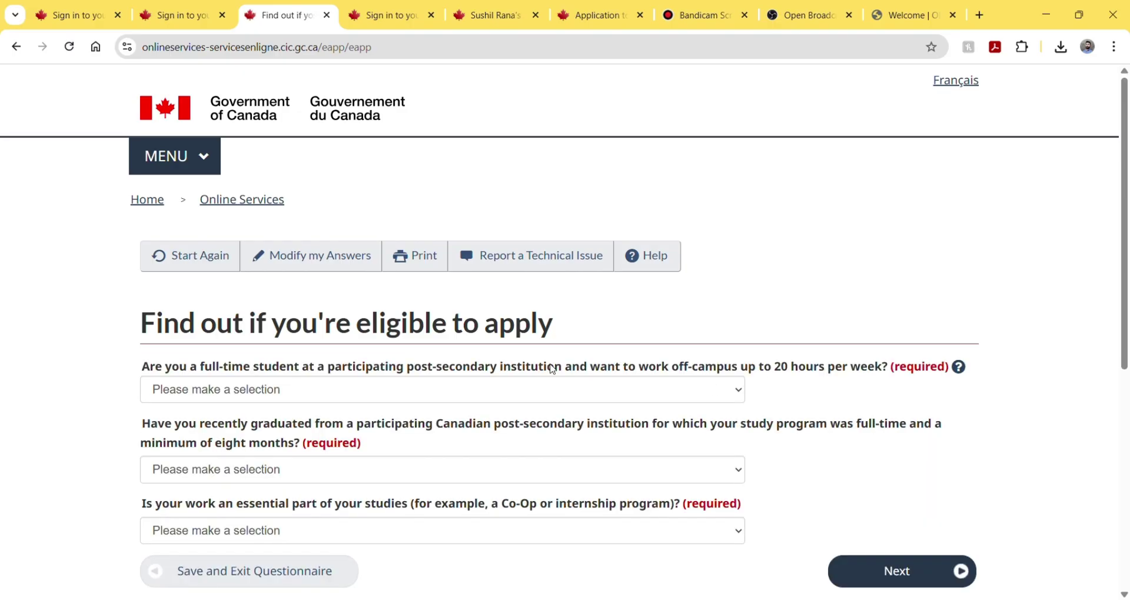
{"action": "scroll", "coordinate": [486, 374], "scroll_direction": "down", "scroll_amount": 1}
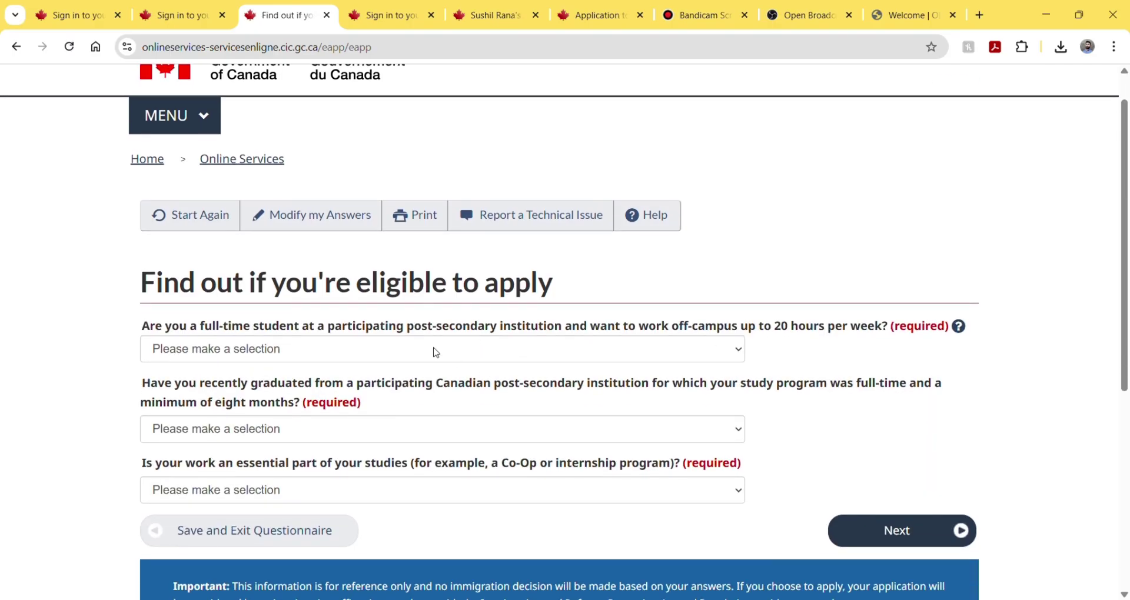
{"action": "left_click", "coordinate": [422, 350]}
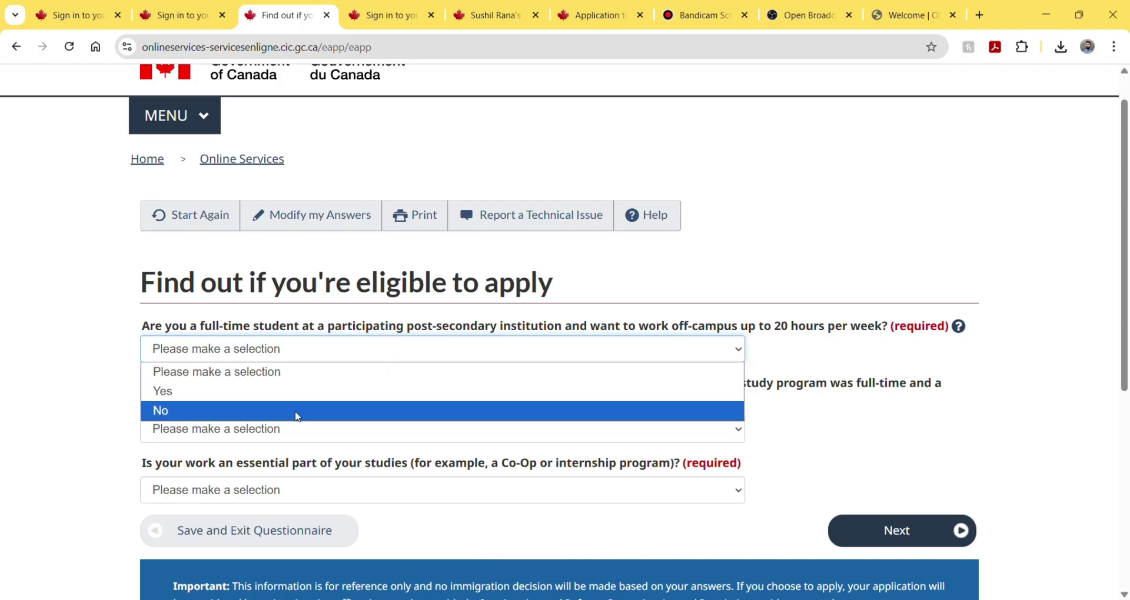
{"action": "left_click", "coordinate": [297, 416]}
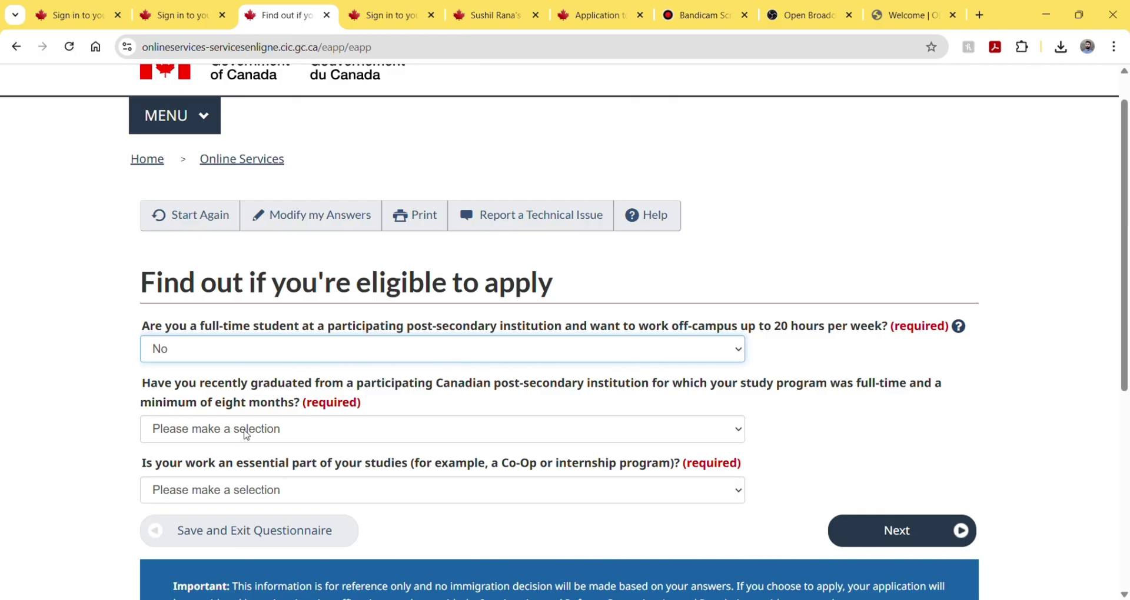
{"action": "left_click", "coordinate": [246, 434]}
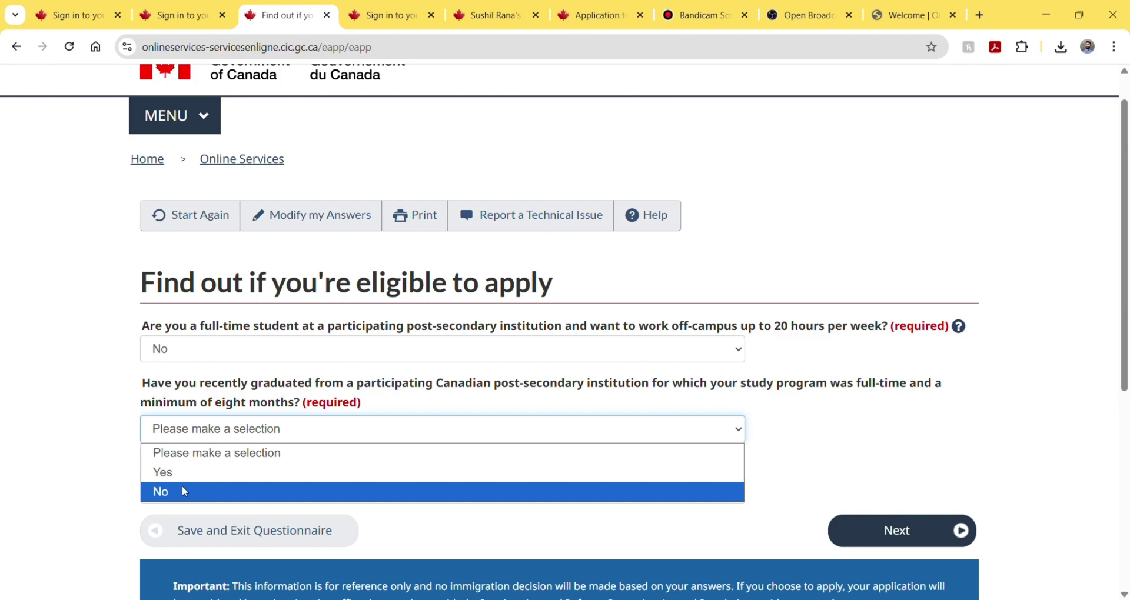
{"action": "left_click", "coordinate": [196, 477]}
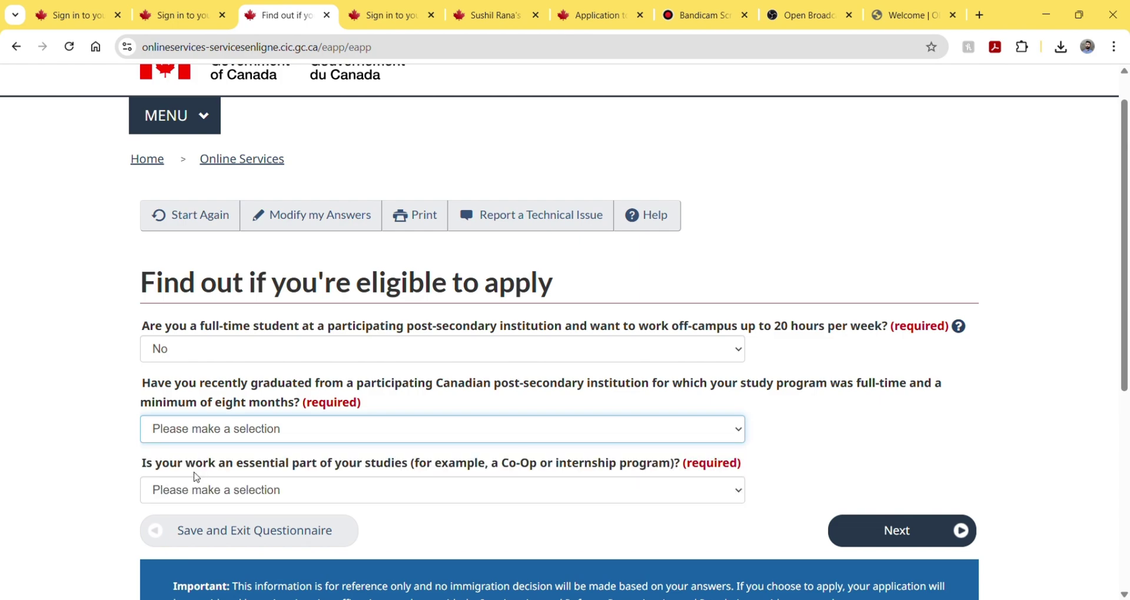
{"action": "scroll", "coordinate": [196, 478], "scroll_direction": "down", "scroll_amount": 1}
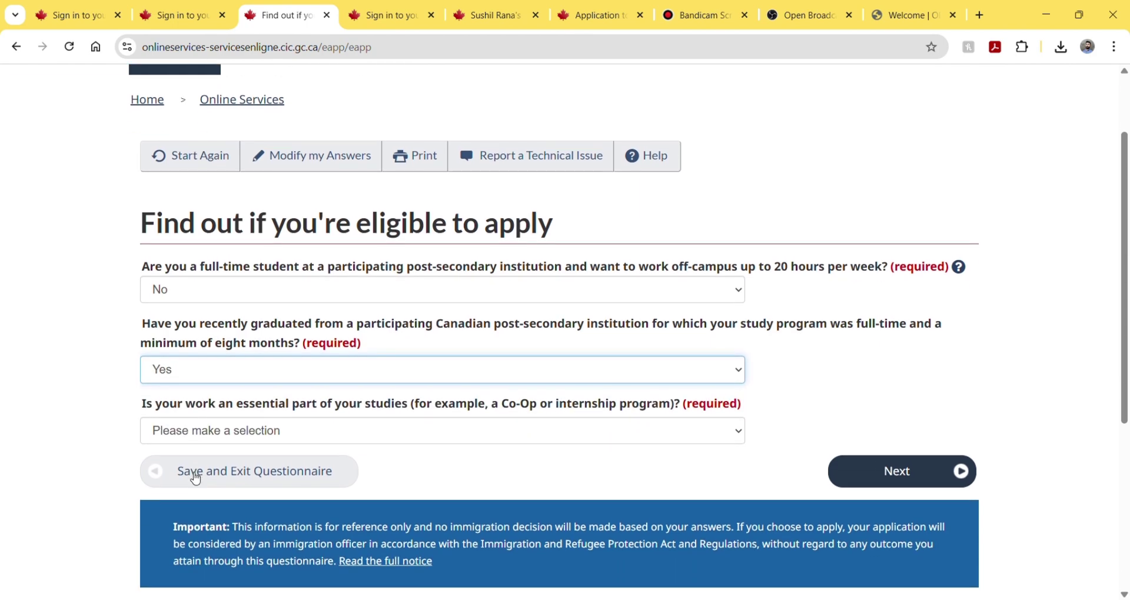
{"action": "left_click", "coordinate": [271, 429]}
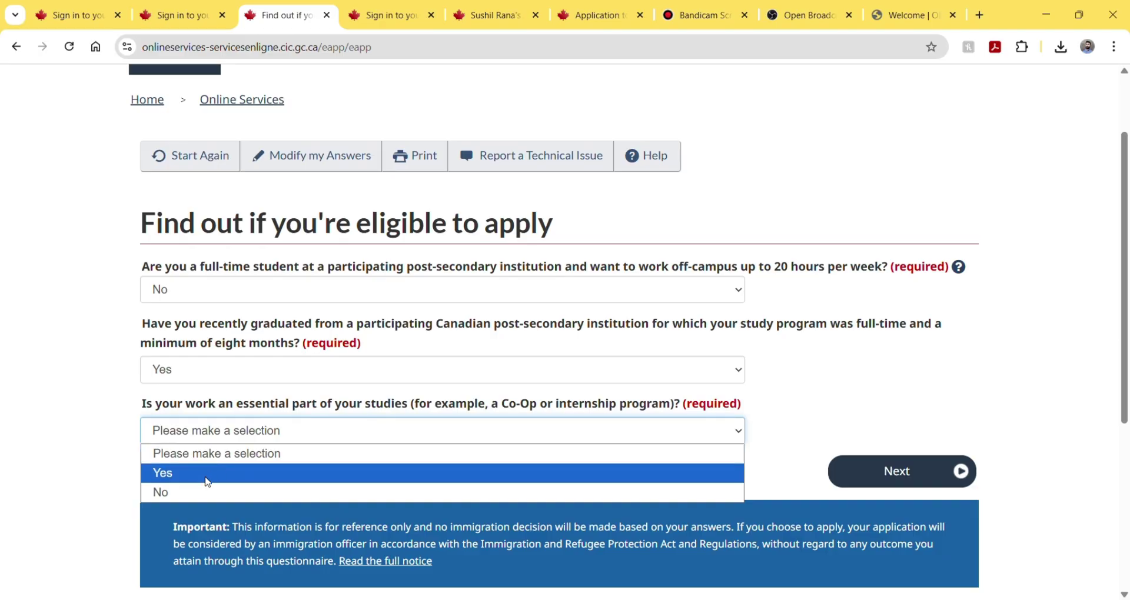
{"action": "left_click", "coordinate": [194, 488]}
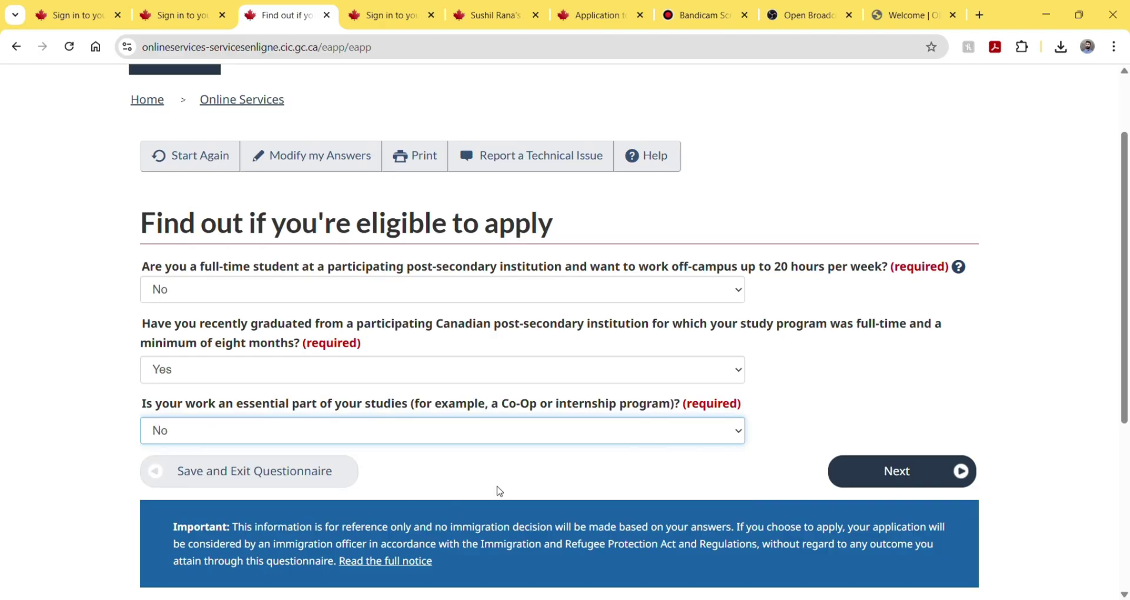
- Answer No to PR approval in principle, PR application and written job offer, then continue
{"action": "left_click", "coordinate": [847, 475]}
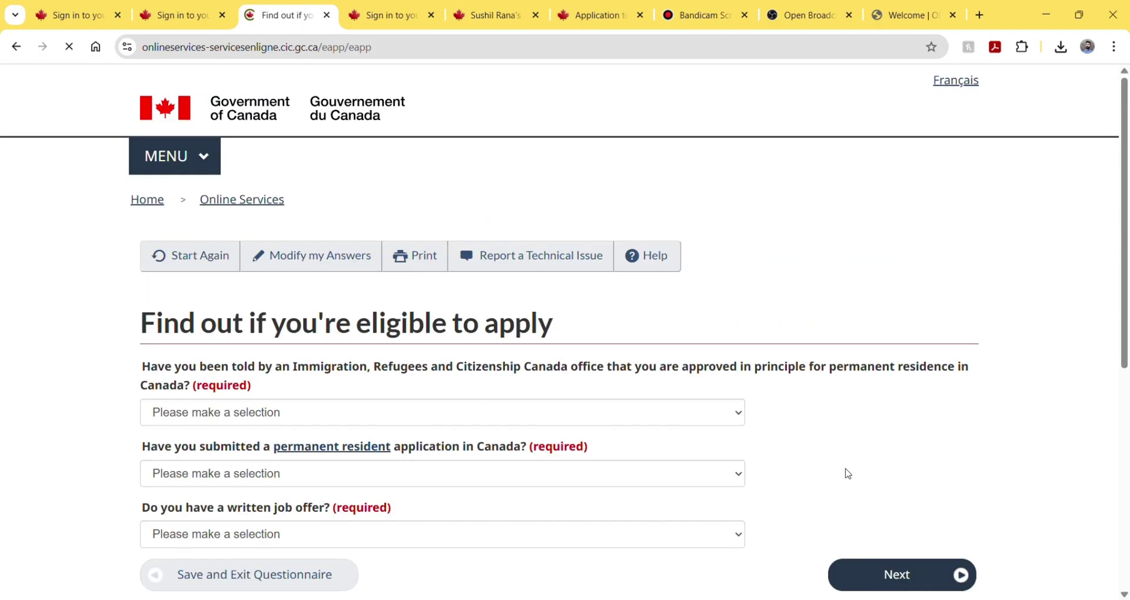
{"action": "scroll", "coordinate": [550, 373], "scroll_direction": "down", "scroll_amount": 1}
{"action": "scroll", "coordinate": [550, 373], "scroll_direction": "down", "scroll_amount": 2}
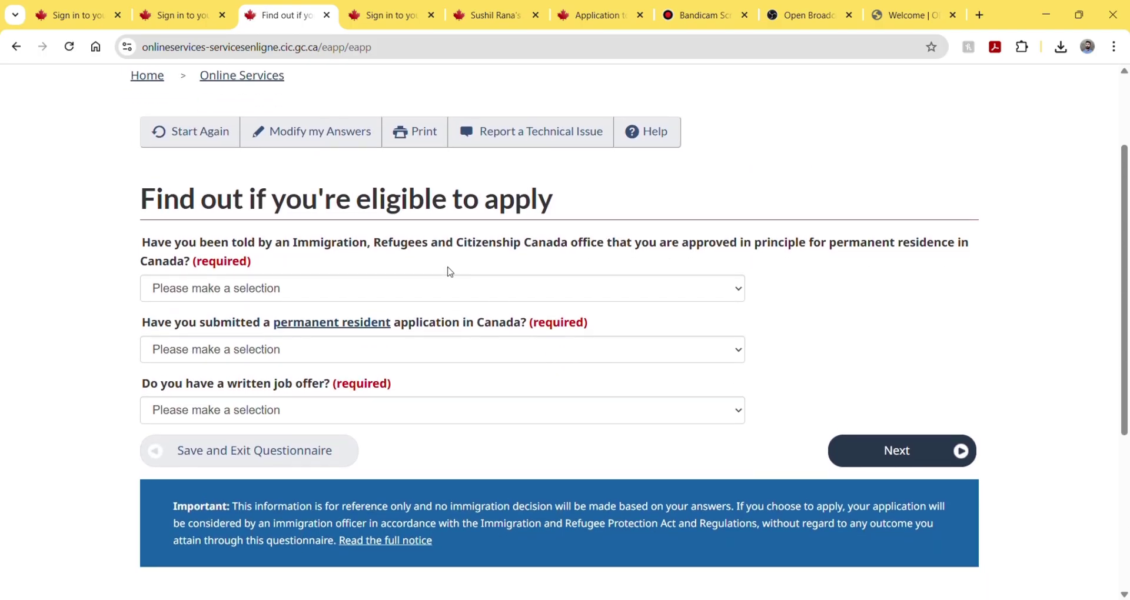
{"action": "left_click", "coordinate": [417, 294]}
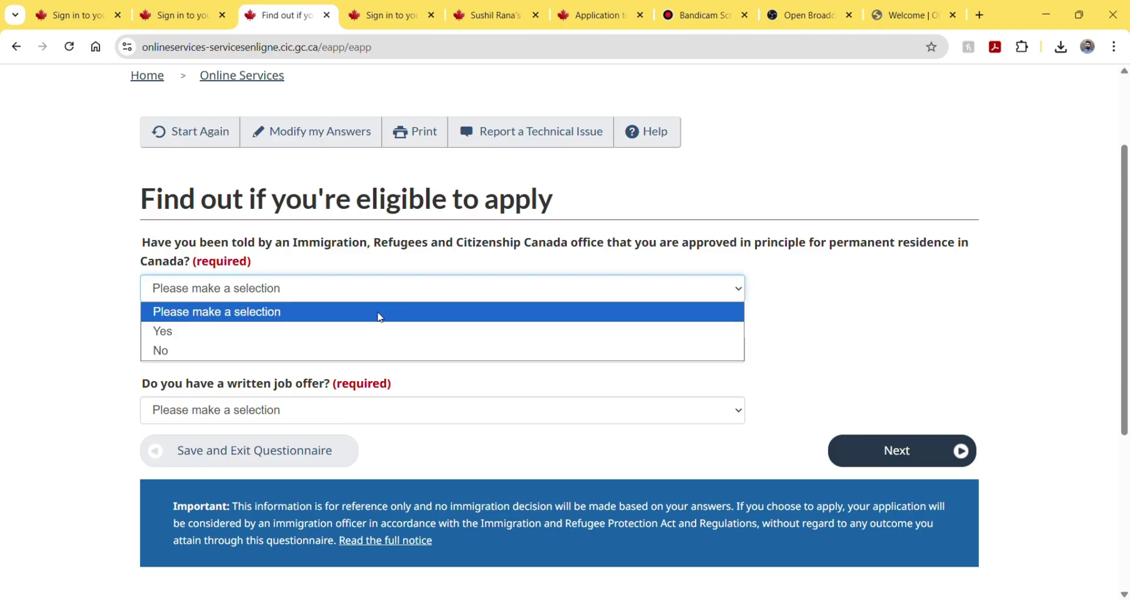
{"action": "left_click", "coordinate": [321, 355]}
{"action": "left_click", "coordinate": [279, 351]}
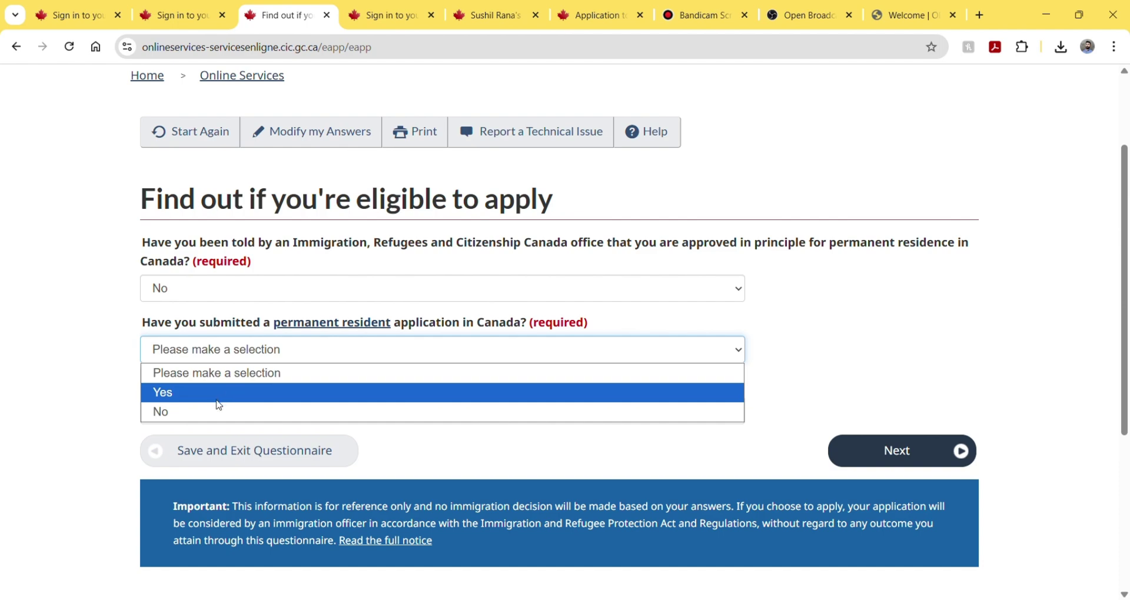
{"action": "left_click", "coordinate": [204, 410]}
{"action": "left_click", "coordinate": [206, 412]}
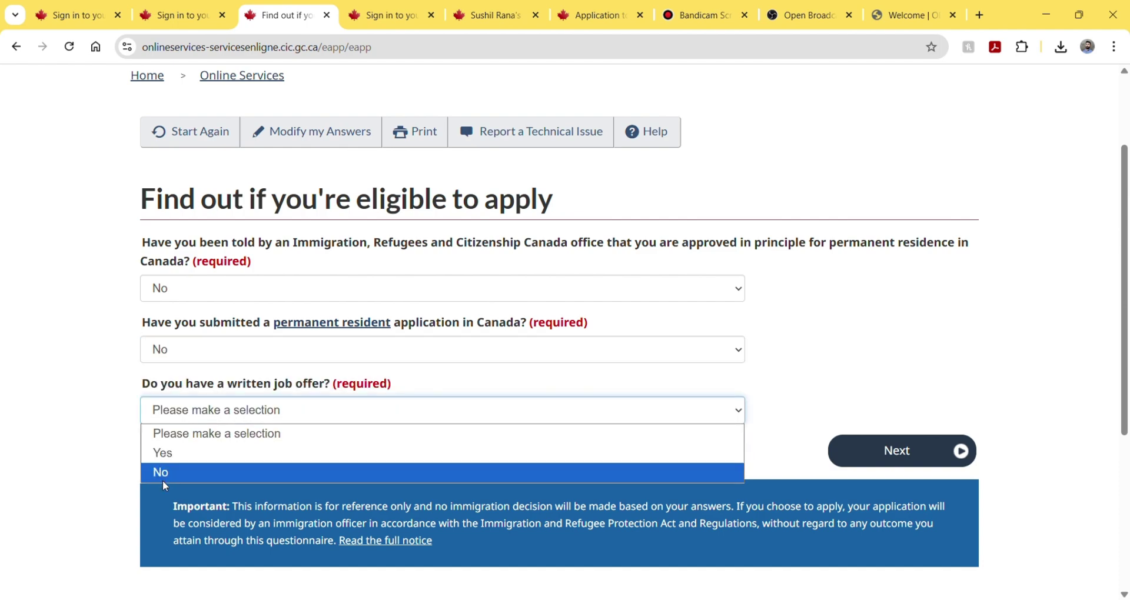
{"action": "left_click", "coordinate": [165, 474]}
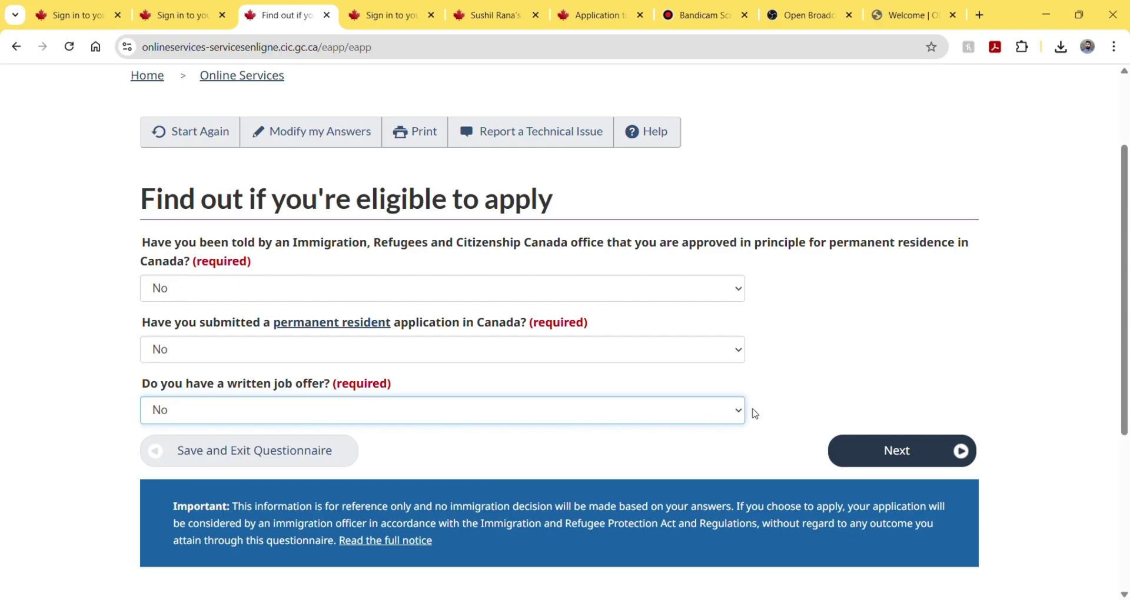
{"action": "left_click", "coordinate": [876, 463]}
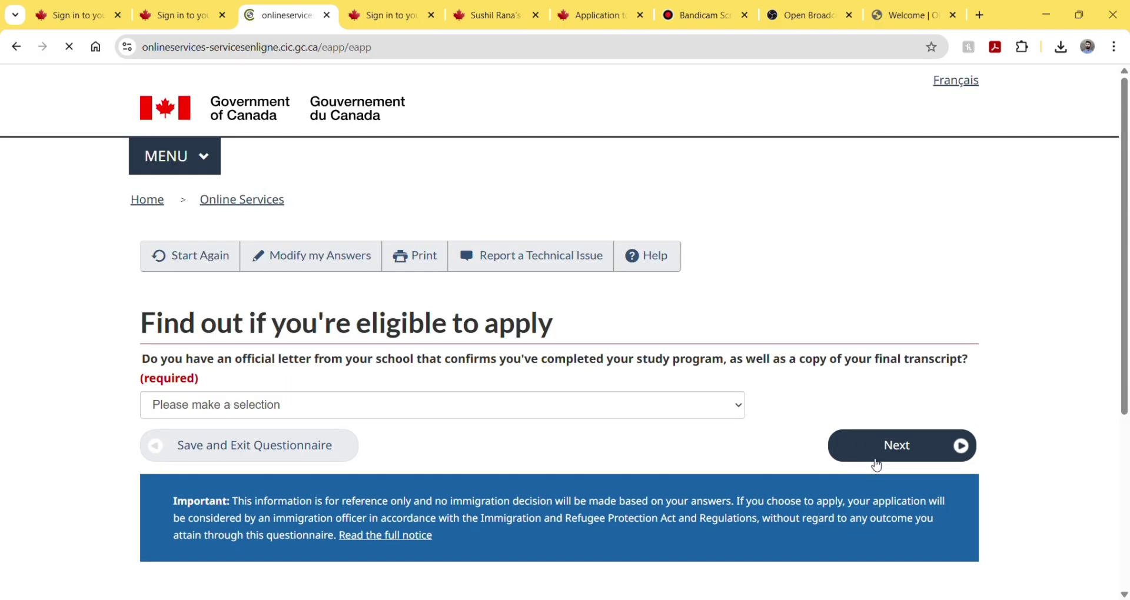
- Answer Yes to having the school completion letter and final transcript, and continue
{"action": "left_click", "coordinate": [421, 403]}
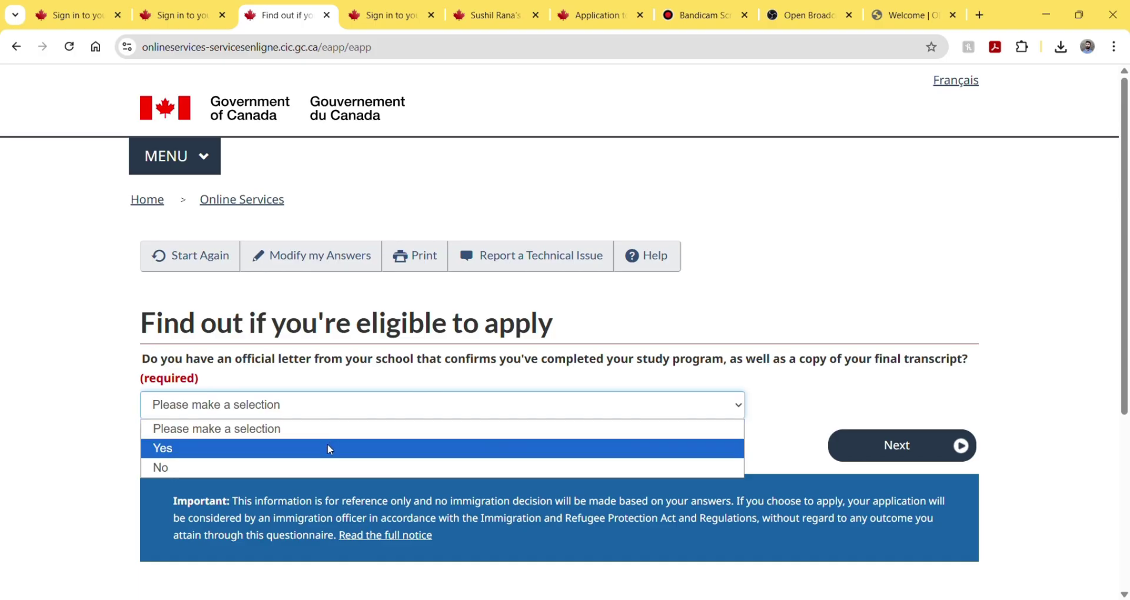
{"action": "left_click", "coordinate": [330, 449]}
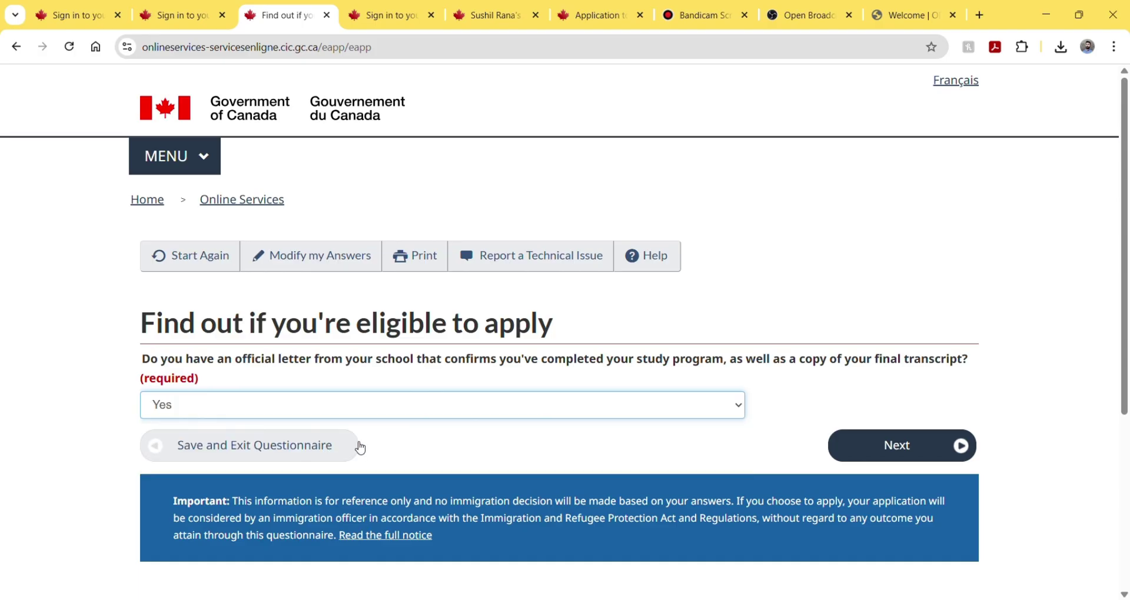
{"action": "left_click", "coordinate": [872, 458]}
- Set marital status to Never Married/Single and destination province to Ontario
{"action": "scroll", "coordinate": [628, 359], "scroll_direction": "down", "scroll_amount": 2}
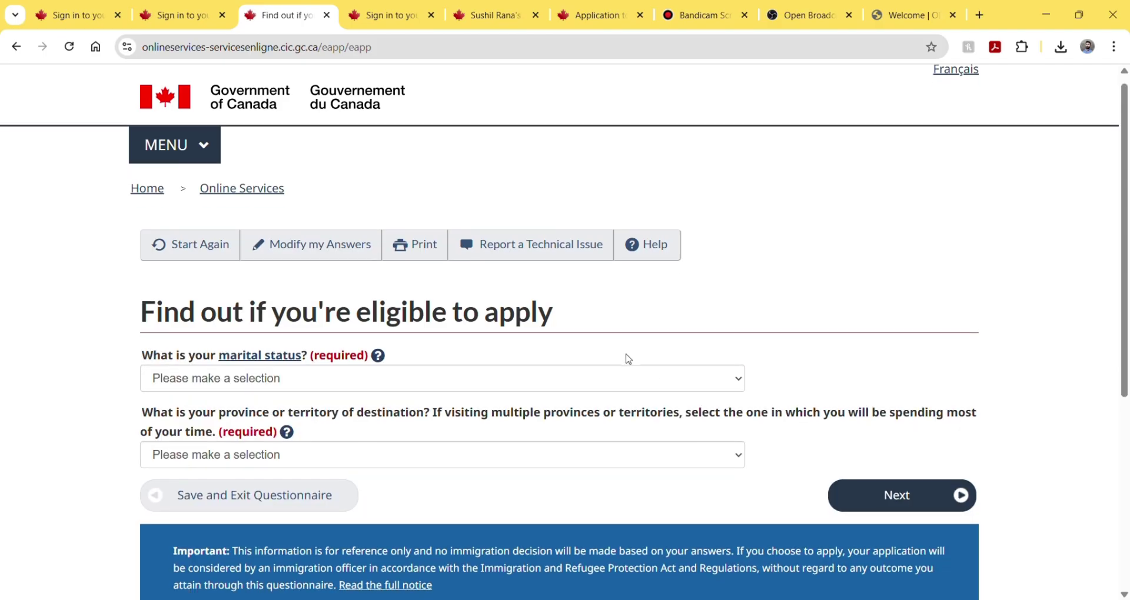
{"action": "scroll", "coordinate": [628, 359], "scroll_direction": "down", "scroll_amount": 1}
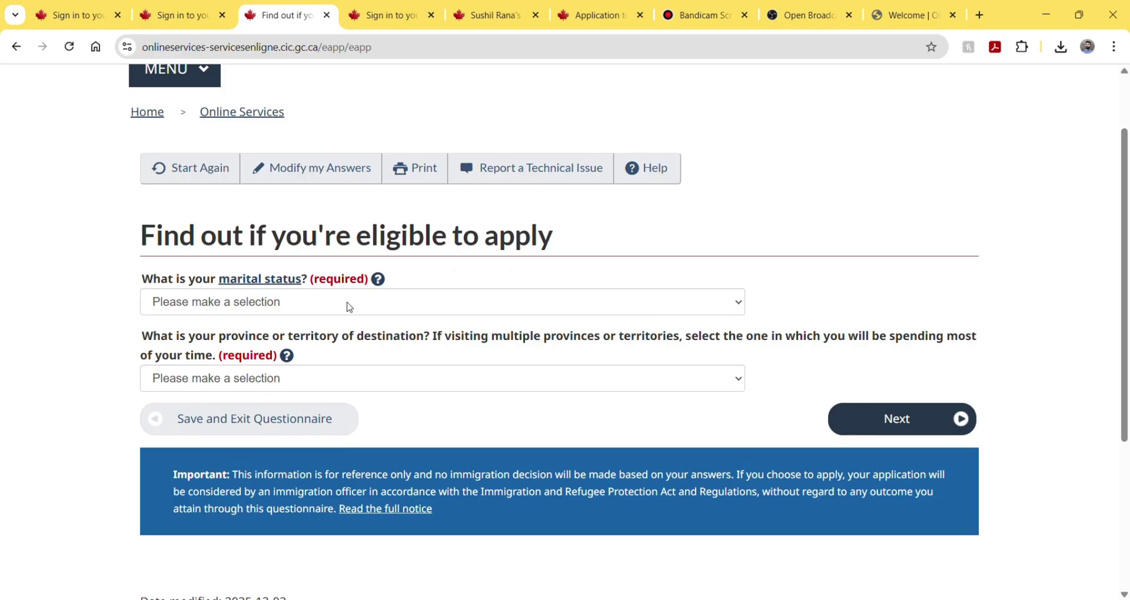
{"action": "left_click", "coordinate": [349, 307]}
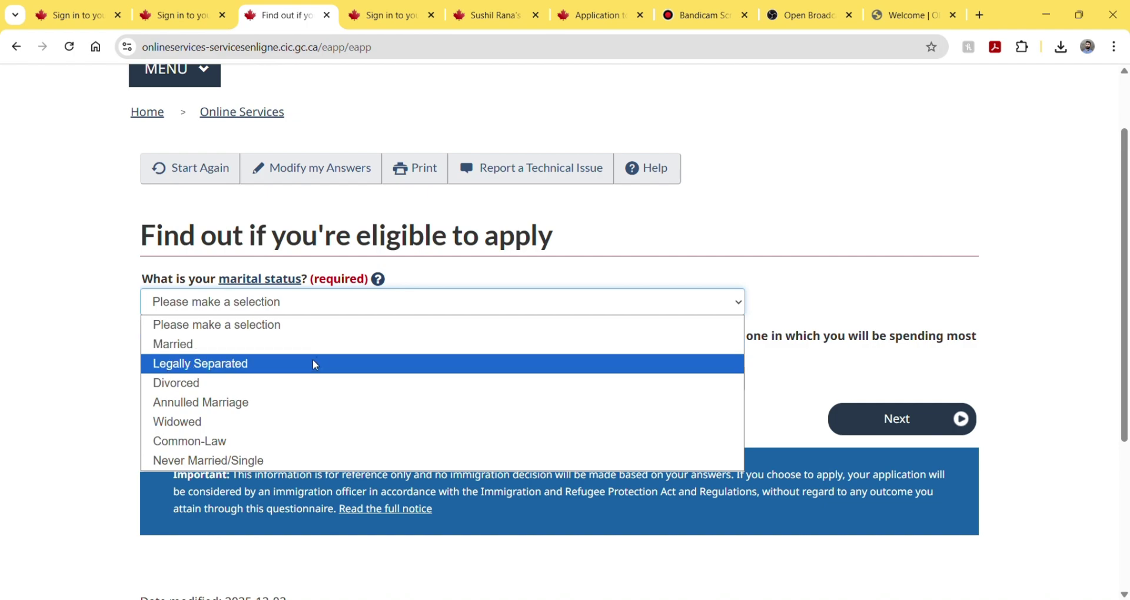
{"action": "left_click", "coordinate": [257, 462]}
{"action": "left_click", "coordinate": [316, 389]}
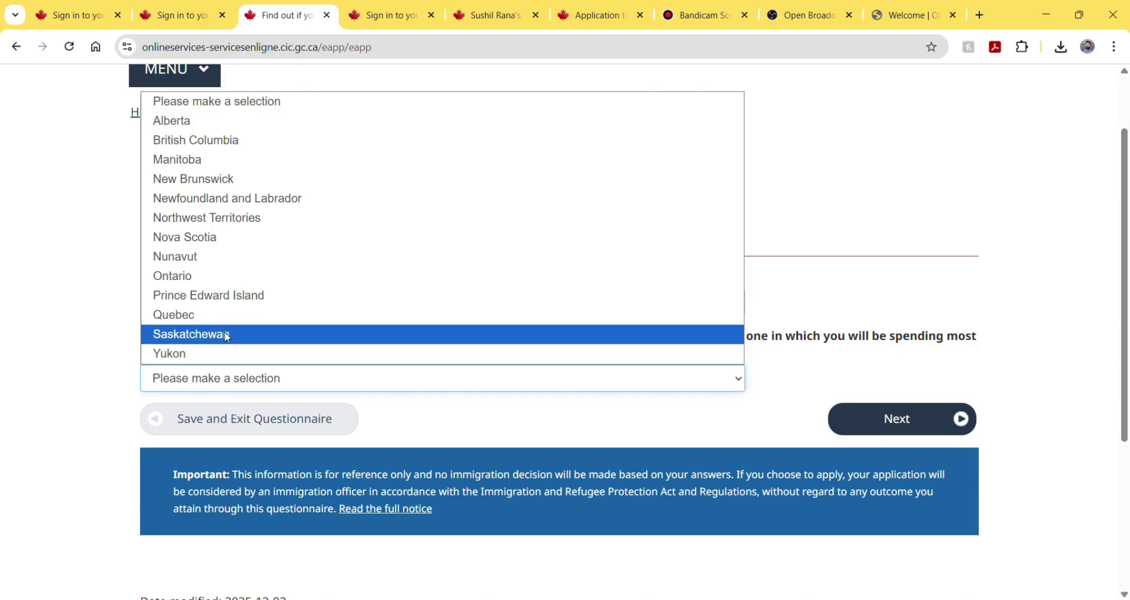
{"action": "left_click", "coordinate": [216, 276]}
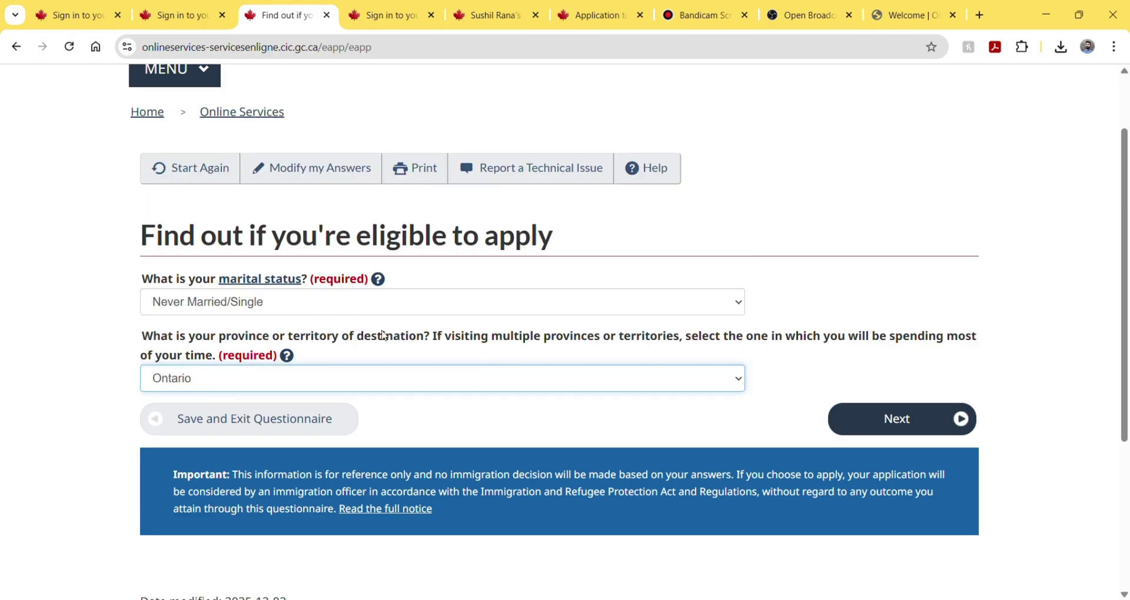
- Submit the answers, review results, and continue with Post-Graduate Work Permit - in Canada
{"action": "left_click", "coordinate": [854, 422]}
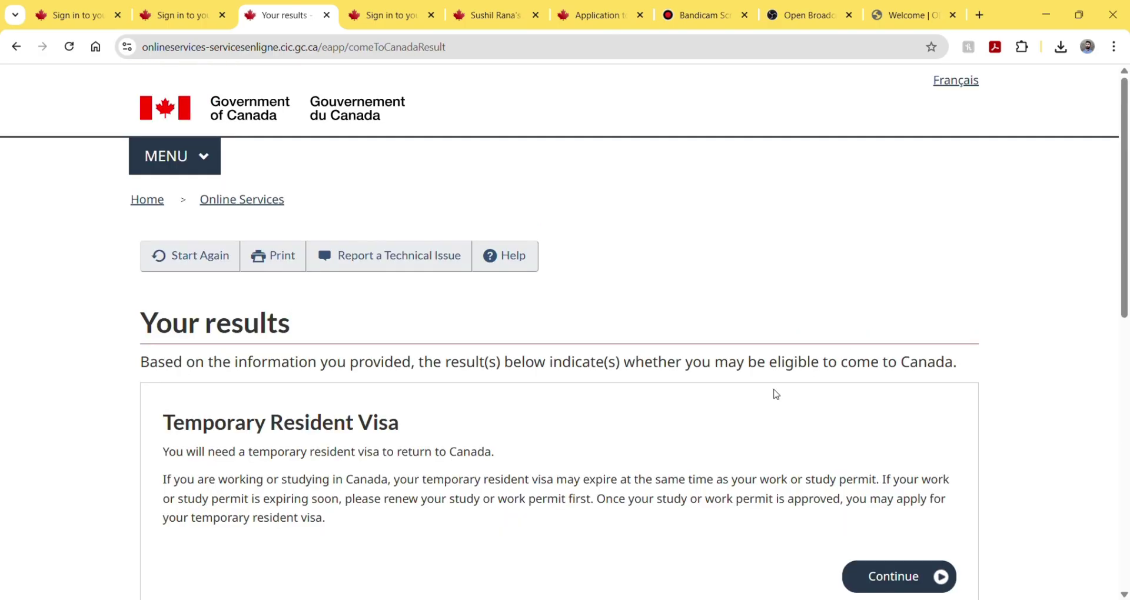
{"action": "scroll", "coordinate": [635, 356], "scroll_direction": "down", "scroll_amount": 3}
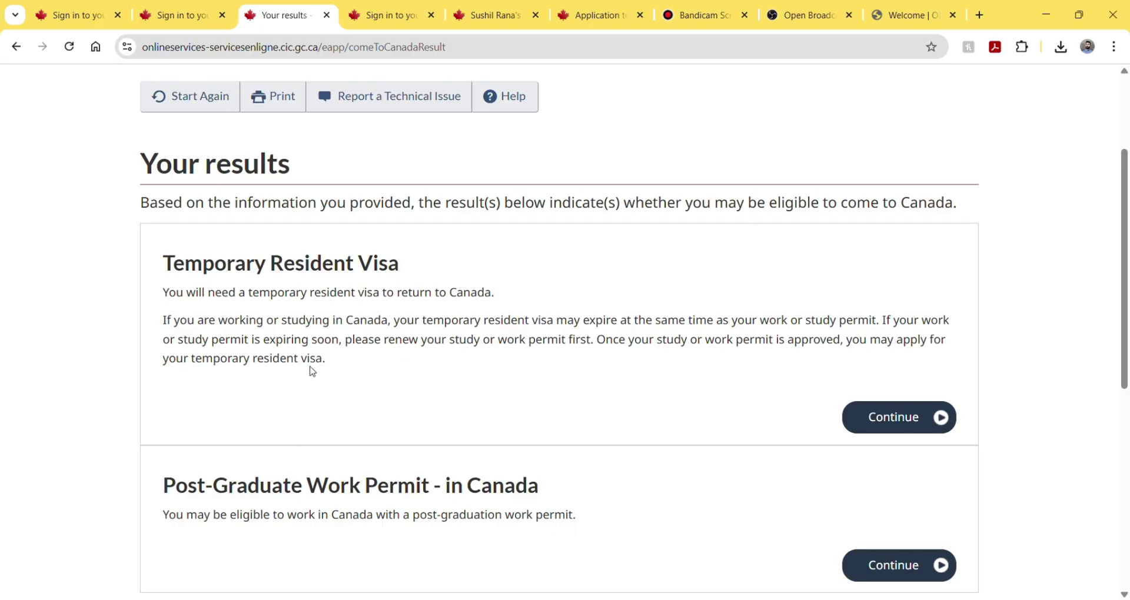
{"action": "scroll", "coordinate": [257, 336], "scroll_direction": "down", "scroll_amount": 2}
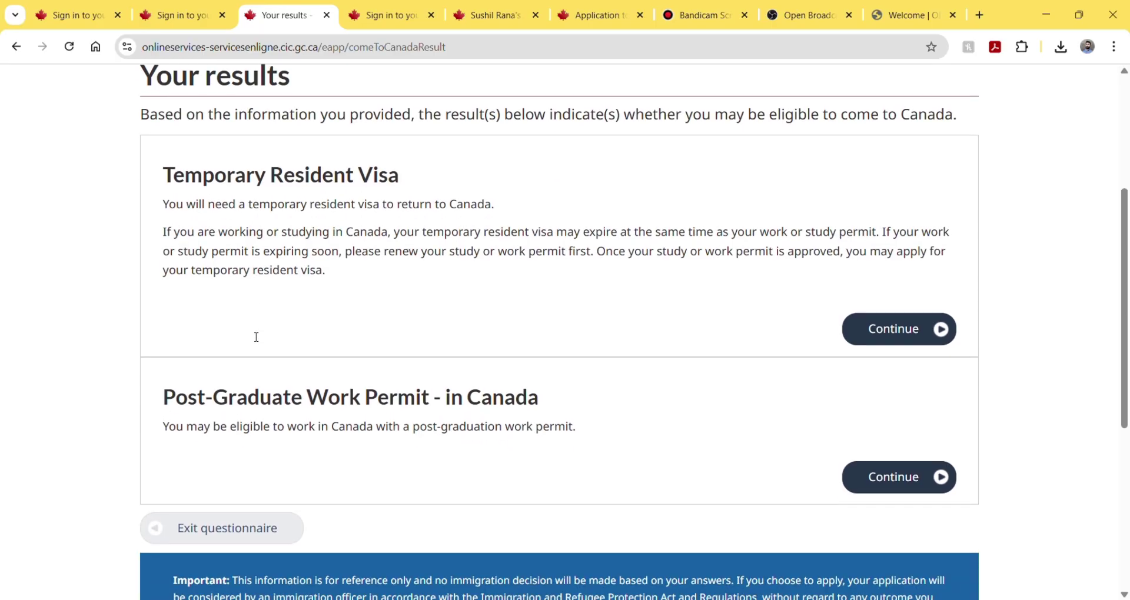
{"action": "scroll", "coordinate": [257, 336], "scroll_direction": "down", "scroll_amount": 1}
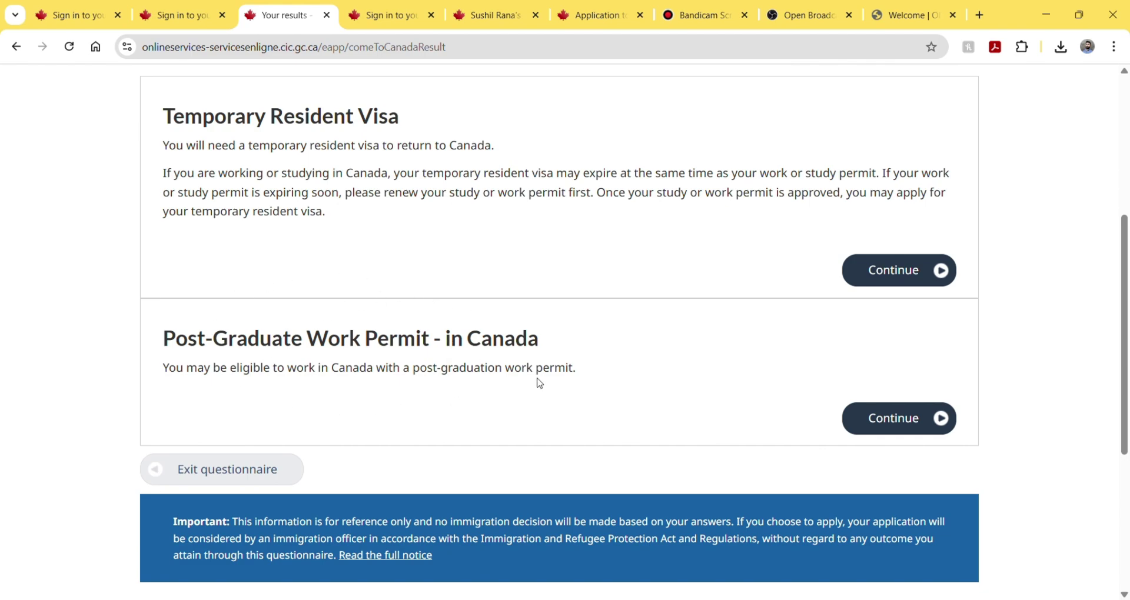
{"action": "left_click", "coordinate": [870, 421]}
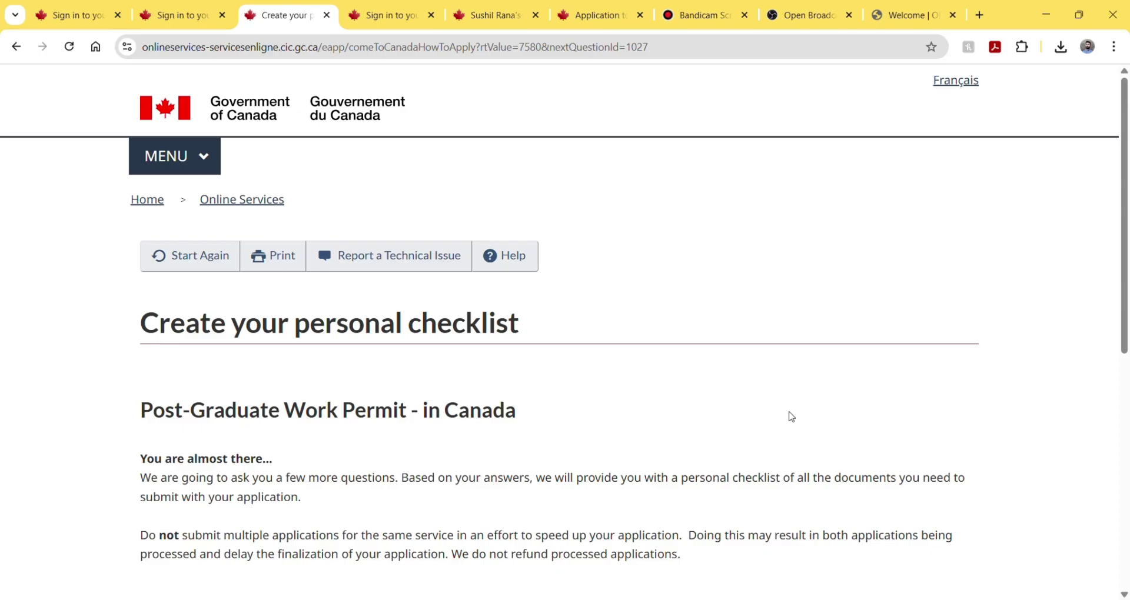
{"action": "scroll", "coordinate": [552, 440], "scroll_direction": "down", "scroll_amount": 3}
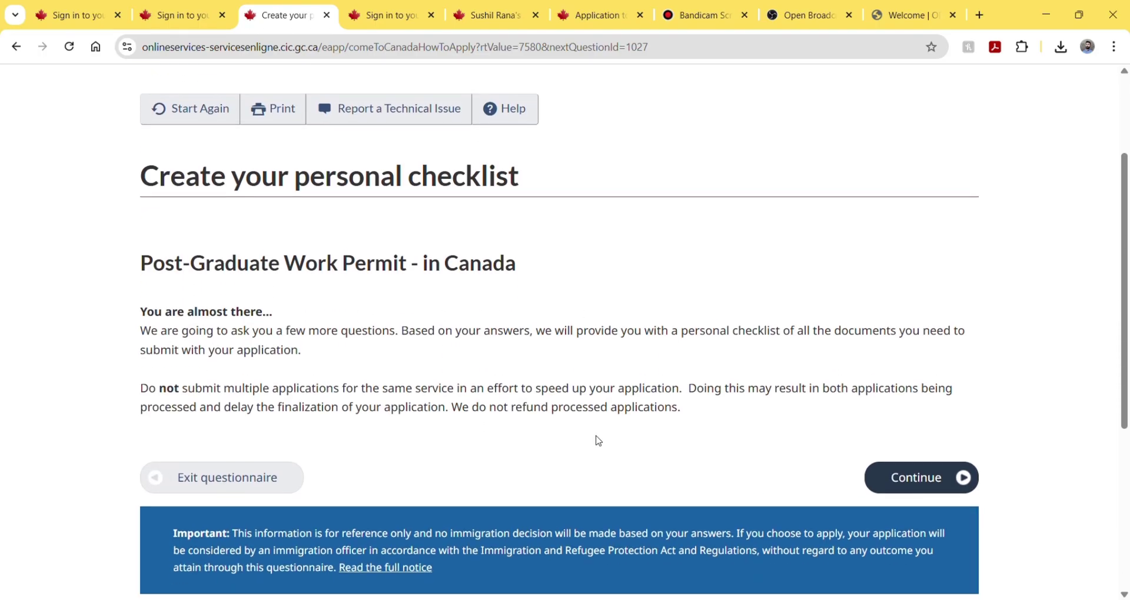
- Start the checklist questions and answer Yes to having the completion letter and transcript
{"action": "left_click", "coordinate": [913, 479]}
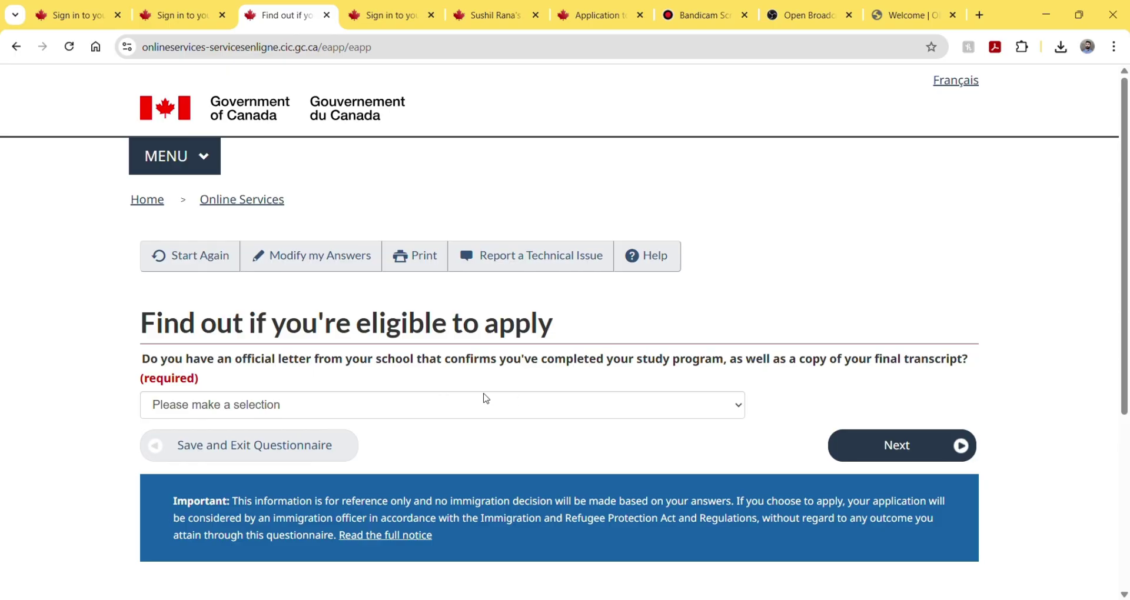
{"action": "left_click", "coordinate": [469, 406]}
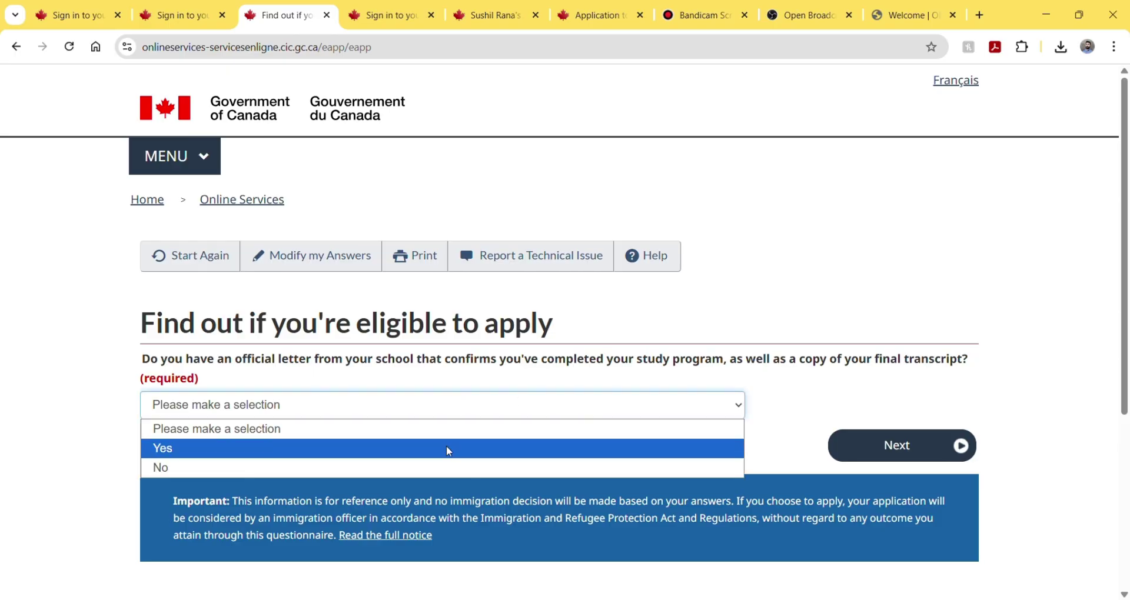
{"action": "left_click", "coordinate": [448, 450]}
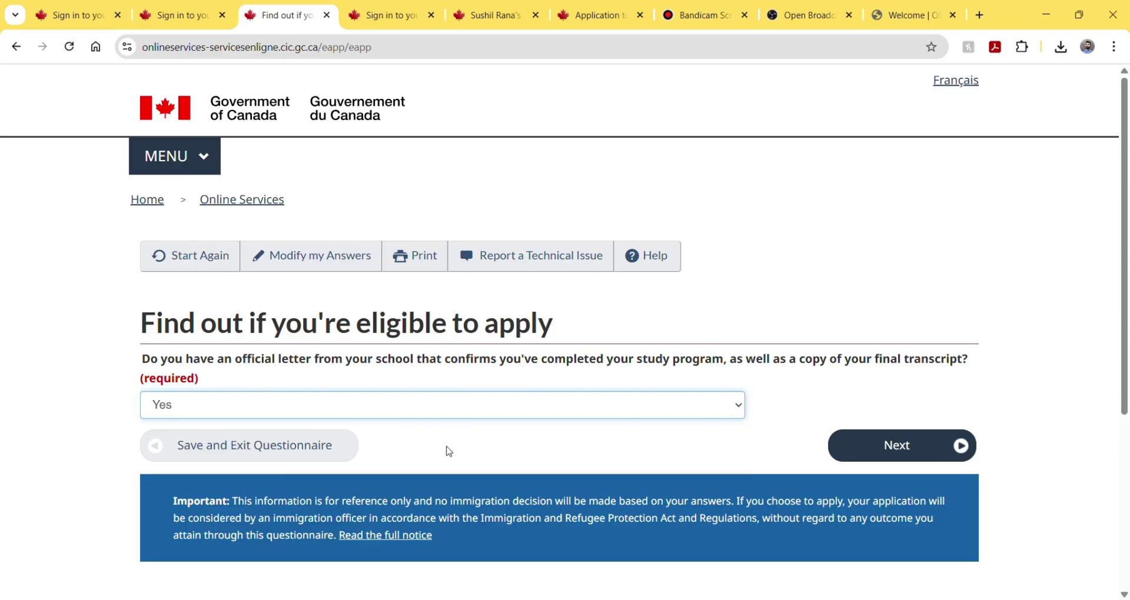
{"action": "left_click", "coordinate": [859, 451]}
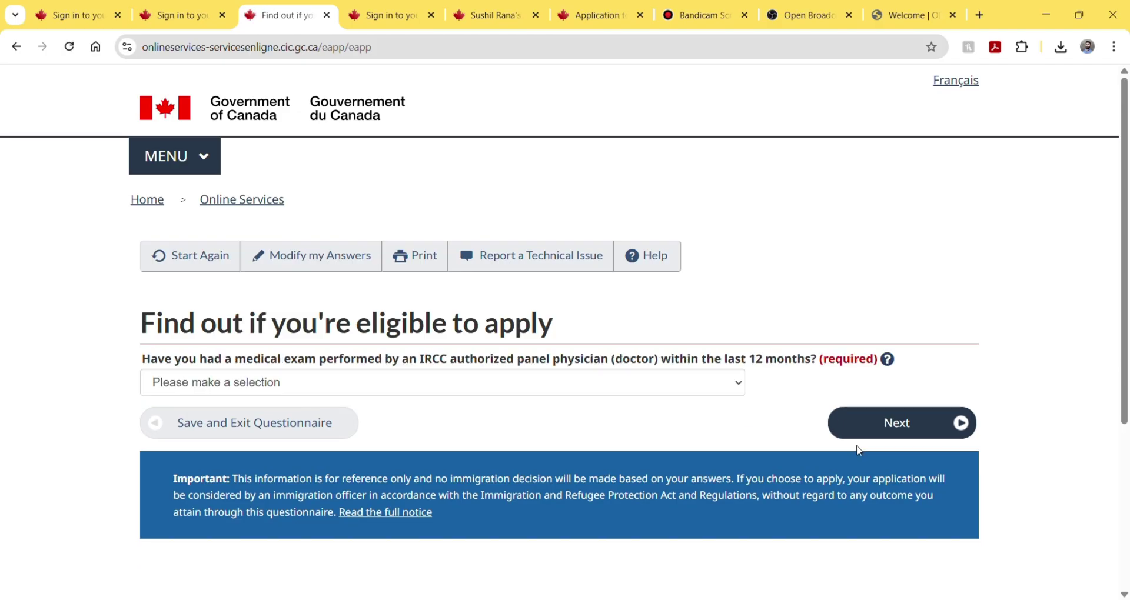
- Answer No to having had a recent medical exam
{"action": "left_click", "coordinate": [579, 354]}
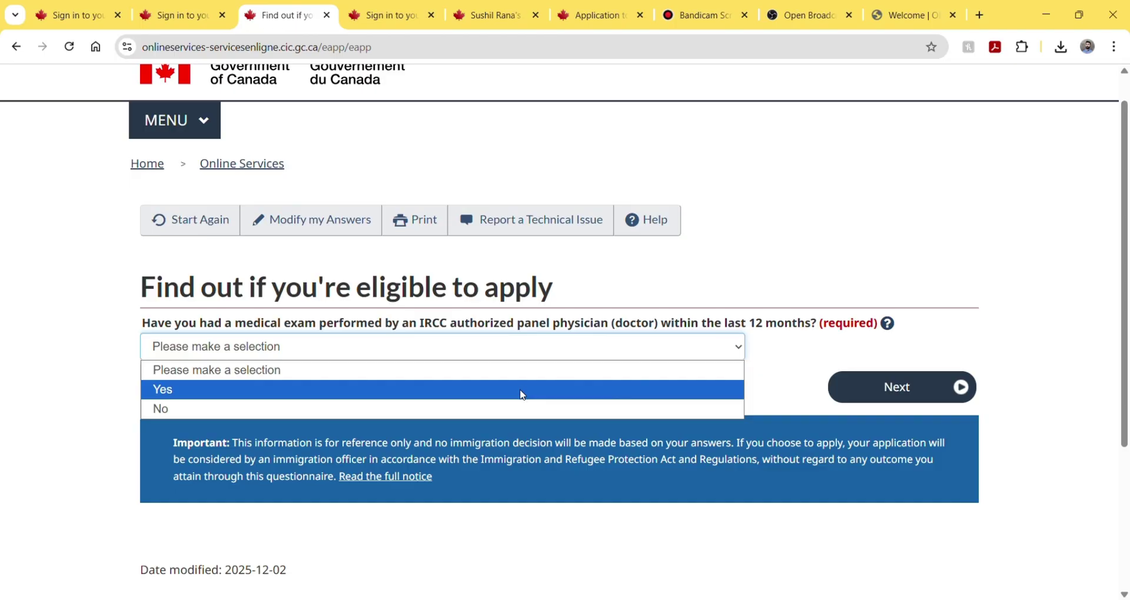
{"action": "left_click", "coordinate": [506, 412]}
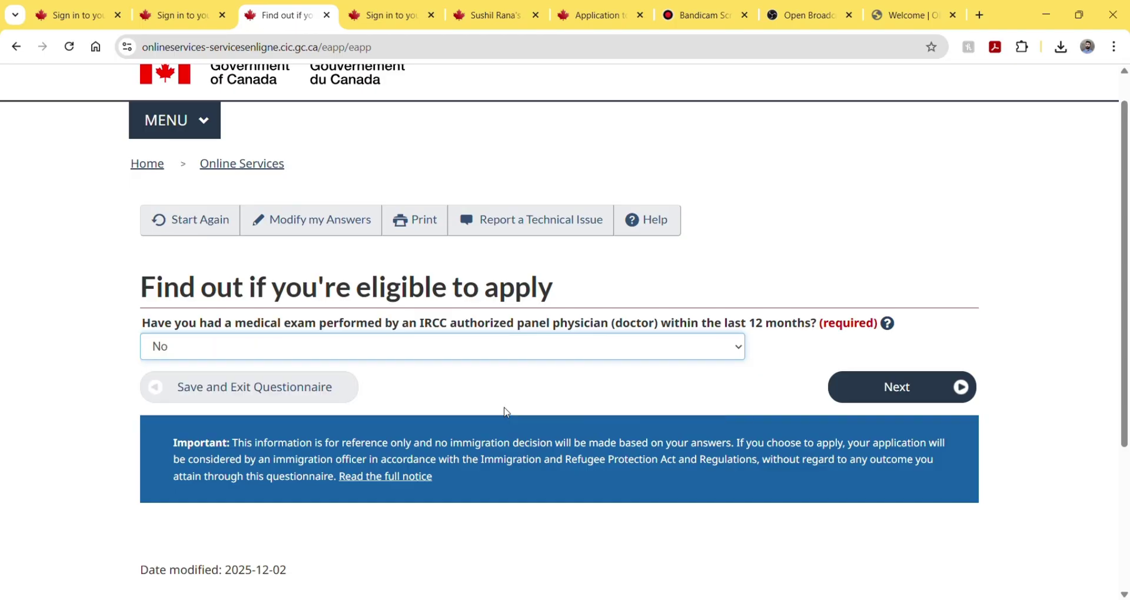
{"action": "left_click", "coordinate": [857, 395]}
{"action": "scroll", "coordinate": [860, 395], "scroll_direction": "down", "scroll_amount": 2}
{"action": "scroll", "coordinate": [860, 396], "scroll_direction": "down", "scroll_amount": 2}
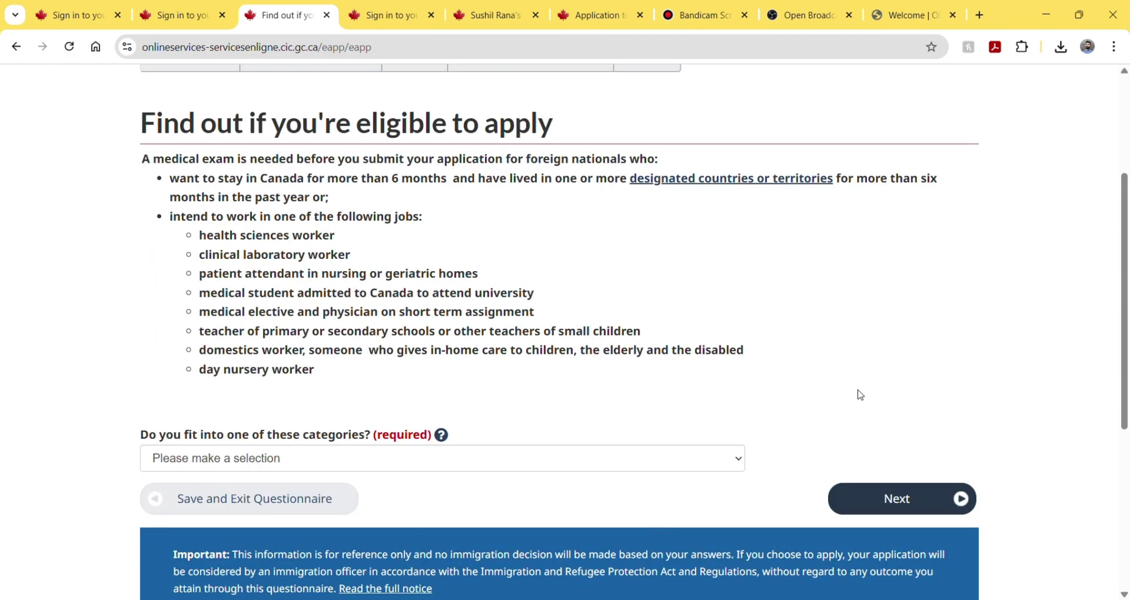
- Answer No to the medical categories question and No to working in the listed jobs
{"action": "left_click", "coordinate": [567, 381]}
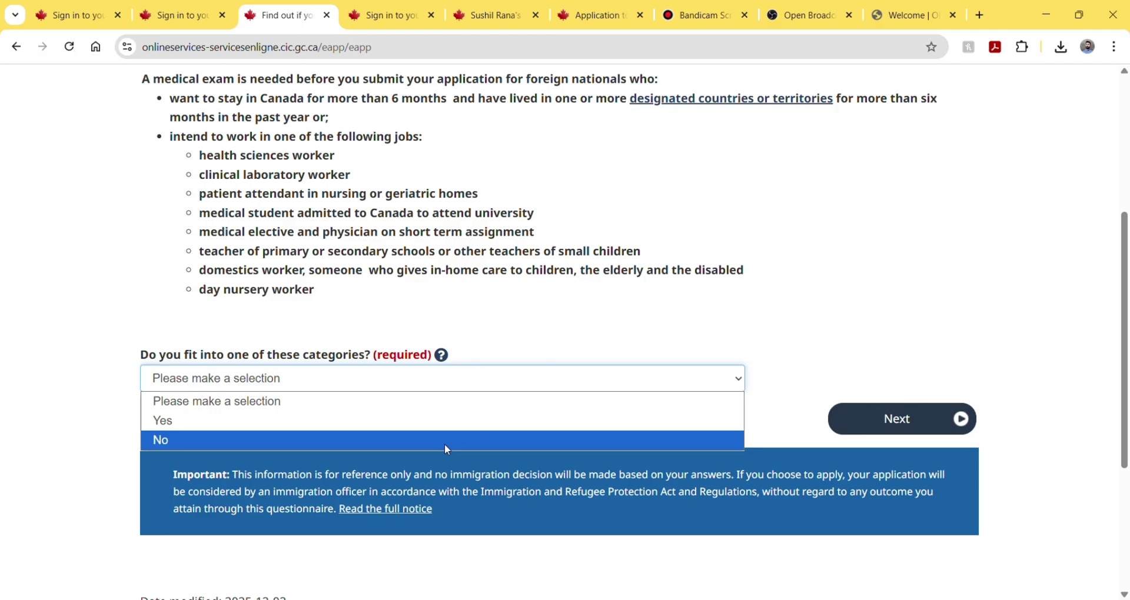
{"action": "left_click", "coordinate": [446, 449]}
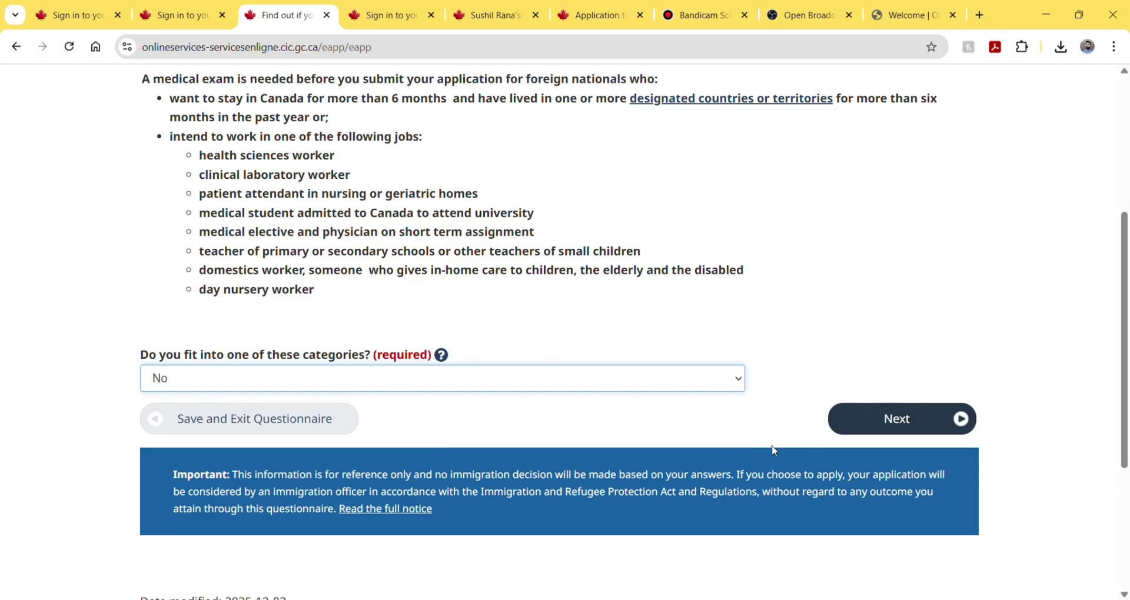
{"action": "left_click", "coordinate": [885, 422]}
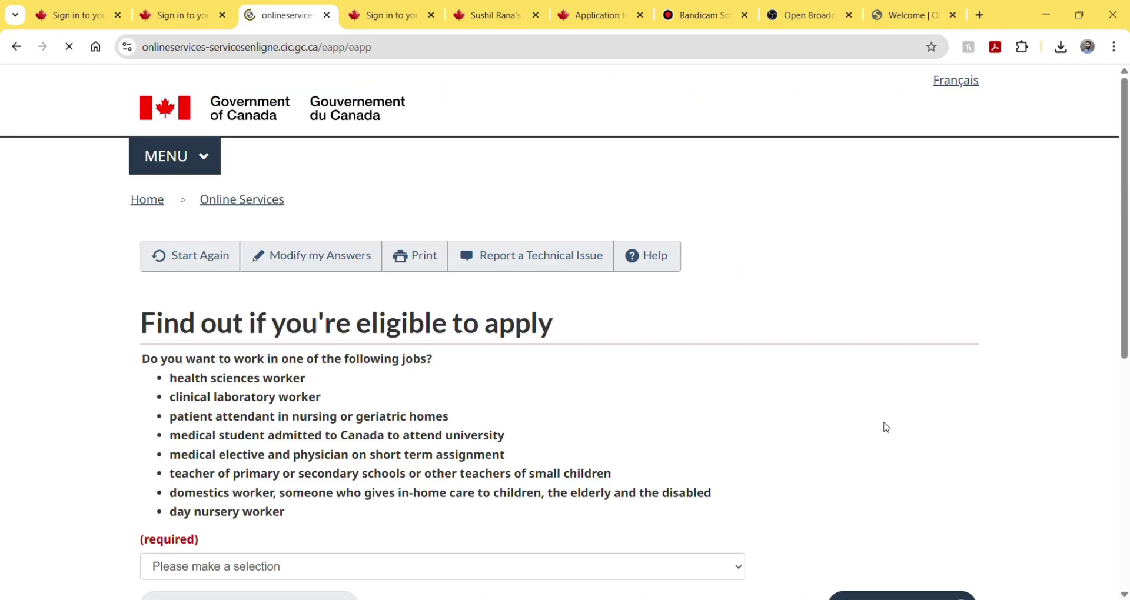
{"action": "scroll", "coordinate": [552, 338], "scroll_direction": "down", "scroll_amount": 2}
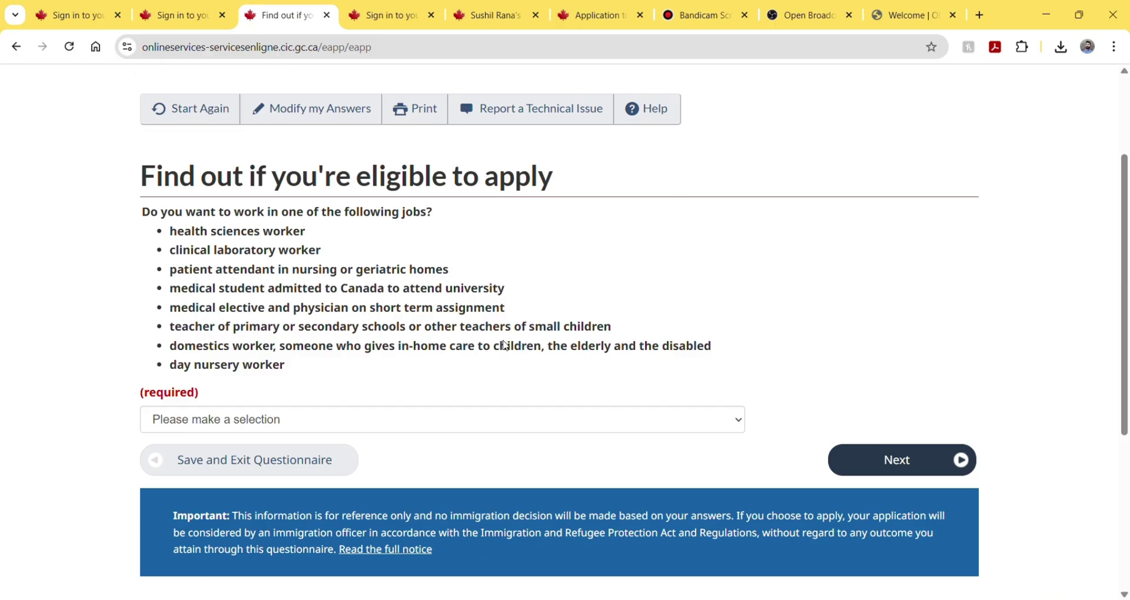
{"action": "left_click", "coordinate": [335, 425]}
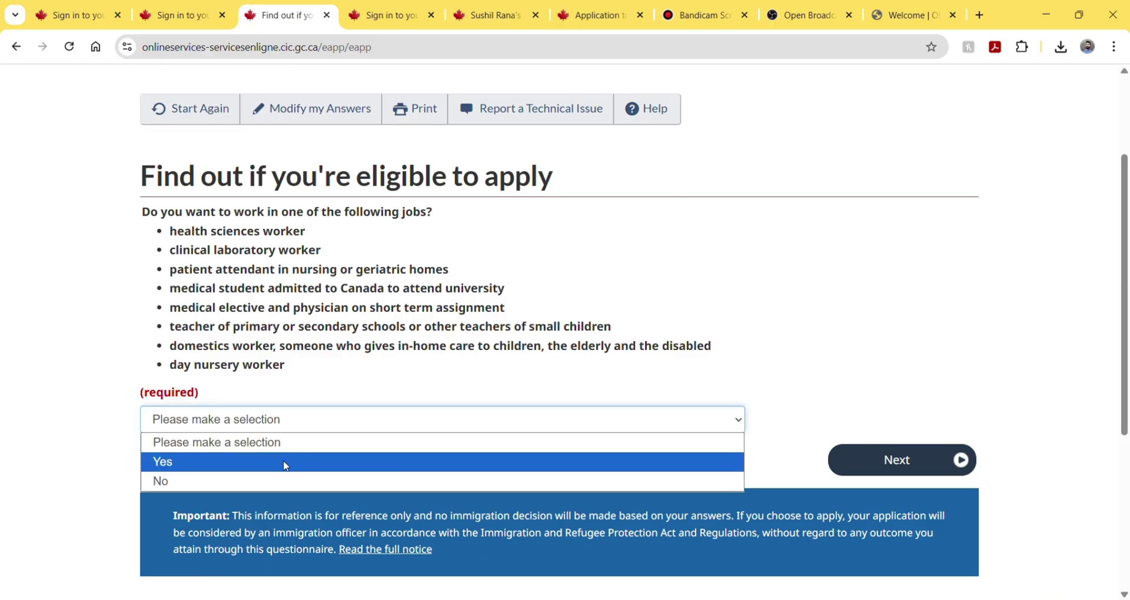
{"action": "left_click", "coordinate": [269, 483]}
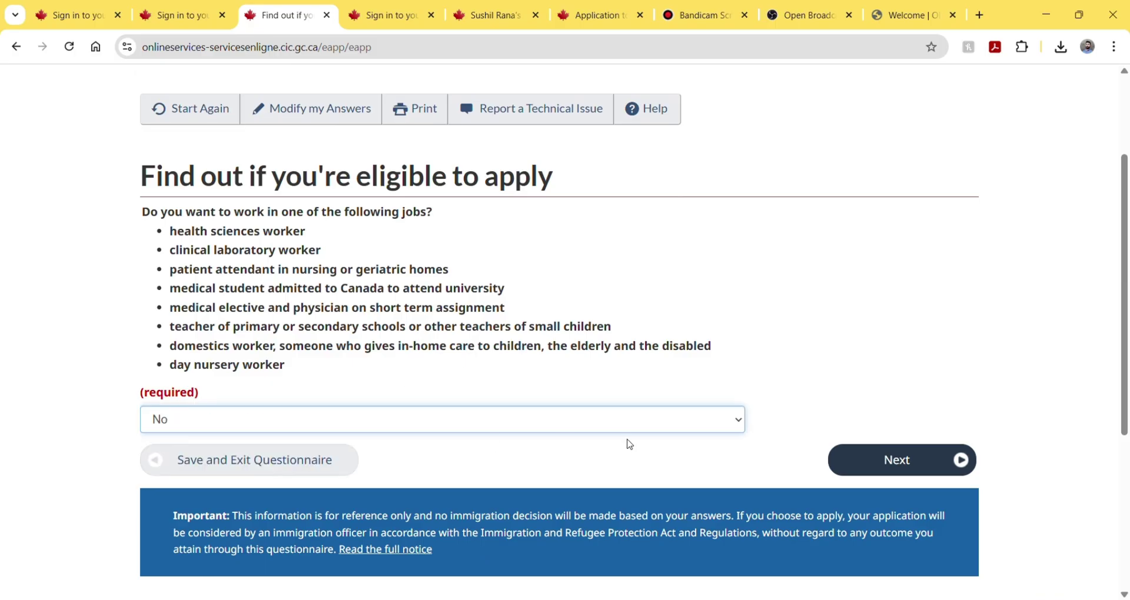
- Answer No to applying for a family member and move on to the application-access question
{"action": "left_click", "coordinate": [864, 460]}
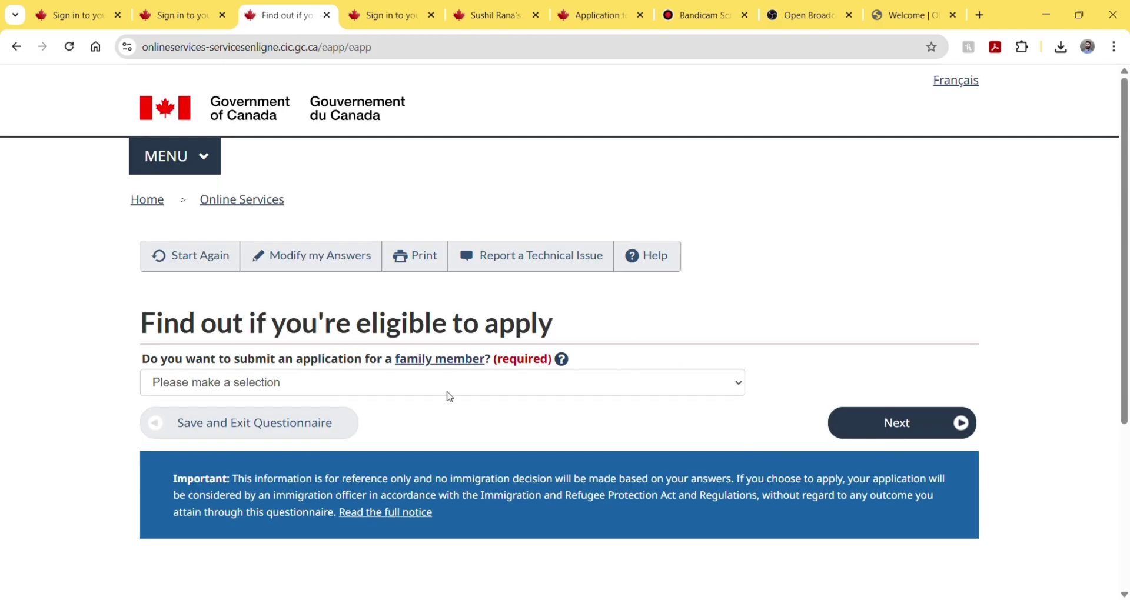
{"action": "left_click", "coordinate": [406, 390]}
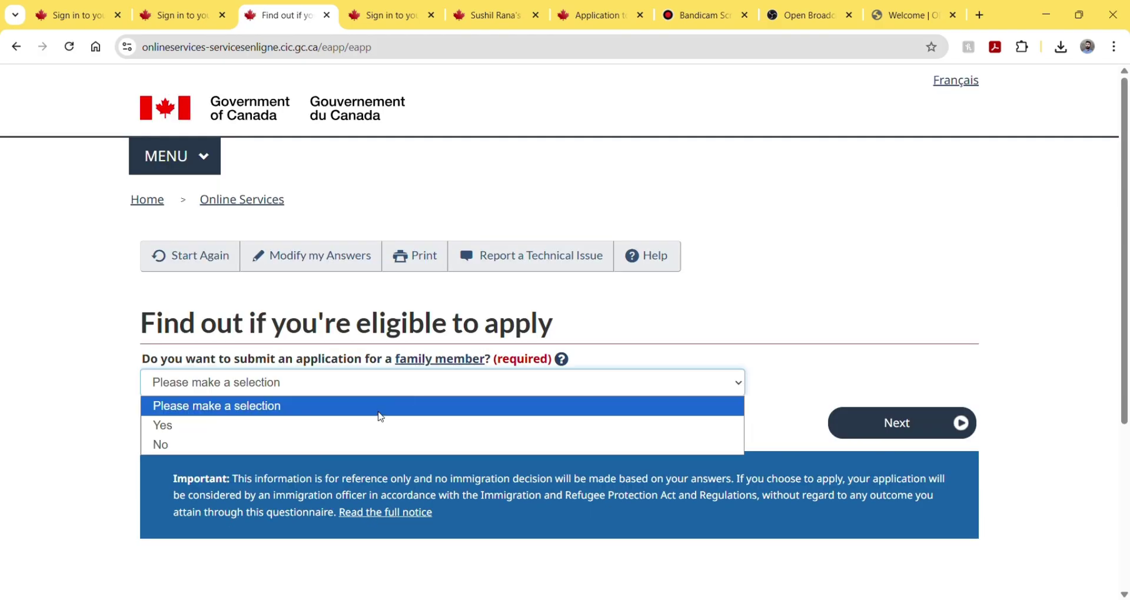
{"action": "left_click", "coordinate": [355, 450]}
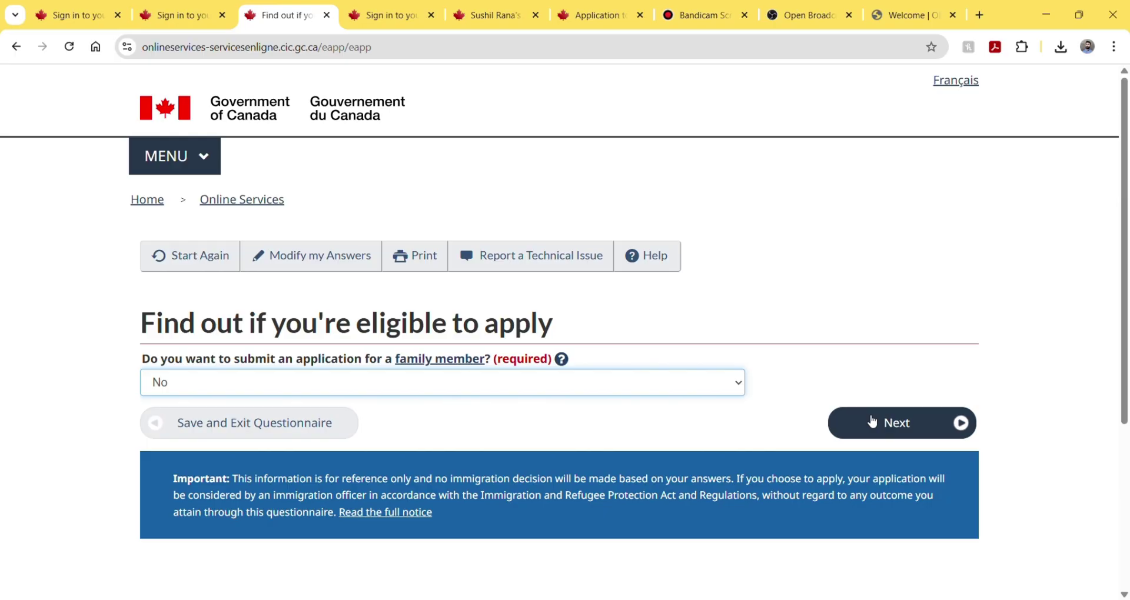
{"action": "left_click", "coordinate": [872, 421]}
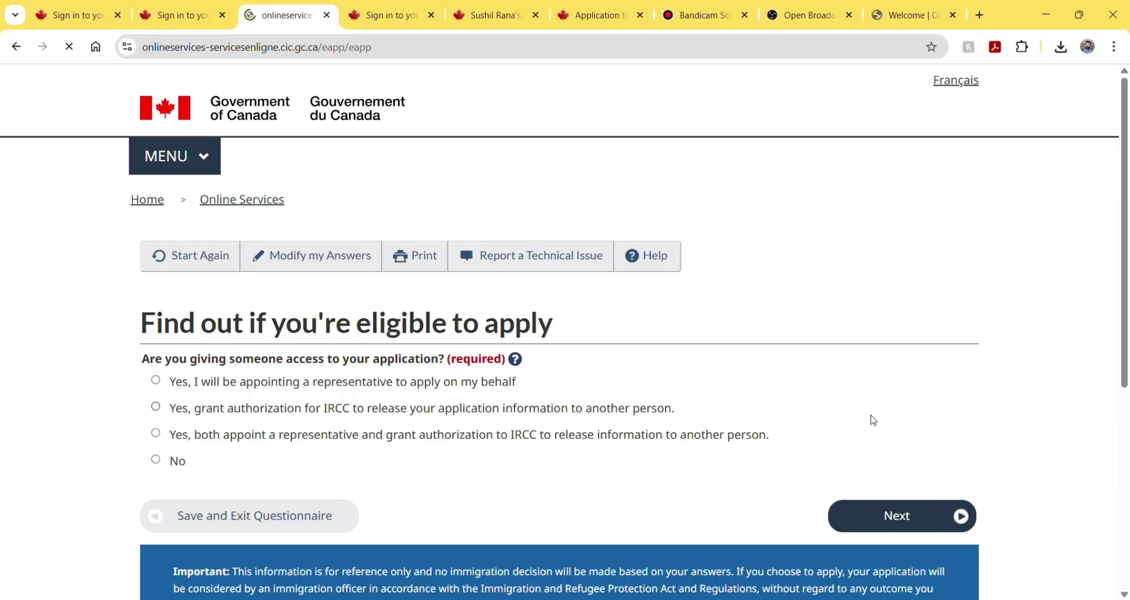
{"action": "scroll", "coordinate": [873, 419], "scroll_direction": "down", "scroll_amount": 1}
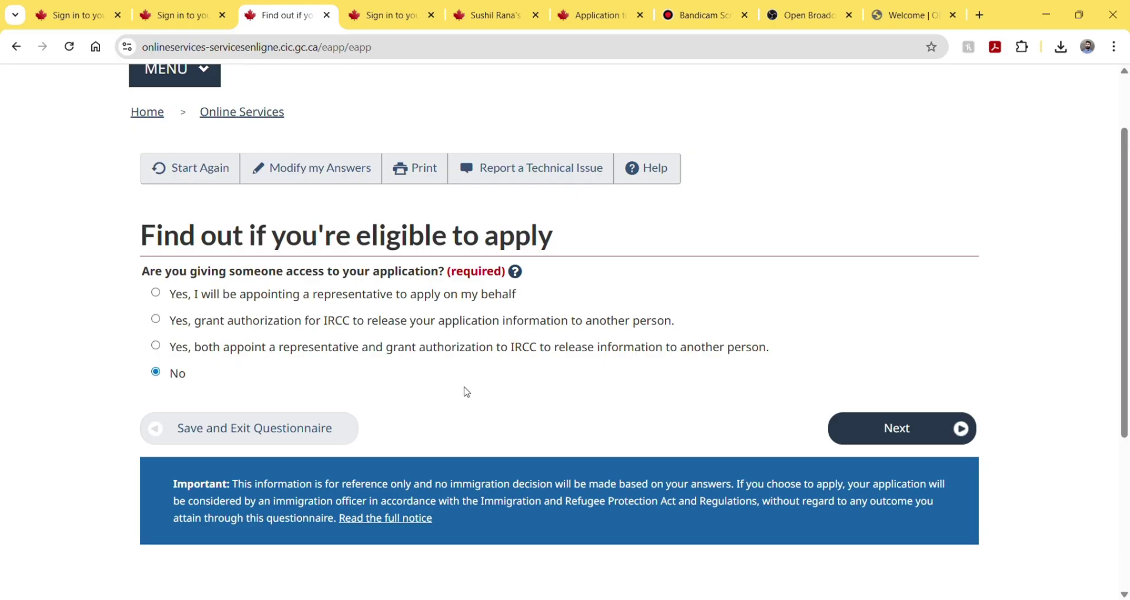
- Answer Yes to biometrics and 'Yes, I will be paying my application fees.'
{"action": "left_click", "coordinate": [879, 437]}
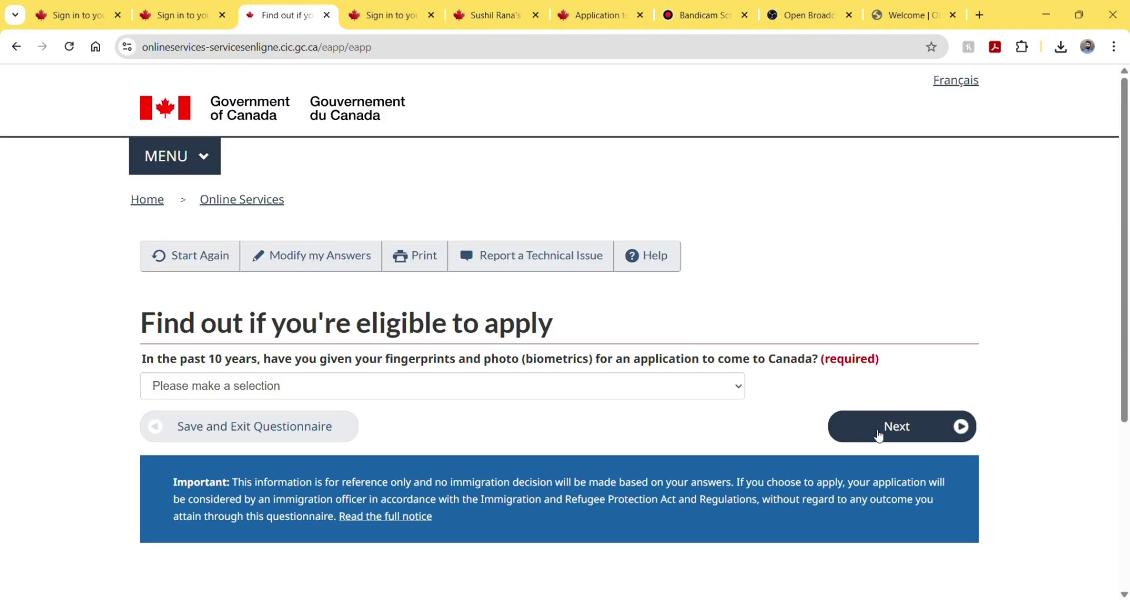
{"action": "left_click", "coordinate": [431, 387]}
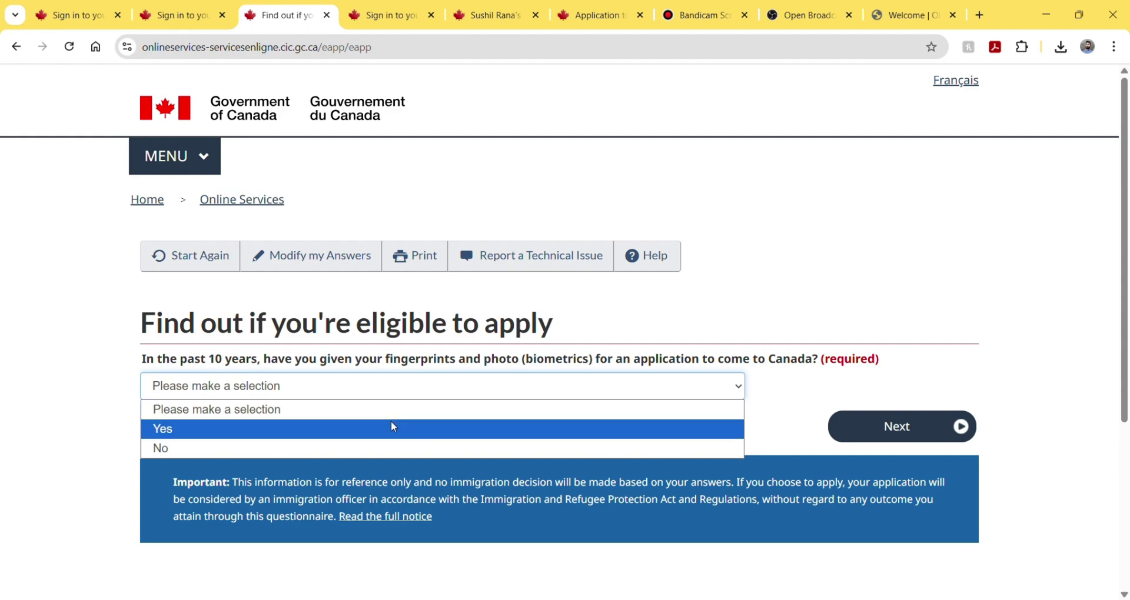
{"action": "left_click", "coordinate": [394, 428]}
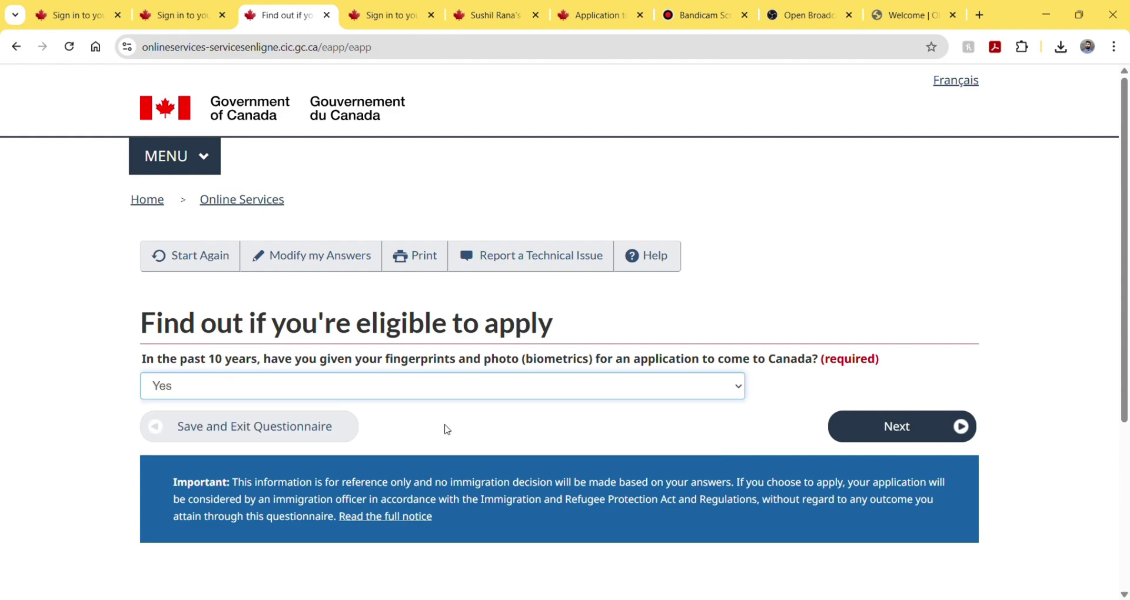
{"action": "left_click", "coordinate": [858, 428]}
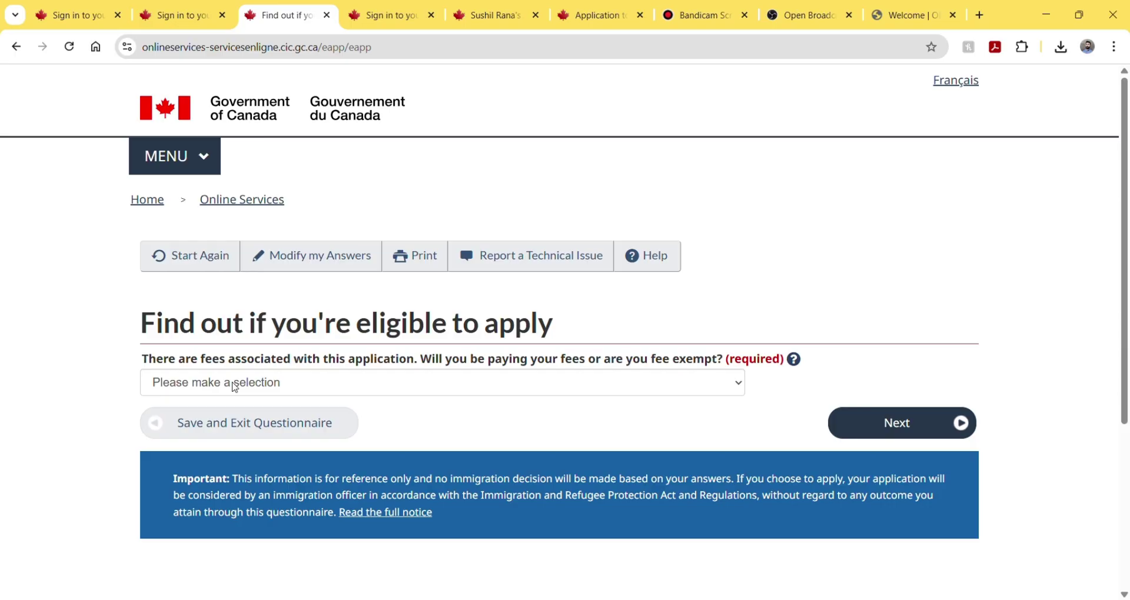
{"action": "left_click", "coordinate": [235, 387]}
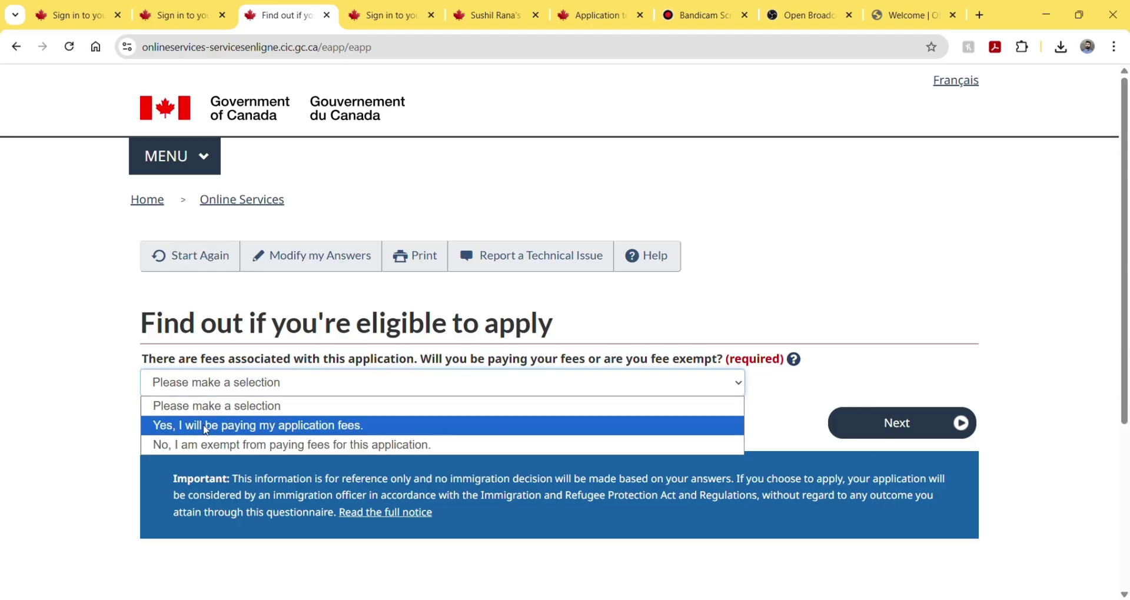
{"action": "left_click", "coordinate": [287, 428]}
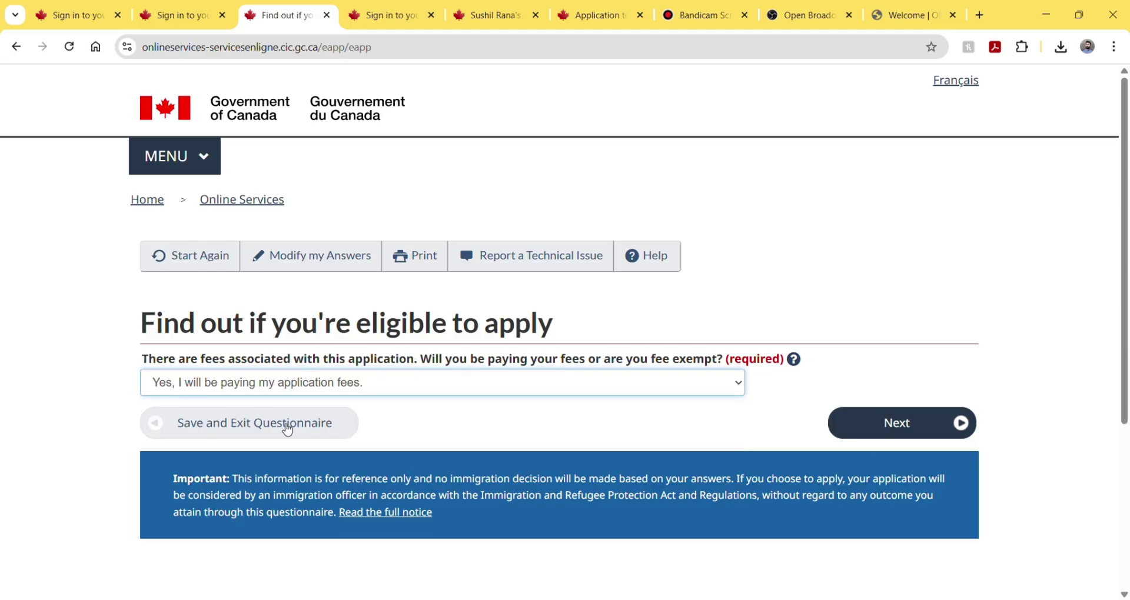
{"action": "left_click", "coordinate": [856, 429]}
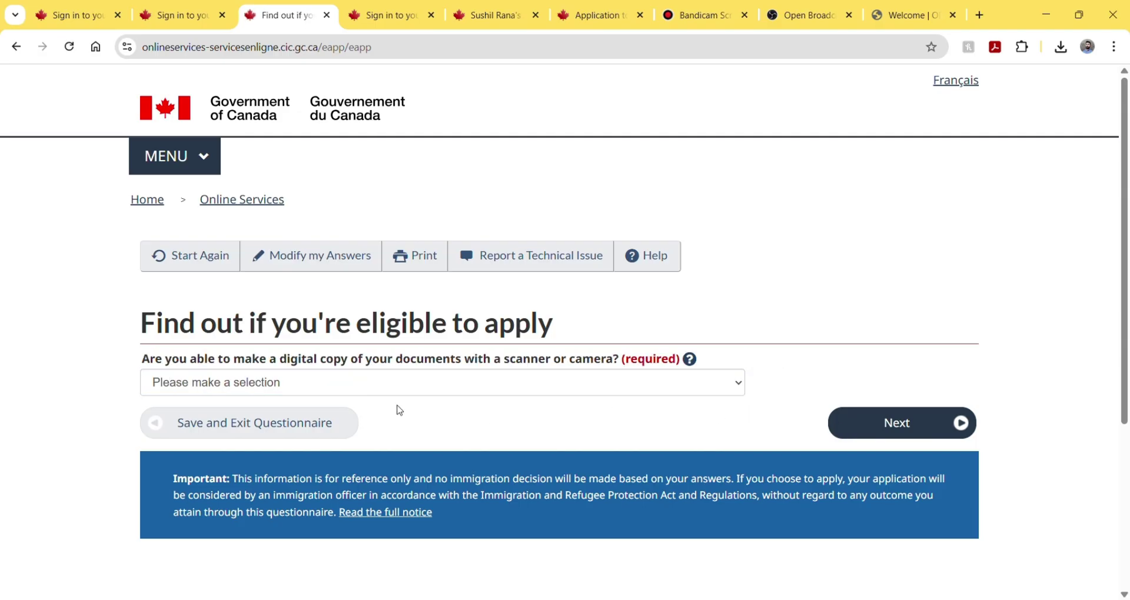
- Answer Yes to digital copies and online fee payment, reaching Review your answers
{"action": "left_click", "coordinate": [357, 392]}
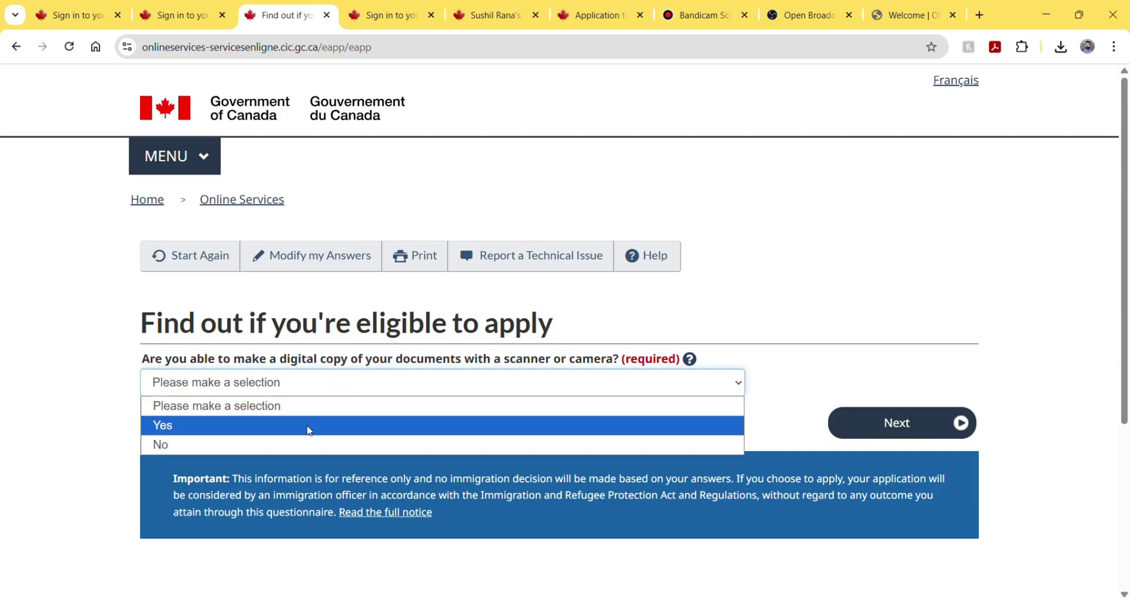
{"action": "left_click", "coordinate": [313, 426]}
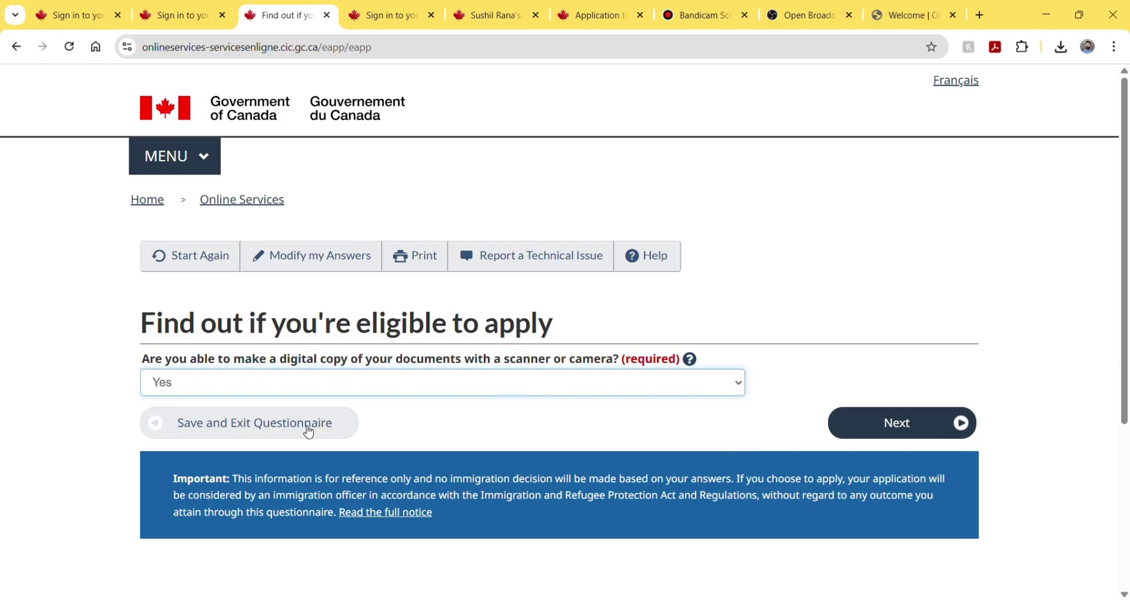
{"action": "left_click", "coordinate": [858, 427]}
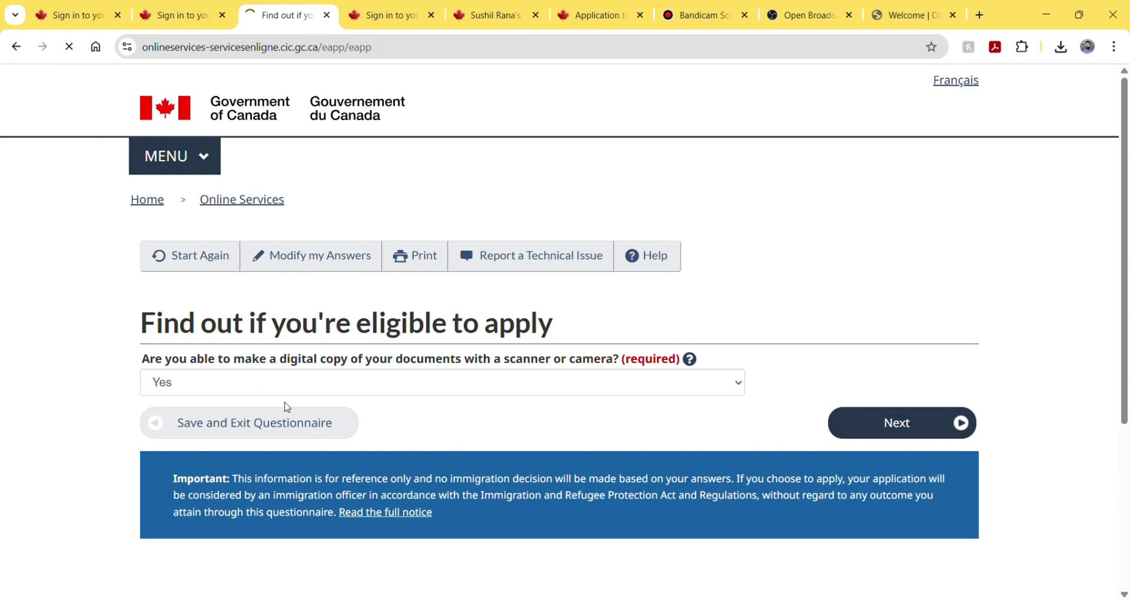
{"action": "left_click", "coordinate": [286, 405]}
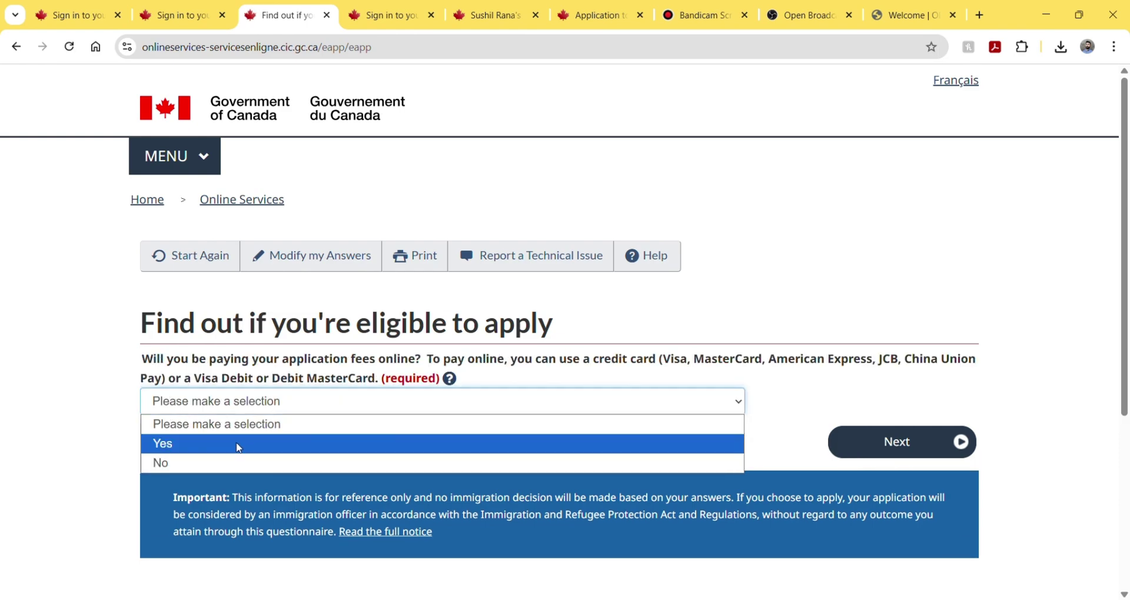
{"action": "left_click", "coordinate": [239, 448]}
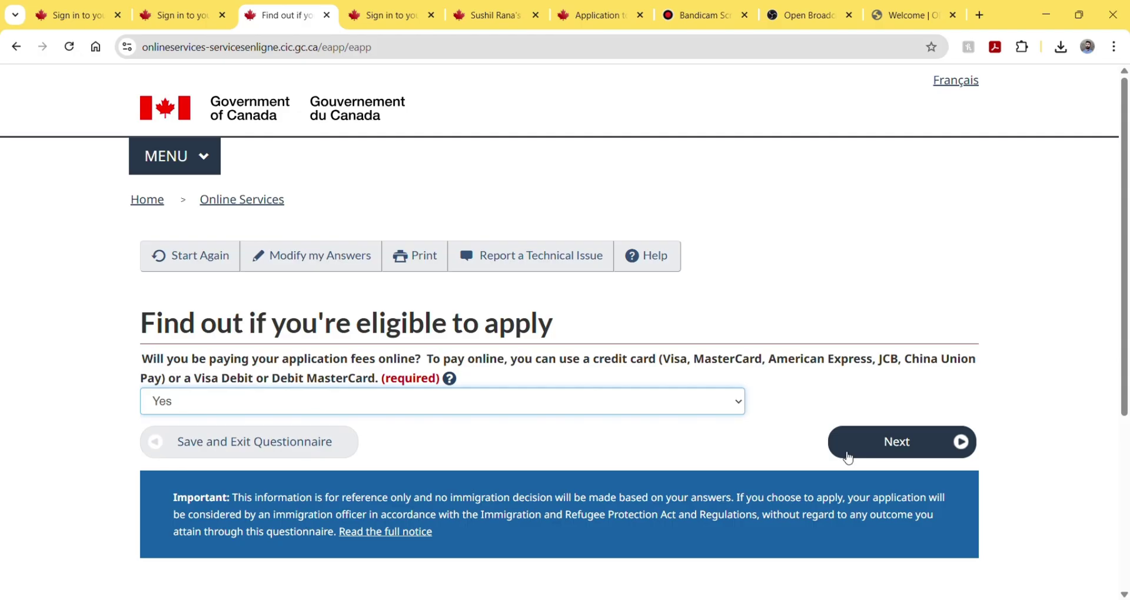
{"action": "left_click", "coordinate": [849, 458]}
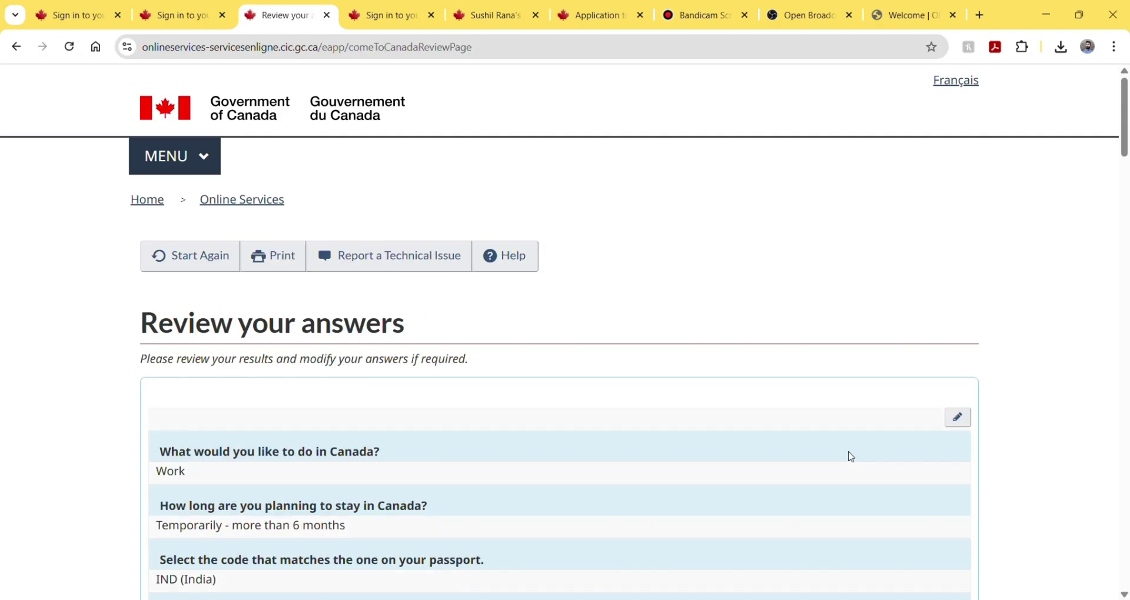
{"action": "scroll", "coordinate": [588, 447], "scroll_direction": "down", "scroll_amount": 2}
{"action": "scroll", "coordinate": [592, 447], "scroll_direction": "down", "scroll_amount": 5}
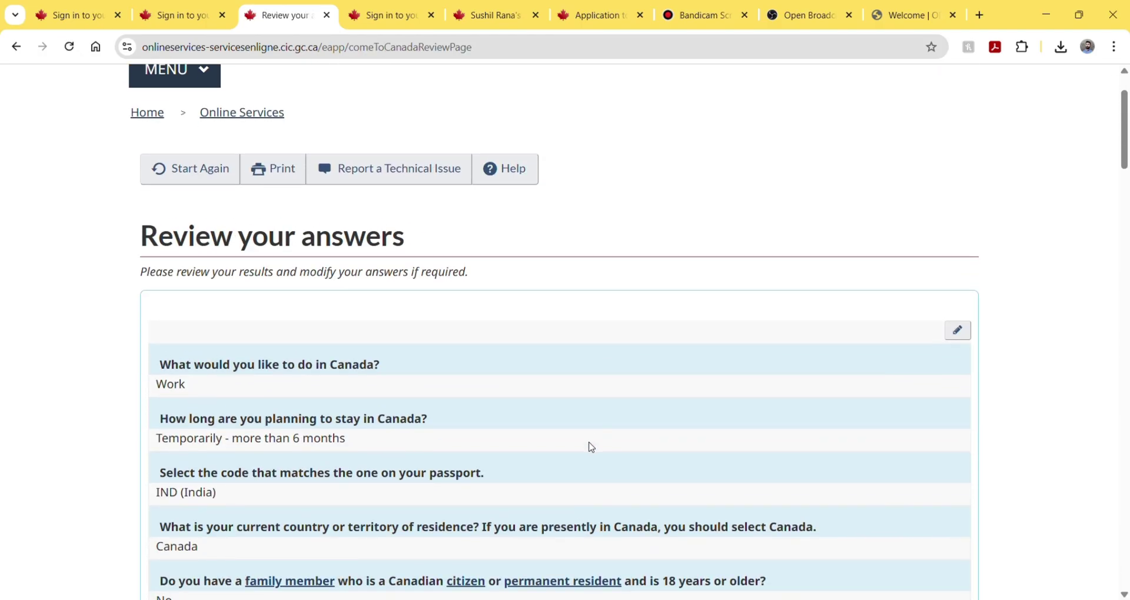
{"action": "scroll", "coordinate": [591, 442], "scroll_direction": "down", "scroll_amount": 3}
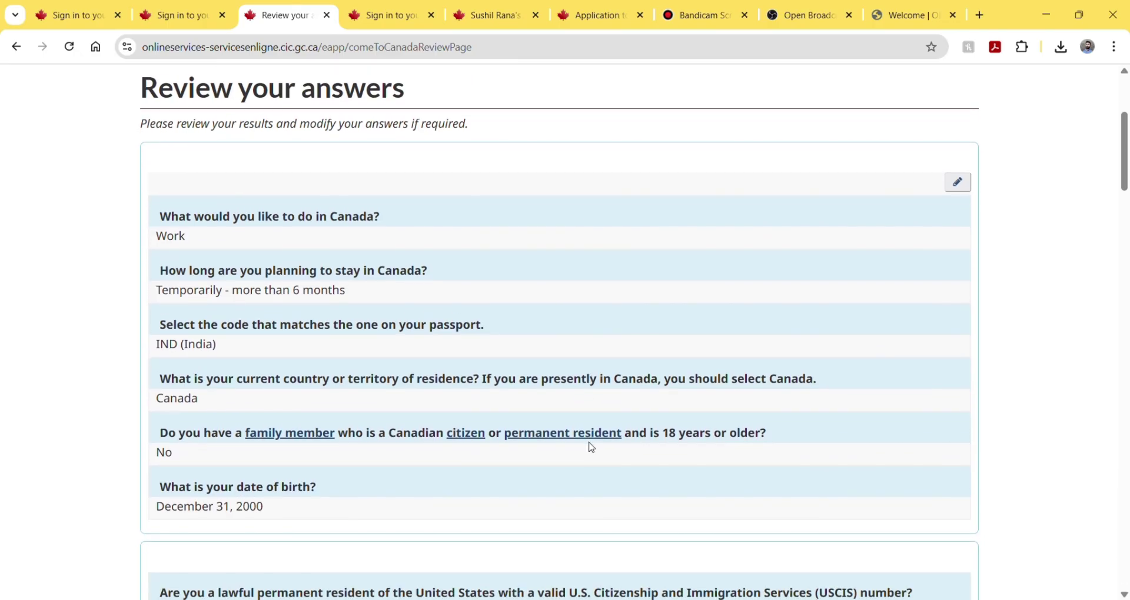
{"action": "scroll", "coordinate": [591, 447], "scroll_direction": "down", "scroll_amount": 3}
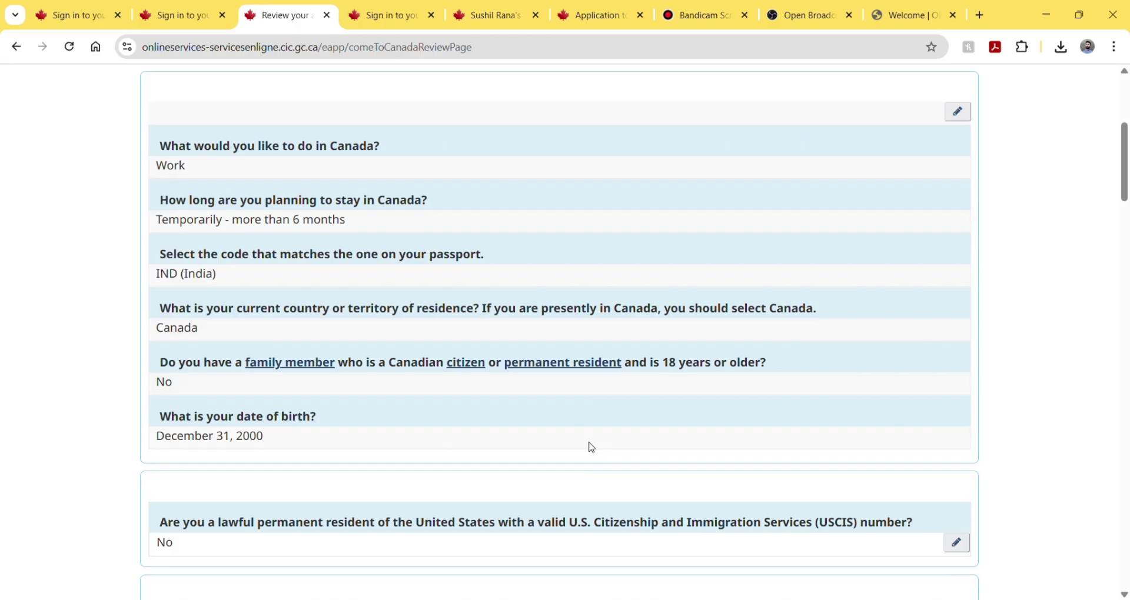
{"action": "scroll", "coordinate": [591, 447], "scroll_direction": "down", "scroll_amount": 3}
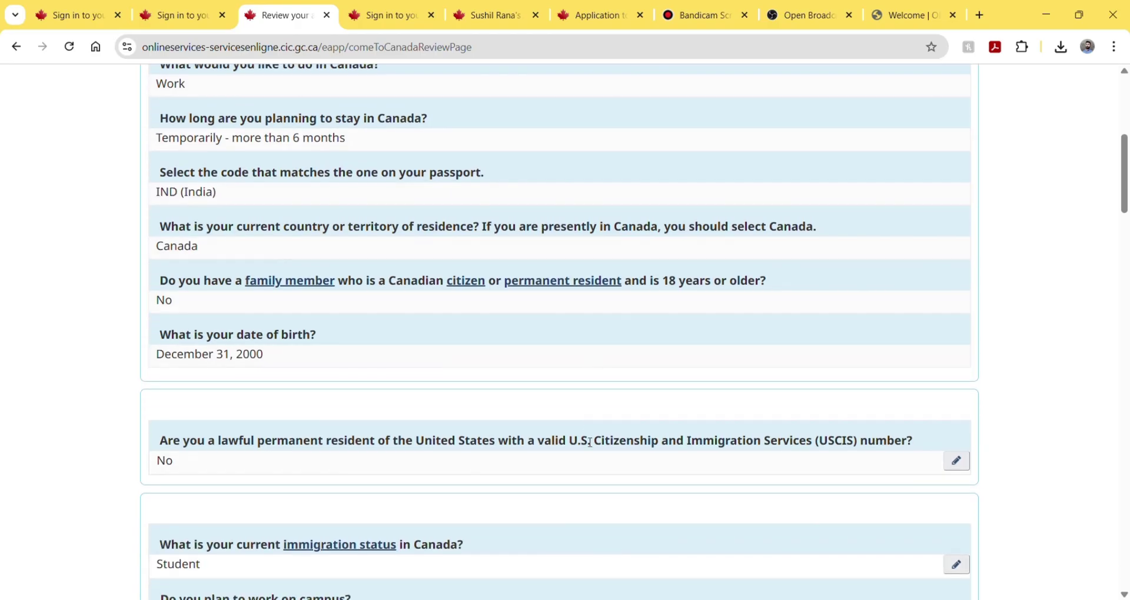
{"action": "scroll", "coordinate": [591, 443], "scroll_direction": "down", "scroll_amount": 3}
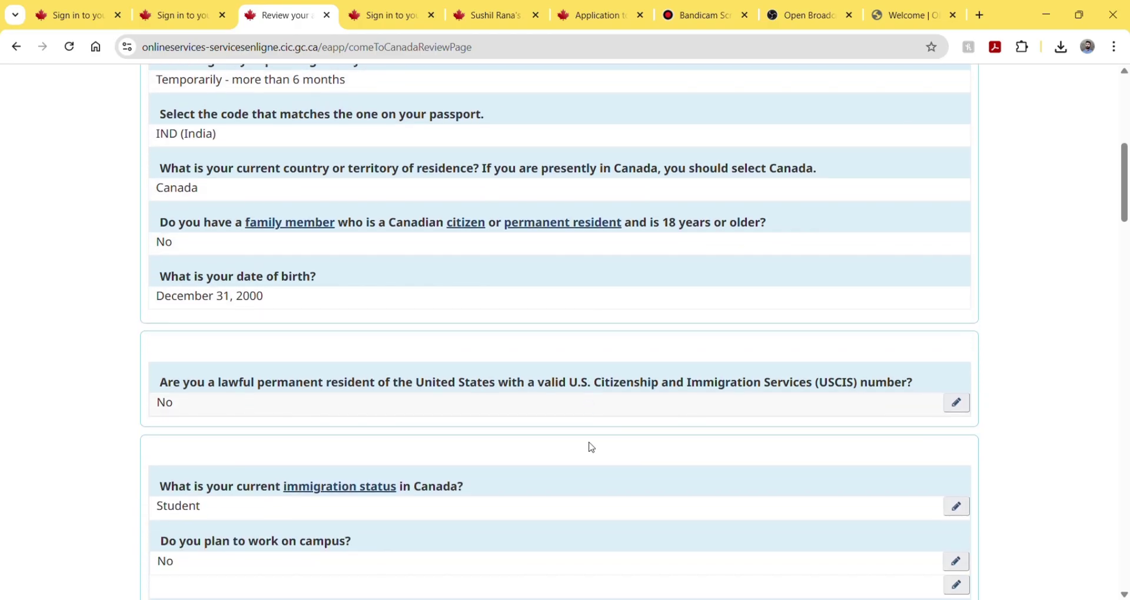
{"action": "scroll", "coordinate": [591, 447], "scroll_direction": "down", "scroll_amount": 4}
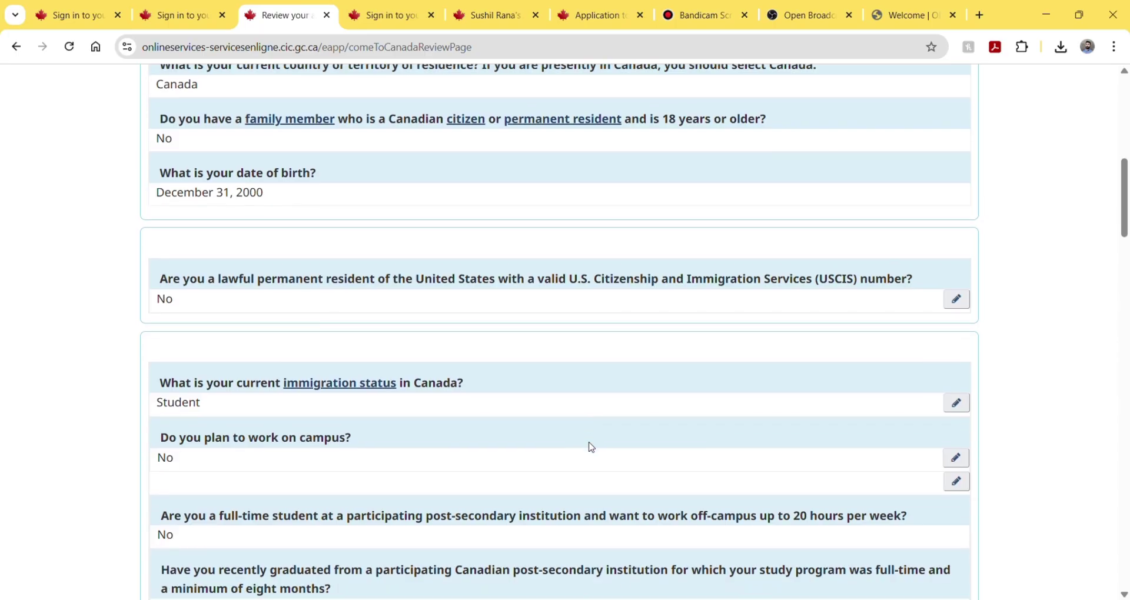
{"action": "scroll", "coordinate": [591, 447], "scroll_direction": "down", "scroll_amount": 2}
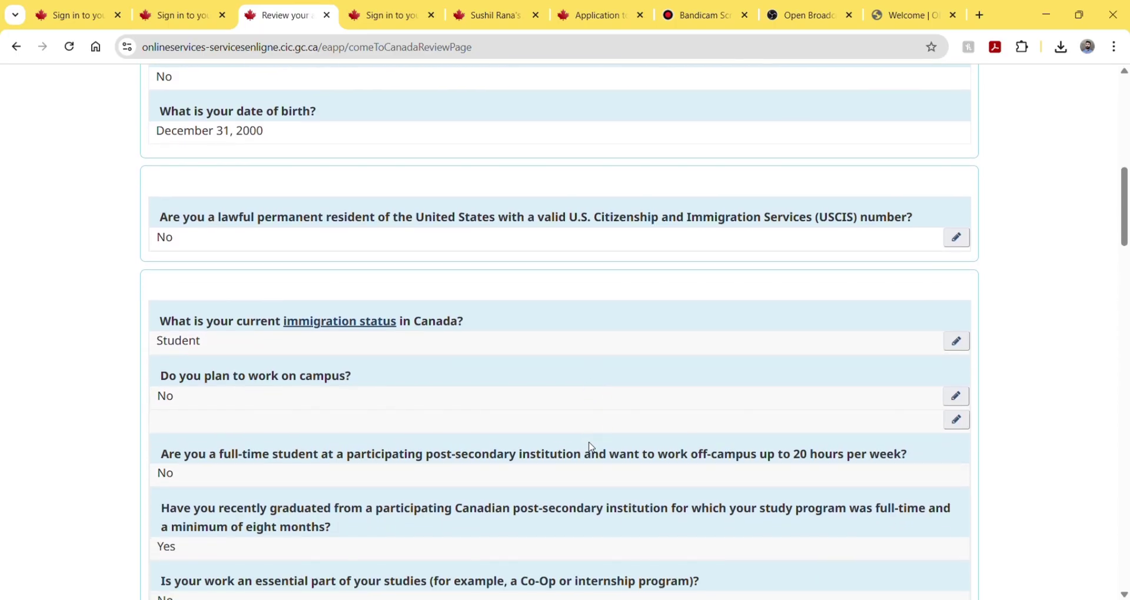
{"action": "scroll", "coordinate": [592, 447], "scroll_direction": "down", "scroll_amount": 3}
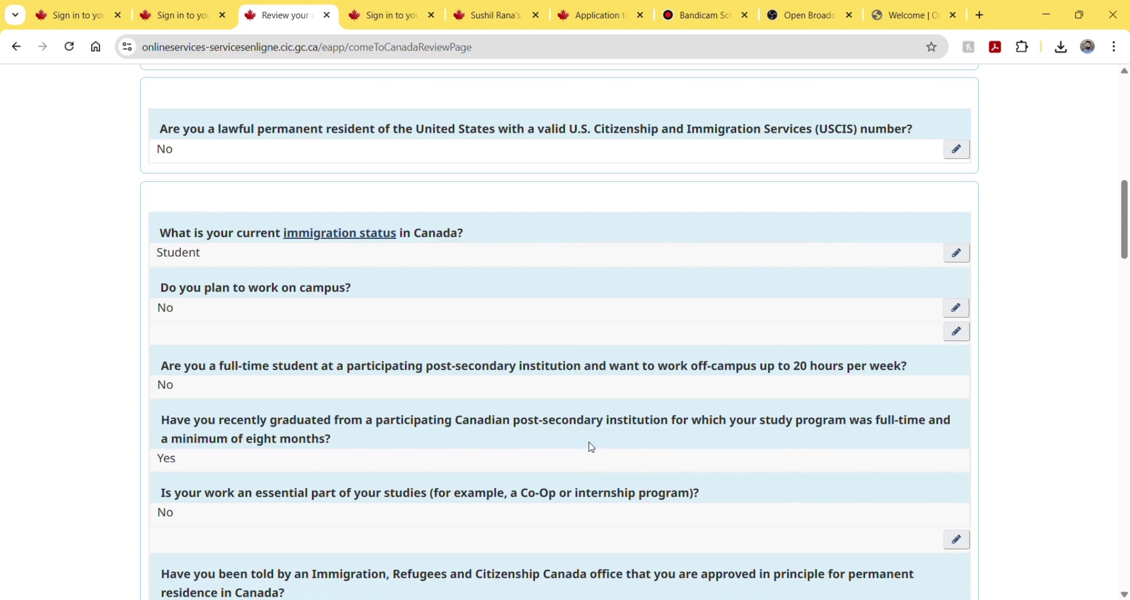
{"action": "scroll", "coordinate": [592, 447], "scroll_direction": "down", "scroll_amount": 2}
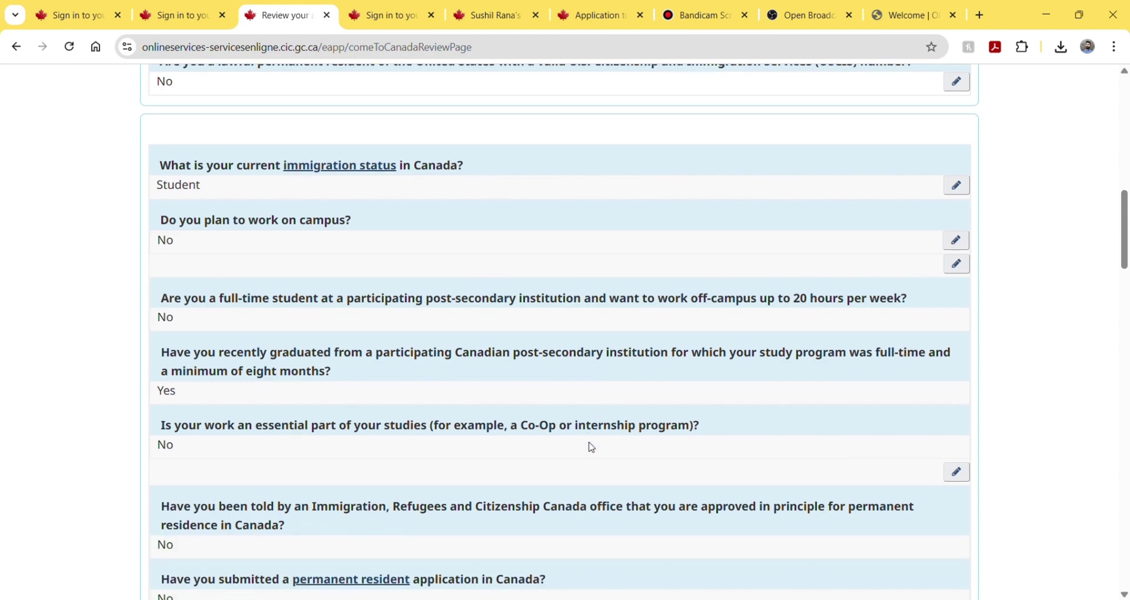
{"action": "scroll", "coordinate": [591, 447], "scroll_direction": "down", "scroll_amount": 2}
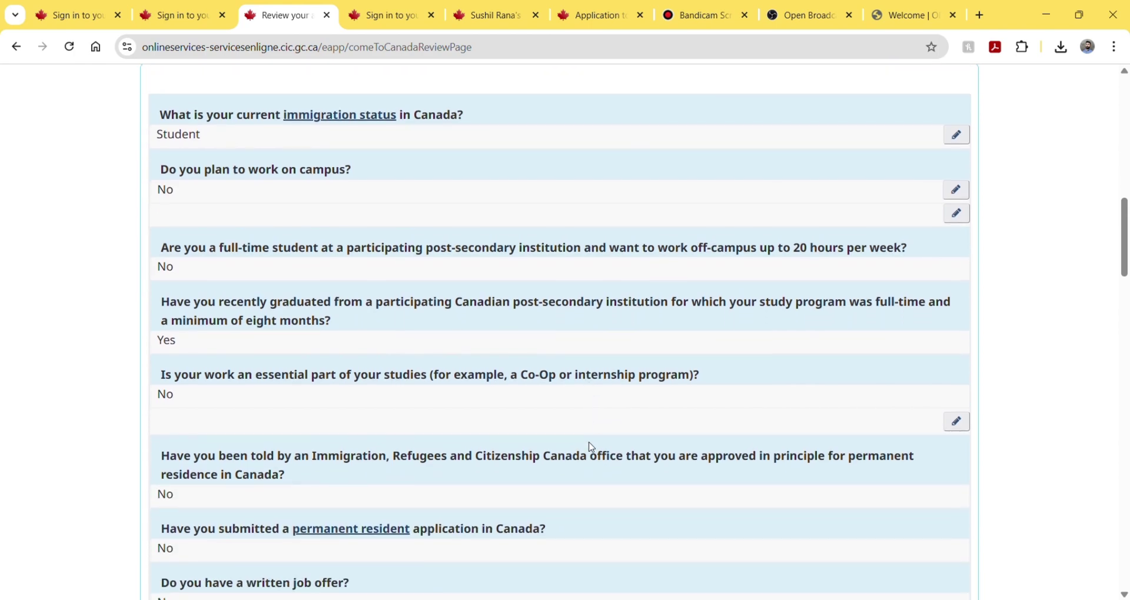
{"action": "scroll", "coordinate": [591, 442], "scroll_direction": "down", "scroll_amount": 2}
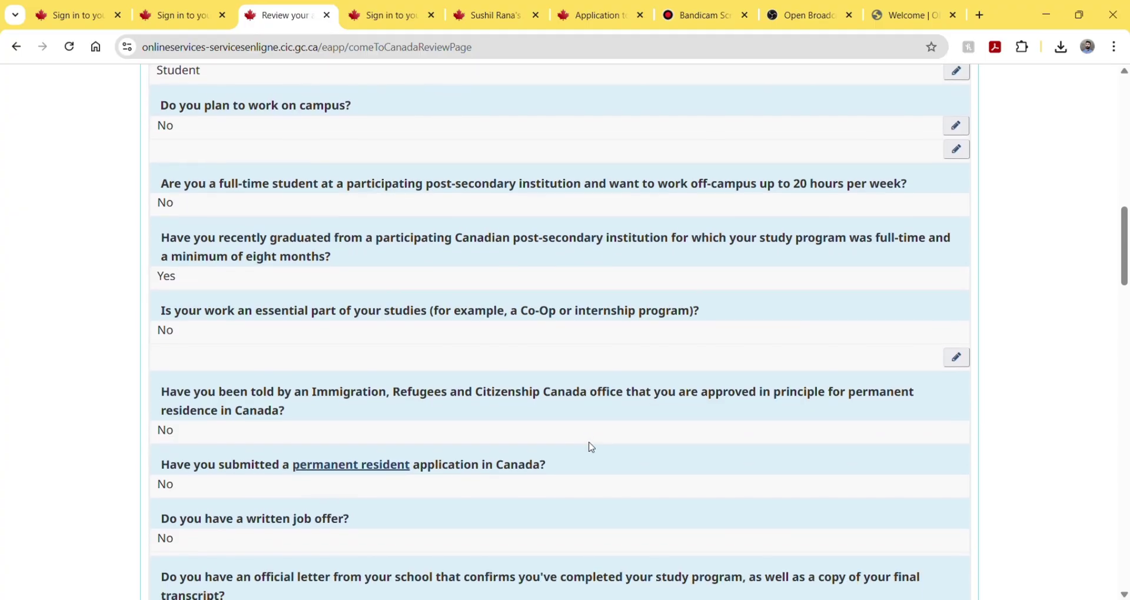
{"action": "scroll", "coordinate": [591, 448], "scroll_direction": "down", "scroll_amount": 1}
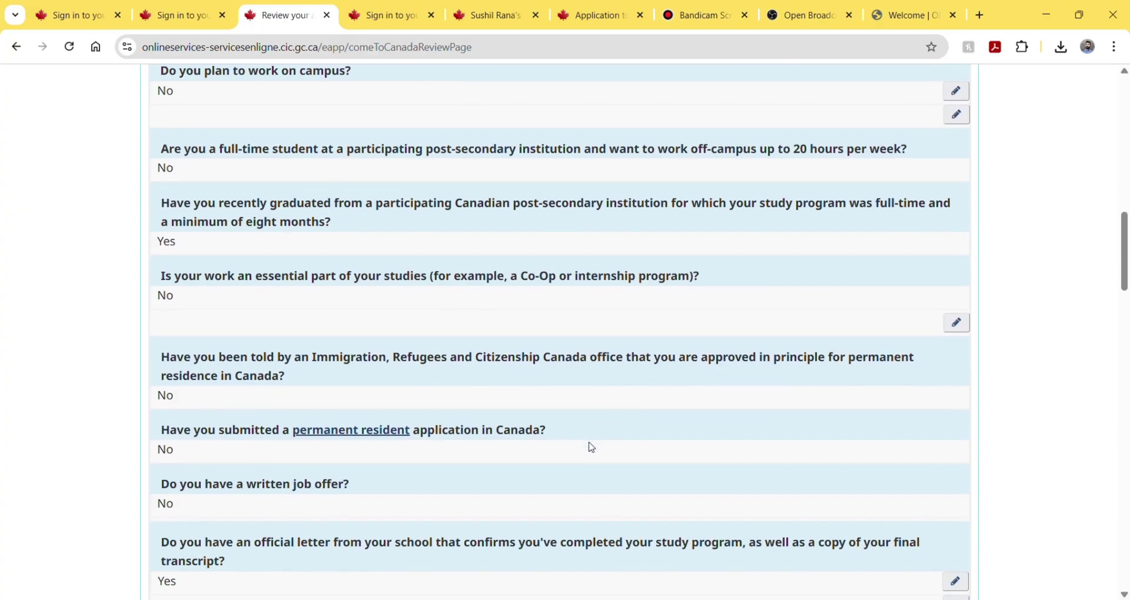
{"action": "scroll", "coordinate": [592, 447], "scroll_direction": "down", "scroll_amount": 2}
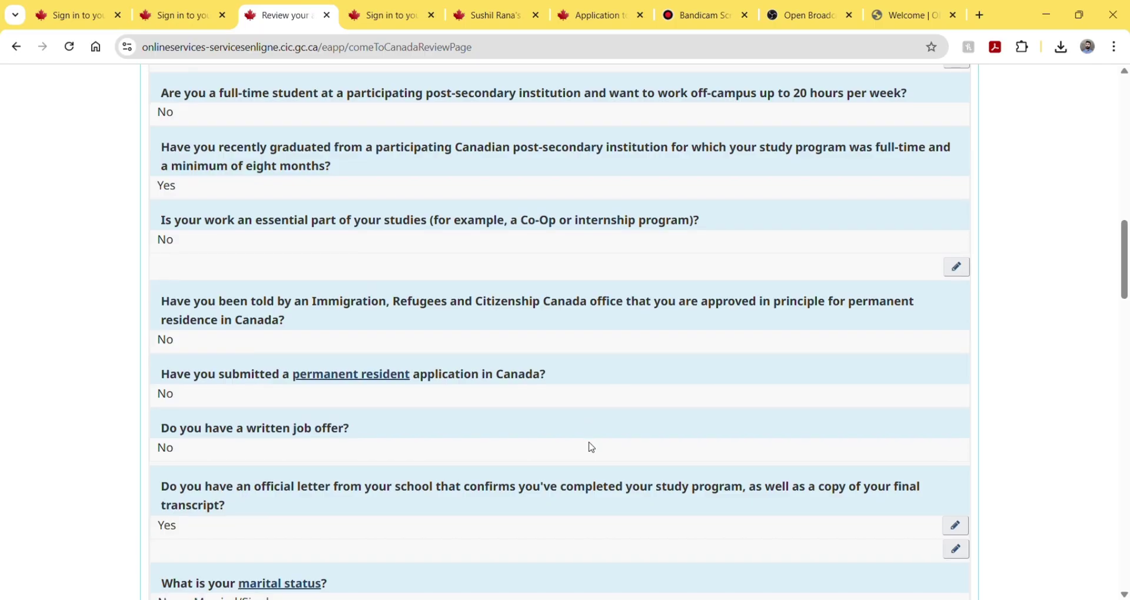
{"action": "scroll", "coordinate": [592, 447], "scroll_direction": "down", "scroll_amount": 2}
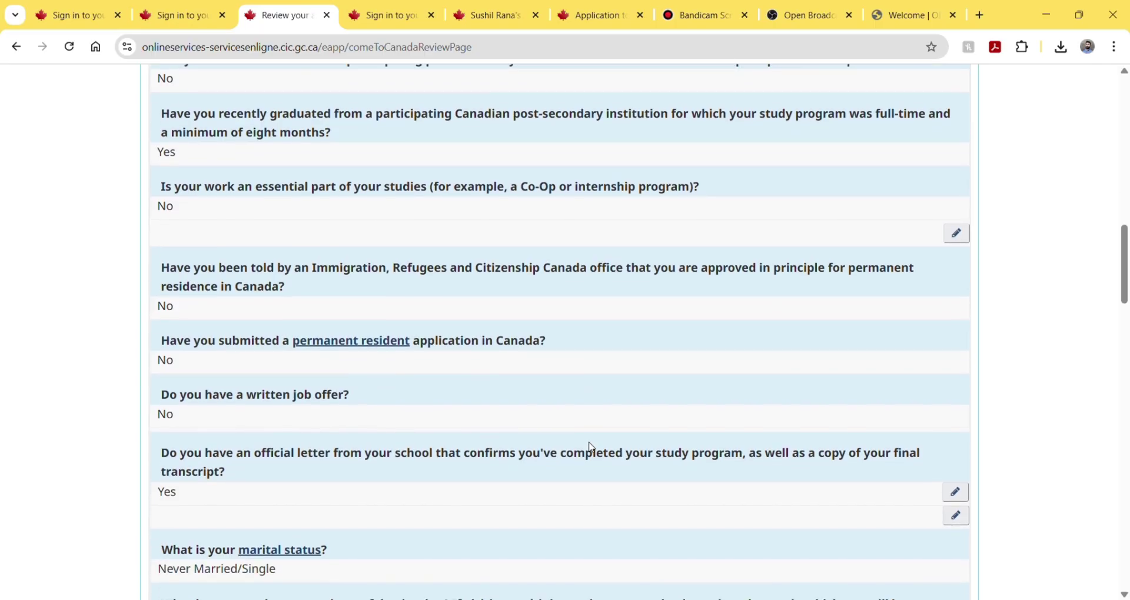
{"action": "scroll", "coordinate": [591, 447], "scroll_direction": "down", "scroll_amount": 2}
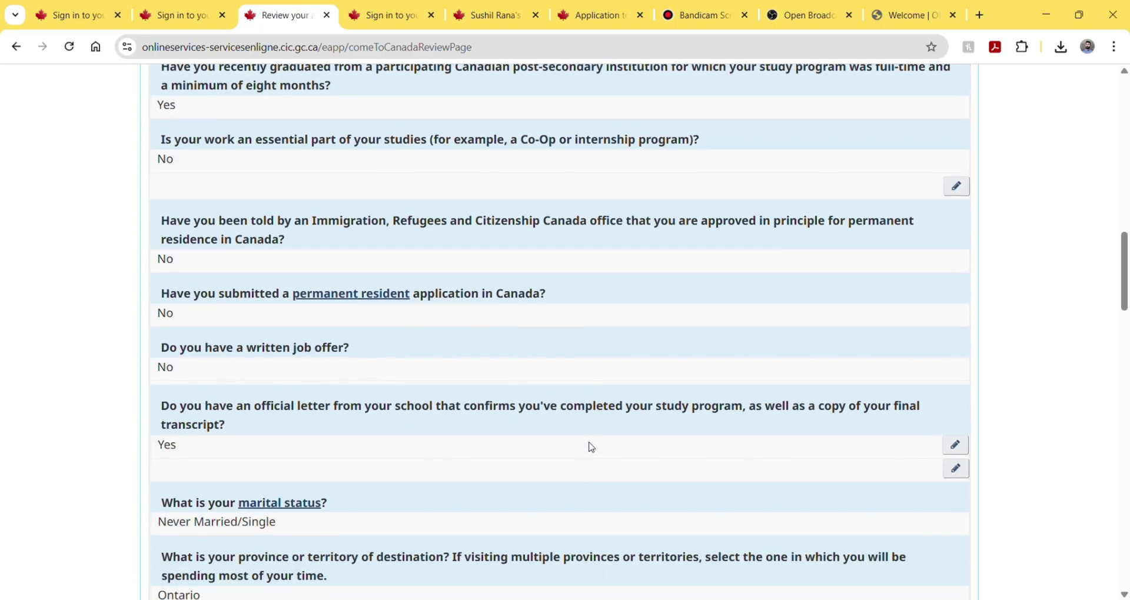
{"action": "scroll", "coordinate": [592, 448], "scroll_direction": "down", "scroll_amount": 2}
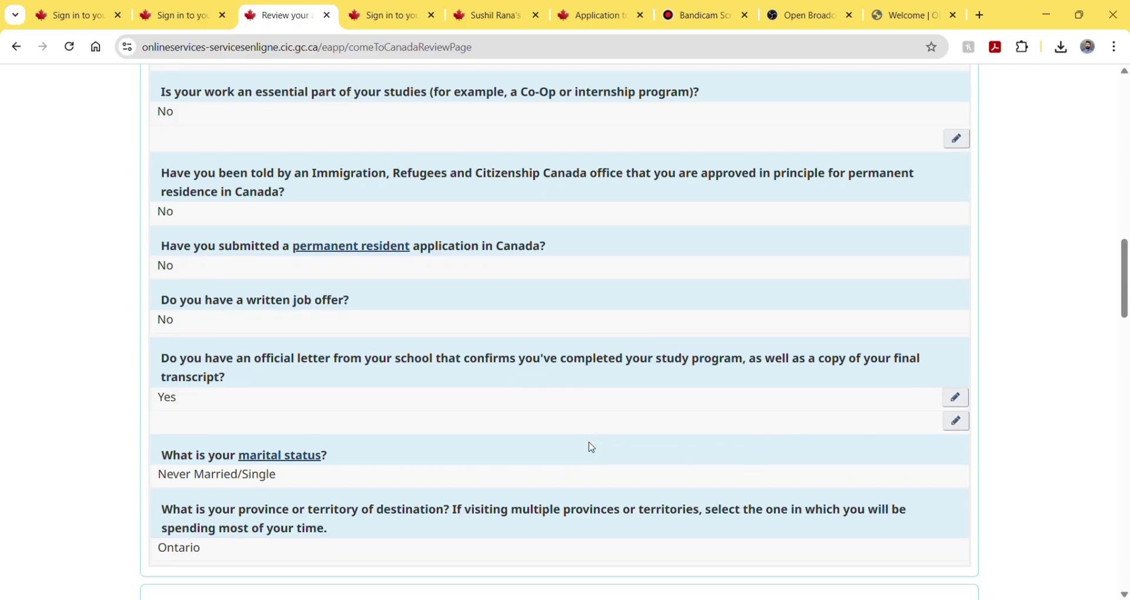
{"action": "scroll", "coordinate": [591, 448], "scroll_direction": "down", "scroll_amount": 1}
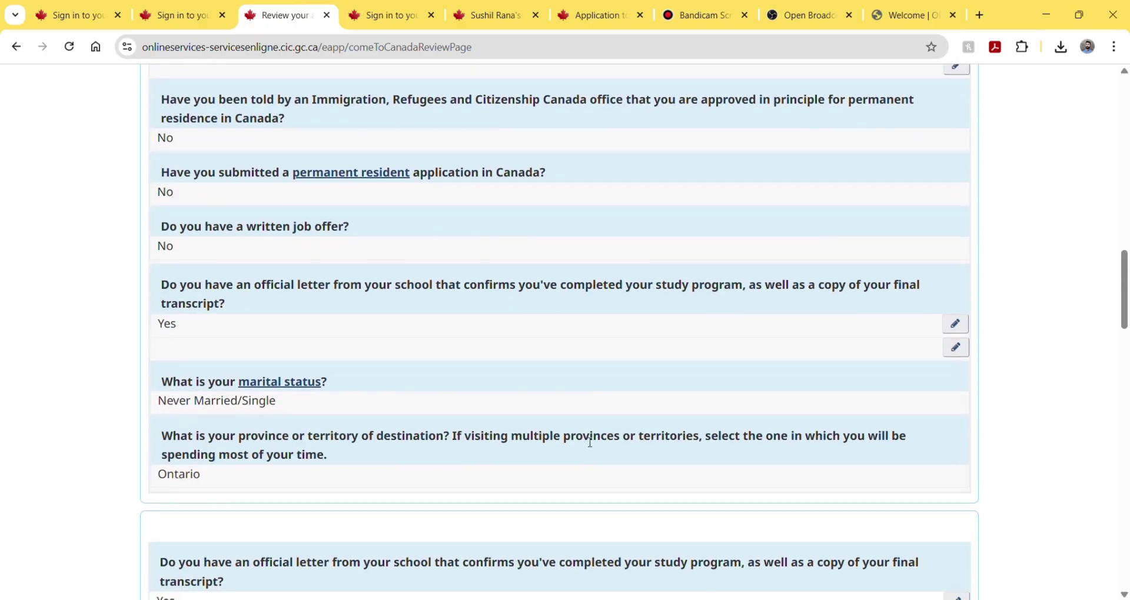
{"action": "scroll", "coordinate": [590, 442], "scroll_direction": "down", "scroll_amount": 1}
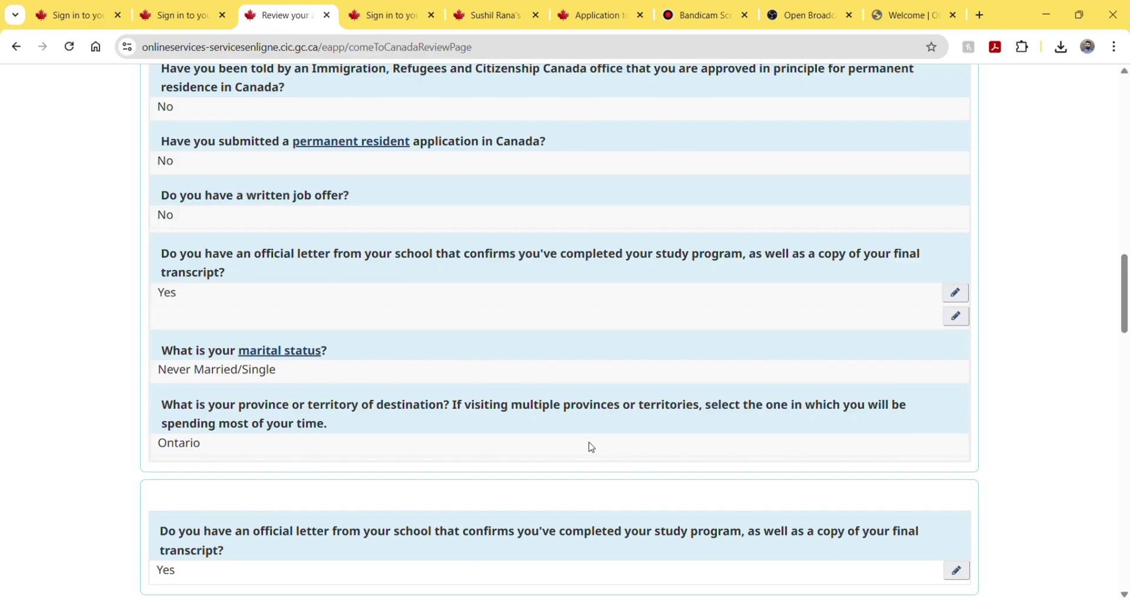
{"action": "scroll", "coordinate": [591, 447], "scroll_direction": "down", "scroll_amount": 2}
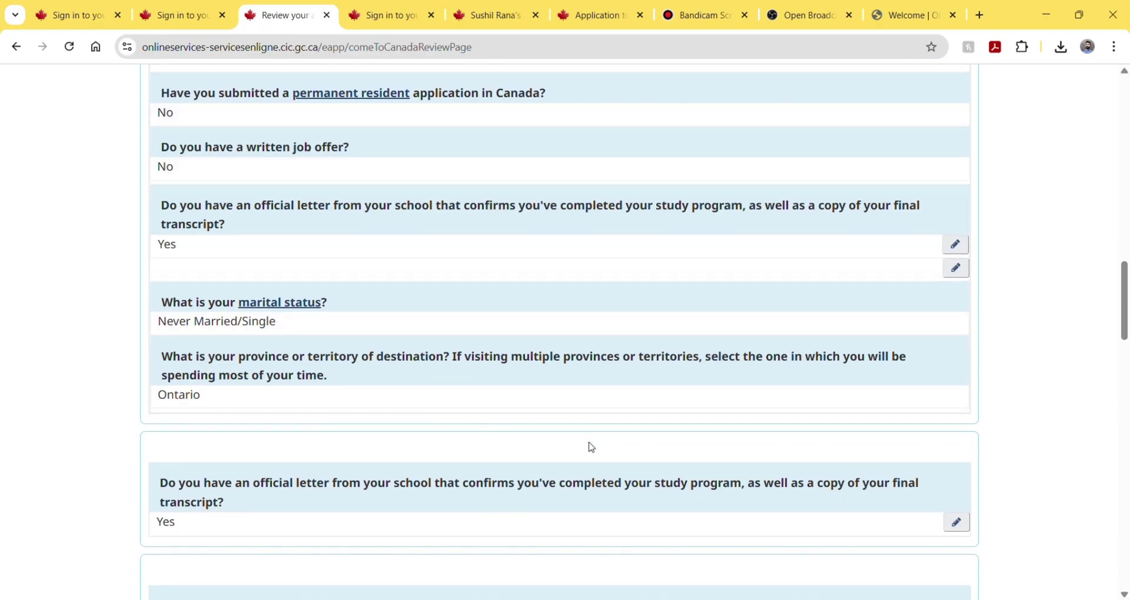
{"action": "scroll", "coordinate": [592, 447], "scroll_direction": "down", "scroll_amount": 1}
{"action": "scroll", "coordinate": [591, 447], "scroll_direction": "down", "scroll_amount": 2}
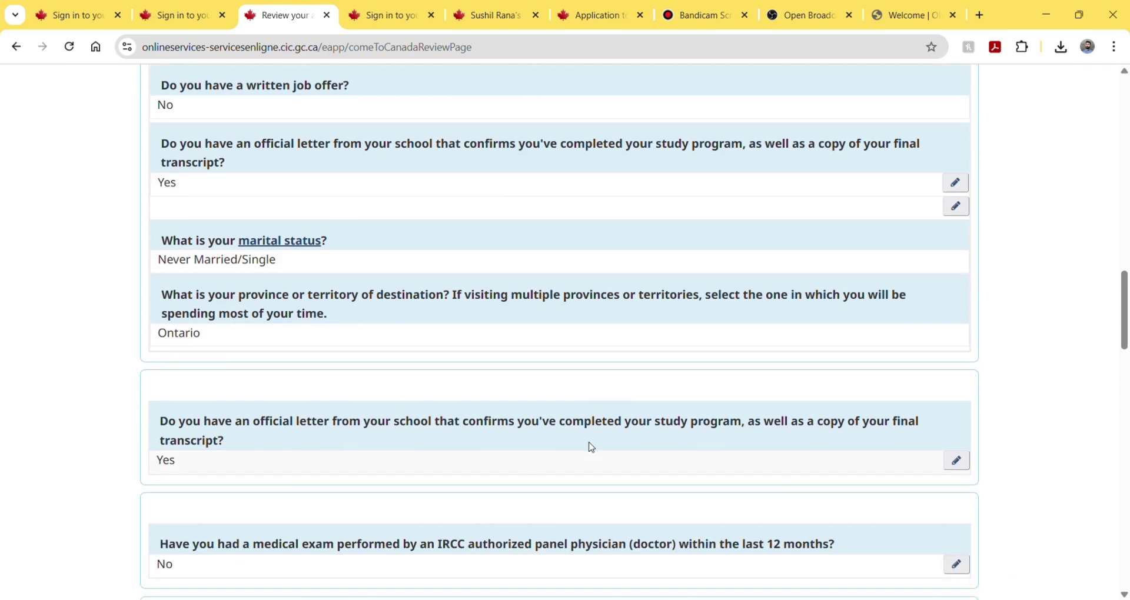
{"action": "scroll", "coordinate": [591, 447], "scroll_direction": "down", "scroll_amount": 3}
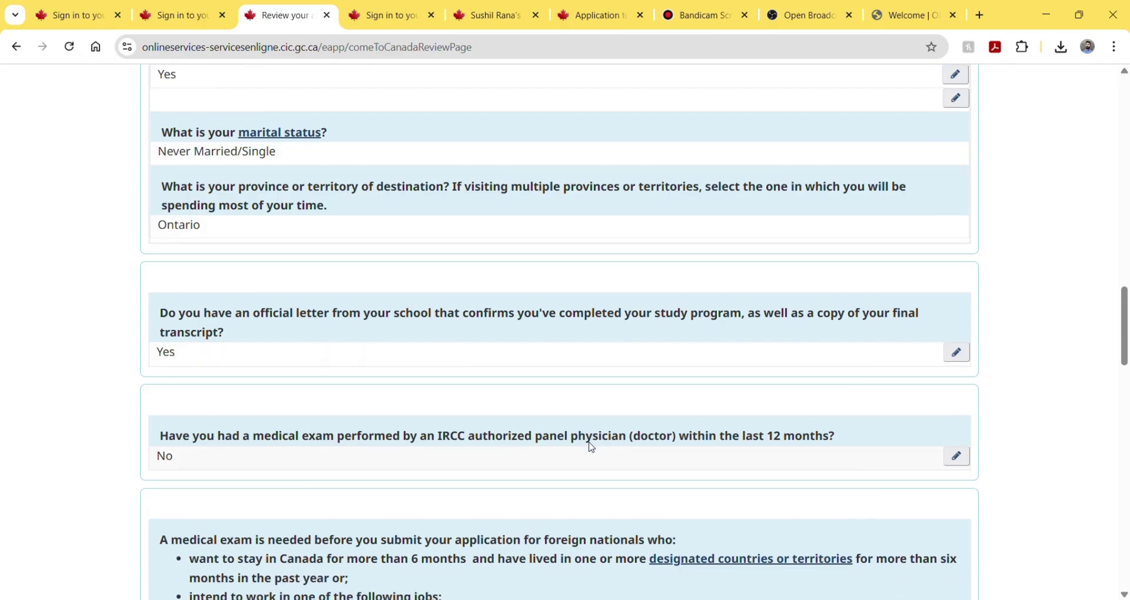
{"action": "scroll", "coordinate": [591, 447], "scroll_direction": "down", "scroll_amount": 2}
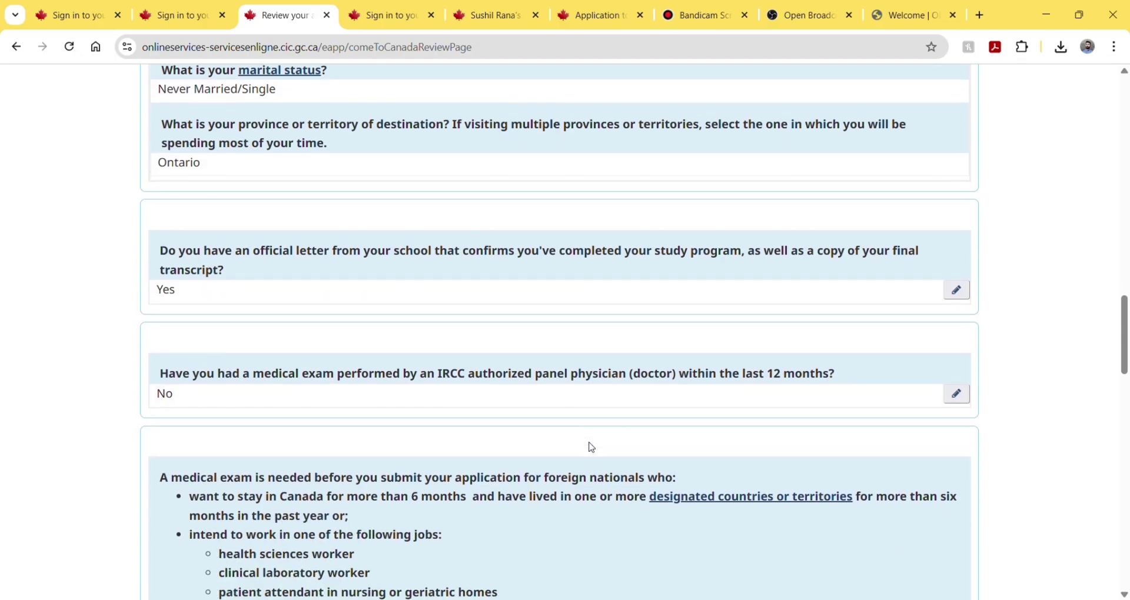
{"action": "scroll", "coordinate": [592, 448], "scroll_direction": "down", "scroll_amount": 1}
{"action": "scroll", "coordinate": [590, 442], "scroll_direction": "down", "scroll_amount": 1}
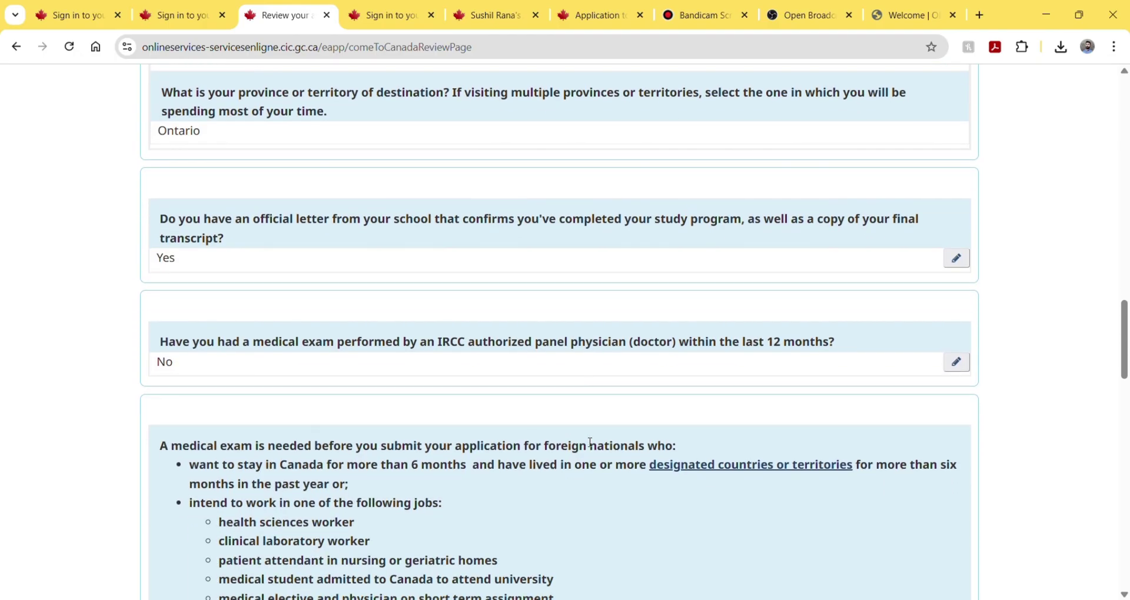
{"action": "scroll", "coordinate": [590, 442], "scroll_direction": "down", "scroll_amount": 2}
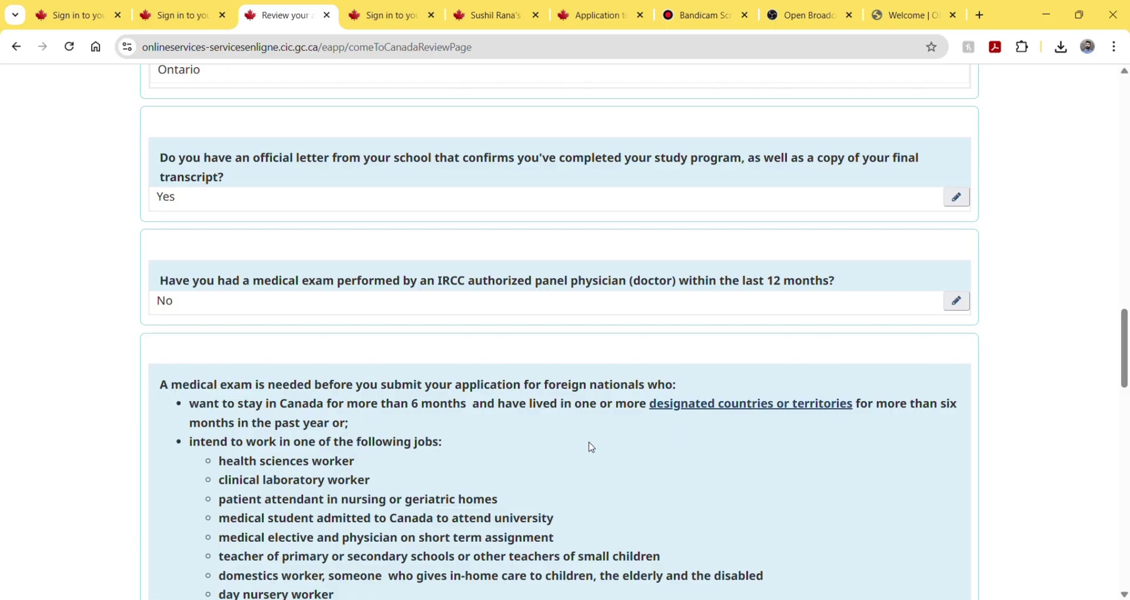
{"action": "scroll", "coordinate": [591, 447], "scroll_direction": "down", "scroll_amount": 1}
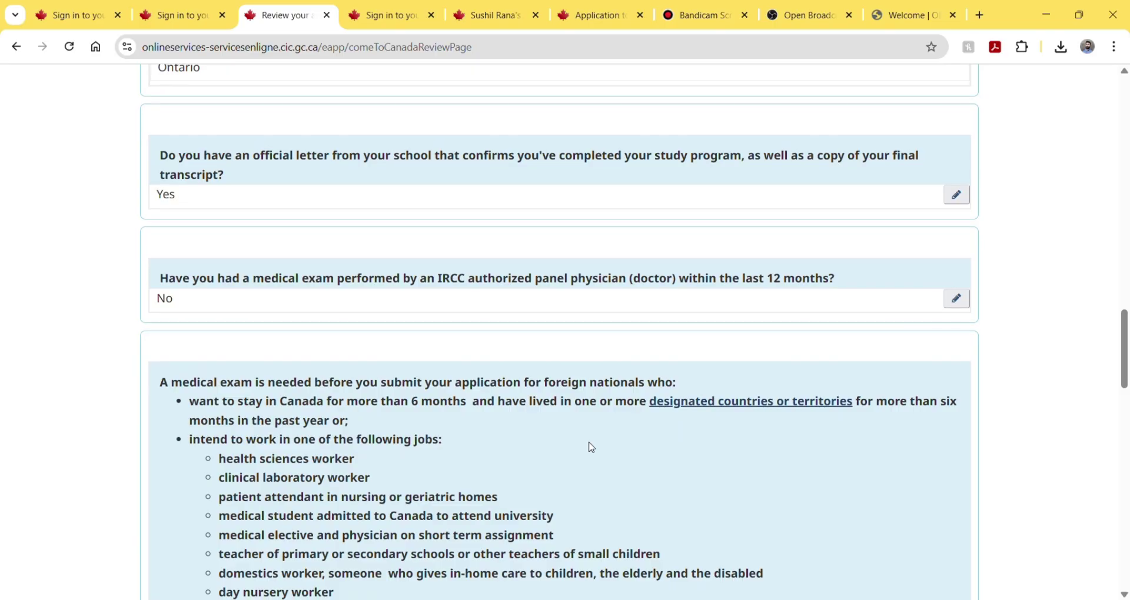
{"action": "scroll", "coordinate": [591, 447], "scroll_direction": "down", "scroll_amount": 3}
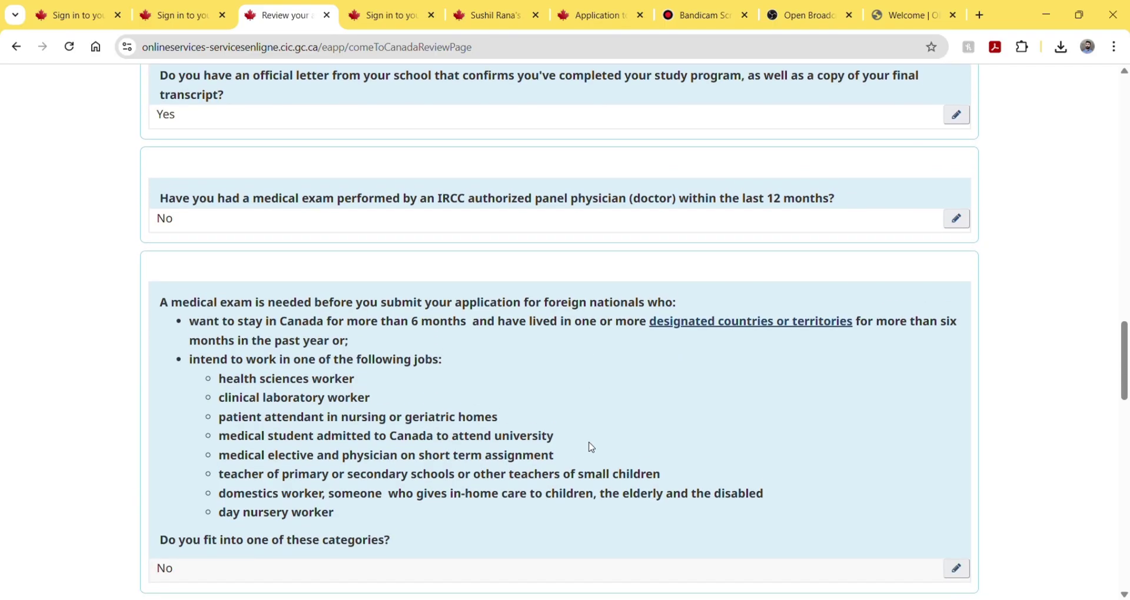
{"action": "scroll", "coordinate": [592, 448], "scroll_direction": "down", "scroll_amount": 4}
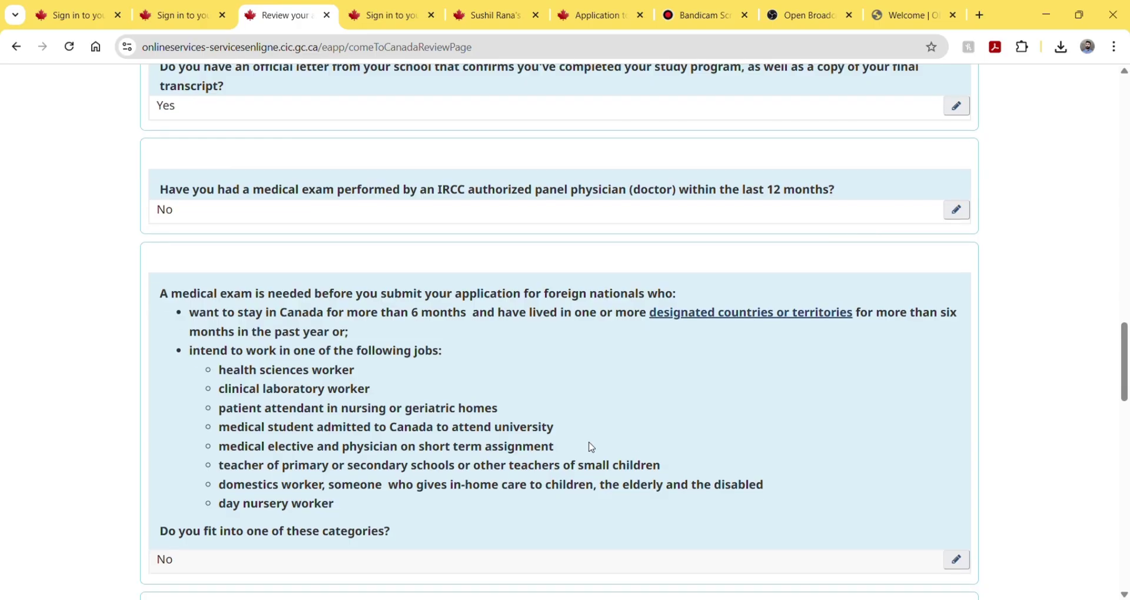
{"action": "scroll", "coordinate": [592, 447], "scroll_direction": "down", "scroll_amount": 5}
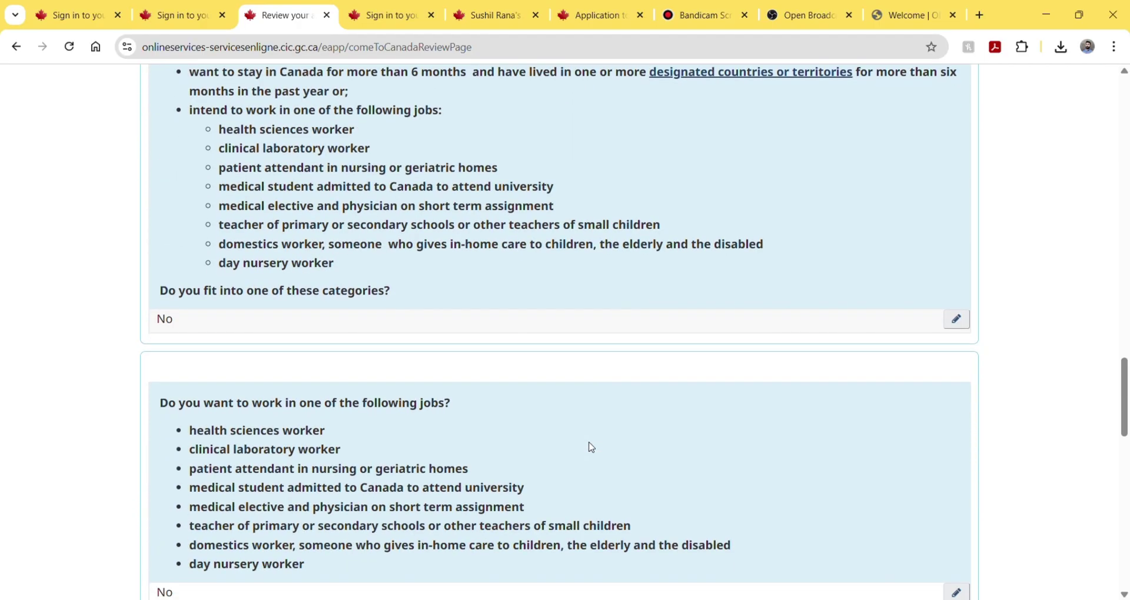
{"action": "scroll", "coordinate": [591, 448], "scroll_direction": "down", "scroll_amount": 4}
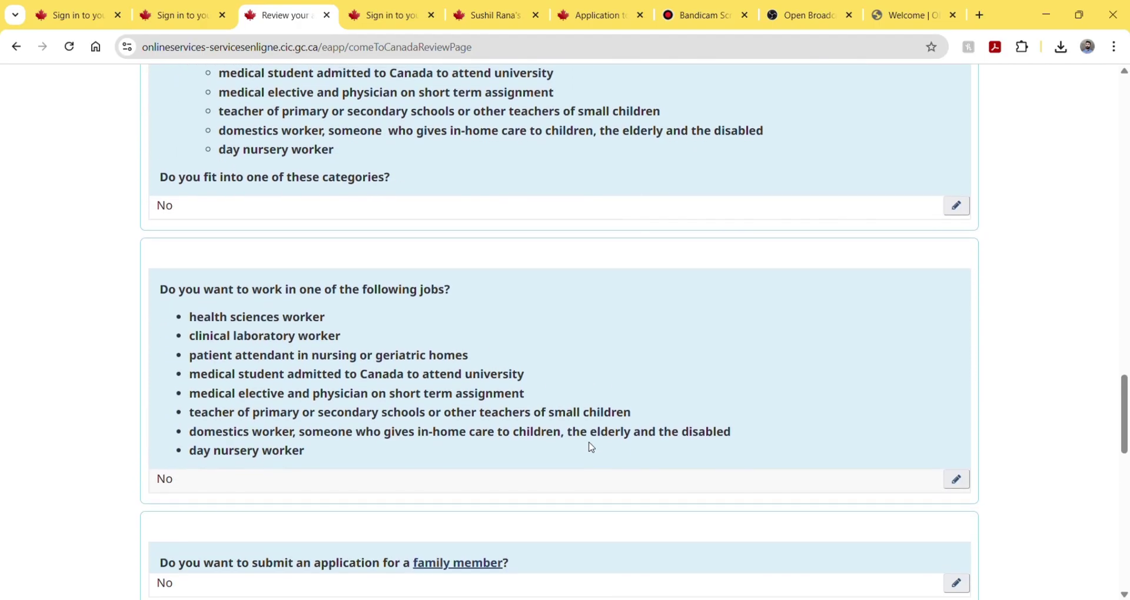
{"action": "scroll", "coordinate": [591, 448], "scroll_direction": "down", "scroll_amount": 8}
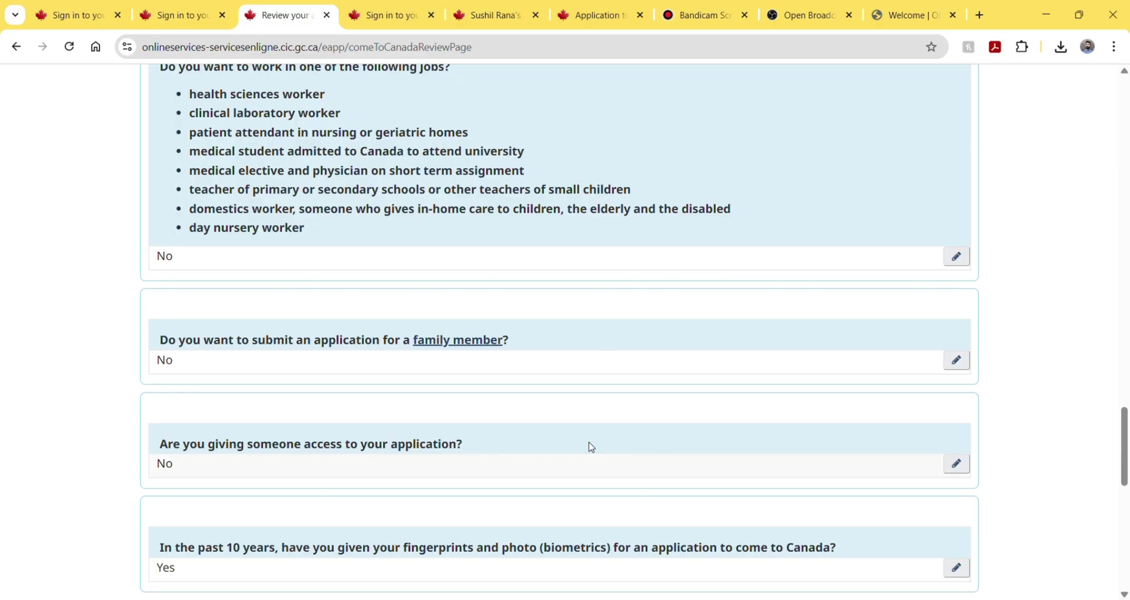
{"action": "scroll", "coordinate": [591, 448], "scroll_direction": "down", "scroll_amount": 6}
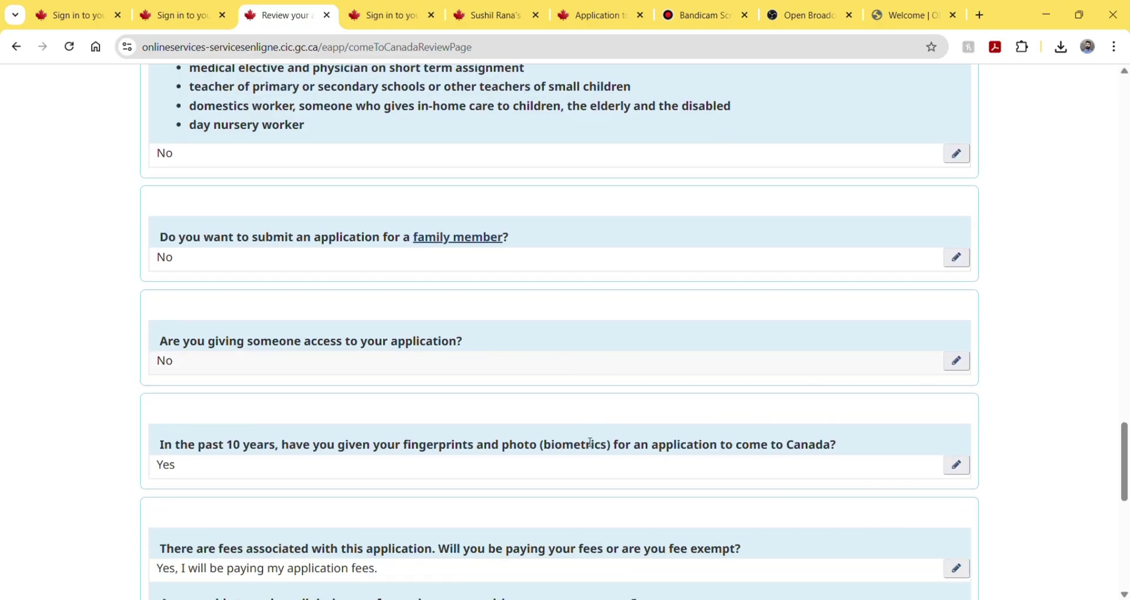
{"action": "scroll", "coordinate": [590, 442], "scroll_direction": "down", "scroll_amount": 4}
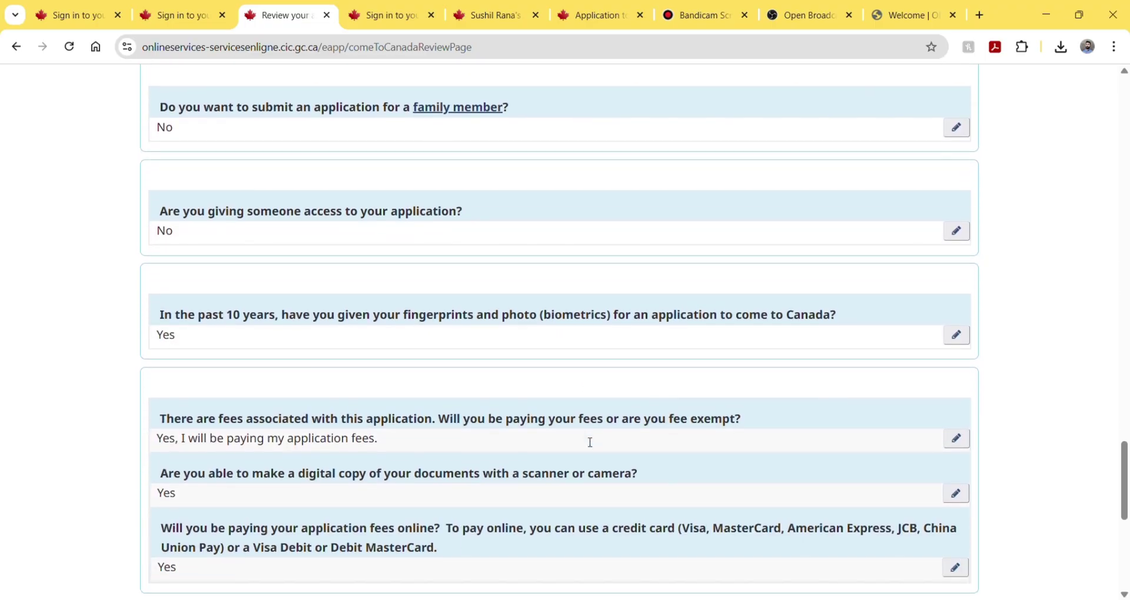
{"action": "scroll", "coordinate": [590, 444], "scroll_direction": "down", "scroll_amount": 1}
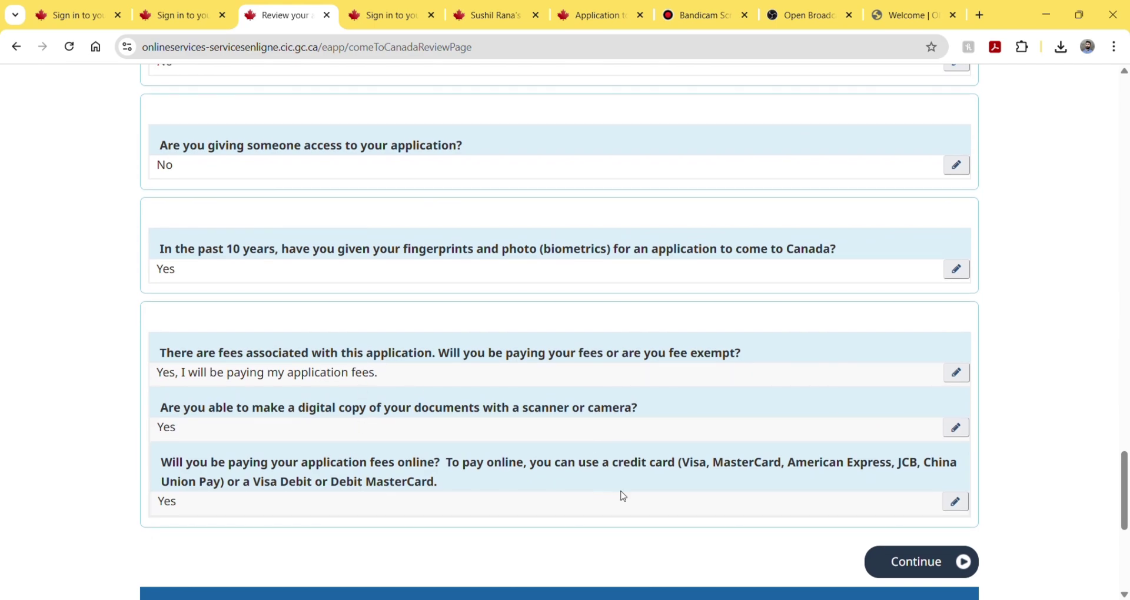
- Continue past the review, read through the Submitting your application steps, and continue on
{"action": "left_click", "coordinate": [909, 563]}
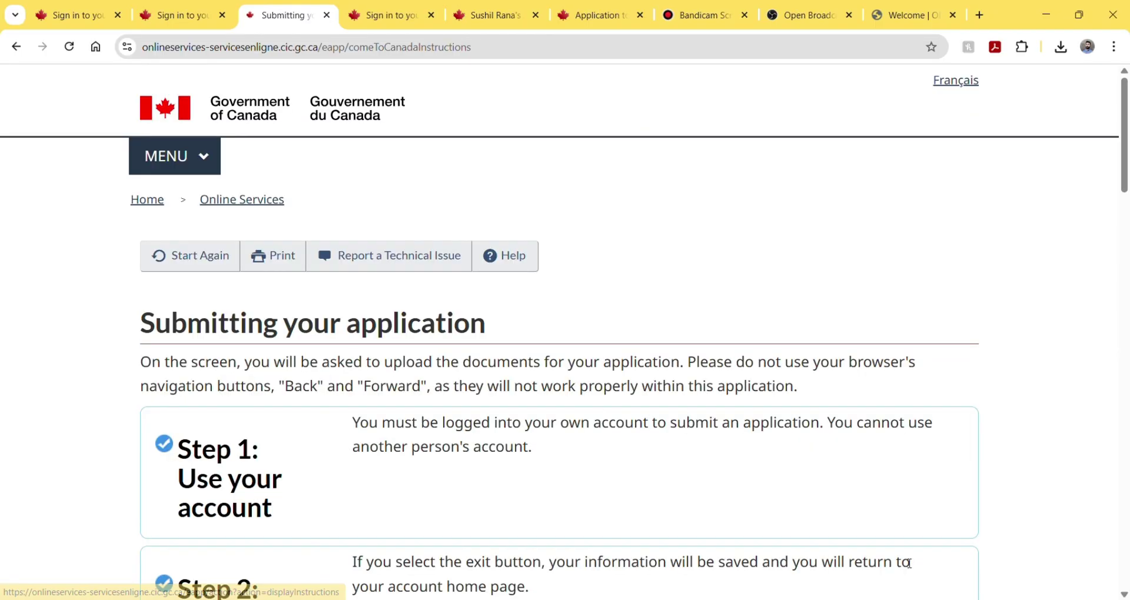
{"action": "scroll", "coordinate": [909, 563], "scroll_direction": "down", "scroll_amount": 3}
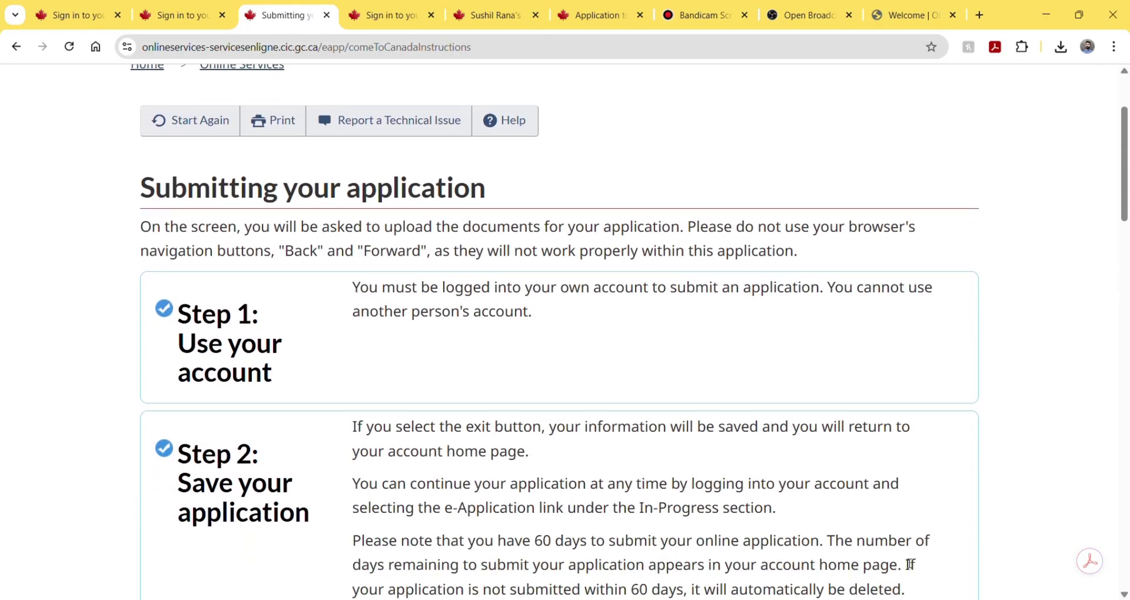
{"action": "scroll", "coordinate": [910, 564], "scroll_direction": "down", "scroll_amount": 3}
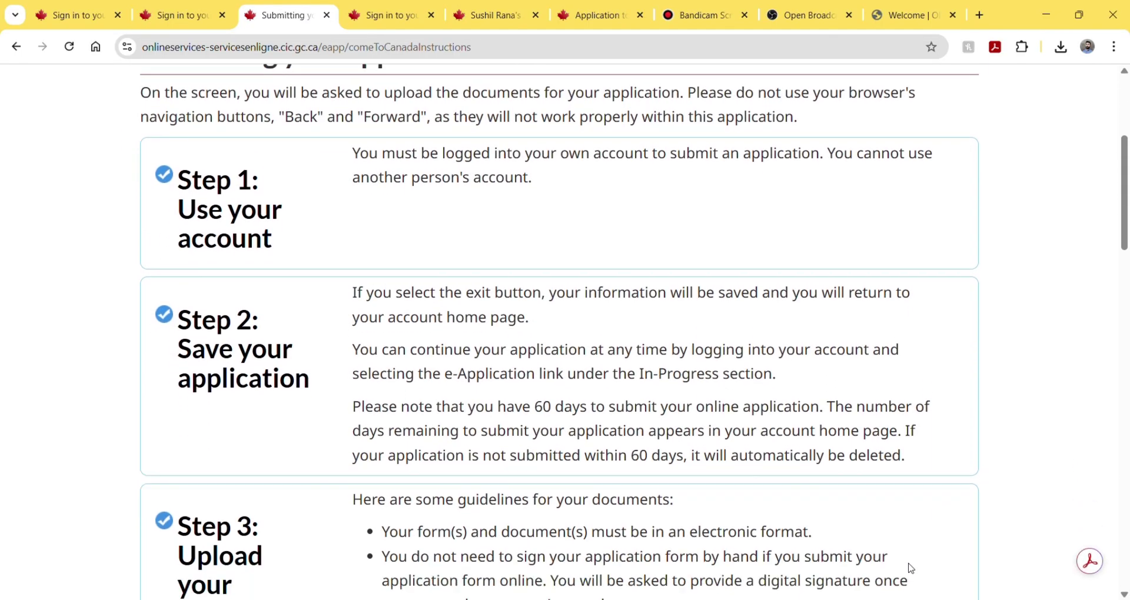
{"action": "scroll", "coordinate": [911, 569], "scroll_direction": "down", "scroll_amount": 9}
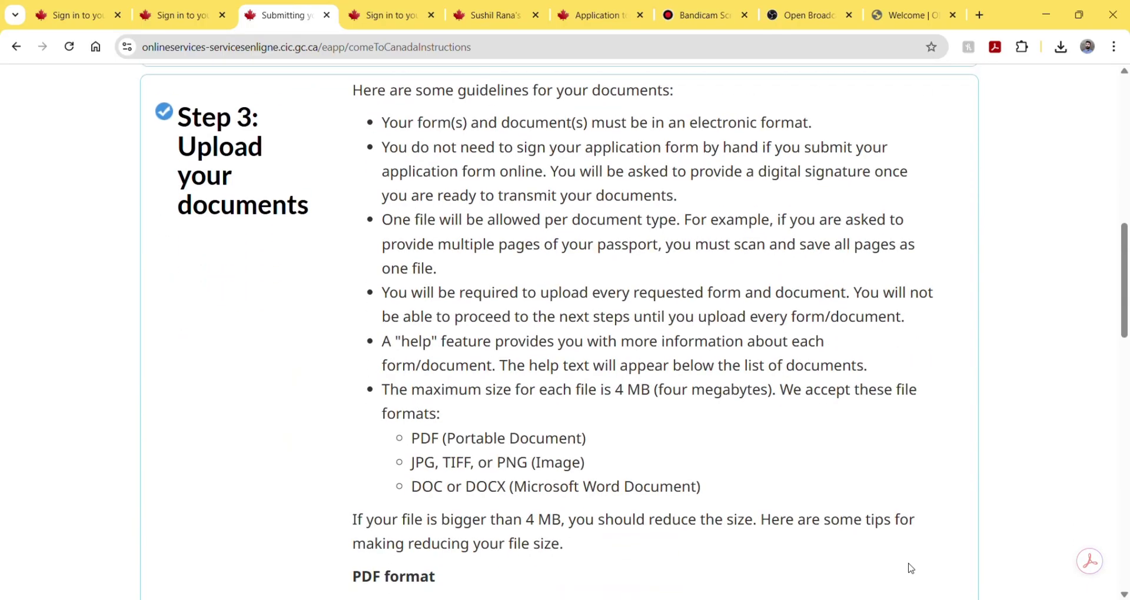
{"action": "scroll", "coordinate": [911, 569], "scroll_direction": "down", "scroll_amount": 8}
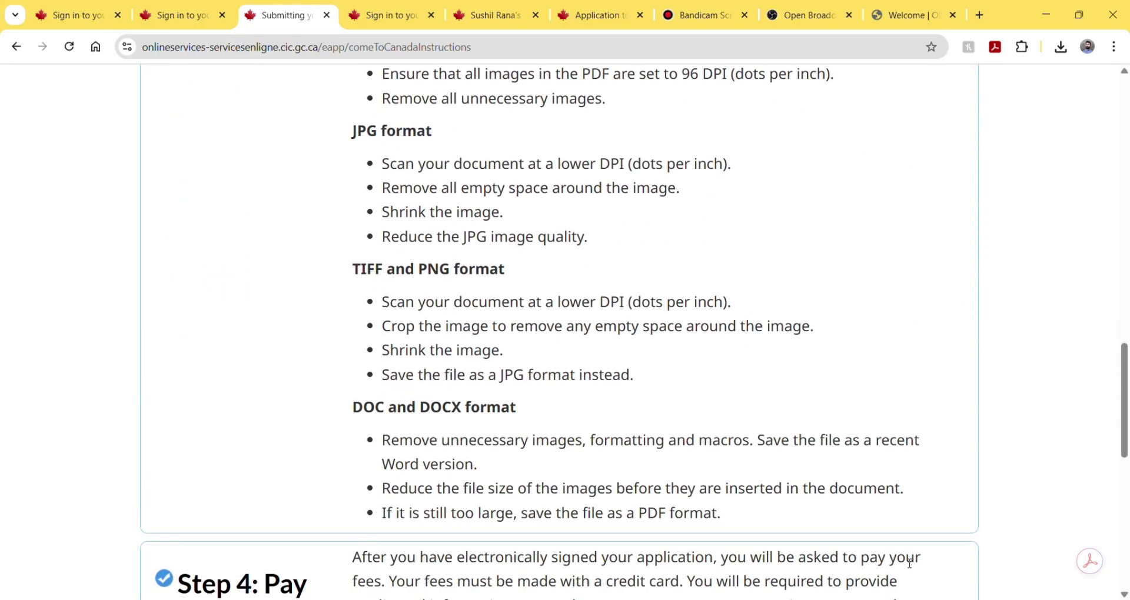
{"action": "scroll", "coordinate": [911, 569], "scroll_direction": "down", "scroll_amount": 2}
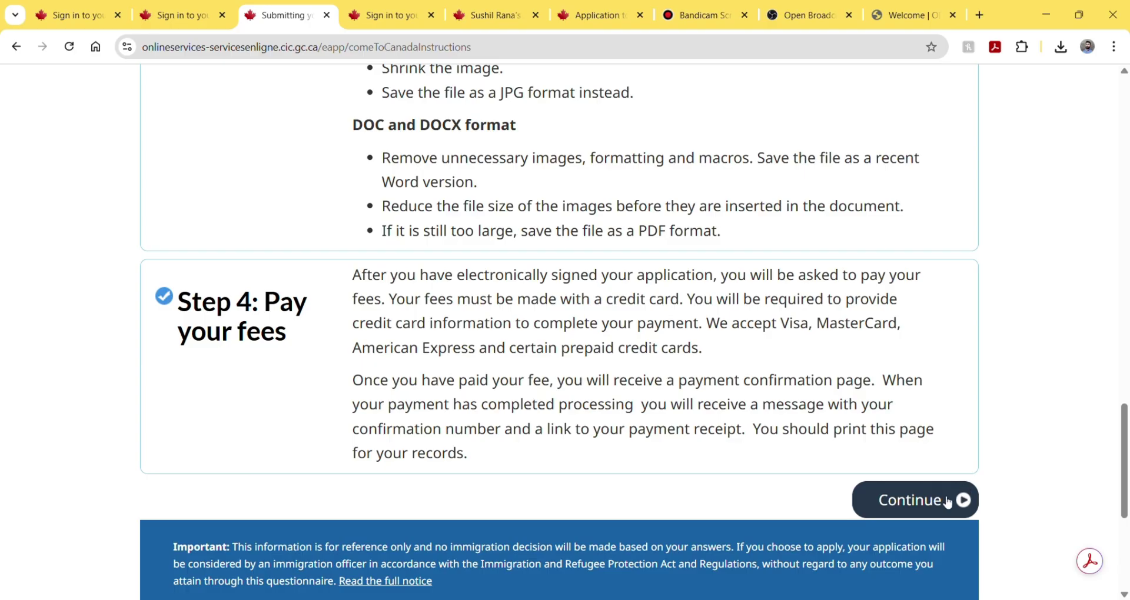
{"action": "left_click", "coordinate": [944, 505]}
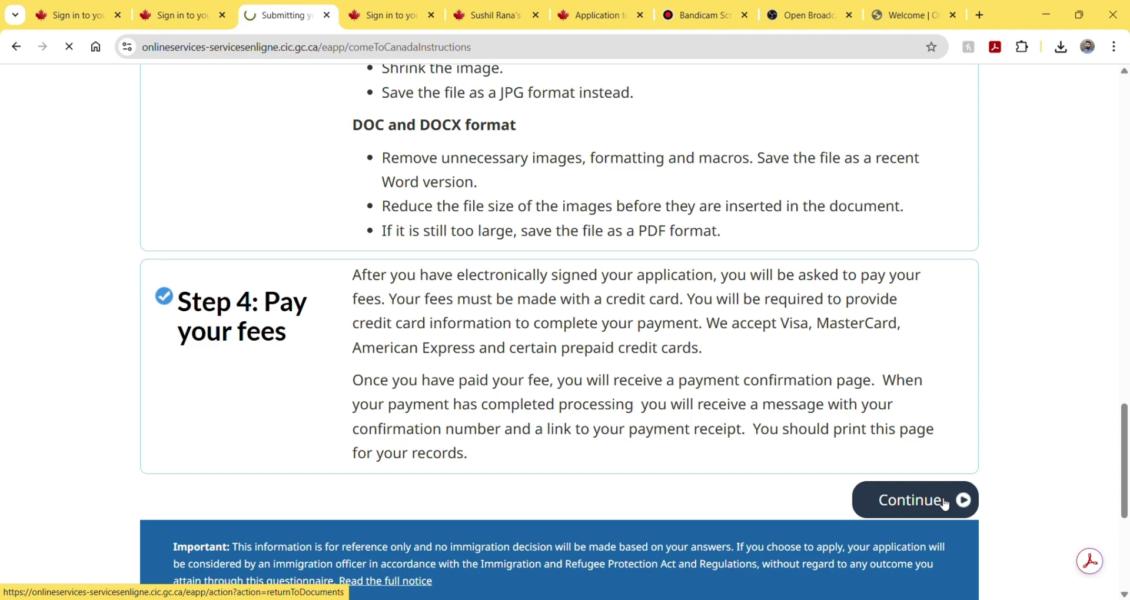
- Scroll through the checklist's IMM5710 form, supporting documents and $255.00 fees tables
{"action": "scroll", "coordinate": [945, 501], "scroll_direction": "down", "scroll_amount": 3}
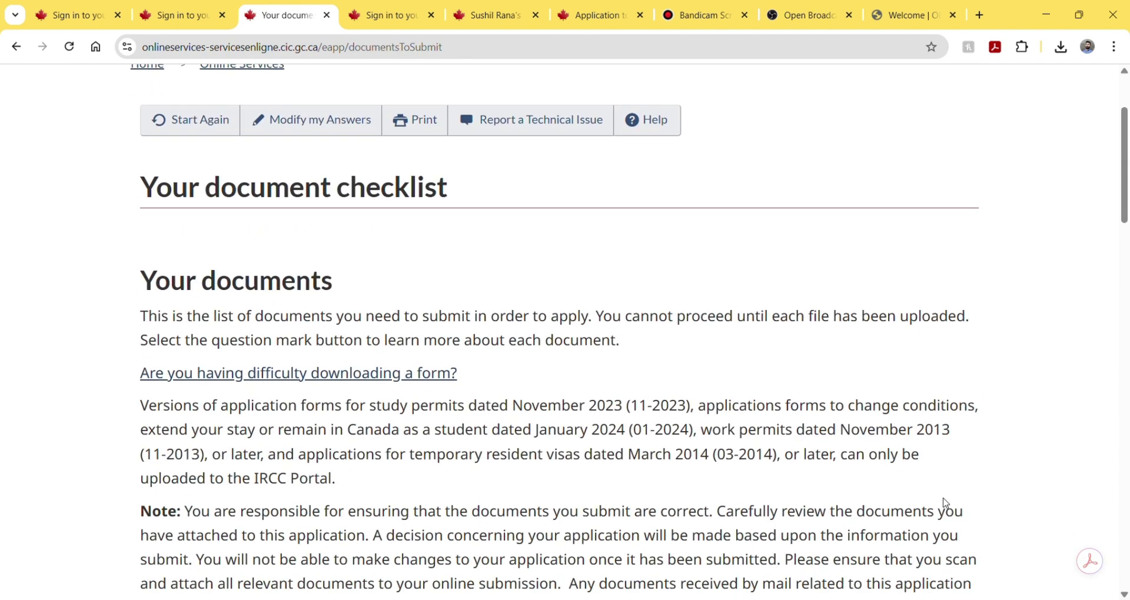
{"action": "scroll", "coordinate": [945, 499], "scroll_direction": "down", "scroll_amount": 3}
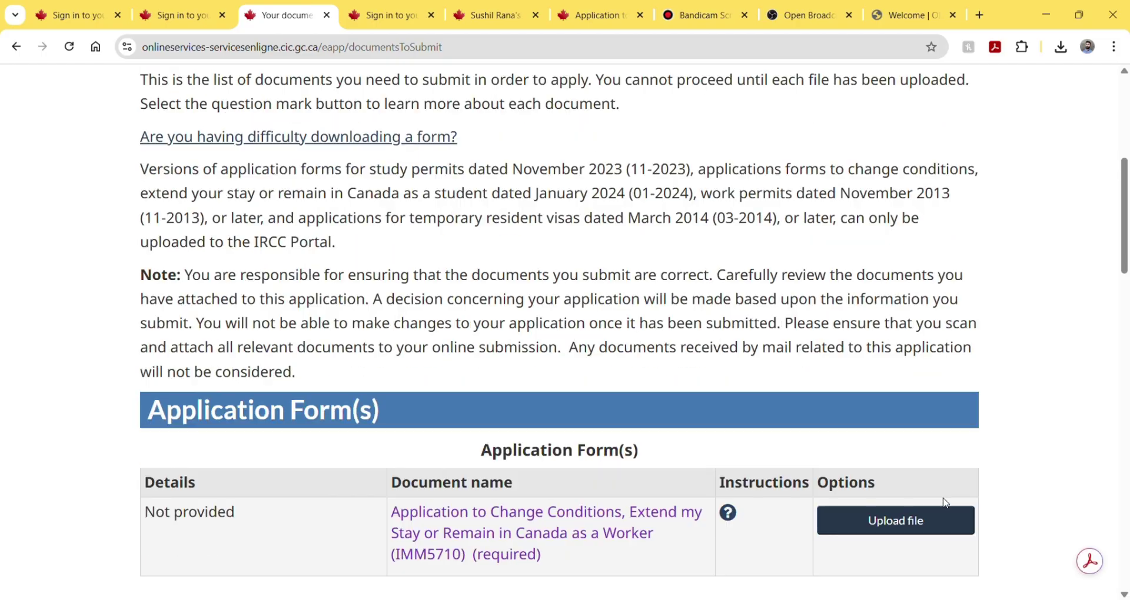
{"action": "scroll", "coordinate": [944, 502], "scroll_direction": "down", "scroll_amount": 2}
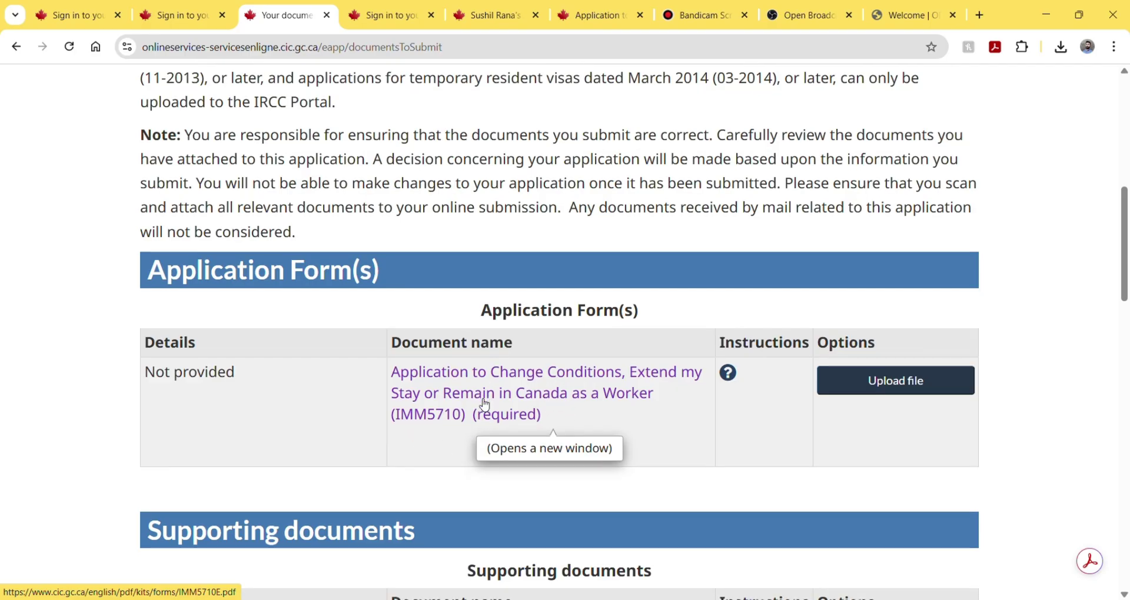
{"action": "scroll", "coordinate": [485, 406], "scroll_direction": "down", "scroll_amount": 3}
{"action": "scroll", "coordinate": [485, 399], "scroll_direction": "down", "scroll_amount": 1}
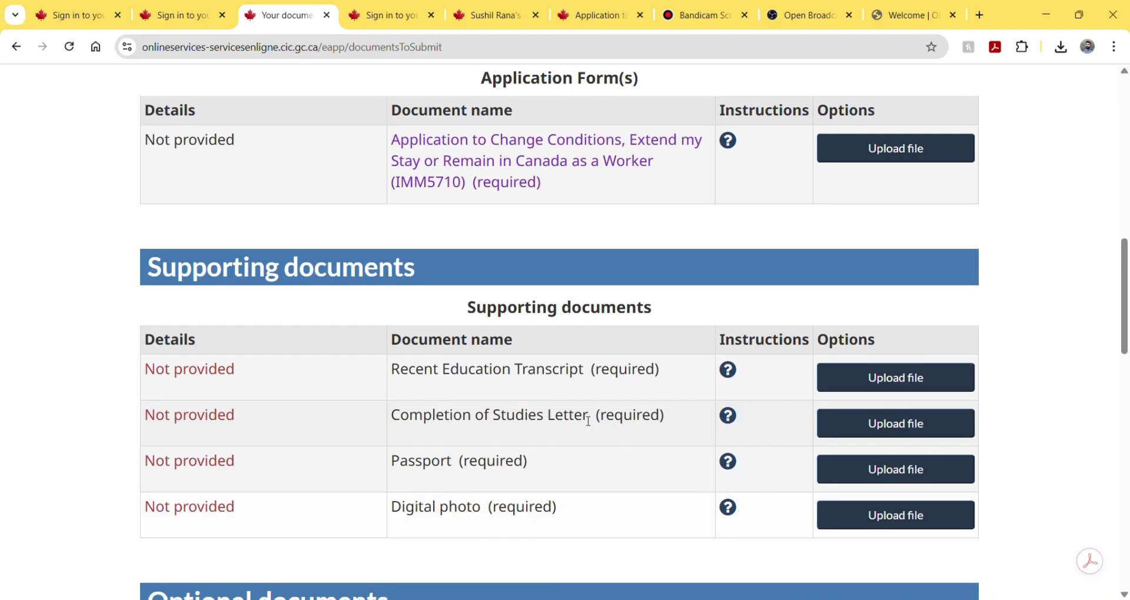
{"action": "scroll", "coordinate": [588, 420], "scroll_direction": "down", "scroll_amount": 1}
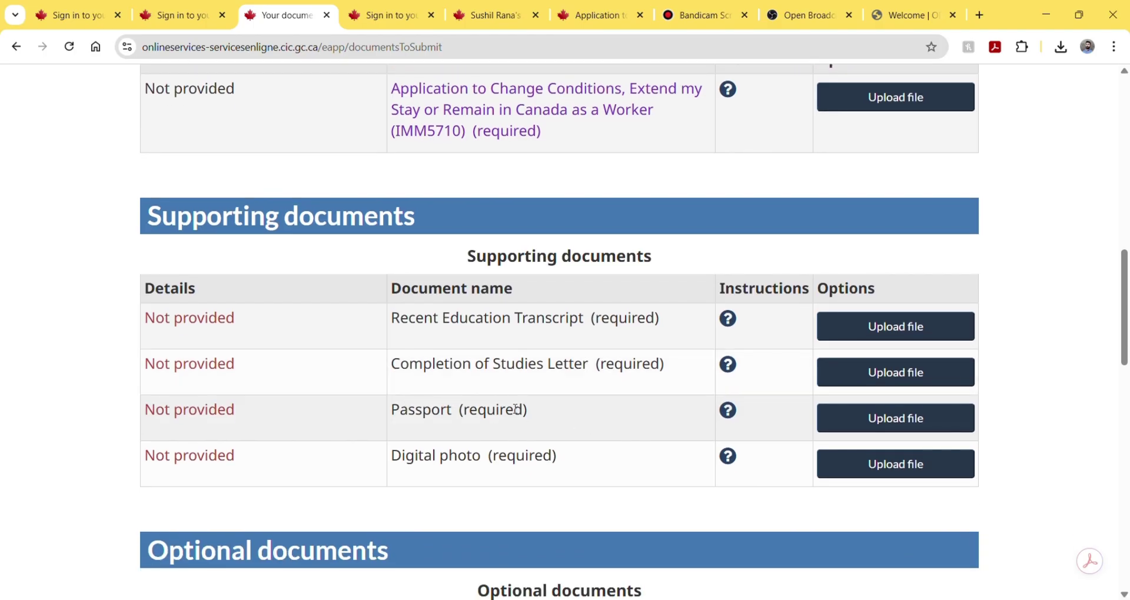
{"action": "scroll", "coordinate": [525, 415], "scroll_direction": "down", "scroll_amount": 2}
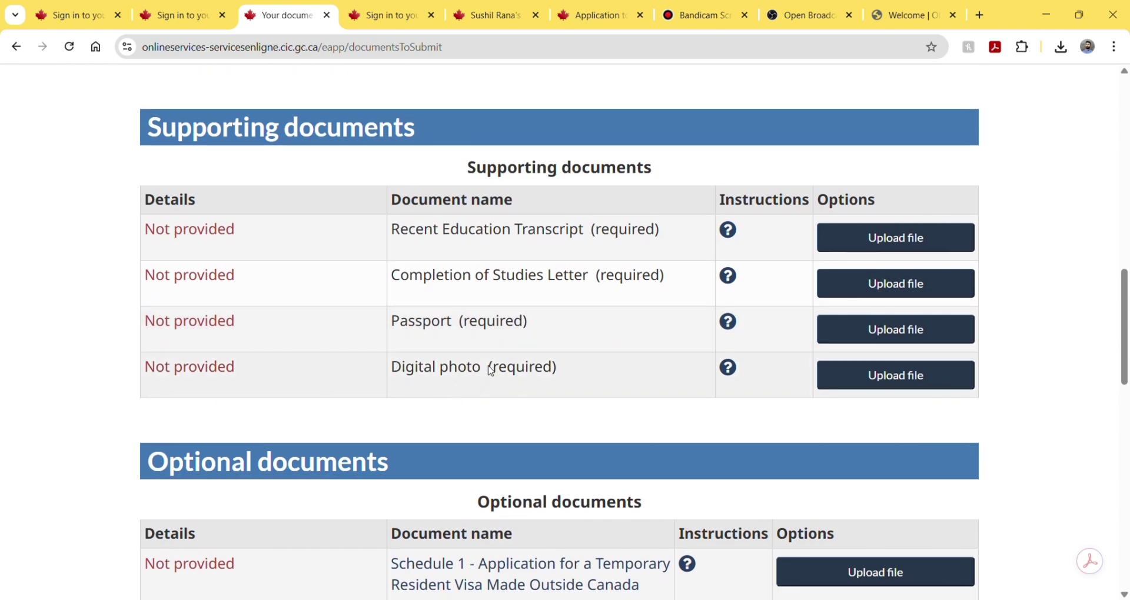
{"action": "scroll", "coordinate": [525, 367], "scroll_direction": "down", "scroll_amount": 2}
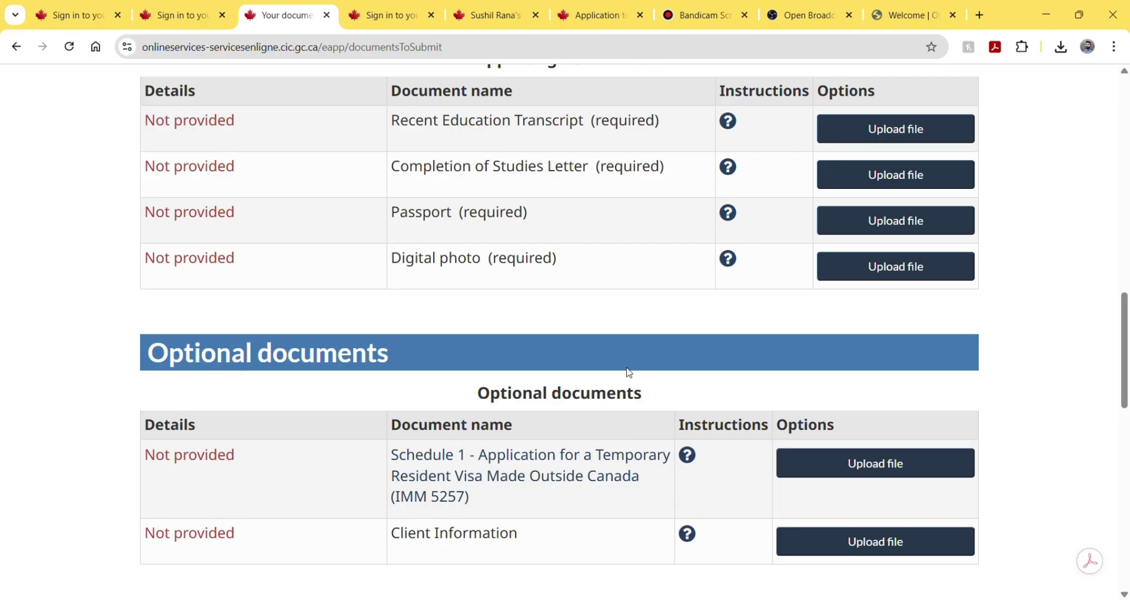
{"action": "scroll", "coordinate": [480, 403], "scroll_direction": "down", "scroll_amount": 4}
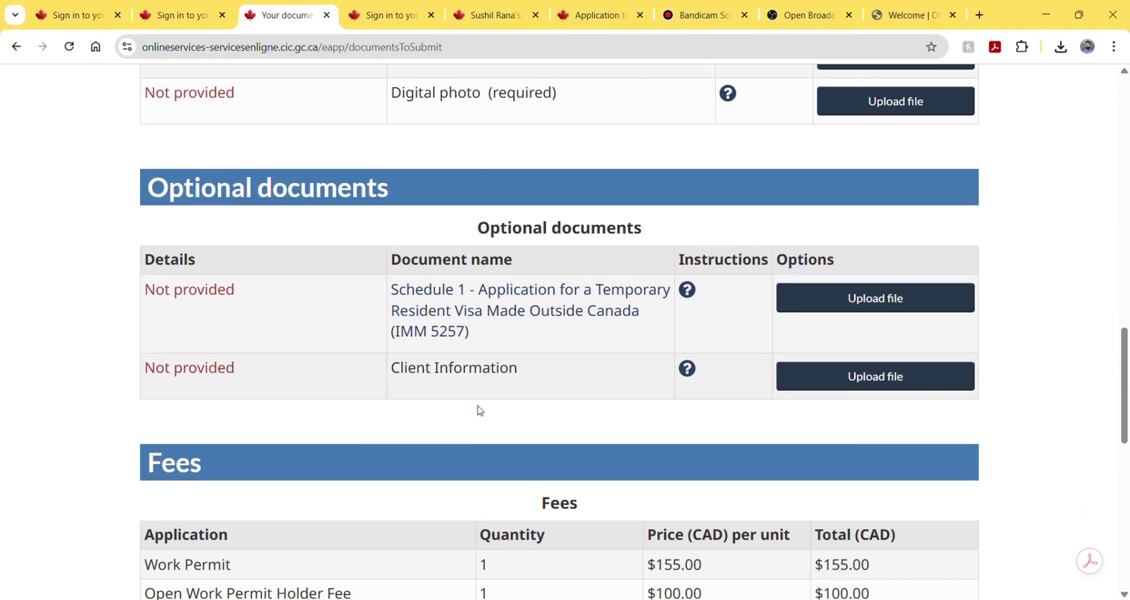
{"action": "scroll", "coordinate": [480, 411], "scroll_direction": "down", "scroll_amount": 2}
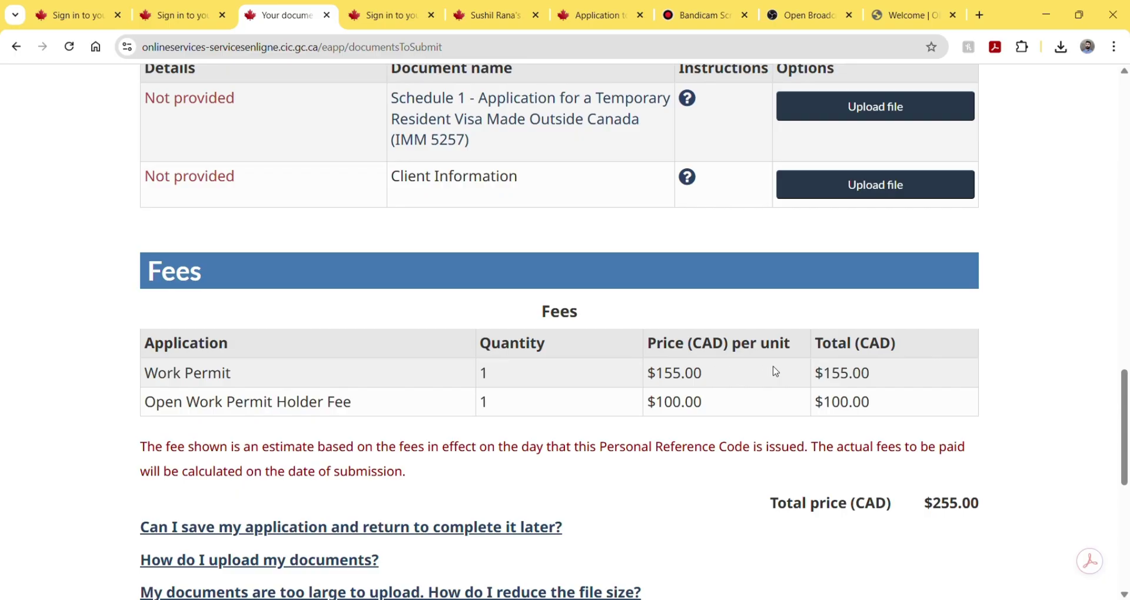
{"action": "scroll", "coordinate": [835, 374], "scroll_direction": "down", "scroll_amount": 1}
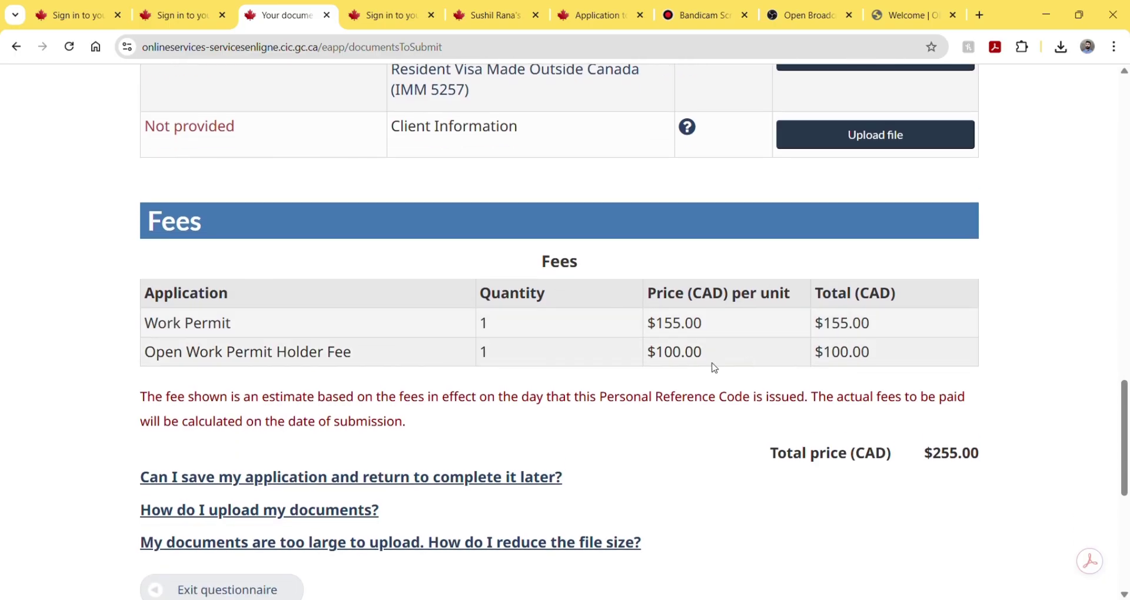
{"action": "scroll", "coordinate": [820, 346], "scroll_direction": "down", "scroll_amount": 1}
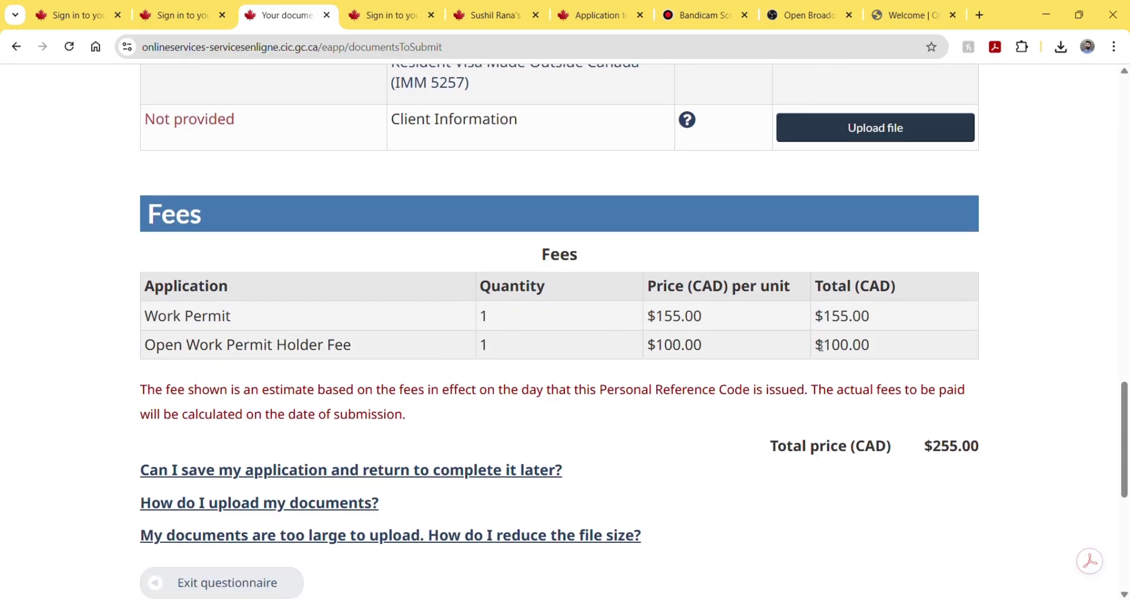
{"action": "scroll", "coordinate": [820, 346], "scroll_direction": "down", "scroll_amount": 4}
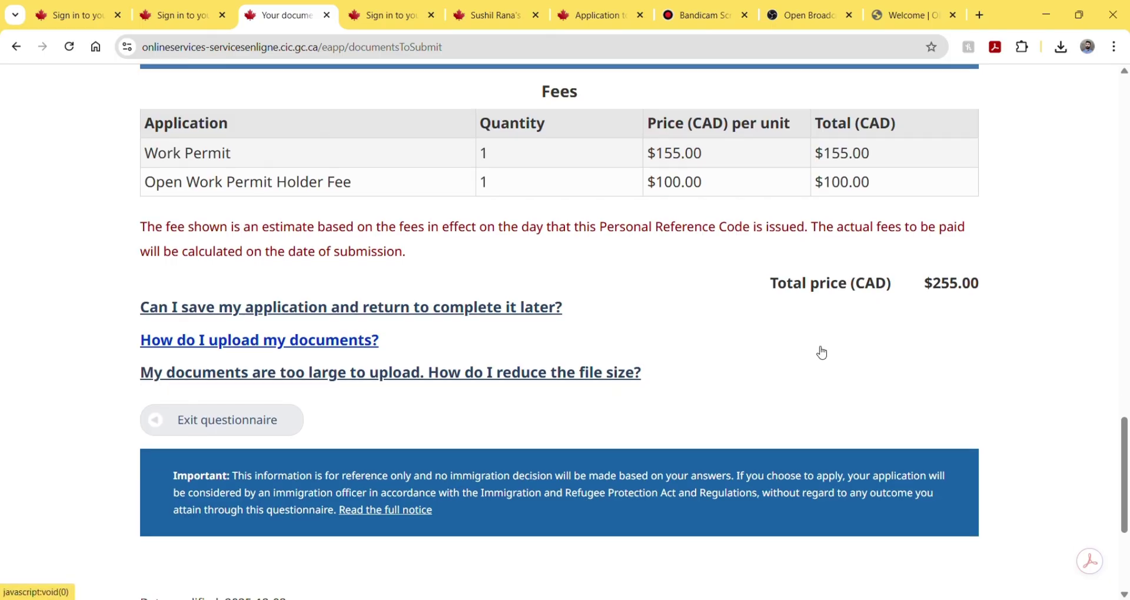
{"action": "scroll", "coordinate": [823, 351], "scroll_direction": "up", "scroll_amount": 1}
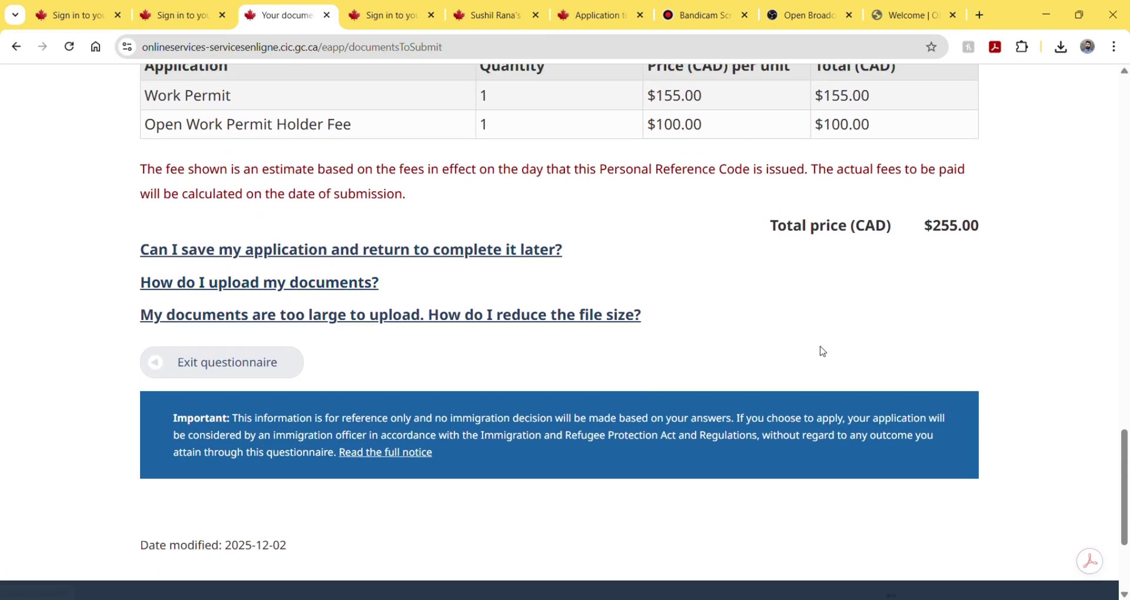
{"action": "scroll", "coordinate": [822, 352], "scroll_direction": "down", "scroll_amount": 1}
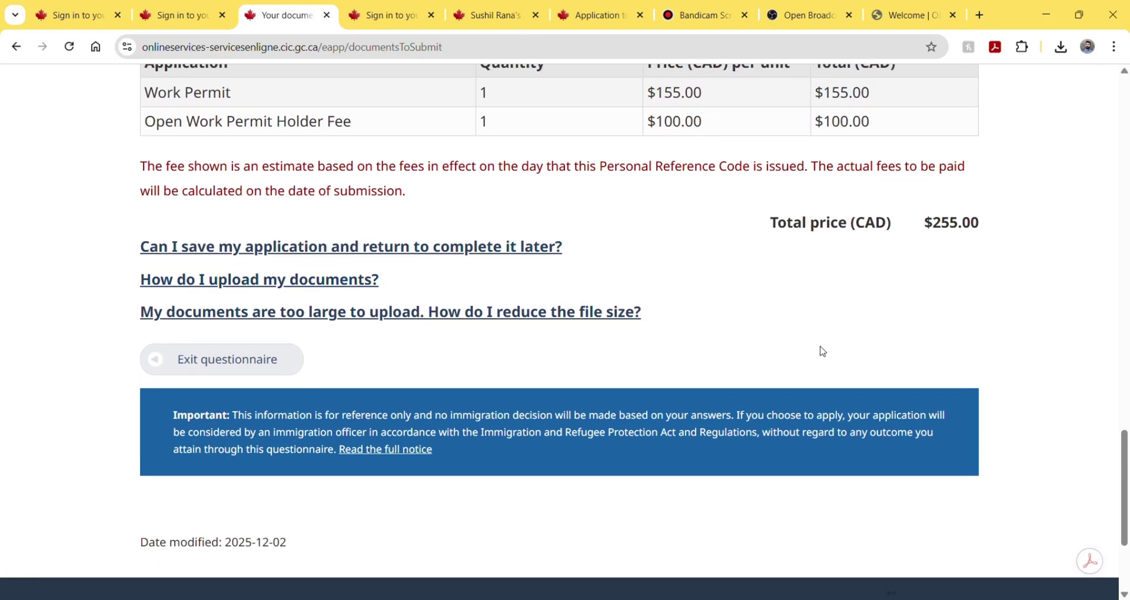
{"action": "scroll", "coordinate": [822, 351], "scroll_direction": "up", "scroll_amount": 14}
{"action": "scroll", "coordinate": [822, 352], "scroll_direction": "up", "scroll_amount": 6}
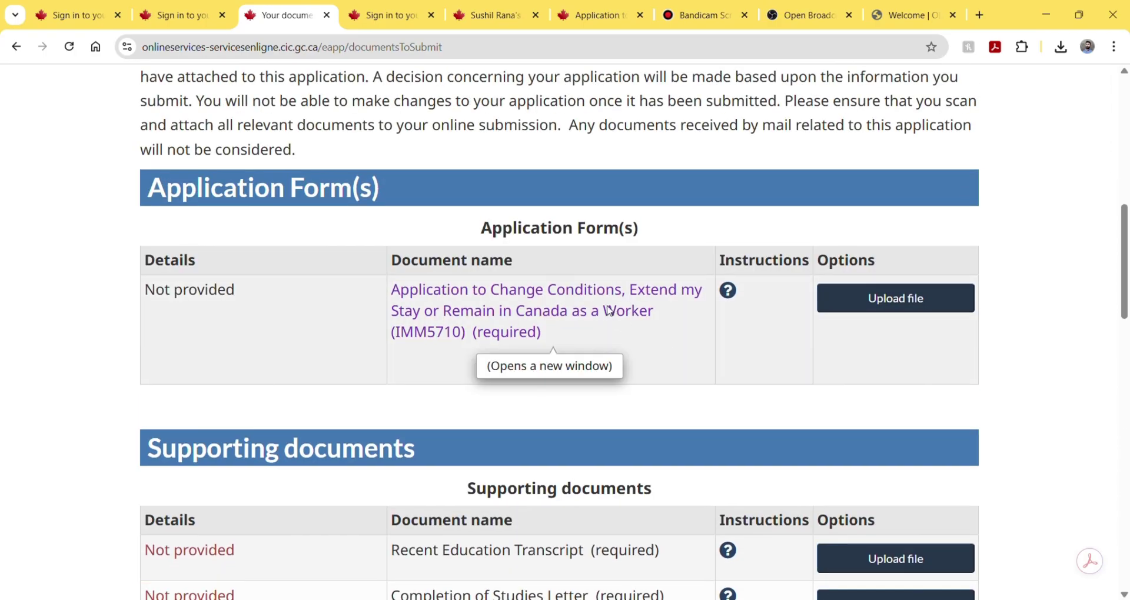
- Open the IMM5710 page on Canada.ca and download the IMM 5710 PDF form
{"action": "left_click", "coordinate": [609, 312]}
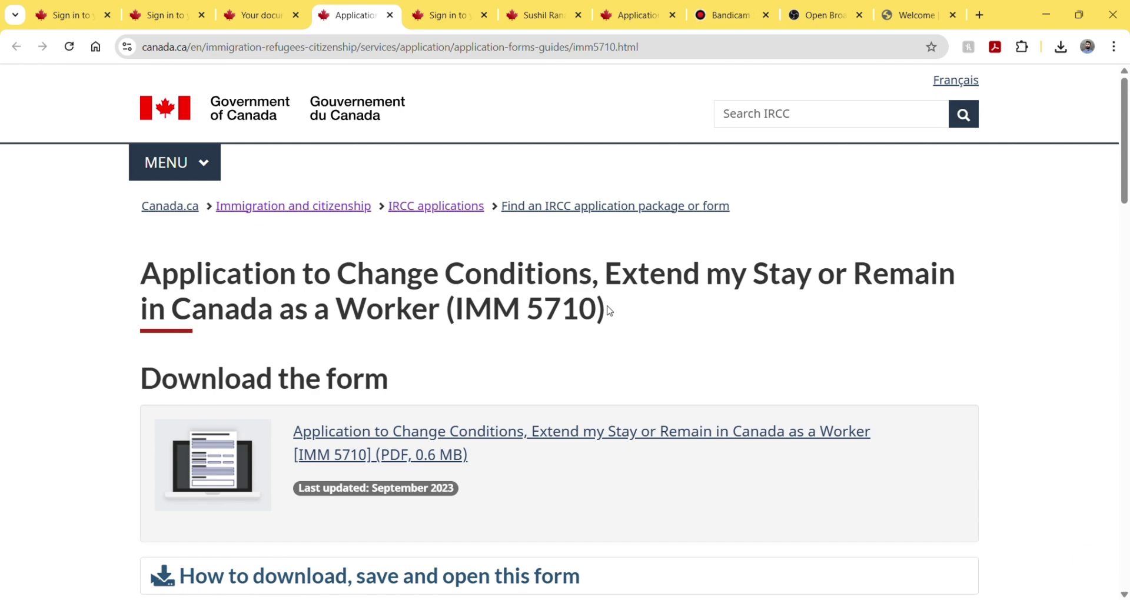
{"action": "left_click", "coordinate": [426, 443]}
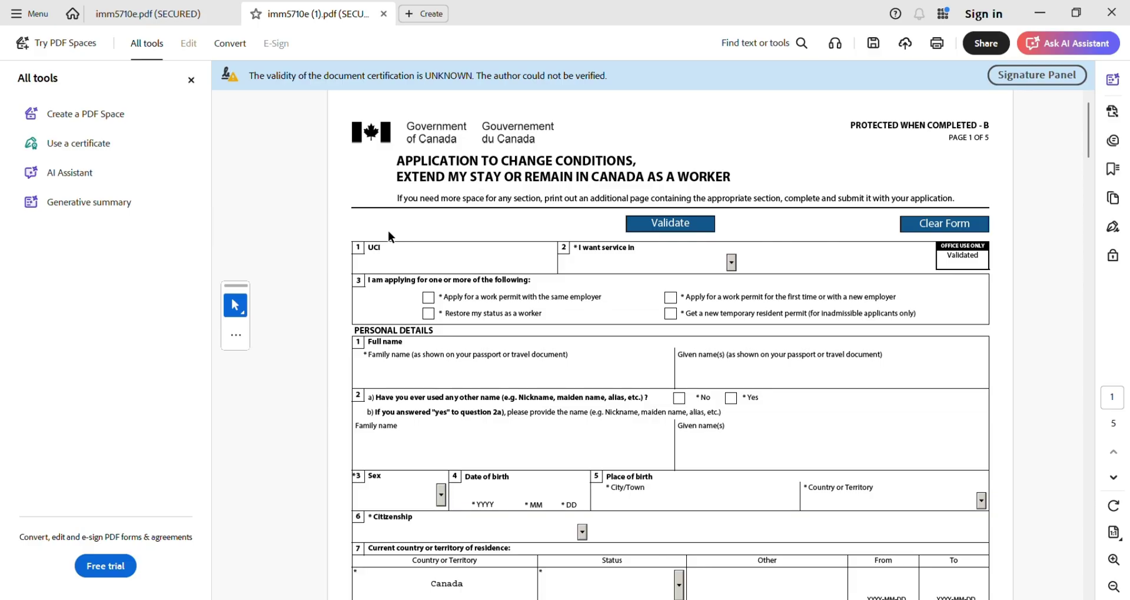
- Close the earlier imm5710e.pdf without saving, choose English service, and tick first-time/new-employer work permit
{"action": "left_click", "coordinate": [229, 14]}
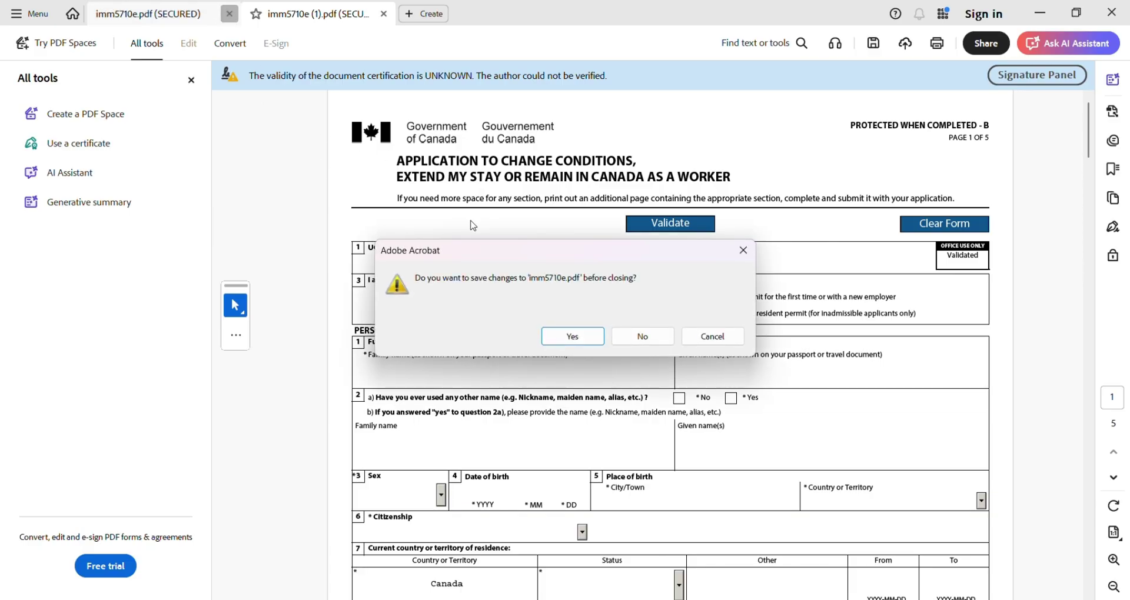
{"action": "left_click", "coordinate": [644, 336]}
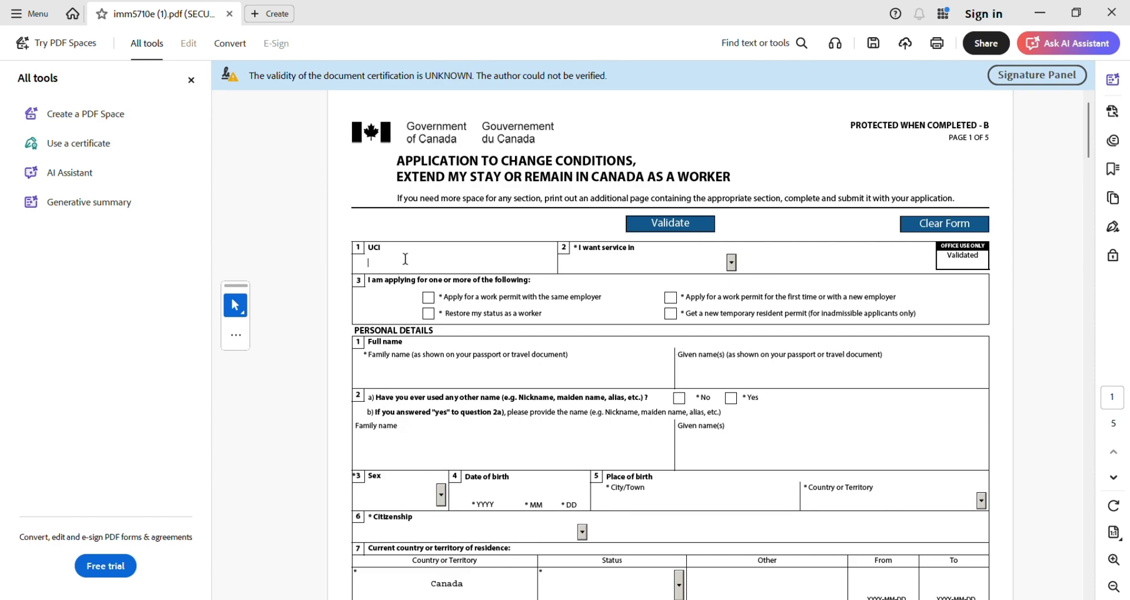
{"action": "left_click", "coordinate": [731, 262]}
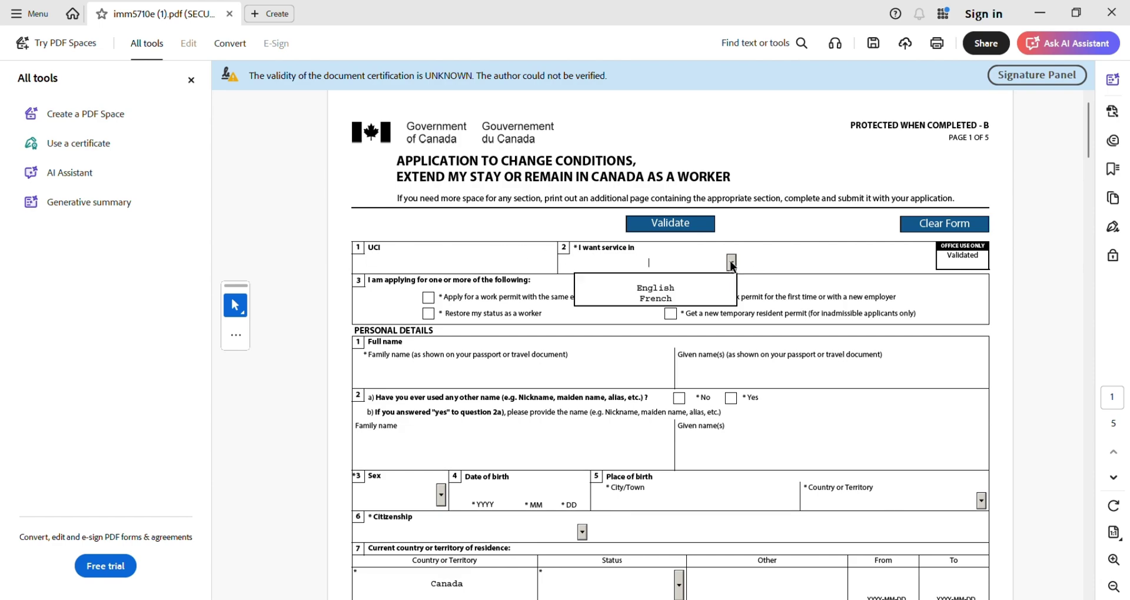
{"action": "left_click", "coordinate": [679, 288]}
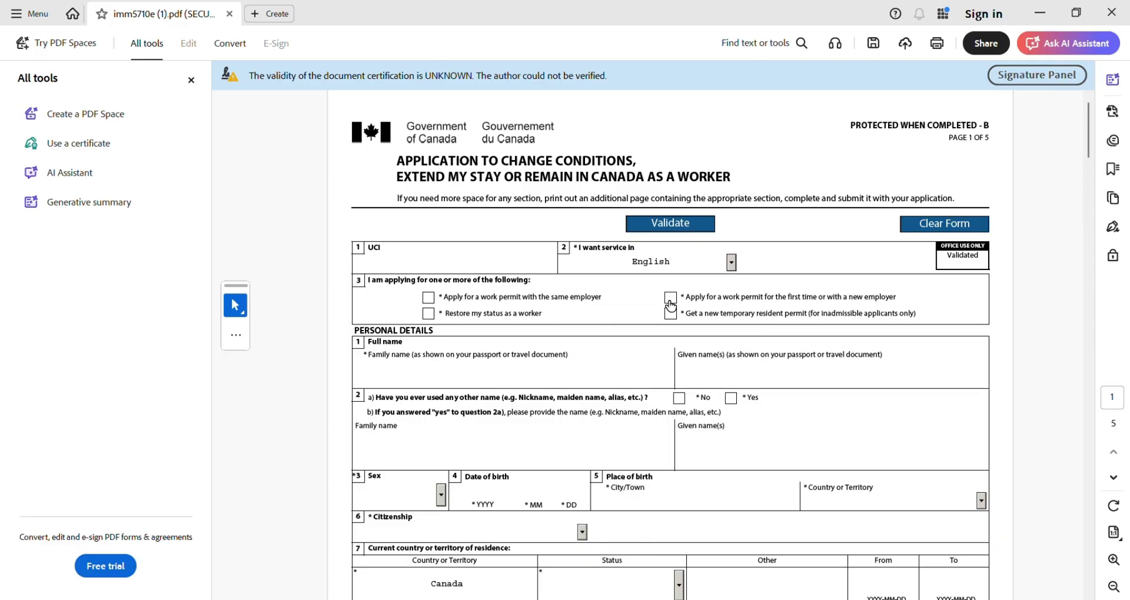
{"action": "left_click", "coordinate": [671, 298]}
- Enter 'surname' as the family name, removing the invalid trailing periods
{"action": "scroll", "coordinate": [556, 356], "scroll_direction": "down", "scroll_amount": 2}
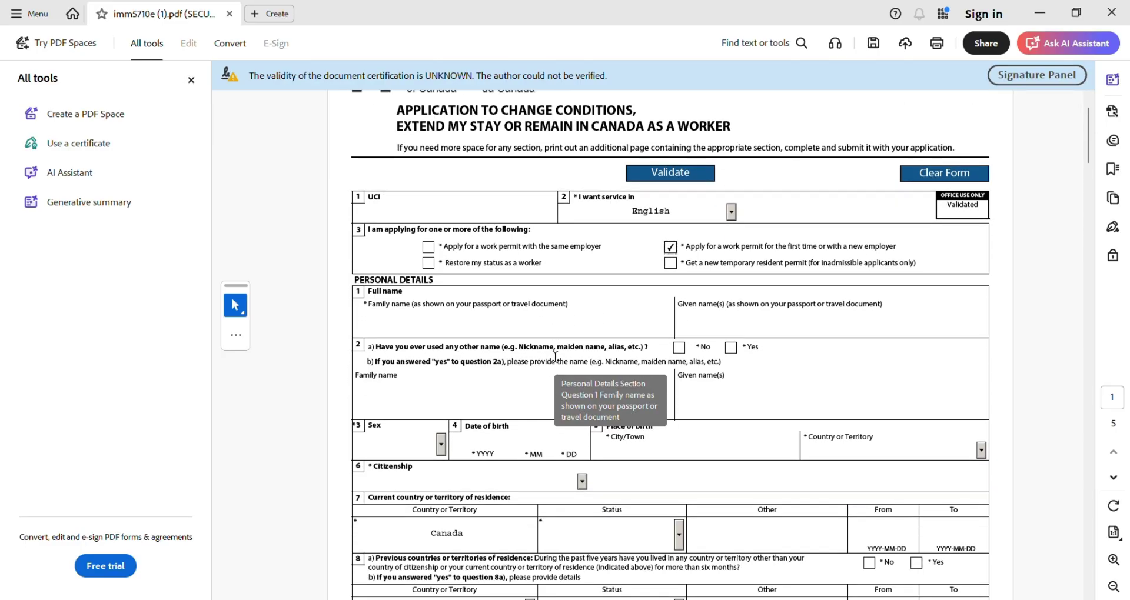
{"action": "scroll", "coordinate": [556, 357], "scroll_direction": "down", "scroll_amount": 4}
{"action": "left_click", "coordinate": [424, 205]}
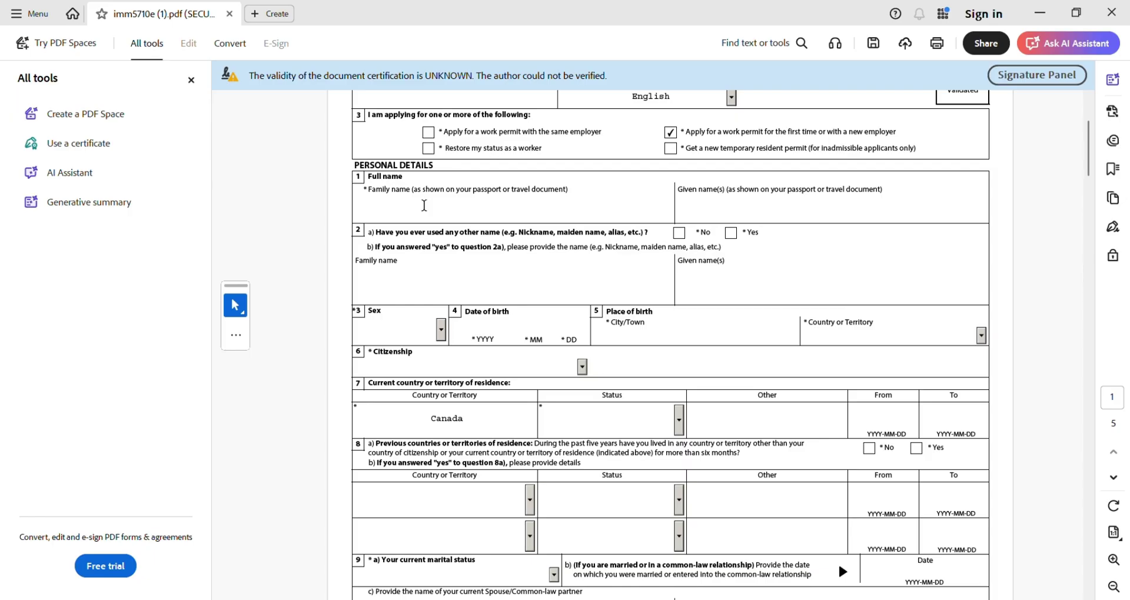
{"action": "type", "text": "surname....."}
{"action": "left_click", "coordinate": [716, 201]}
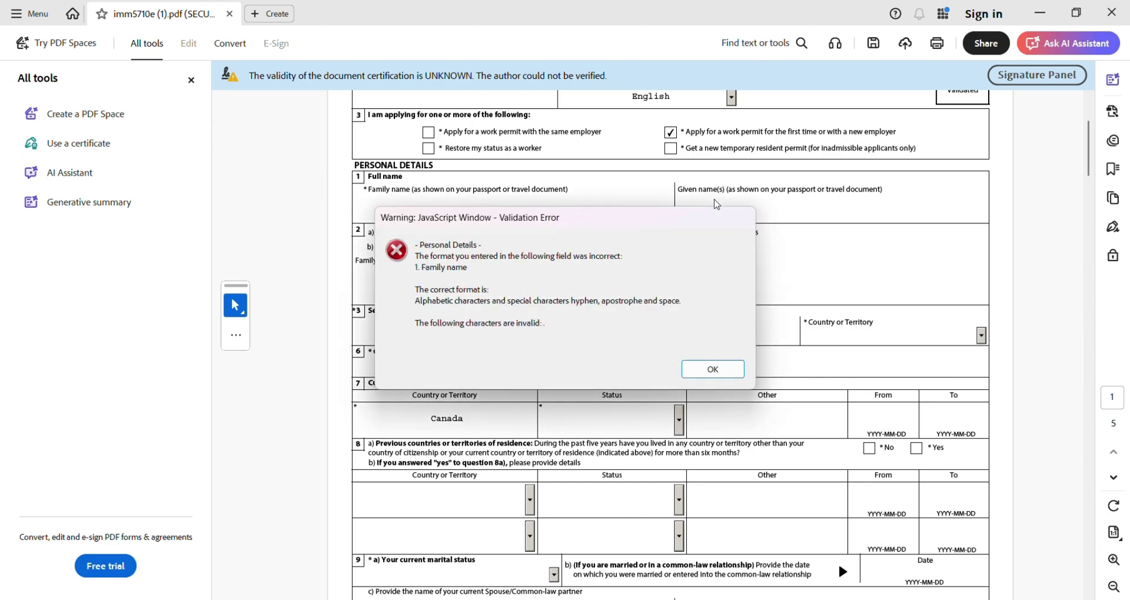
{"action": "left_click", "coordinate": [696, 372]}
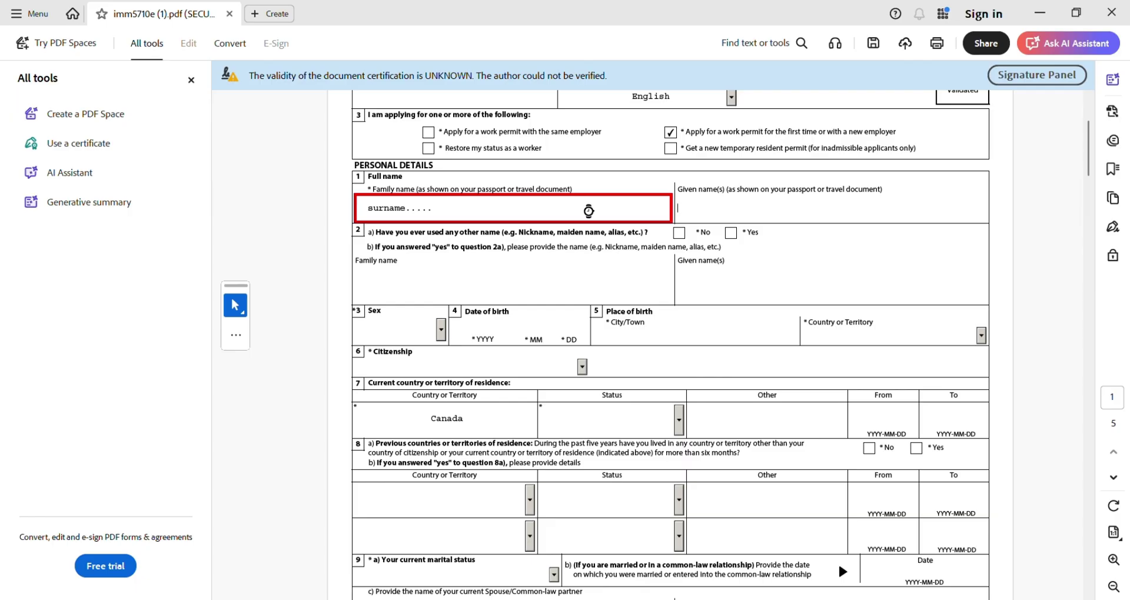
{"action": "left_click", "coordinate": [586, 209]}
{"action": "key", "text": "BackSpace"}
{"action": "key", "text": "BackSpace"}
{"action": "key", "text": "BackSpace"}
{"action": "key", "text": "BackSpace"}
{"action": "key", "text": "BackSpace"}
- Enter 'first' as the given name and answer No to having used other names
{"action": "left_click", "coordinate": [770, 209]}
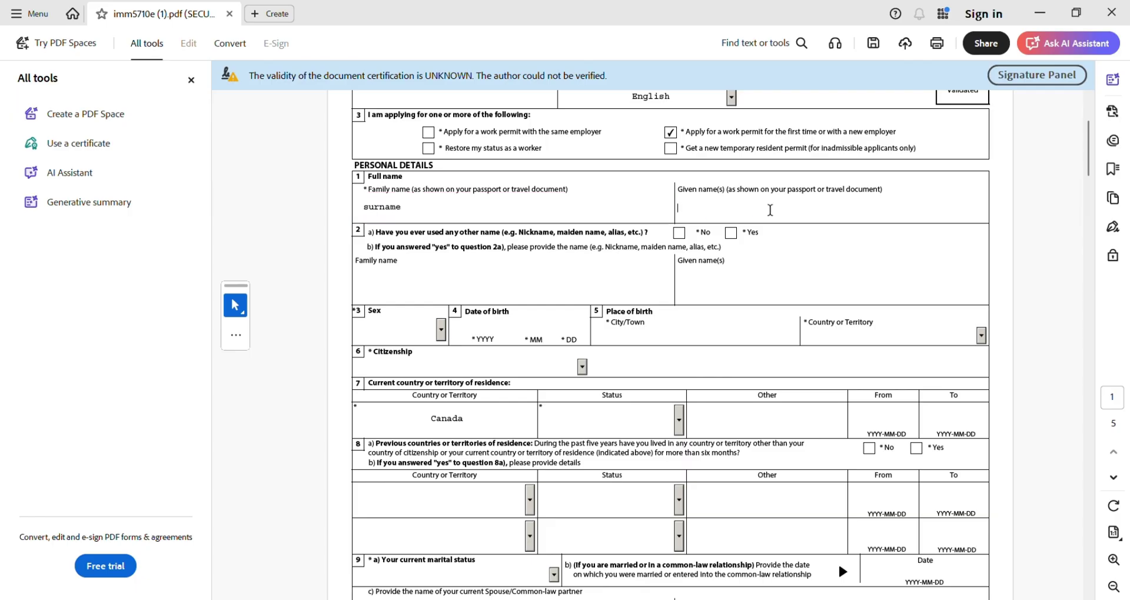
{"action": "type", "text": "first"}
{"action": "left_click", "coordinate": [679, 235]}
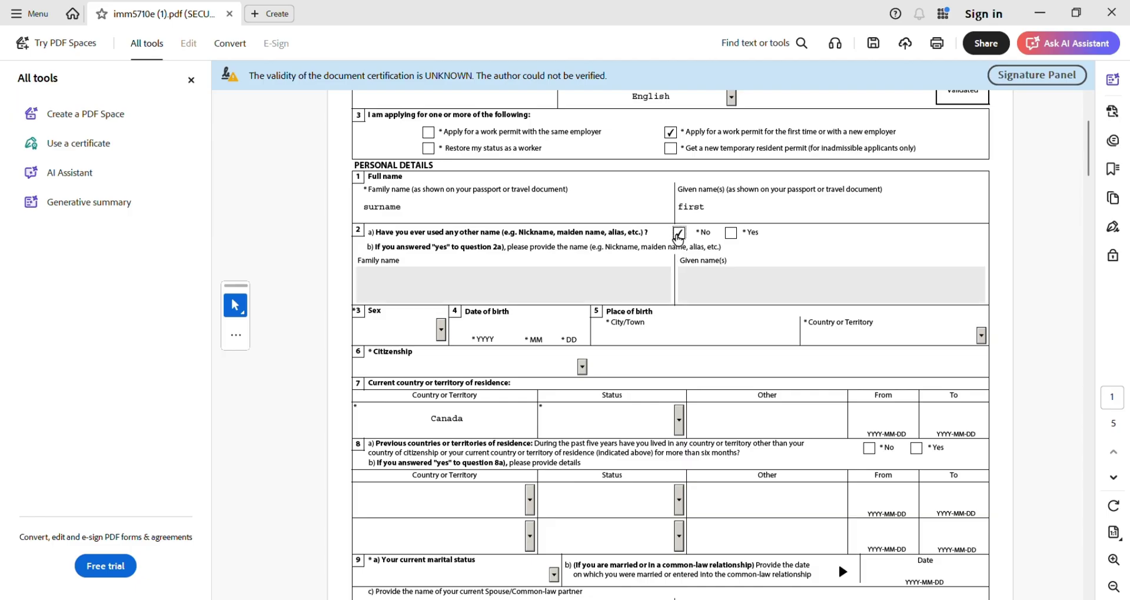
- Set sex to Male and date of birth to 2000 12 31
{"action": "scroll", "coordinate": [569, 271], "scroll_direction": "down", "scroll_amount": 2}
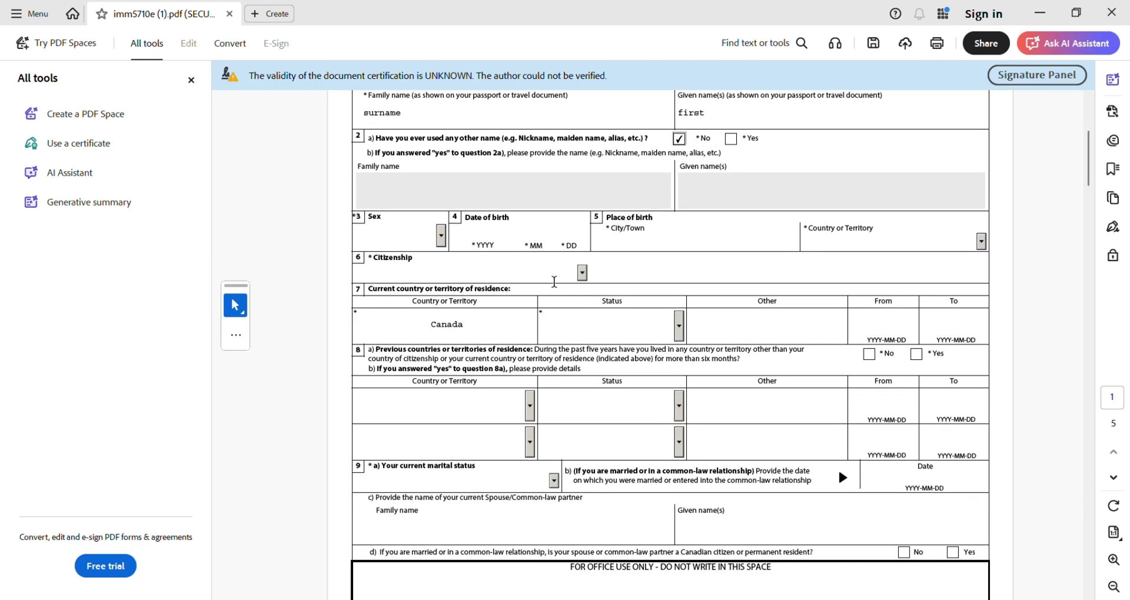
{"action": "left_click", "coordinate": [441, 240]}
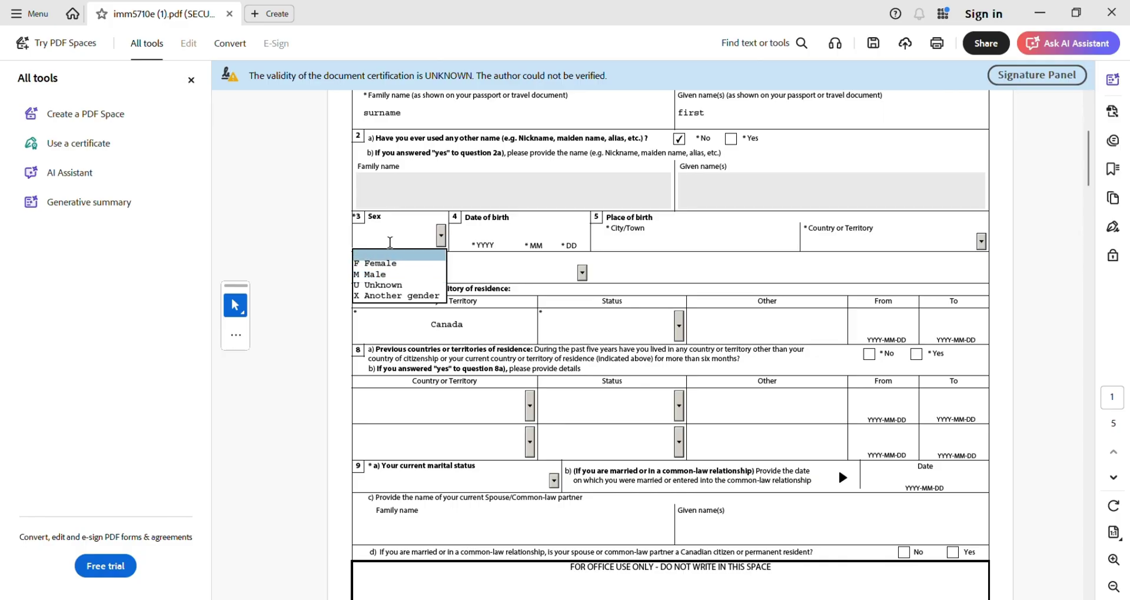
{"action": "key", "text": "m"}
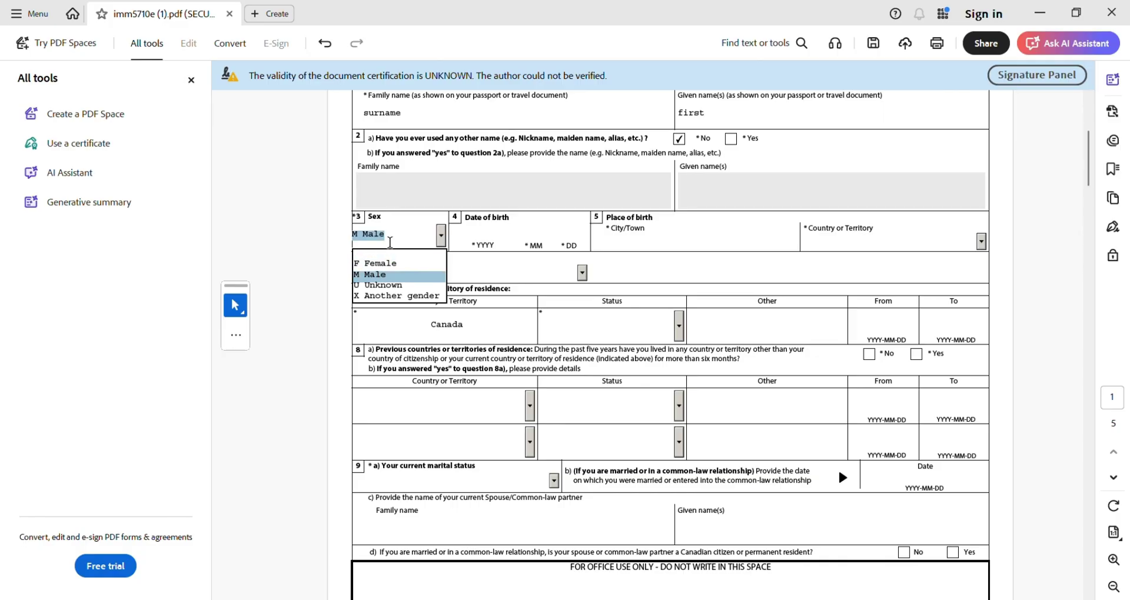
{"action": "left_click", "coordinate": [476, 233]}
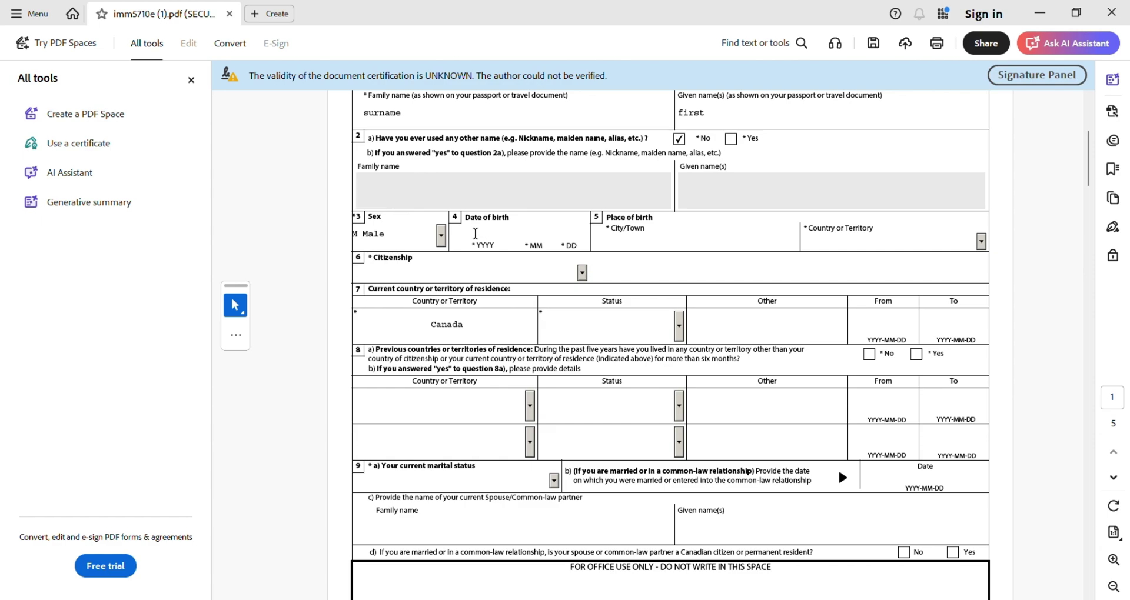
{"action": "type", "text": "2000 12 31"}
- Set place of birth to xyz, India, and citizenship to India
{"action": "left_click", "coordinate": [653, 230]}
{"action": "type", "text": "xyz"}
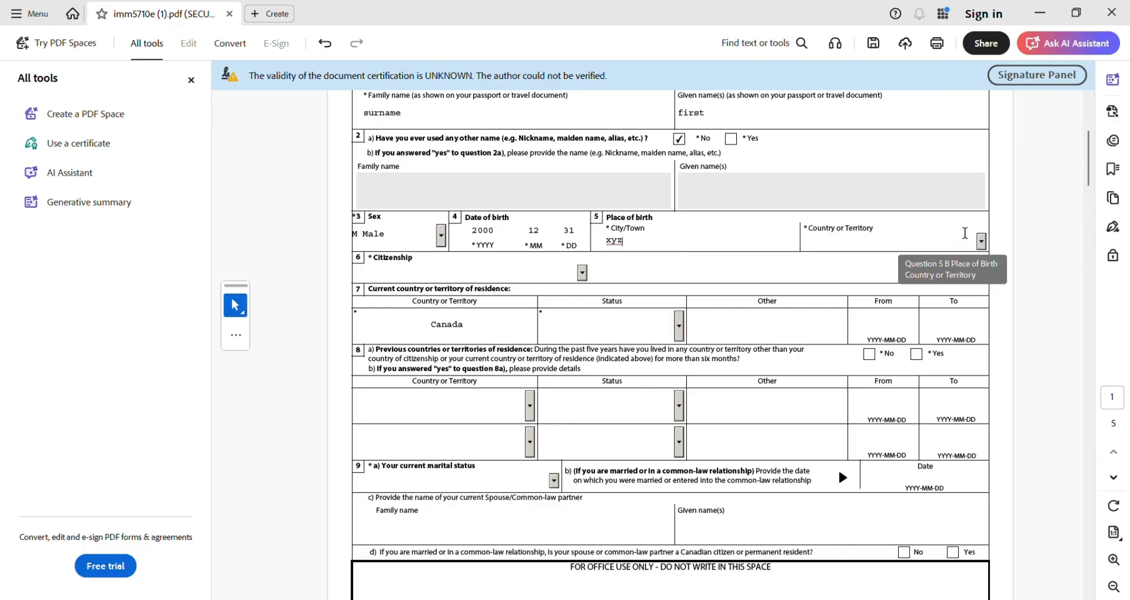
{"action": "left_click", "coordinate": [981, 242]}
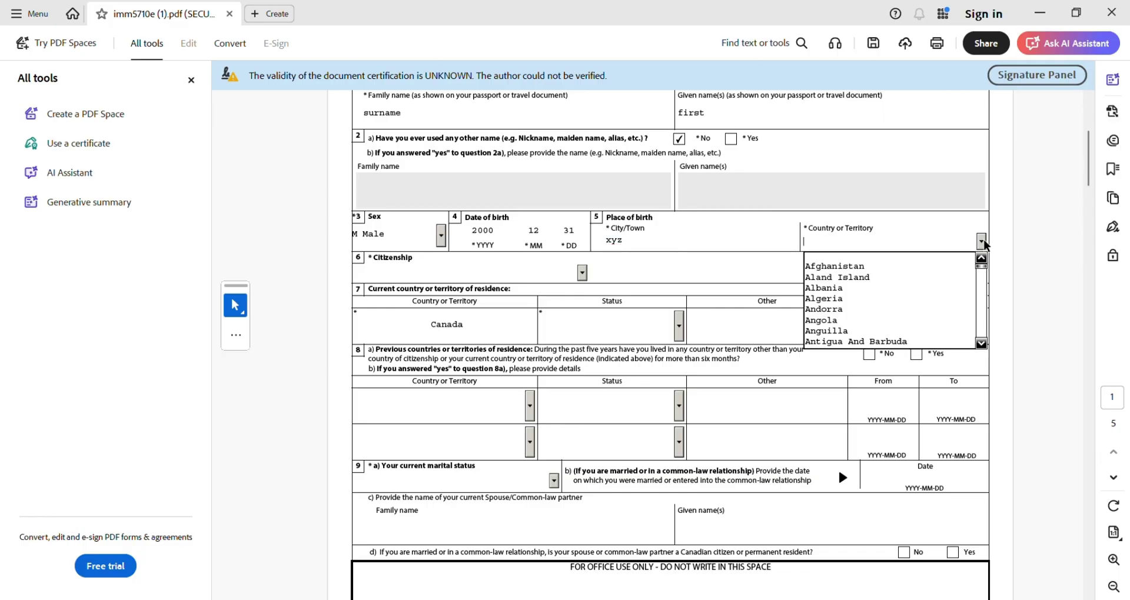
{"action": "type", "text": "Indonesia"}
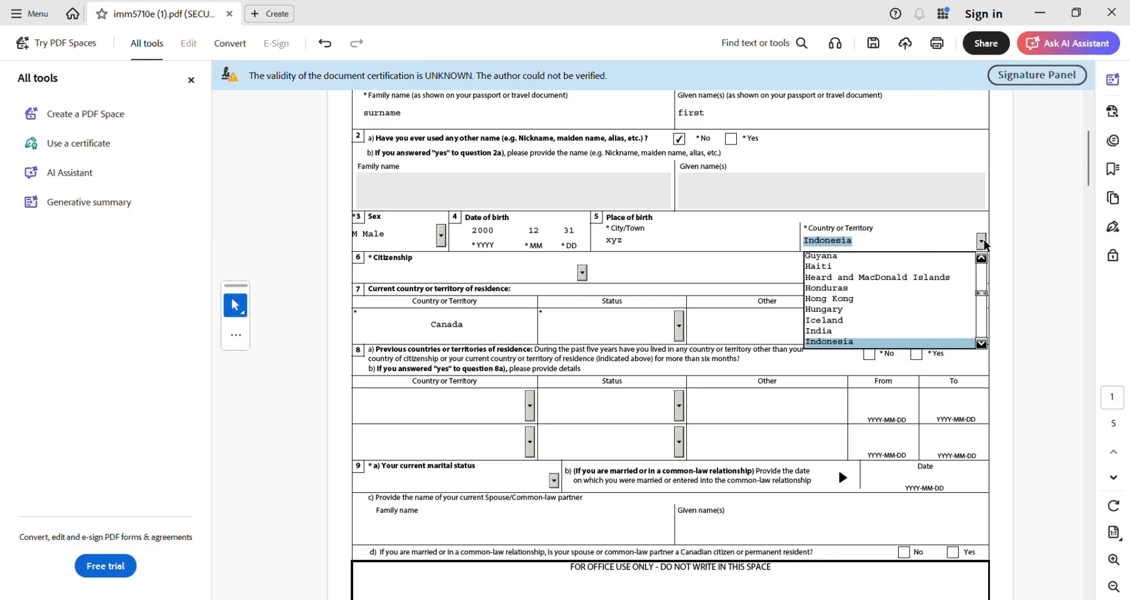
{"action": "left_click", "coordinate": [820, 332]}
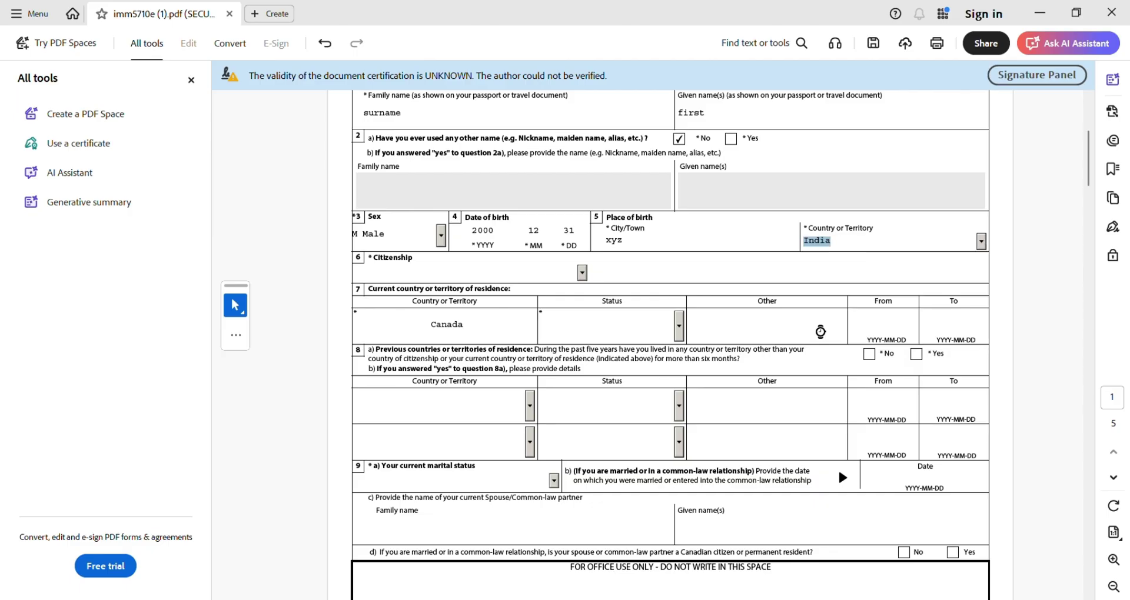
{"action": "left_click", "coordinate": [564, 270]}
{"action": "left_click", "coordinate": [582, 274]}
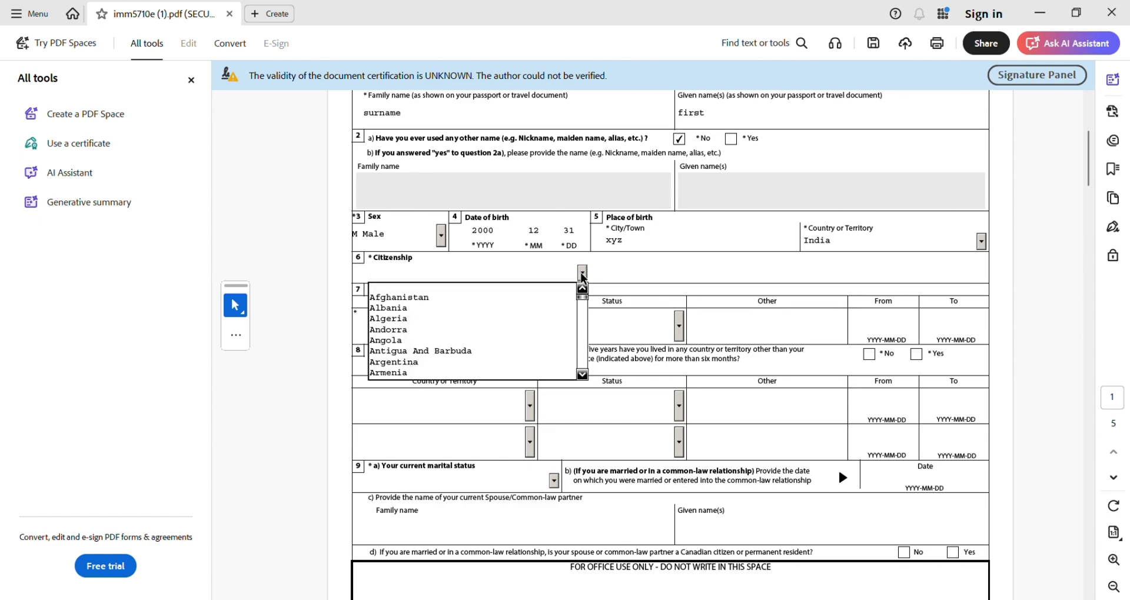
{"action": "type", "text": "in"}
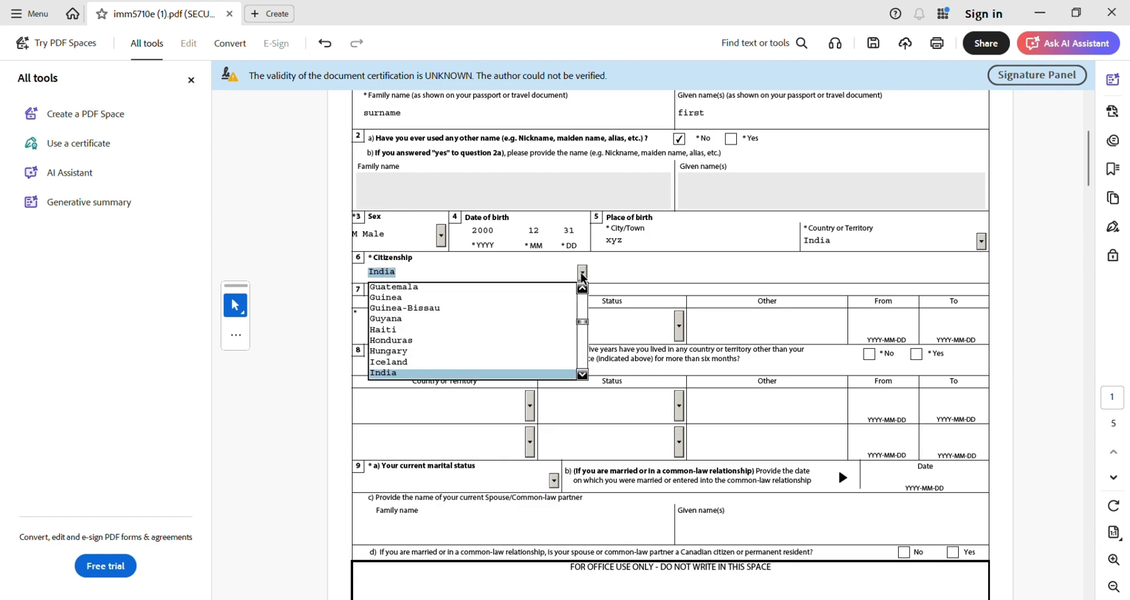
{"action": "key", "text": "Return"}
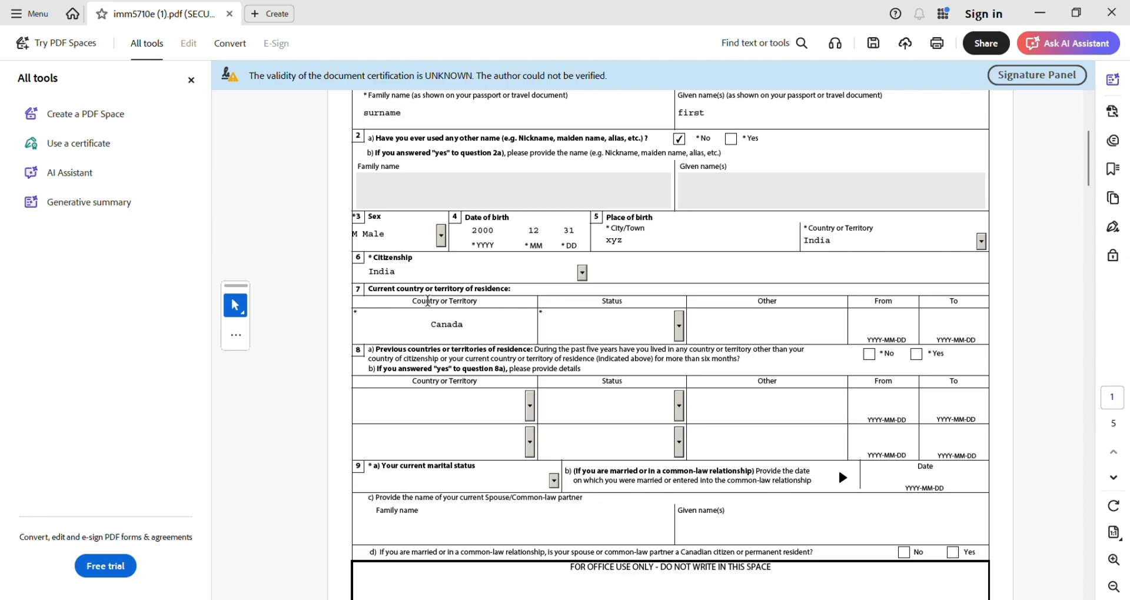
- Set Canada residence status to Student from 2023-12-31 and answer No to previous countries
{"action": "left_click", "coordinate": [470, 328]}
{"action": "left_click", "coordinate": [680, 331]}
{"action": "key", "text": "s"}
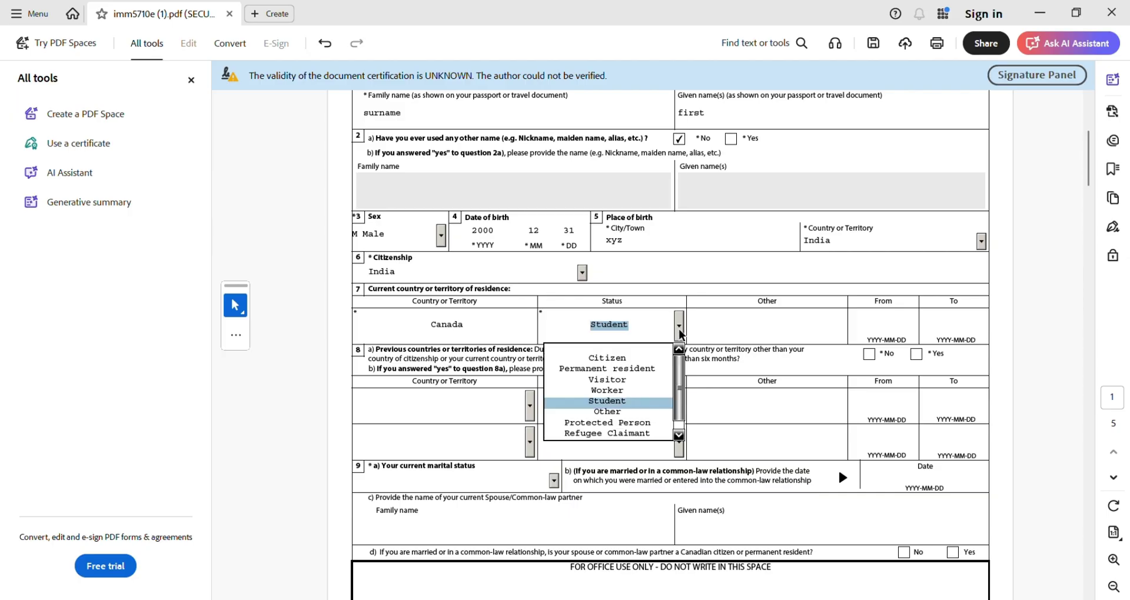
{"action": "key", "text": "Return"}
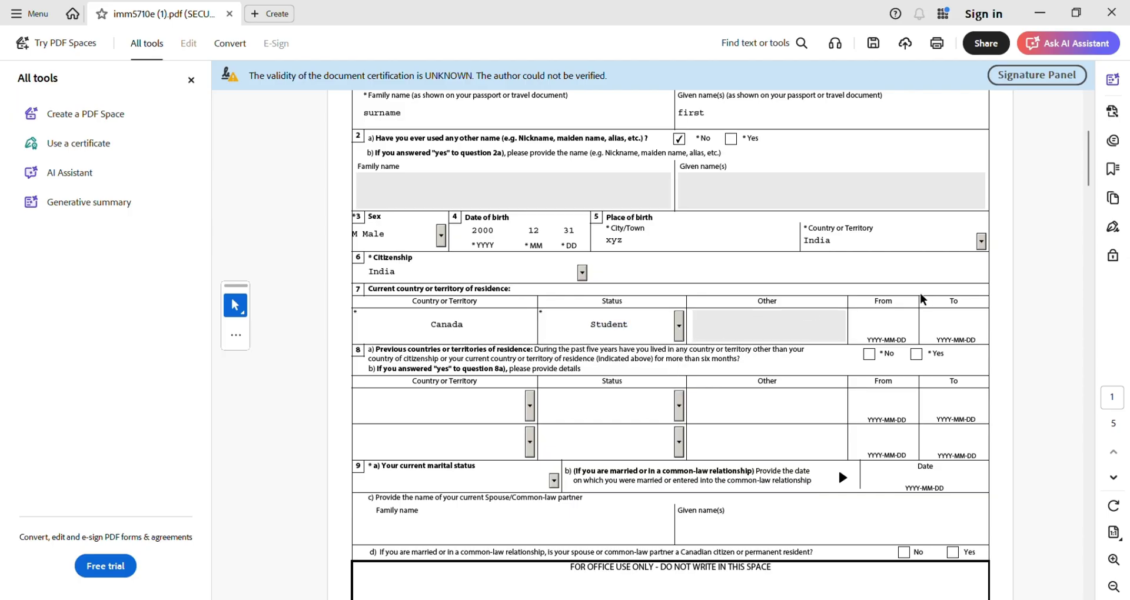
{"action": "left_click", "coordinate": [875, 323]}
{"action": "type", "text": "202"}
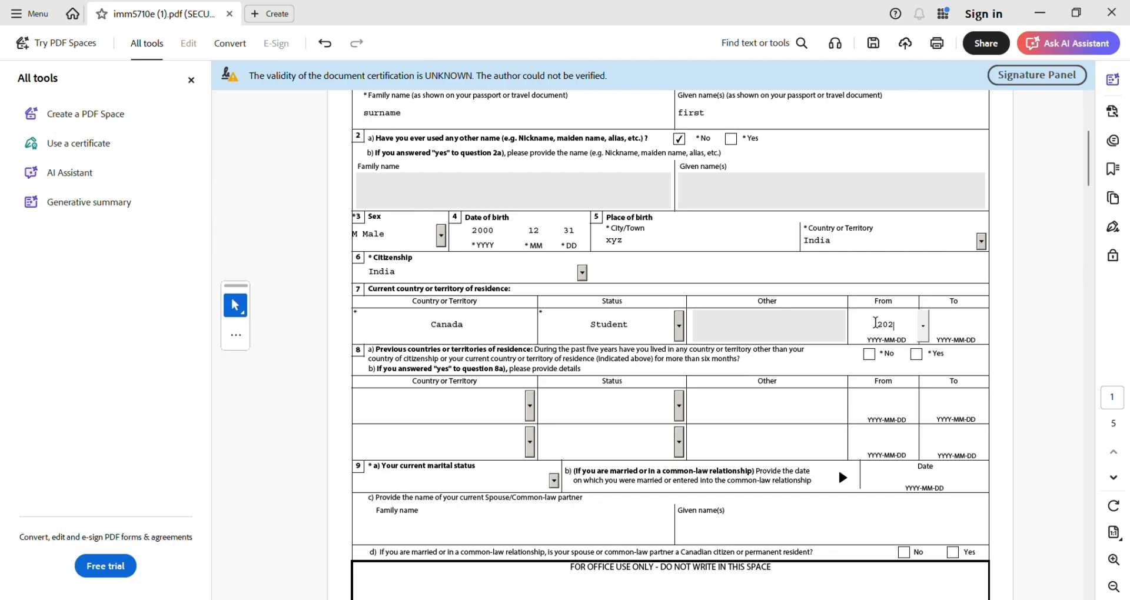
{"action": "type", "text": "3-12-31"}
{"action": "left_click", "coordinate": [938, 319]}
{"action": "type", "text": "202"}
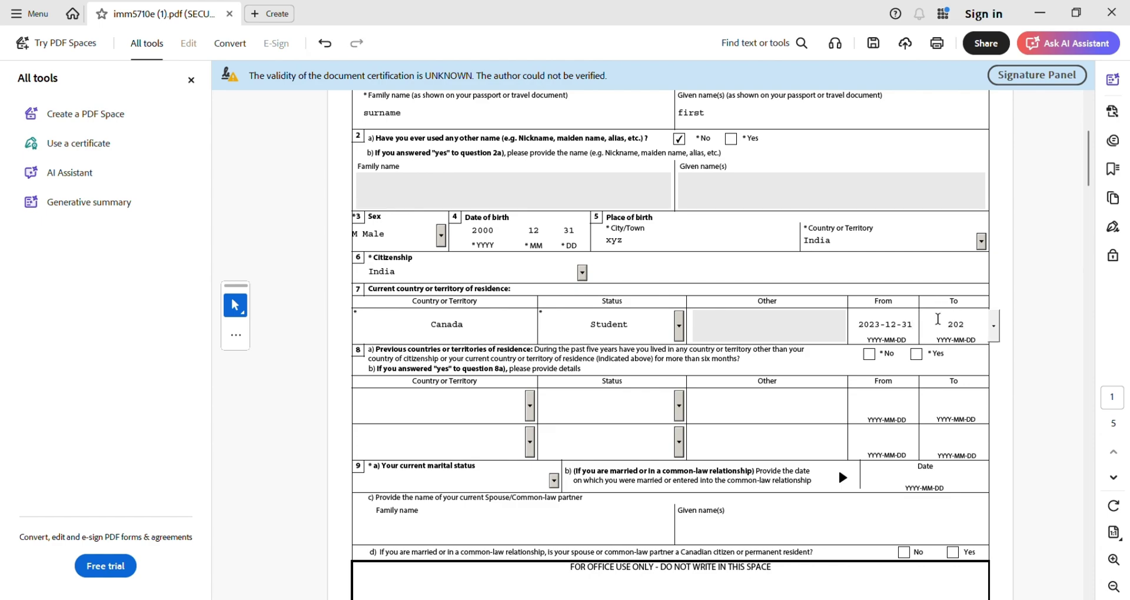
{"action": "type", "text": "5-12-10"}
{"action": "left_click", "coordinate": [867, 356]}
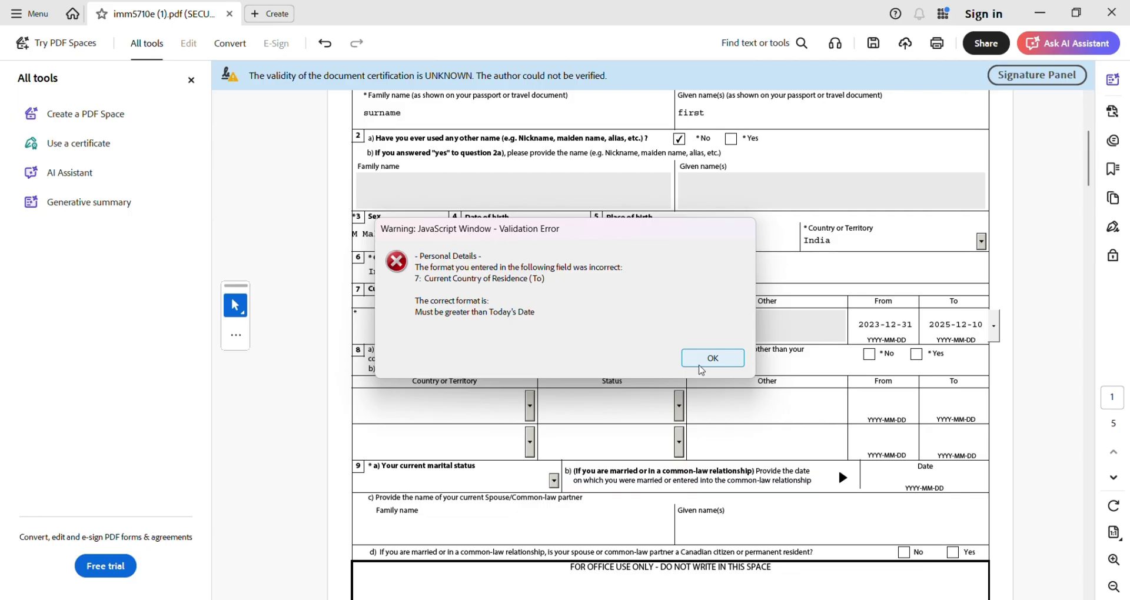
- Correct the residence end date to 30 December 2025 using the calendar
{"action": "left_click", "coordinate": [701, 369]}
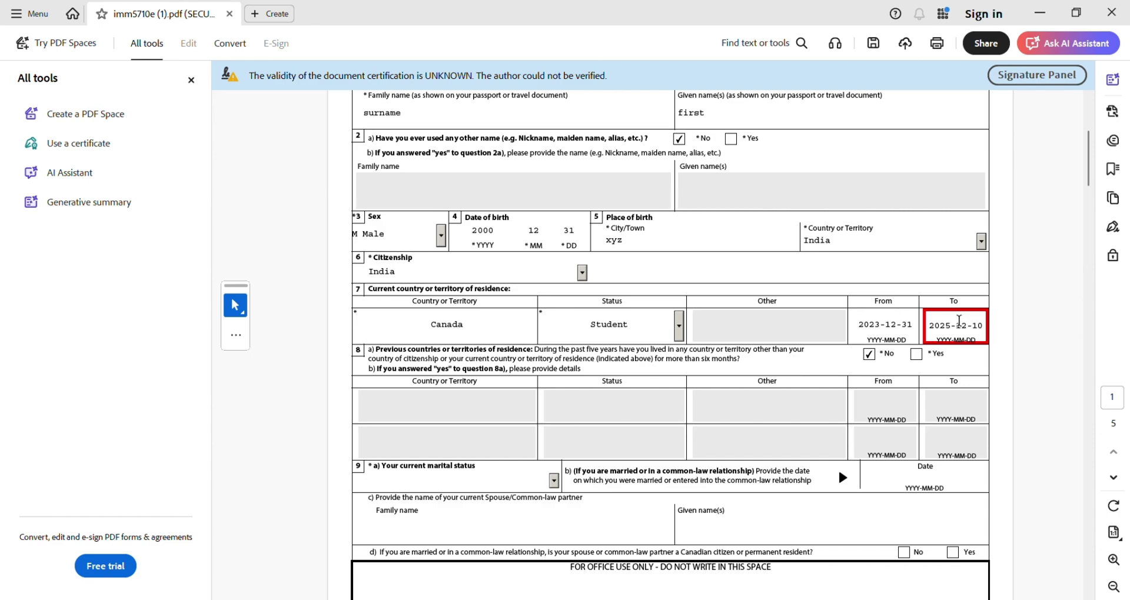
{"action": "left_click", "coordinate": [958, 320]}
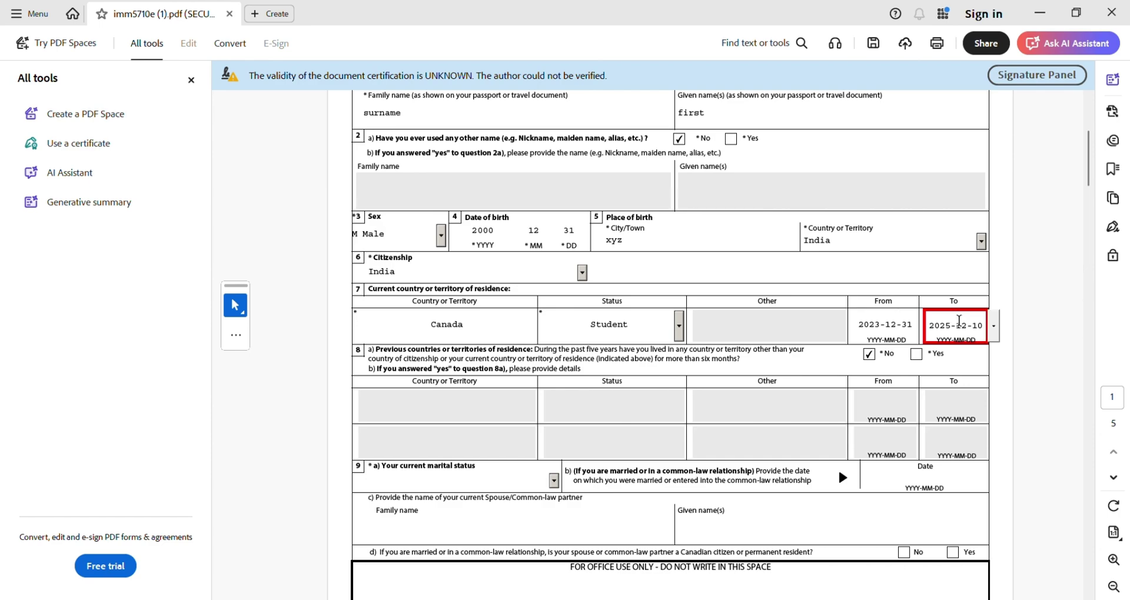
{"action": "left_click", "coordinate": [994, 327]}
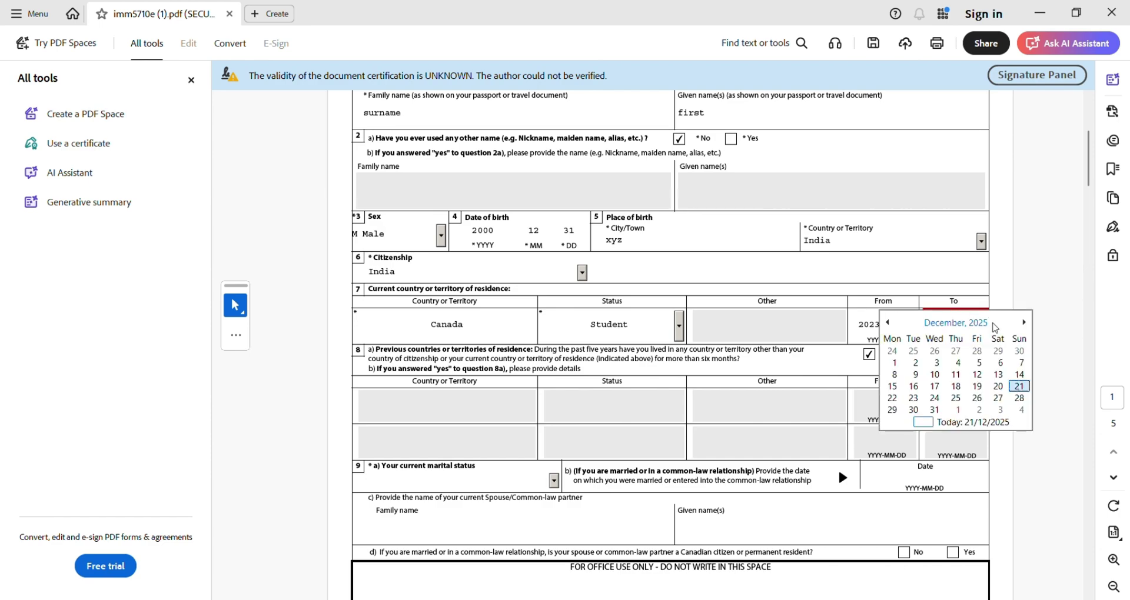
{"action": "left_click", "coordinate": [1013, 387]}
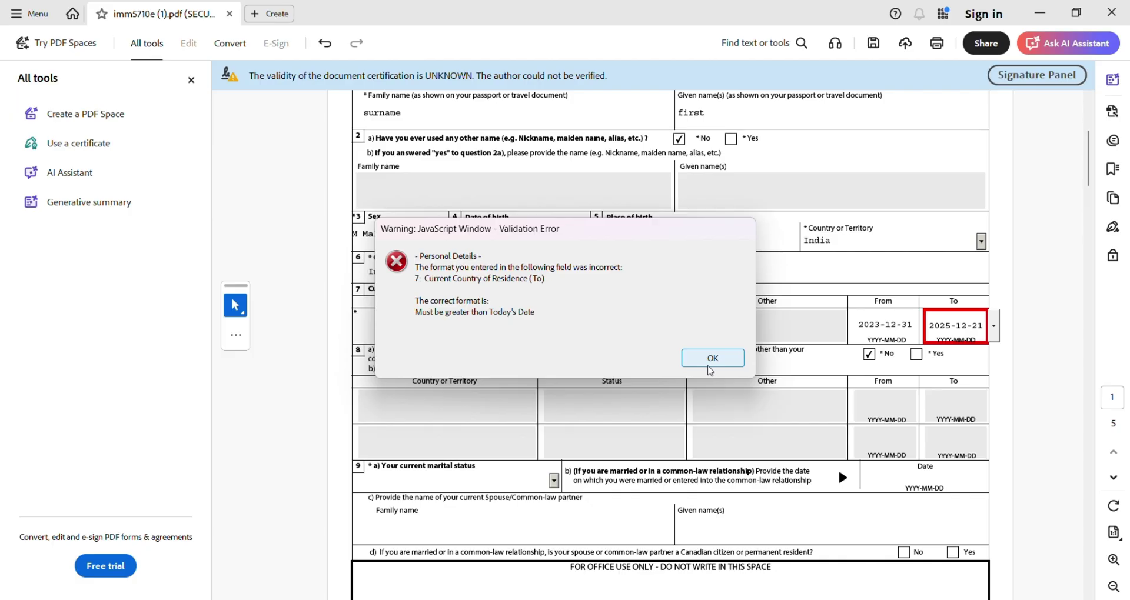
{"action": "left_click", "coordinate": [712, 360]}
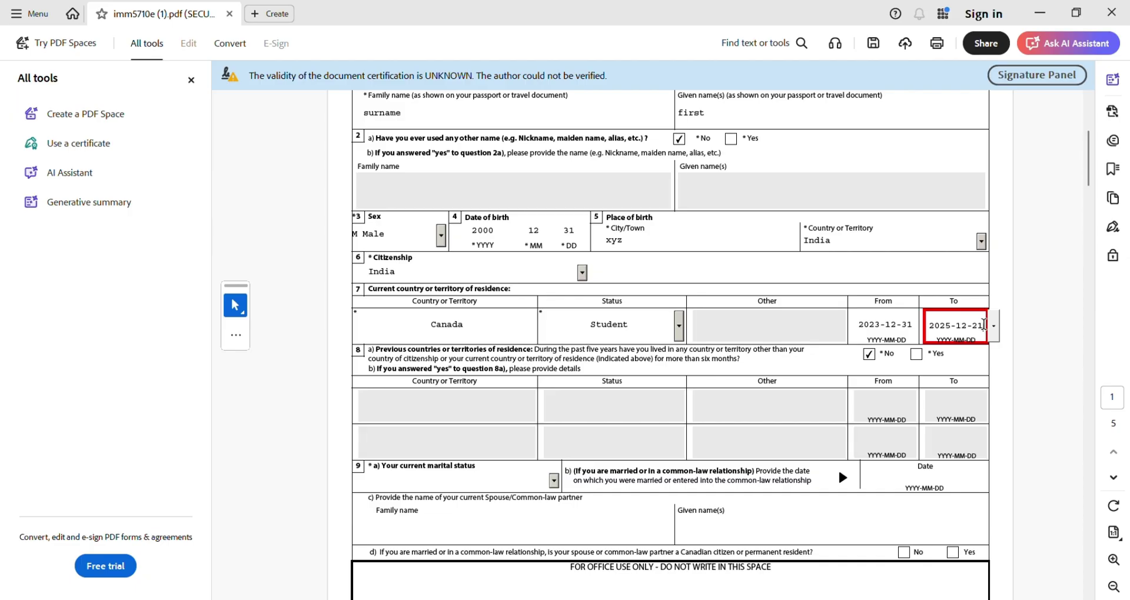
{"action": "left_click", "coordinate": [994, 331]}
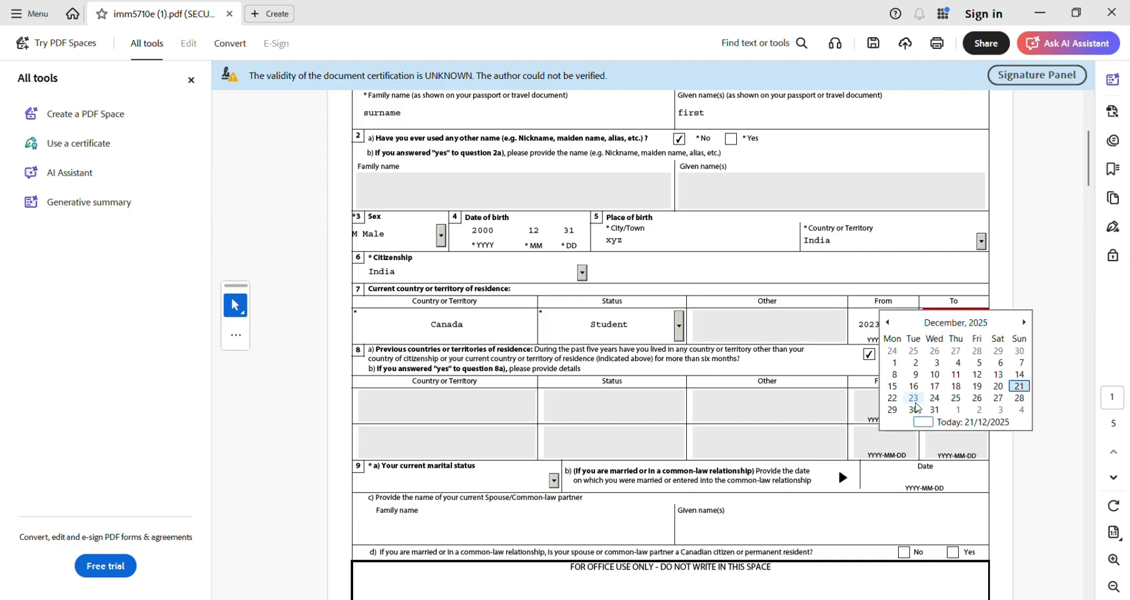
{"action": "left_click", "coordinate": [914, 406]}
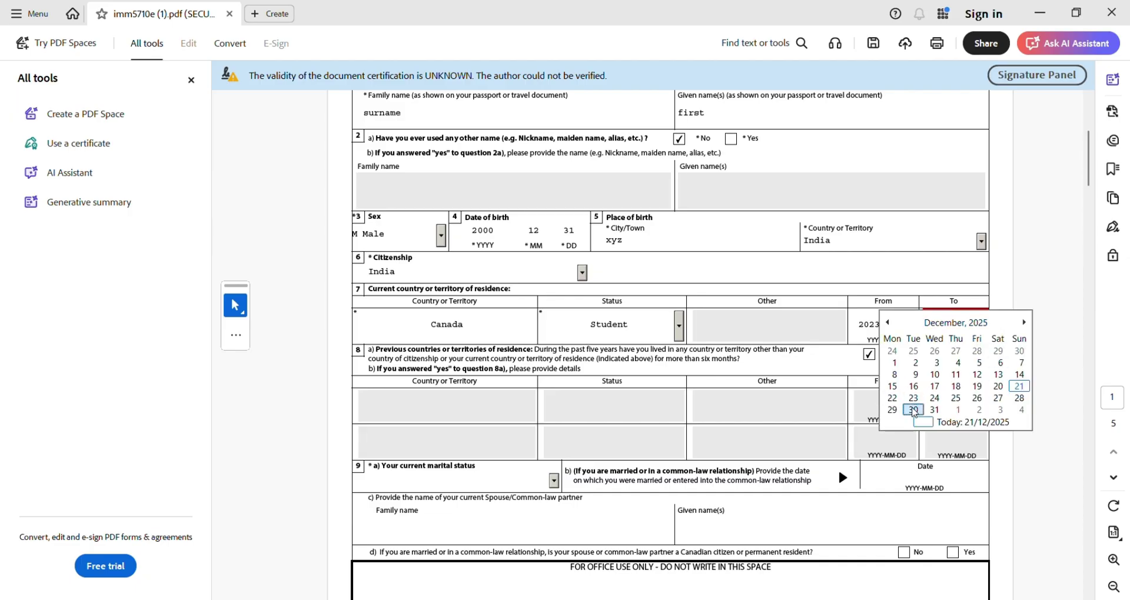
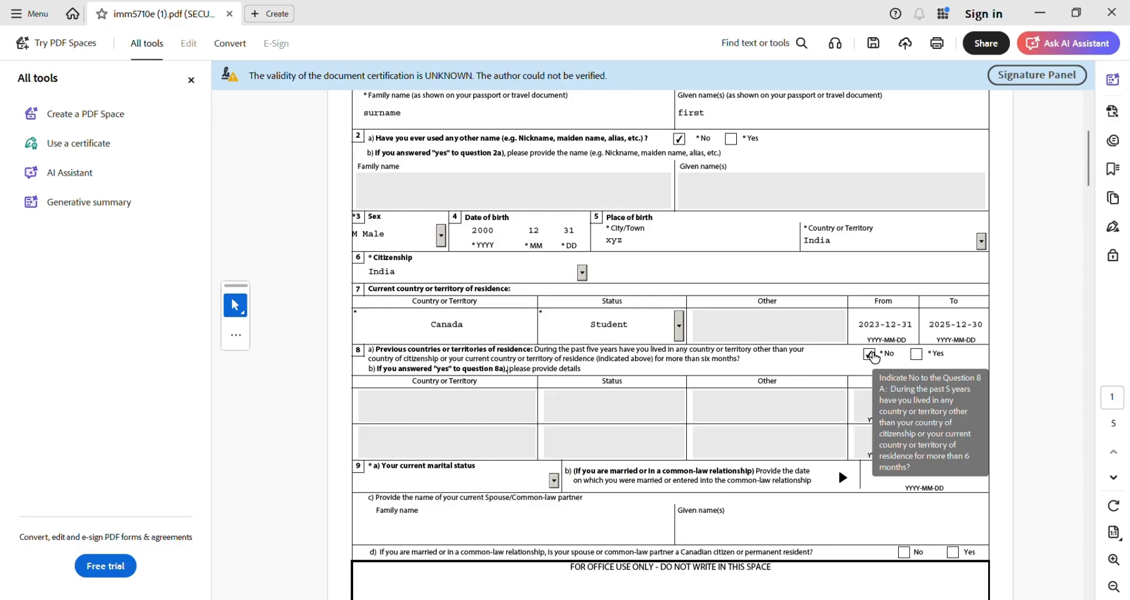
- Choose Single as the applicant's current marital status in question 9a
{"action": "scroll", "coordinate": [754, 396], "scroll_direction": "down", "scroll_amount": 5}
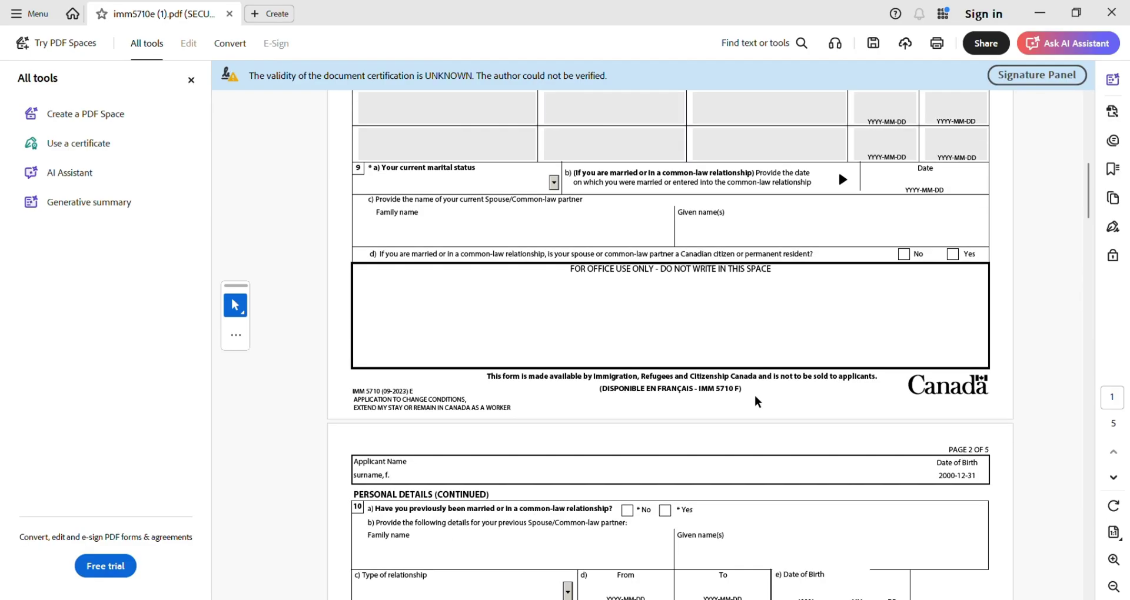
{"action": "scroll", "coordinate": [757, 402], "scroll_direction": "up", "scroll_amount": 1}
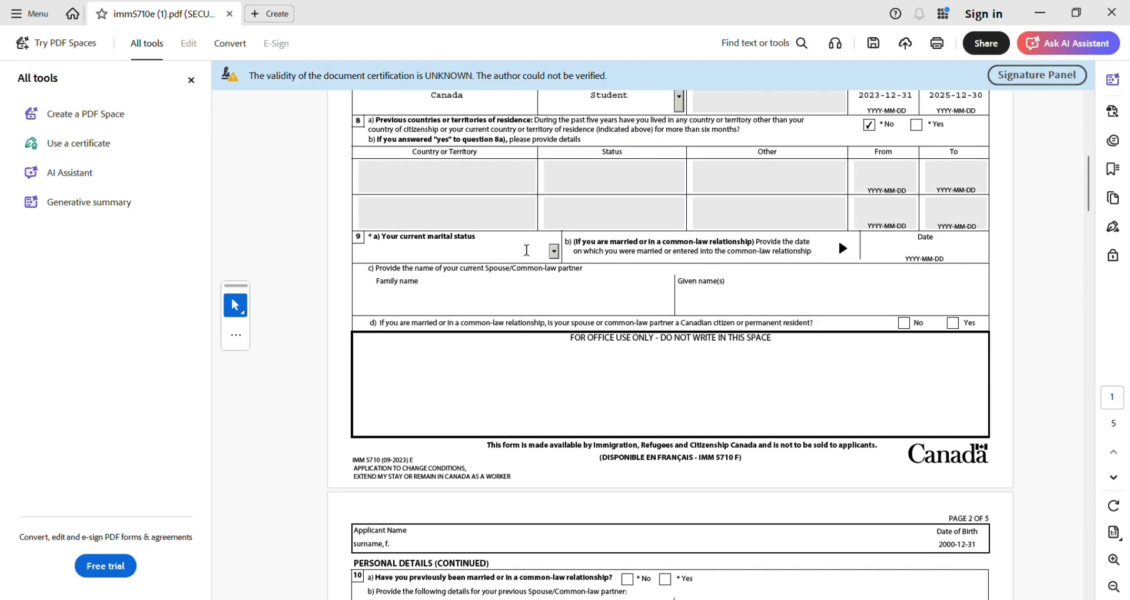
{"action": "left_click", "coordinate": [554, 251]}
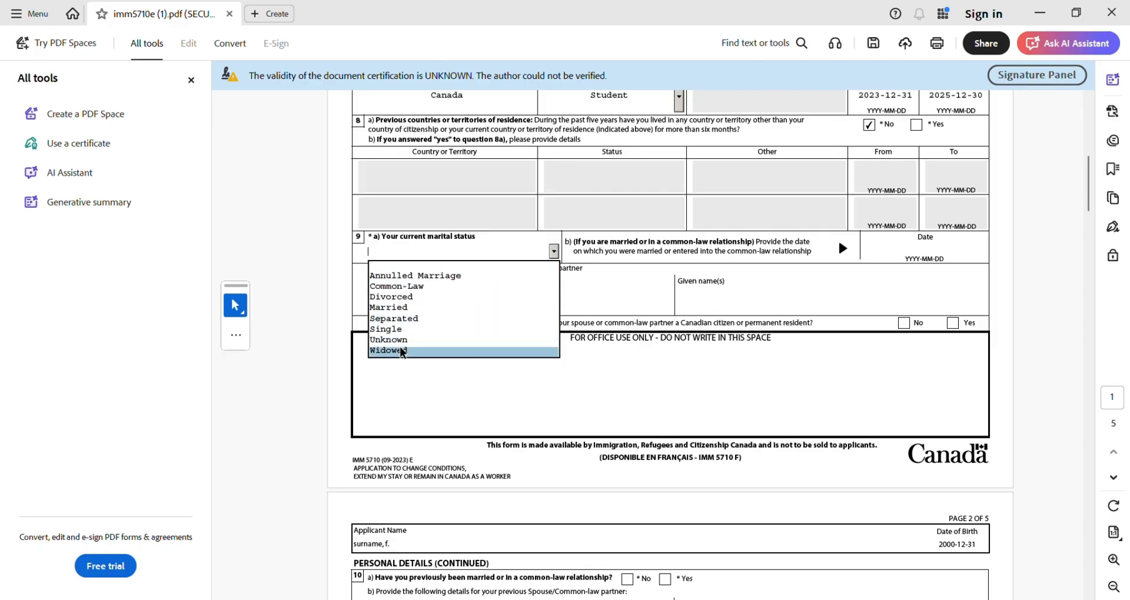
{"action": "left_click", "coordinate": [402, 330]}
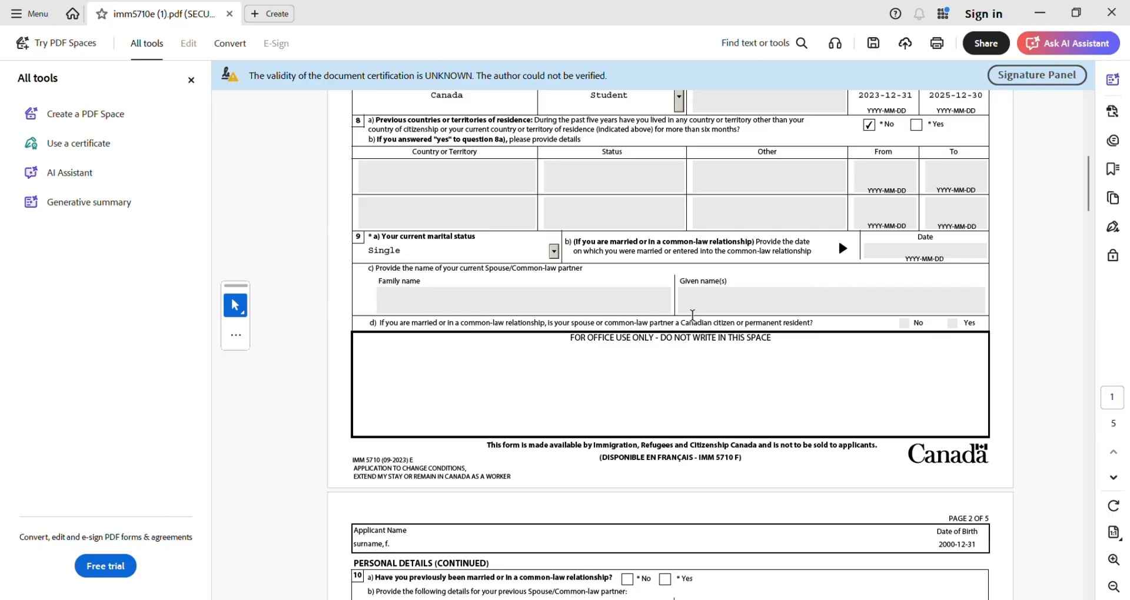
{"action": "scroll", "coordinate": [677, 320], "scroll_direction": "down", "scroll_amount": 5}
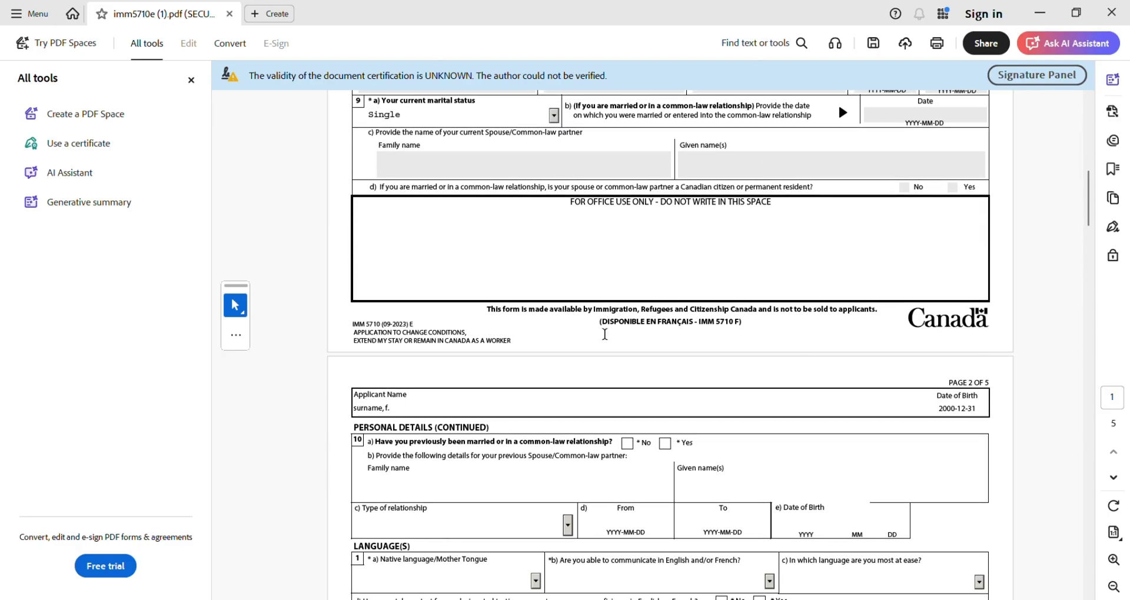
{"action": "scroll", "coordinate": [605, 333], "scroll_direction": "down", "scroll_amount": 4}
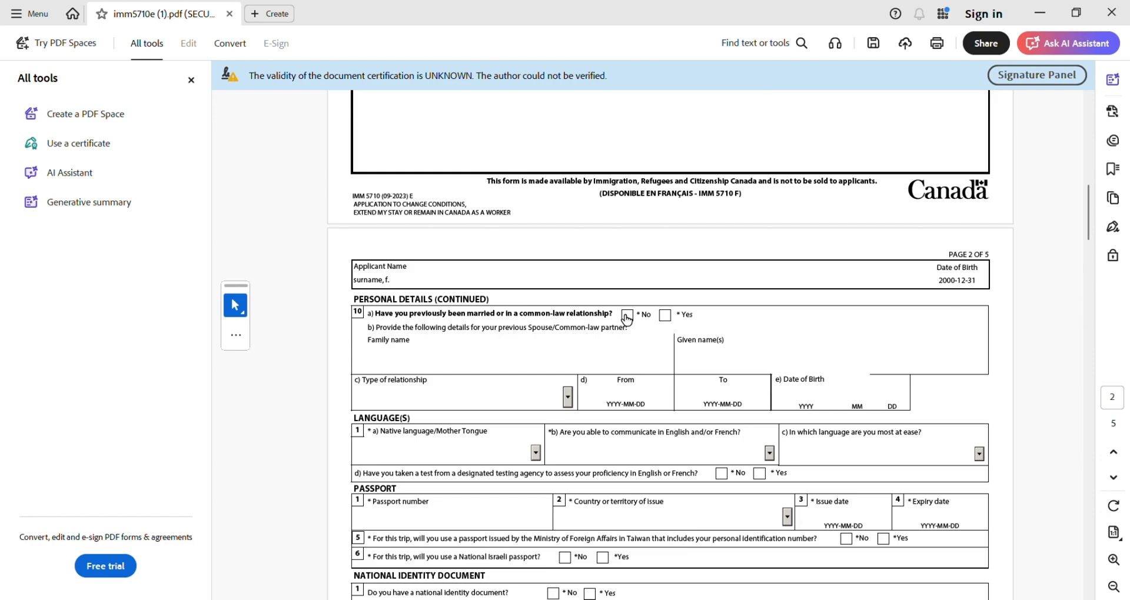
- Answer No to having a previous marriage or common-law relationship
{"action": "left_click", "coordinate": [627, 318]}
{"action": "scroll", "coordinate": [542, 342], "scroll_direction": "down", "scroll_amount": 2}
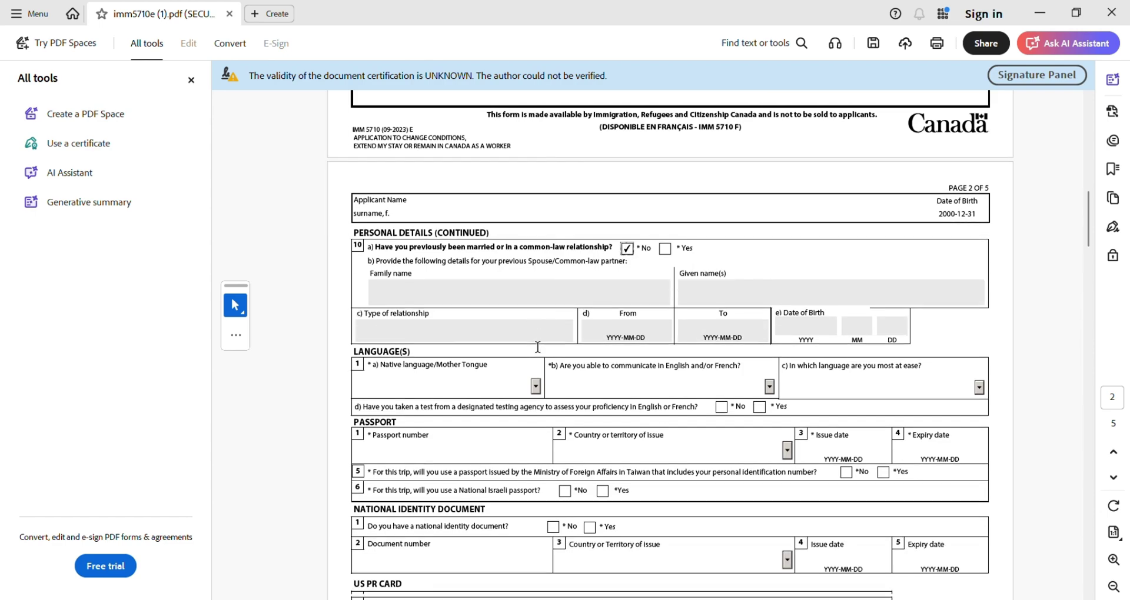
{"action": "scroll", "coordinate": [538, 347], "scroll_direction": "down", "scroll_amount": 3}
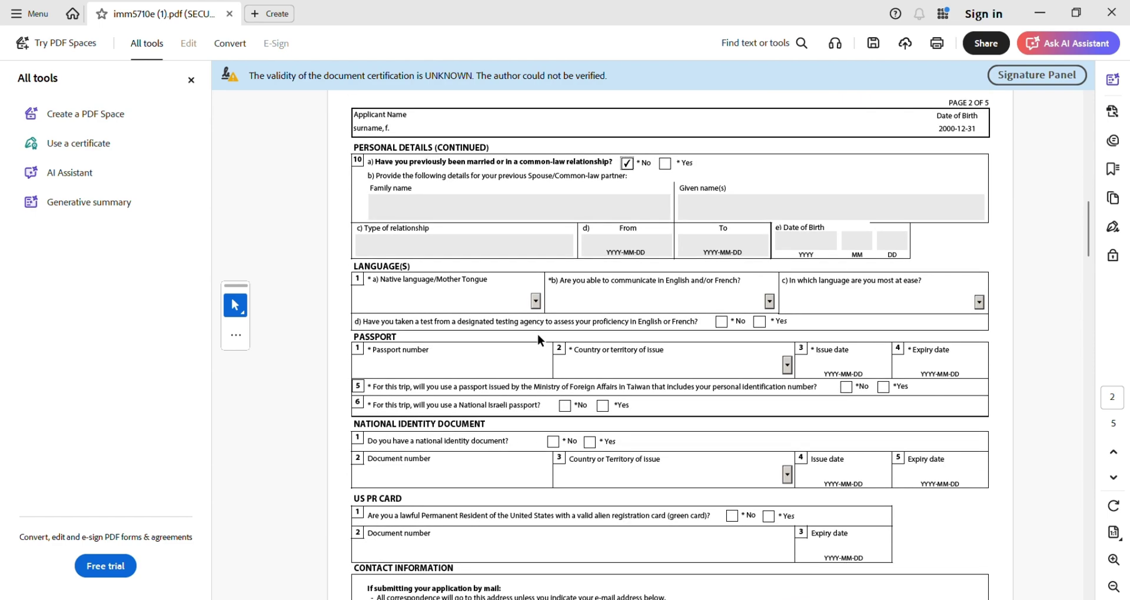
- Choose Hindi as the applicant's native language
{"action": "left_click", "coordinate": [536, 303]}
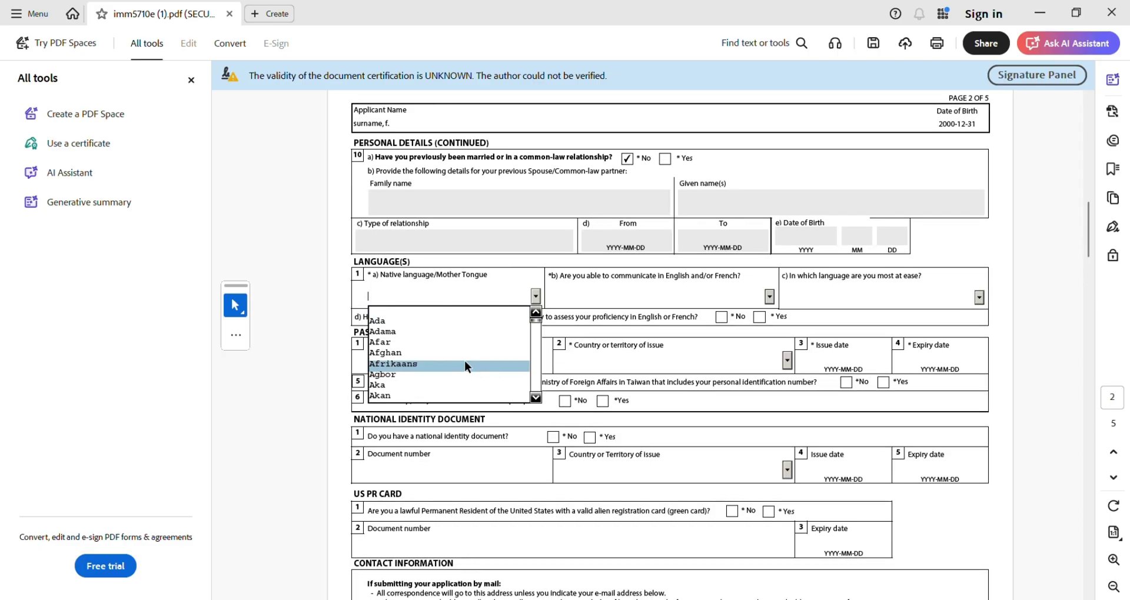
{"action": "scroll", "coordinate": [465, 362], "scroll_direction": "down", "scroll_amount": 9}
{"action": "scroll", "coordinate": [464, 359], "scroll_direction": "up", "scroll_amount": 13}
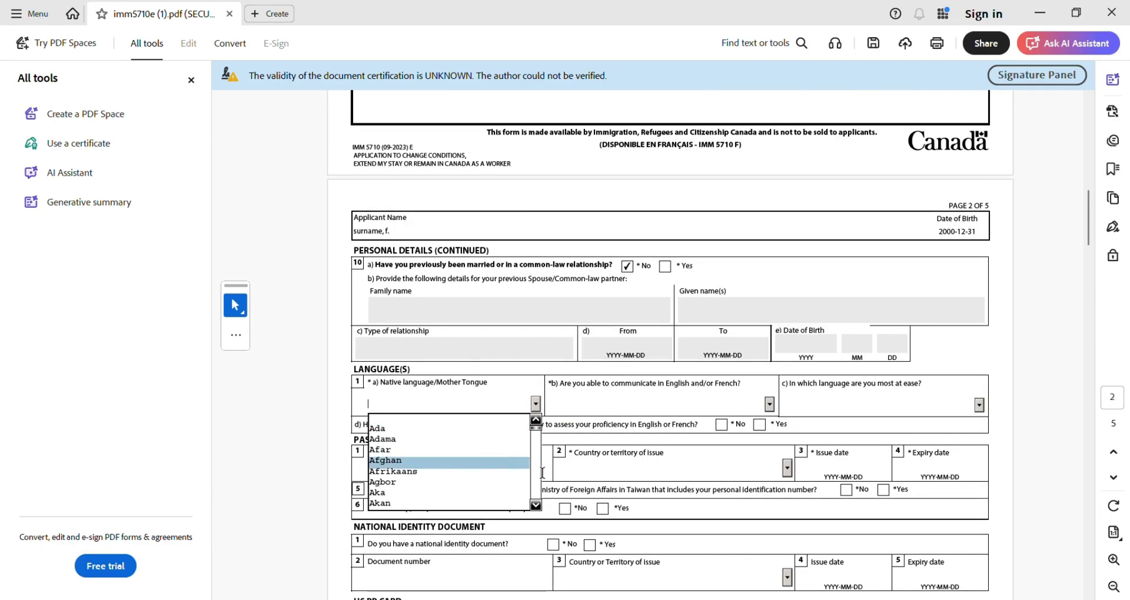
{"action": "scroll", "coordinate": [532, 476], "scroll_direction": "up", "scroll_amount": 5}
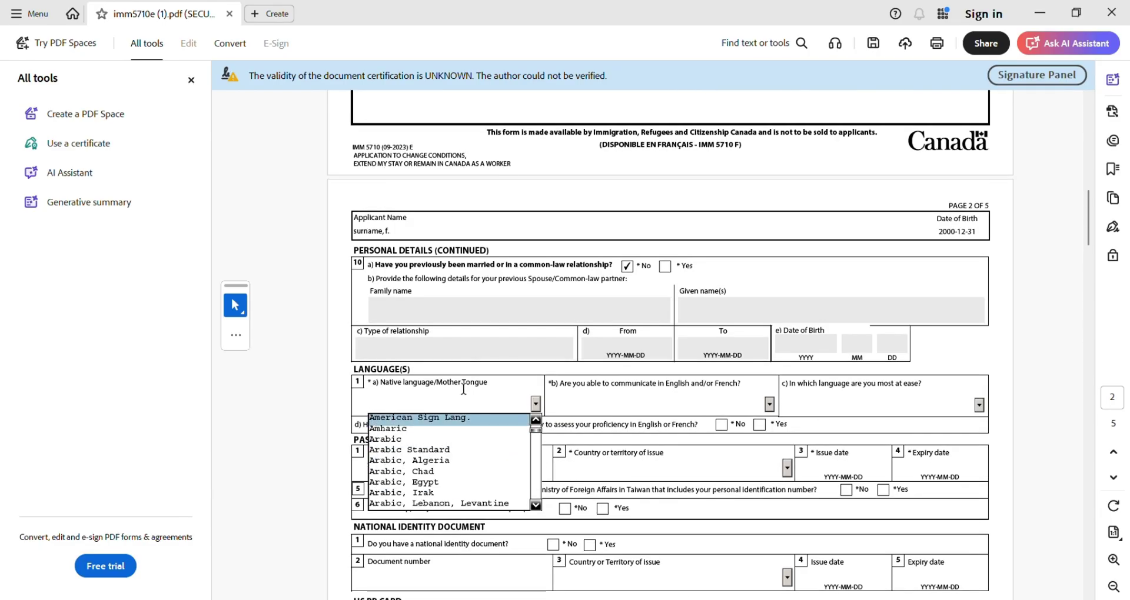
{"action": "key", "text": "h"}
{"action": "key", "text": "i"}
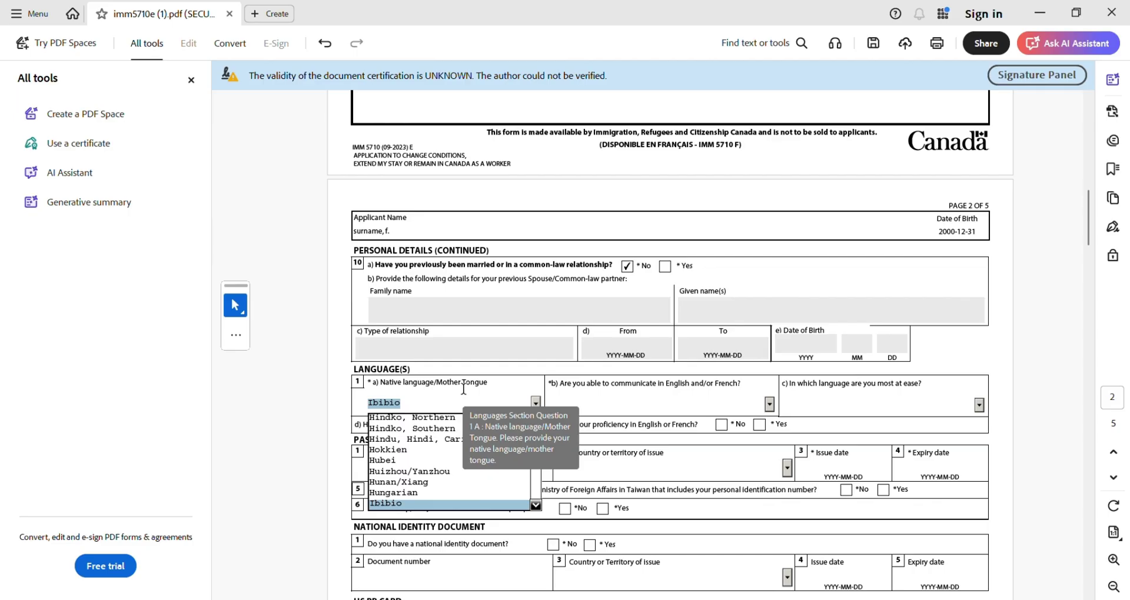
{"action": "key", "text": "h"}
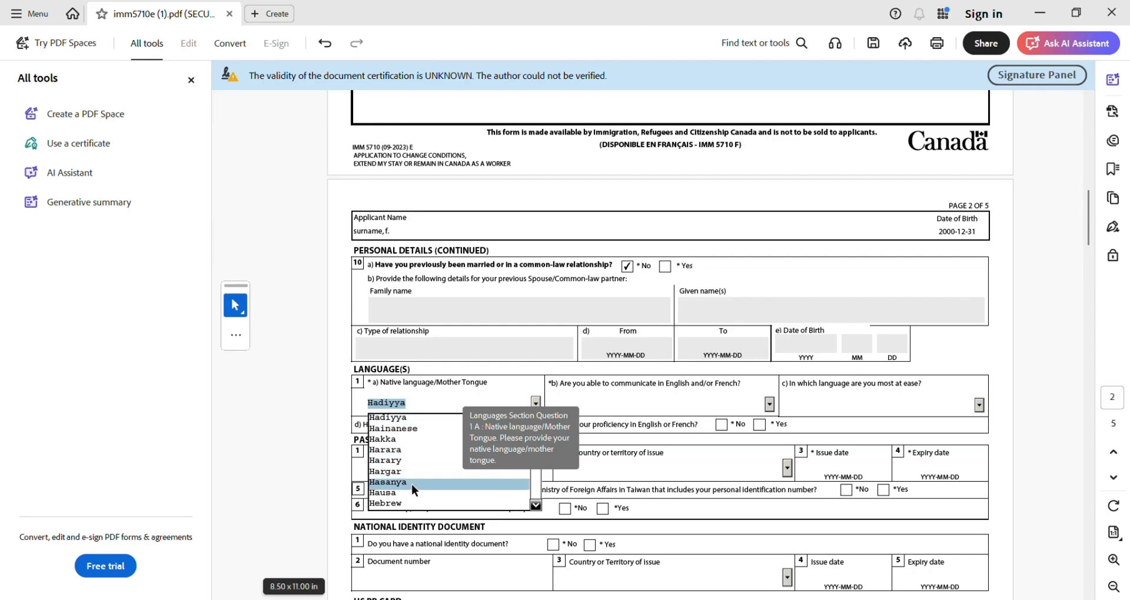
{"action": "scroll", "coordinate": [412, 483], "scroll_direction": "down", "scroll_amount": 2}
{"action": "scroll", "coordinate": [412, 405], "scroll_direction": "down", "scroll_amount": 1}
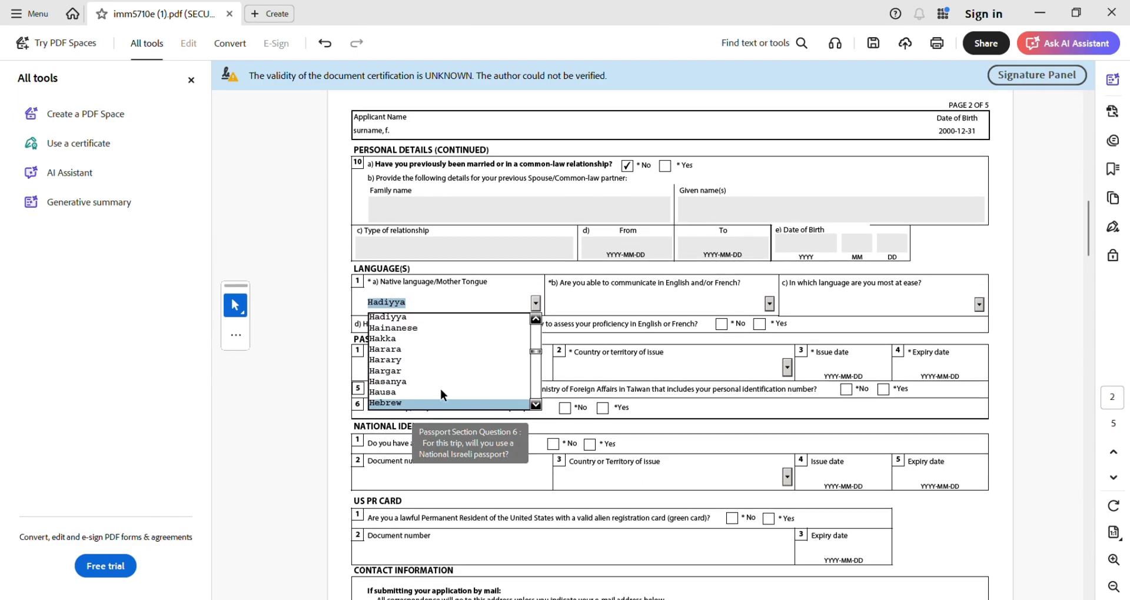
{"action": "left_click", "coordinate": [535, 320]}
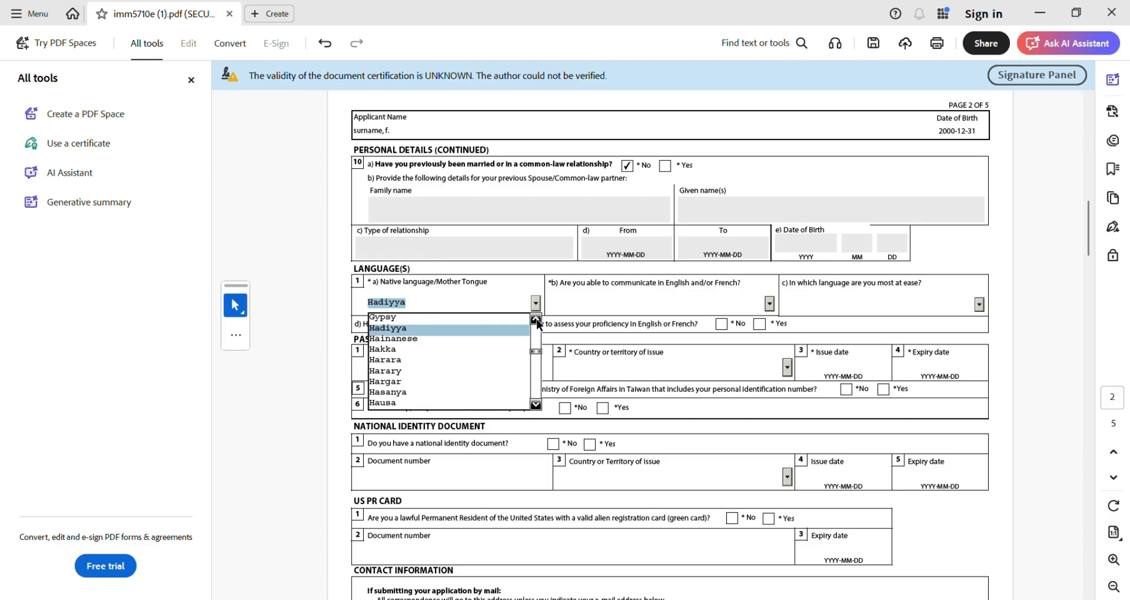
{"action": "left_click", "coordinate": [536, 405]}
{"action": "left_click", "coordinate": [535, 405]}
{"action": "left_click", "coordinate": [535, 405]}
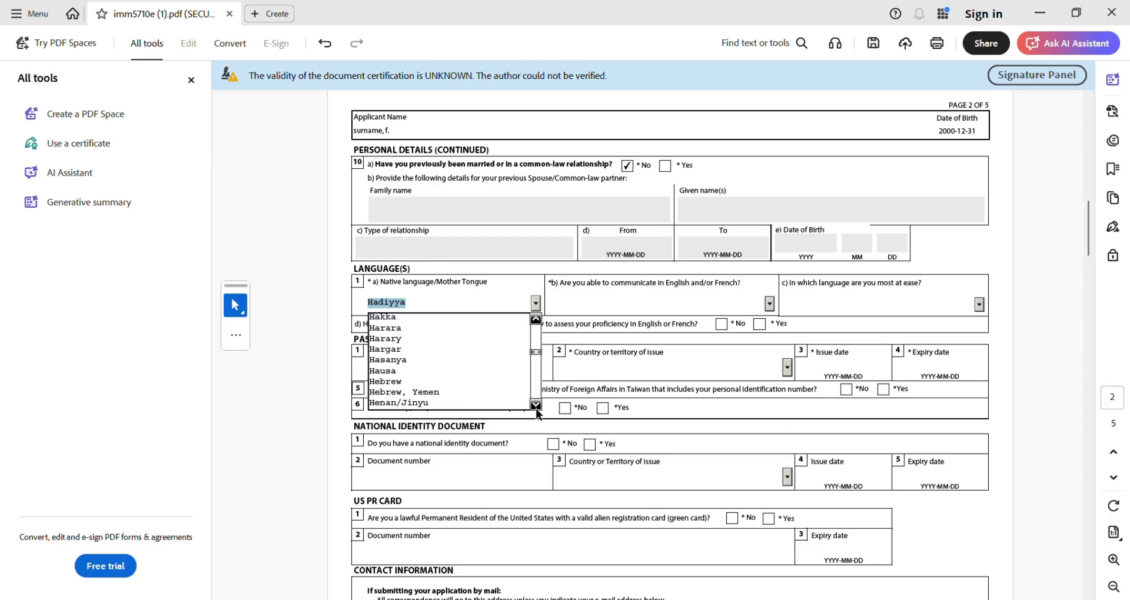
{"action": "left_click", "coordinate": [536, 404]}
{"action": "left_click", "coordinate": [535, 405]}
{"action": "left_click", "coordinate": [535, 405]}
{"action": "left_click", "coordinate": [536, 405]}
{"action": "left_click", "coordinate": [400, 381]}
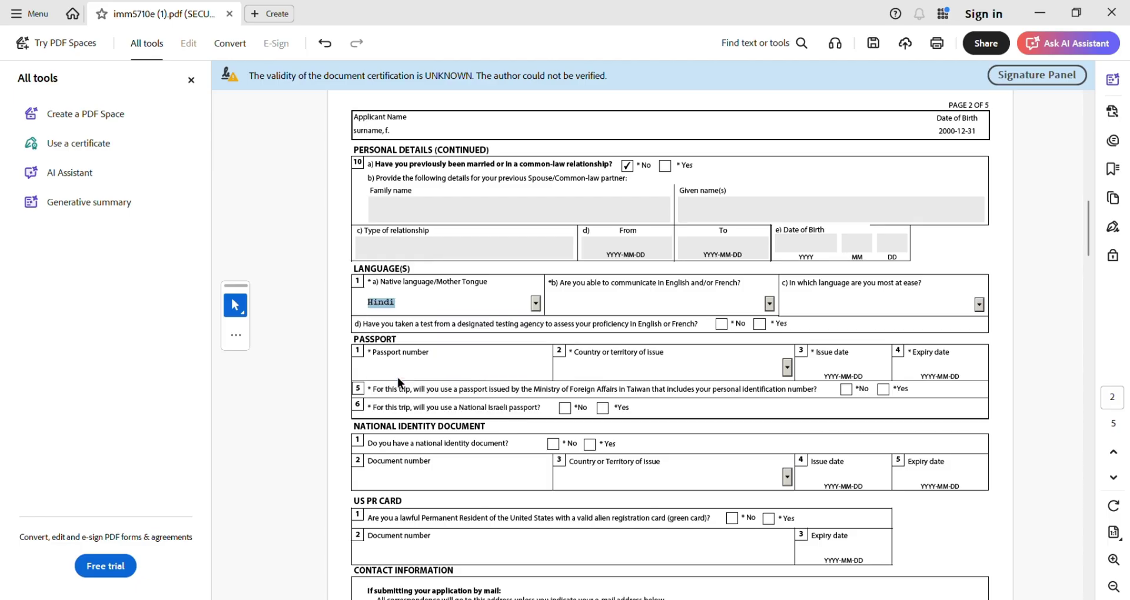
- State that the applicant communicates in English
{"action": "left_click", "coordinate": [764, 300]}
{"action": "left_click", "coordinate": [768, 304]}
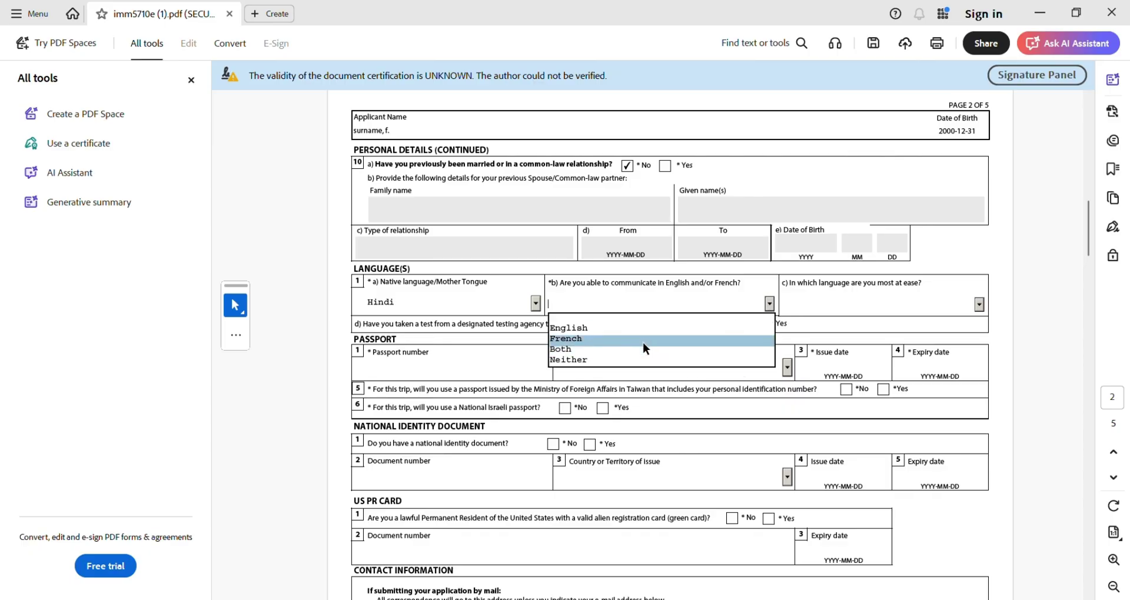
{"action": "left_click", "coordinate": [641, 330]}
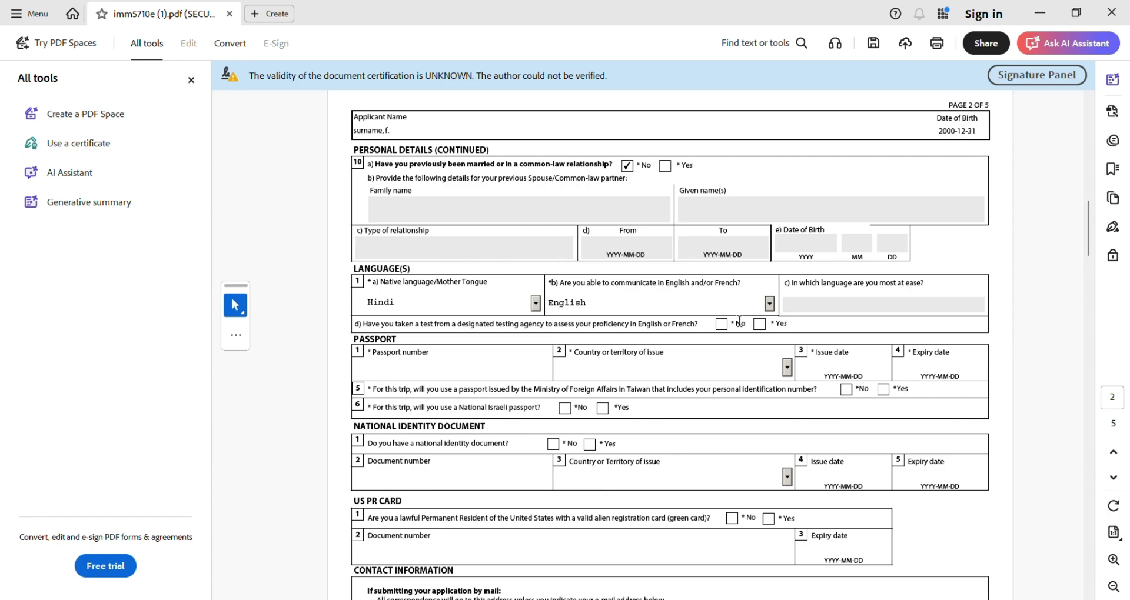
- Answer No to the language test and enter the passport number with country IND
{"action": "left_click", "coordinate": [722, 327]}
{"action": "type", "text": "98383"}
{"action": "left_click", "coordinate": [604, 370]}
{"action": "type", "text": "IND (India"}
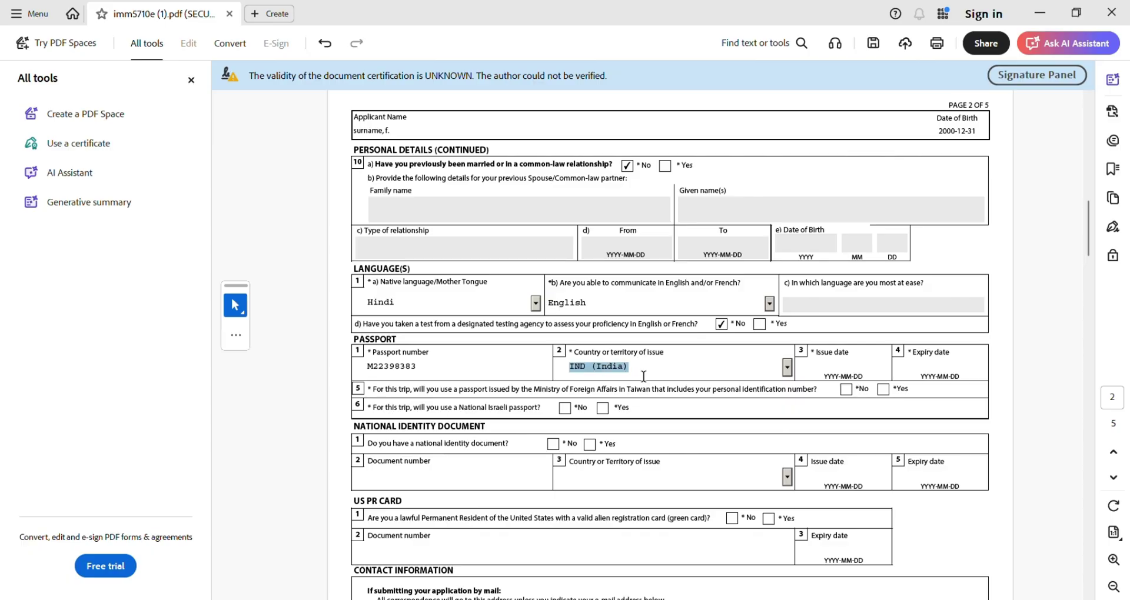
- Date the passport 2020-12-12 to 2030-12-11 and answer No to national identity document
{"action": "left_click", "coordinate": [837, 363]}
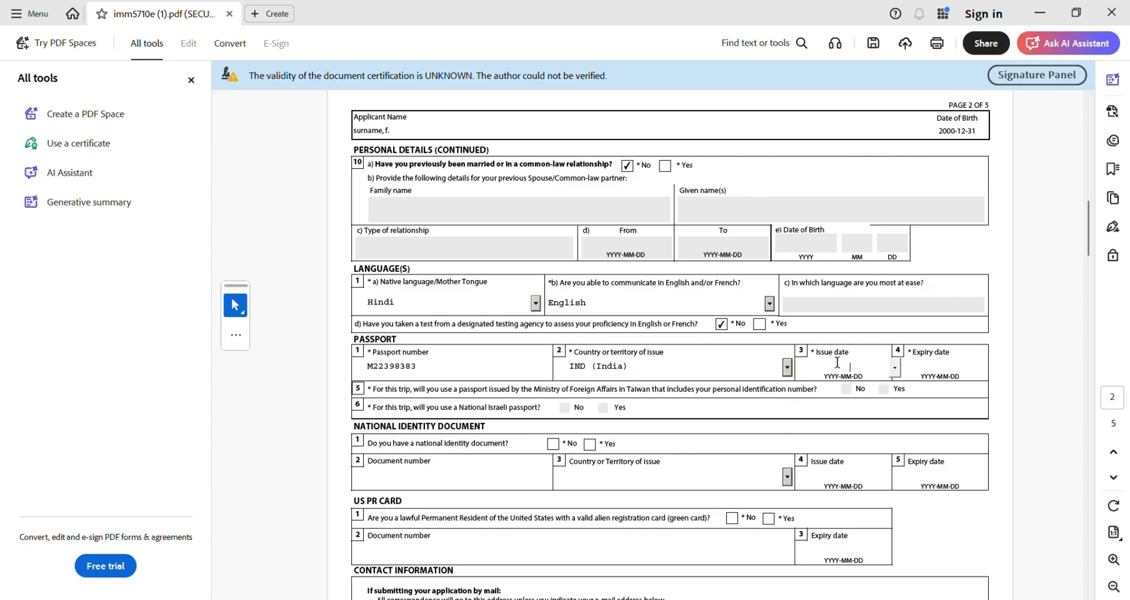
{"action": "type", "text": "2020-12-12"}
{"action": "left_click", "coordinate": [927, 370]}
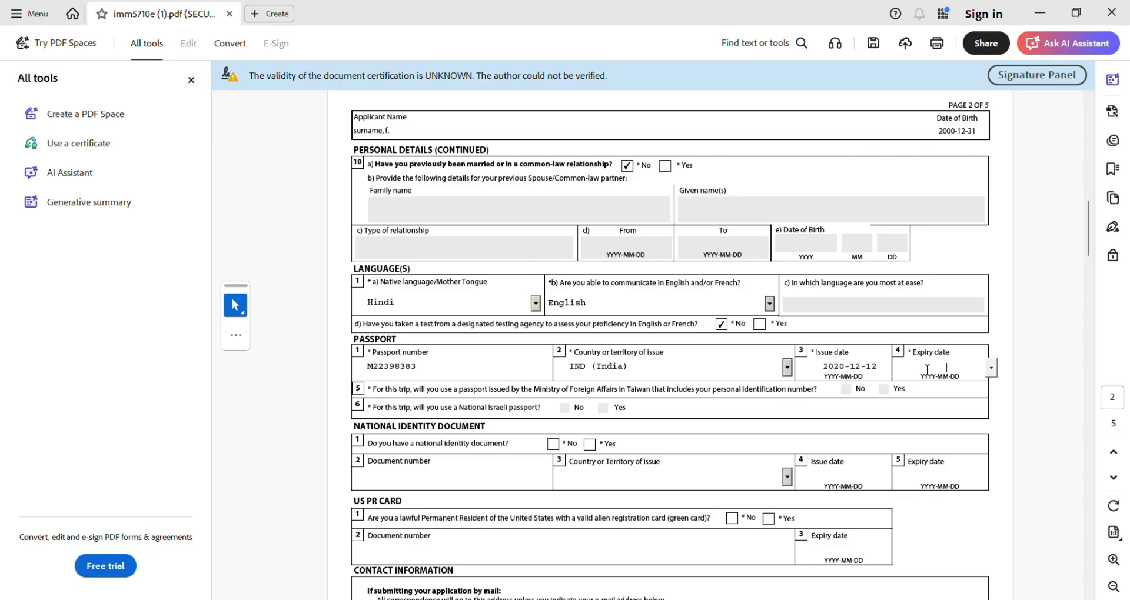
{"action": "type", "text": "2030-12-11"}
{"action": "left_click", "coordinate": [589, 445]}
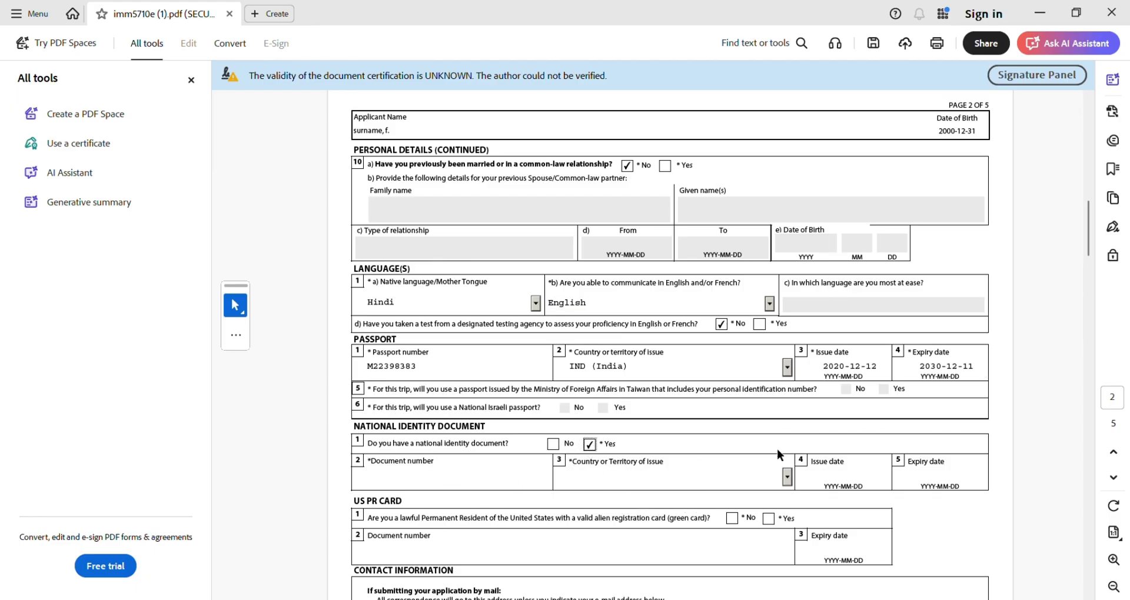
{"action": "left_click", "coordinate": [552, 446]}
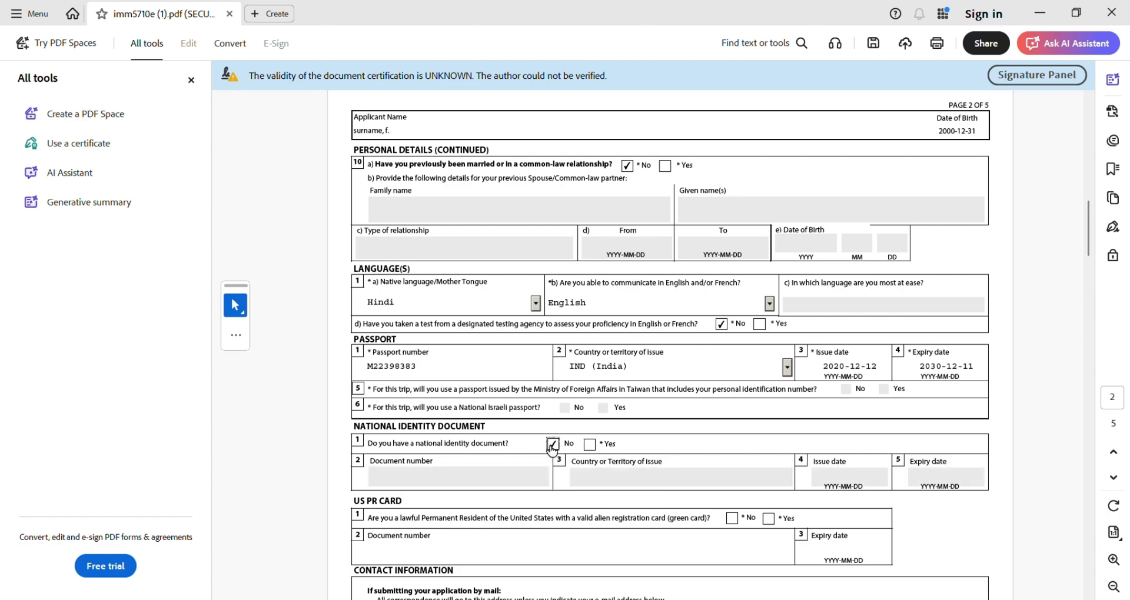
- Answer No to holding a US permanent resident card
{"action": "scroll", "coordinate": [552, 450], "scroll_direction": "down", "scroll_amount": 3}
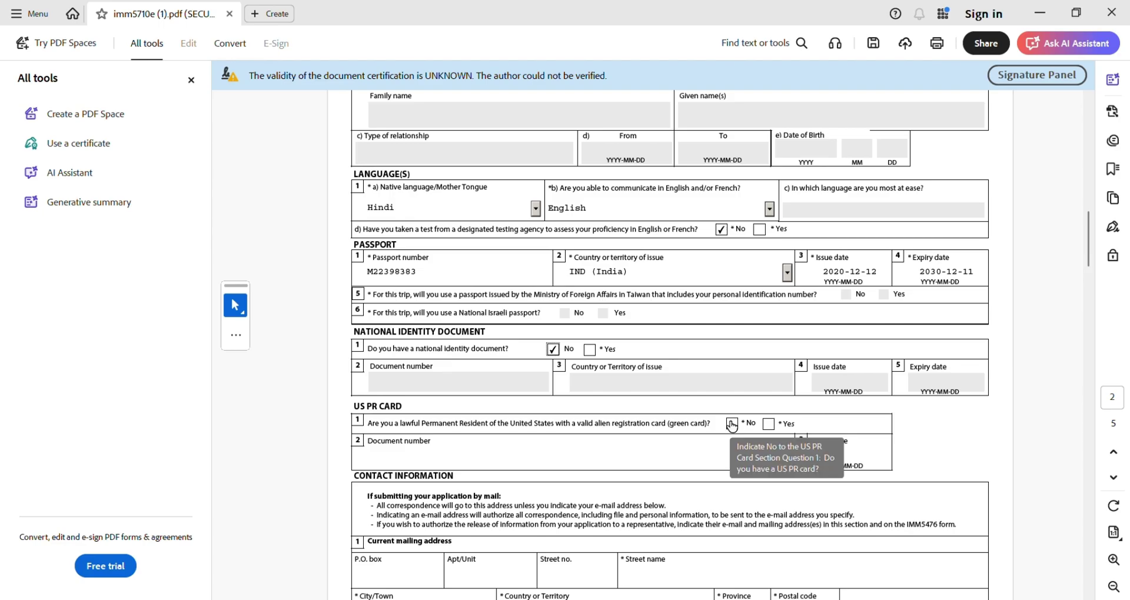
{"action": "left_click", "coordinate": [732, 425]}
{"action": "scroll", "coordinate": [731, 423], "scroll_direction": "down", "scroll_amount": 2}
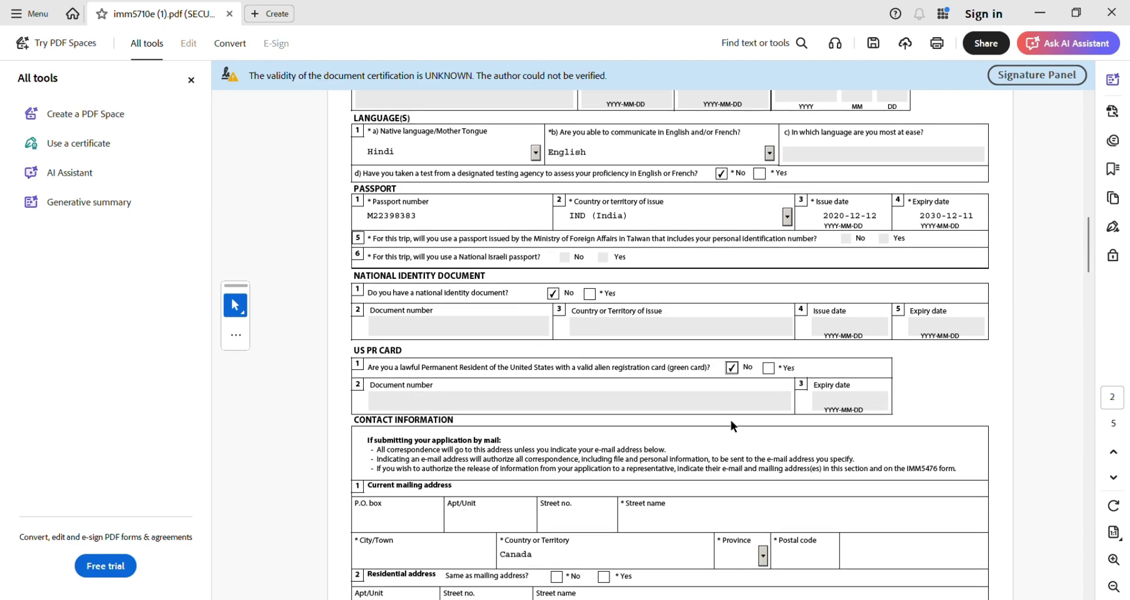
{"action": "scroll", "coordinate": [729, 419], "scroll_direction": "down", "scroll_amount": 7}
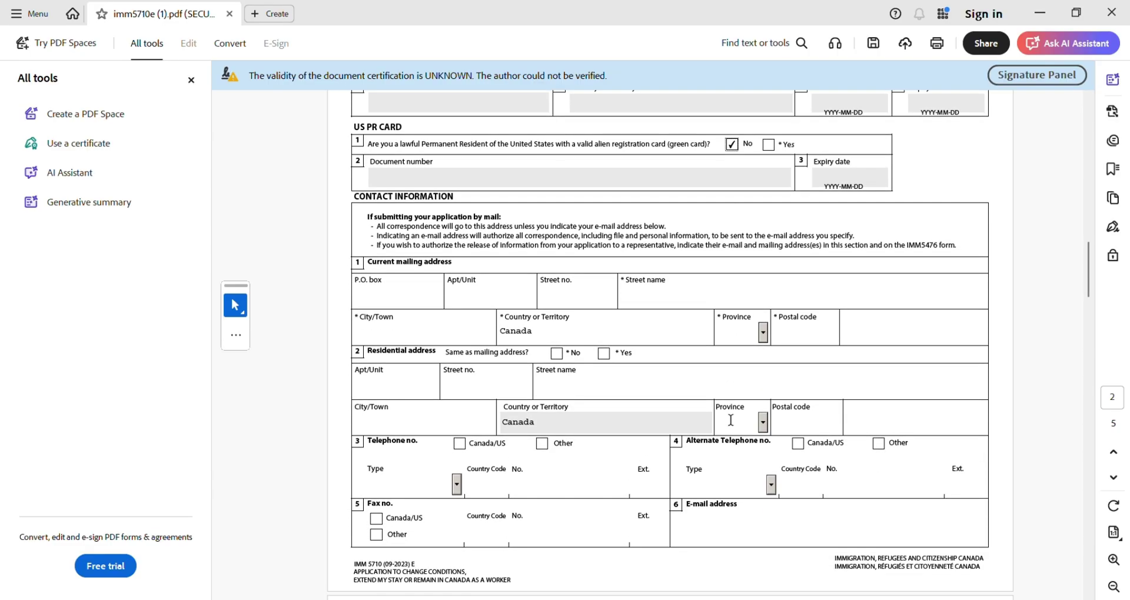
- Enter the mailing street number, street name, city TORONTO and province ON
{"action": "left_click", "coordinate": [582, 288]}
{"action": "type", "text": "1"}
{"action": "left_click", "coordinate": [665, 301]}
{"action": "type", "text": "XYZ"}
{"action": "left_click", "coordinate": [472, 332]}
{"action": "type", "text": "TORONTO"}
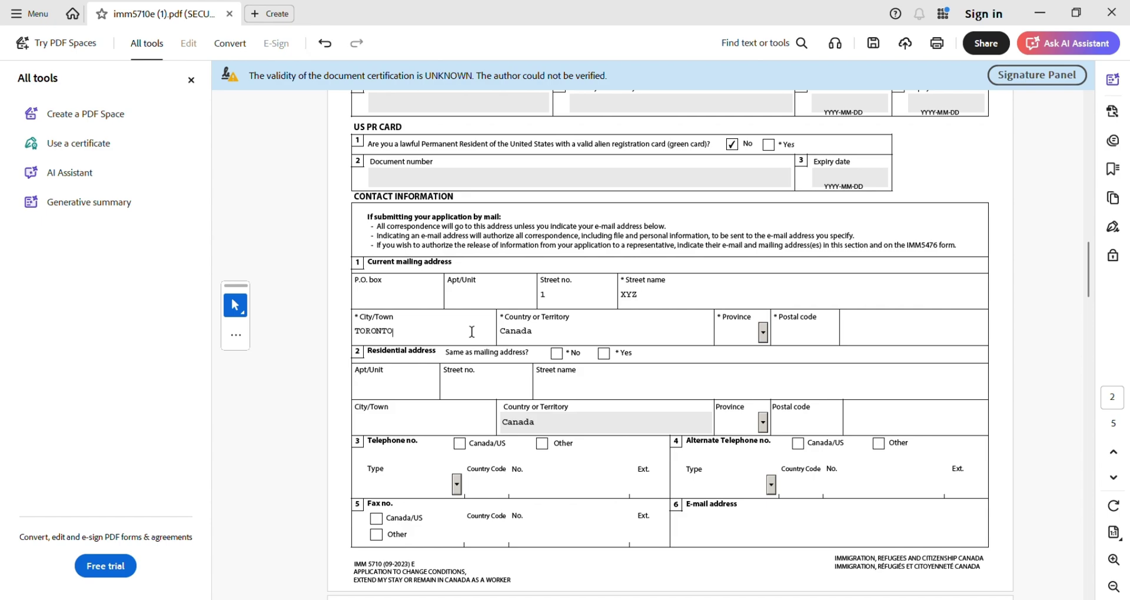
{"action": "left_click", "coordinate": [736, 329]}
{"action": "type", "text": "ON"}
- Fill in the mailing postal code and mark the residential address as same as mailing
{"action": "left_click", "coordinate": [762, 333]}
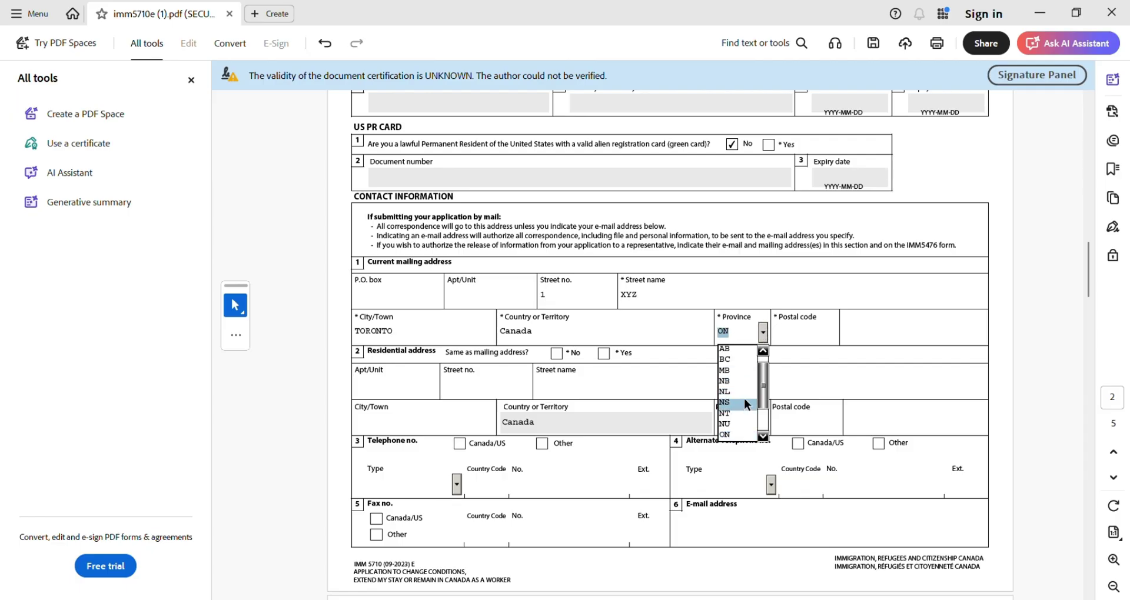
{"action": "scroll", "coordinate": [744, 398], "scroll_direction": "down", "scroll_amount": 3}
{"action": "scroll", "coordinate": [744, 397], "scroll_direction": "up", "scroll_amount": 2}
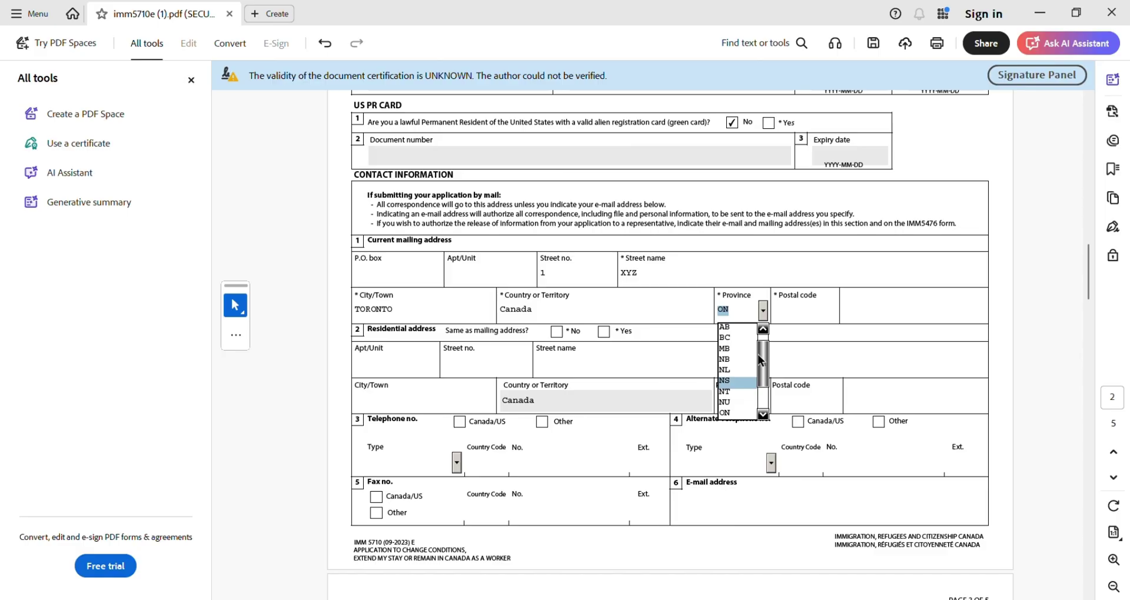
{"action": "left_click", "coordinate": [796, 310]}
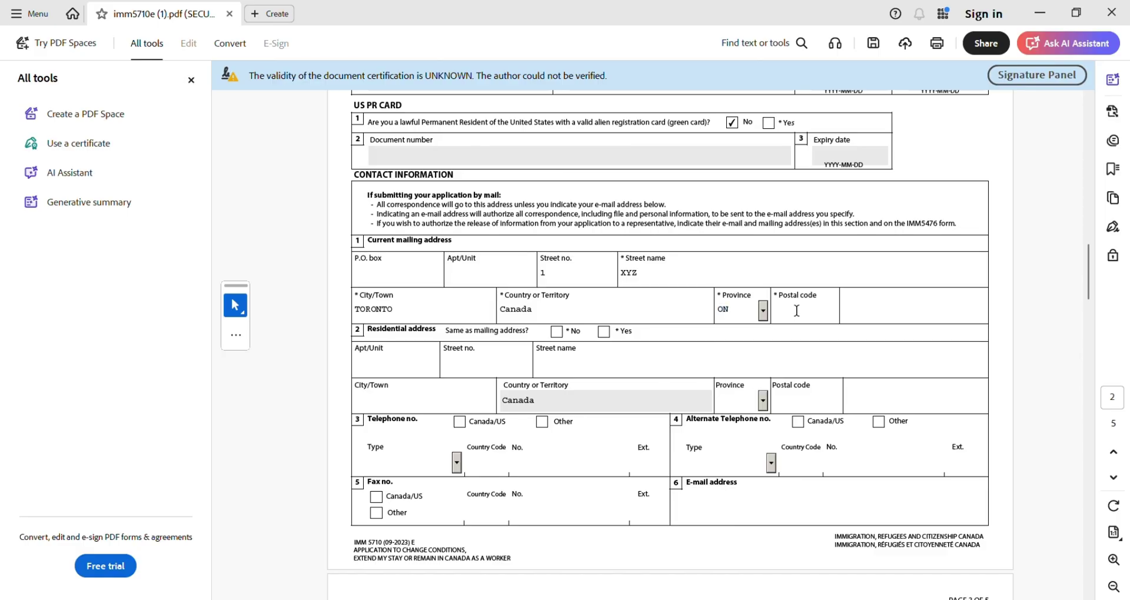
{"action": "type", "text": "L4S2E3"}
{"action": "left_click", "coordinate": [863, 319]}
{"action": "left_click", "coordinate": [605, 332]}
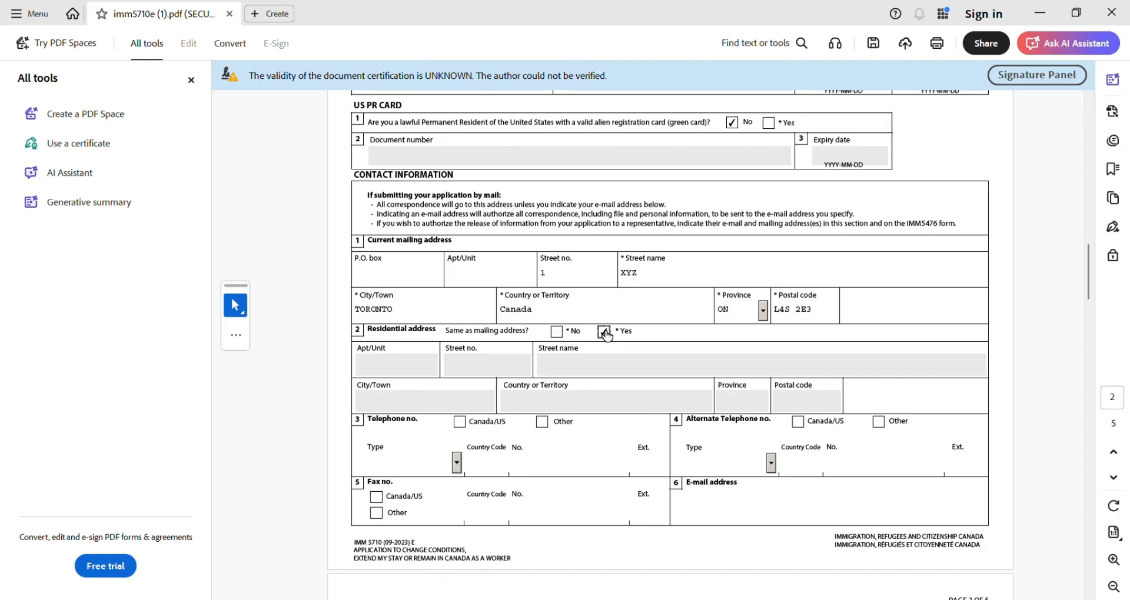
{"action": "scroll", "coordinate": [606, 336], "scroll_direction": "down", "scroll_amount": 2}
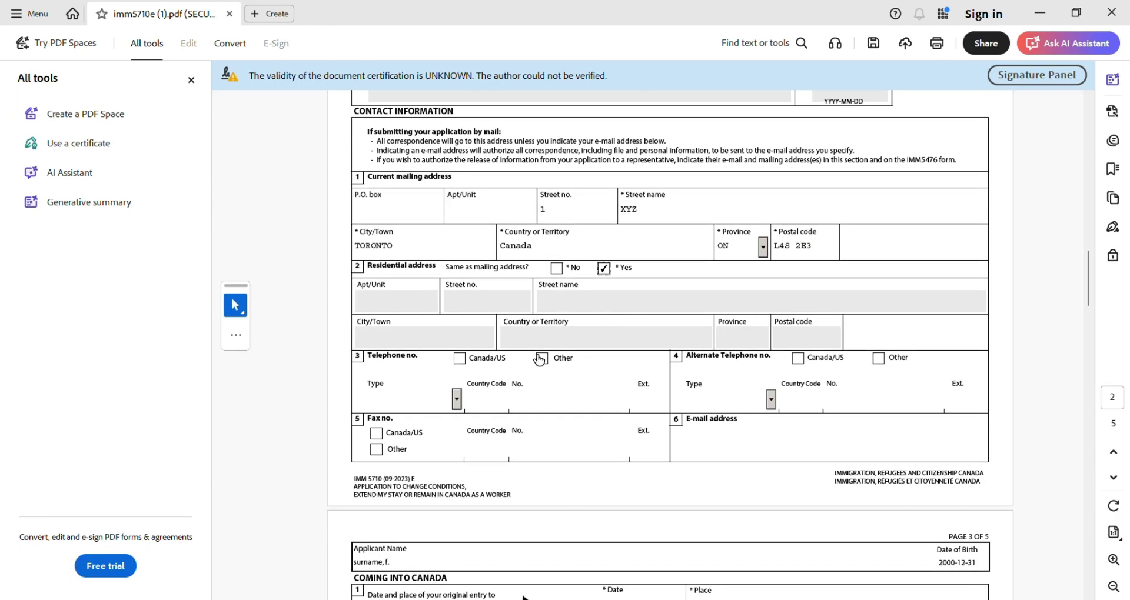
- Mark the telephone as a Canada/US number of type Cellular
{"action": "left_click", "coordinate": [460, 358]}
{"action": "left_click", "coordinate": [457, 399]}
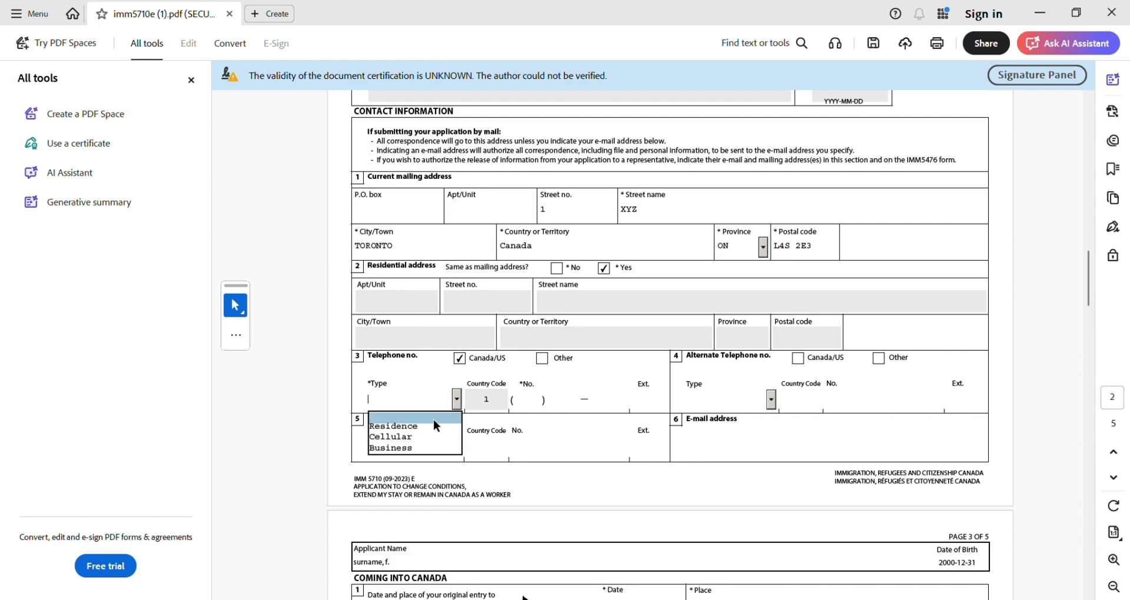
{"action": "left_click", "coordinate": [411, 441]}
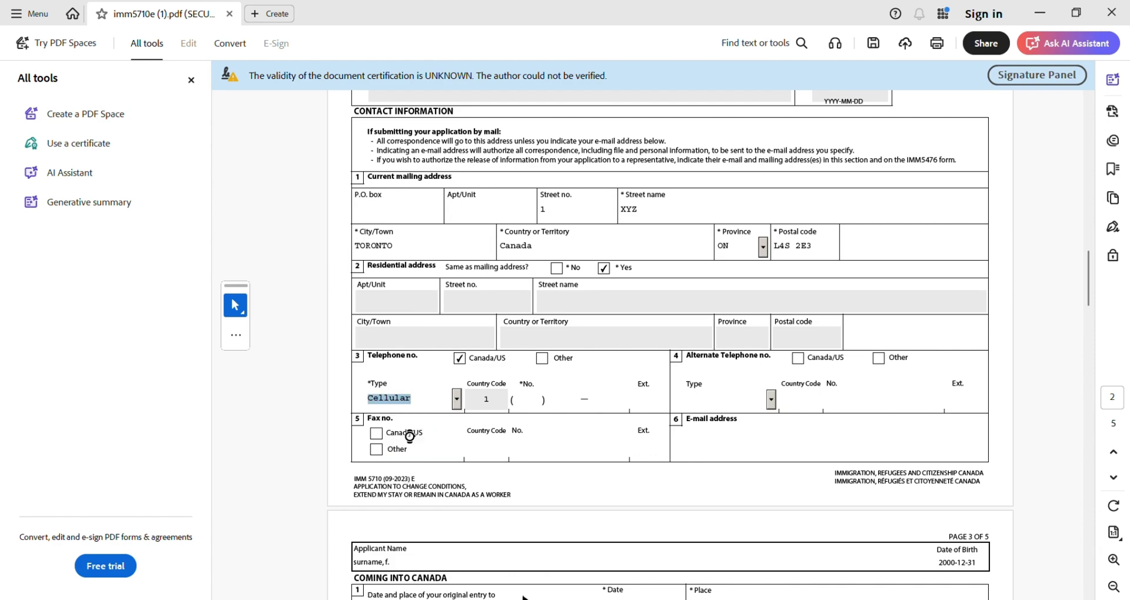
- Enter the applicant's cellular number, correcting the area code after the format warning
{"action": "left_click", "coordinate": [524, 400]}
{"action": "type", "text": "123"}
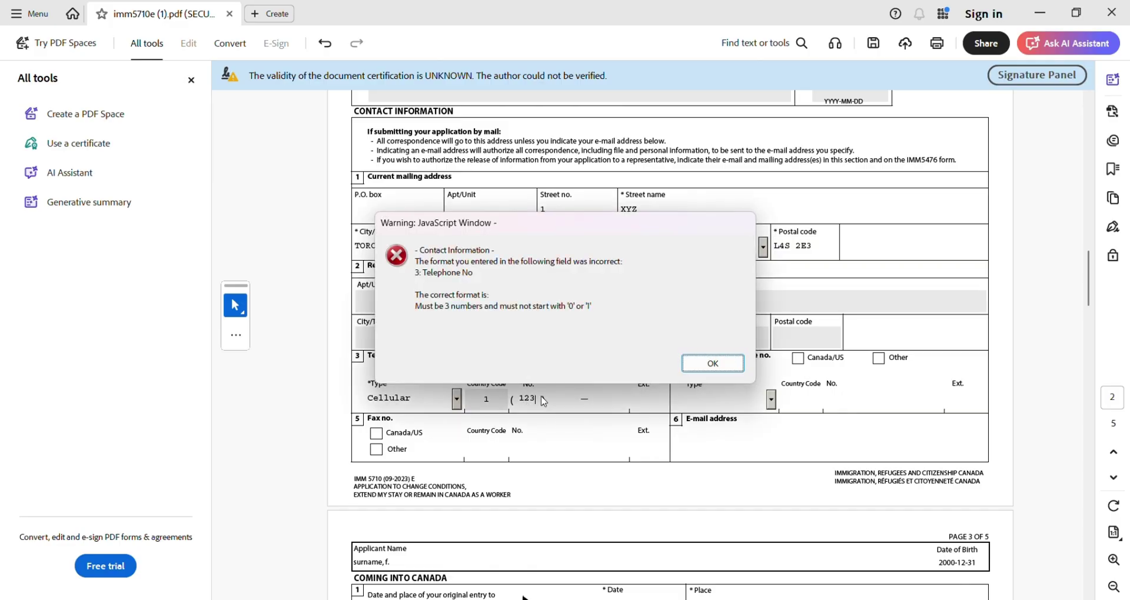
{"action": "left_click", "coordinate": [713, 364]}
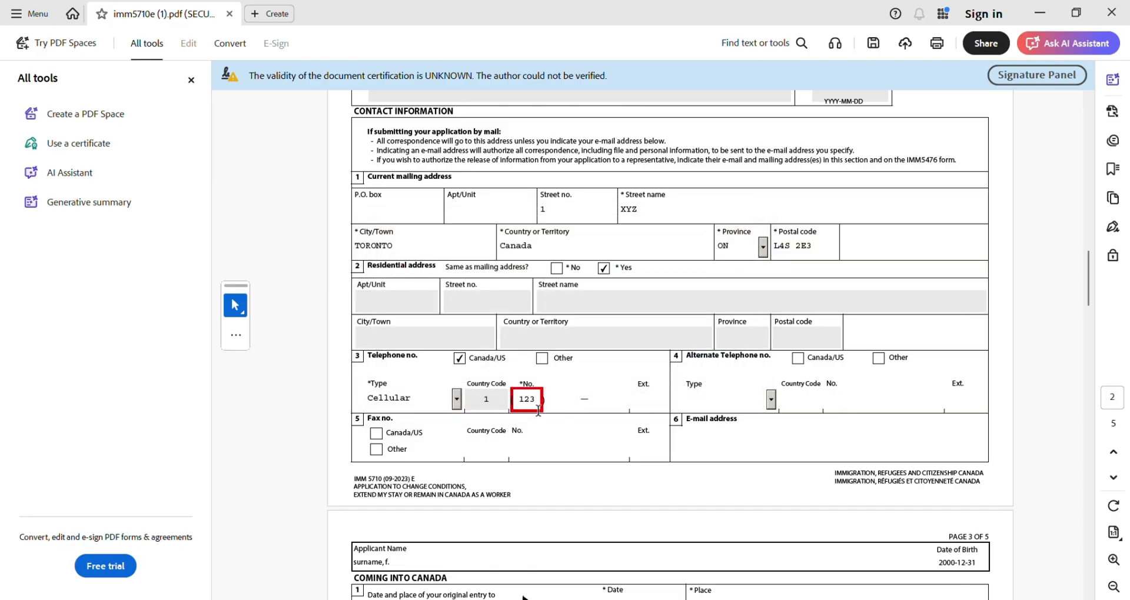
{"action": "left_click_drag", "start_coordinate": [539, 400], "coordinate": [493, 397]}
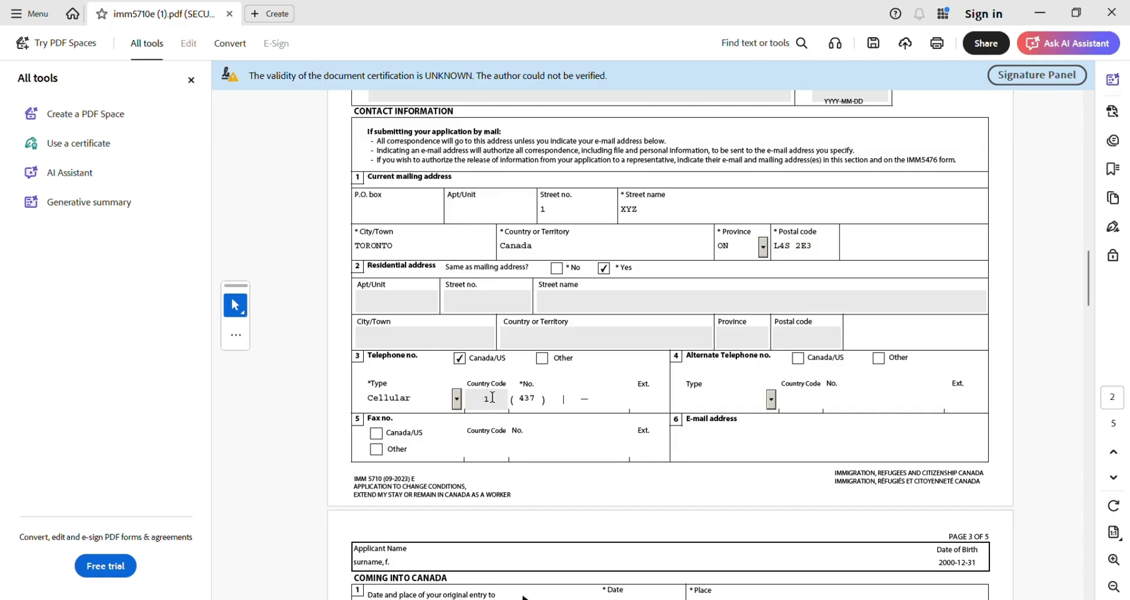
{"action": "scroll", "coordinate": [671, 461], "scroll_direction": "down", "scroll_amount": 5}
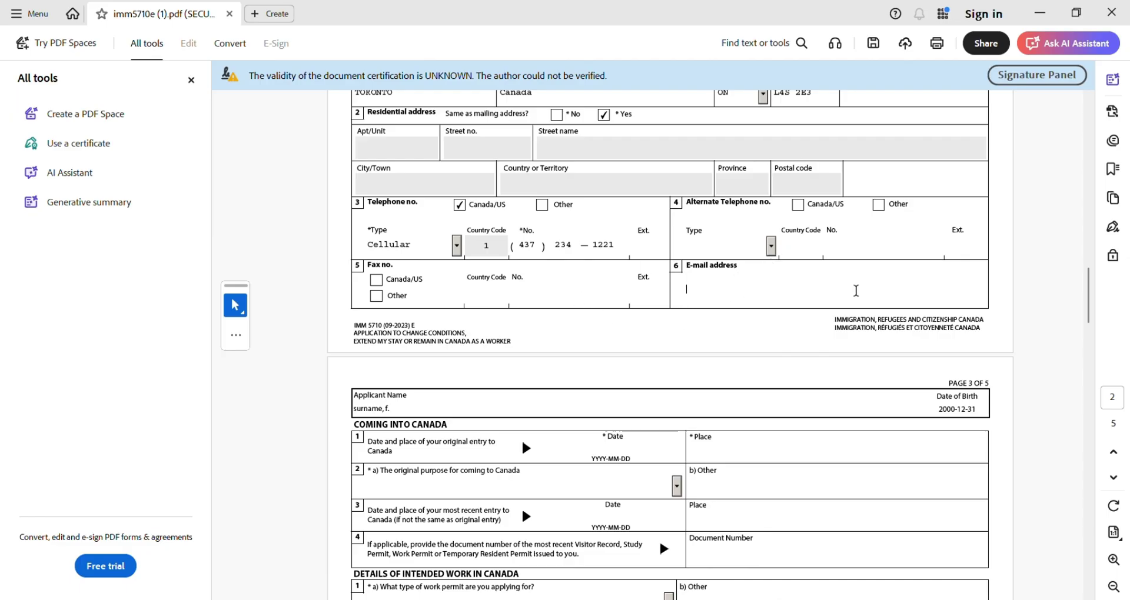
{"action": "scroll", "coordinate": [618, 381], "scroll_direction": "down", "scroll_amount": 2}
{"action": "scroll", "coordinate": [618, 381], "scroll_direction": "down", "scroll_amount": 4}
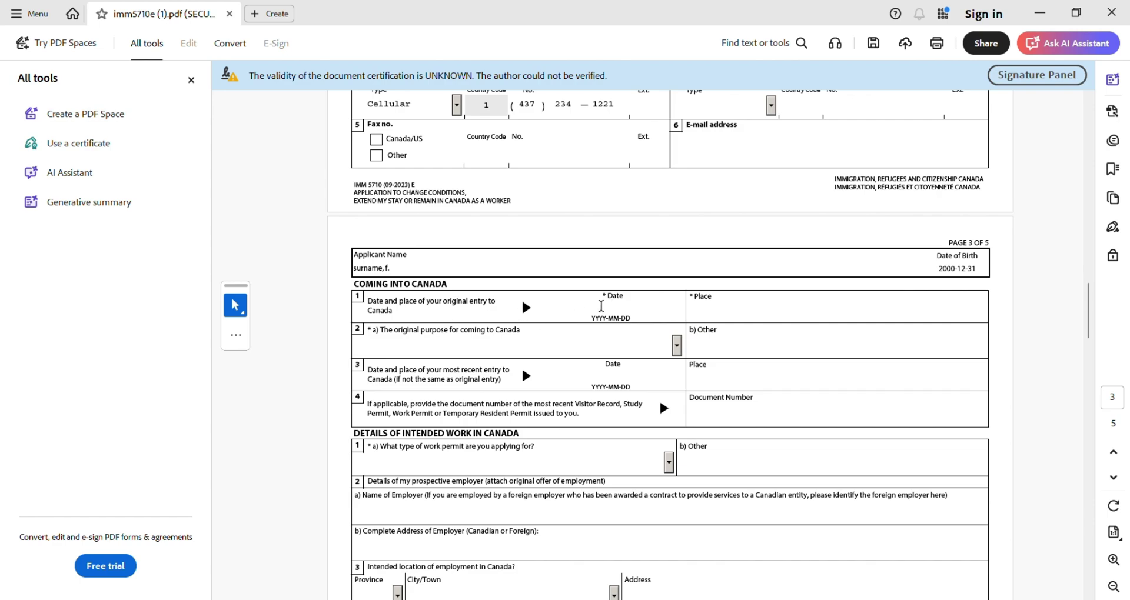
{"action": "left_click", "coordinate": [602, 306]}
{"action": "scroll", "coordinate": [601, 307], "scroll_direction": "up", "scroll_amount": 10}
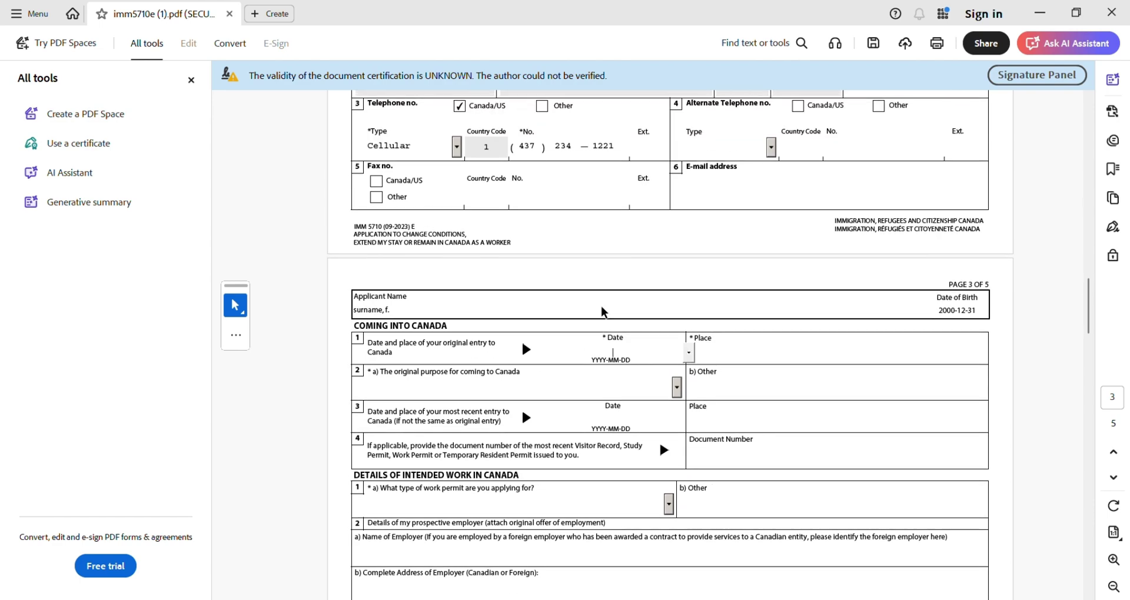
{"action": "scroll", "coordinate": [601, 305], "scroll_direction": "up", "scroll_amount": 3}
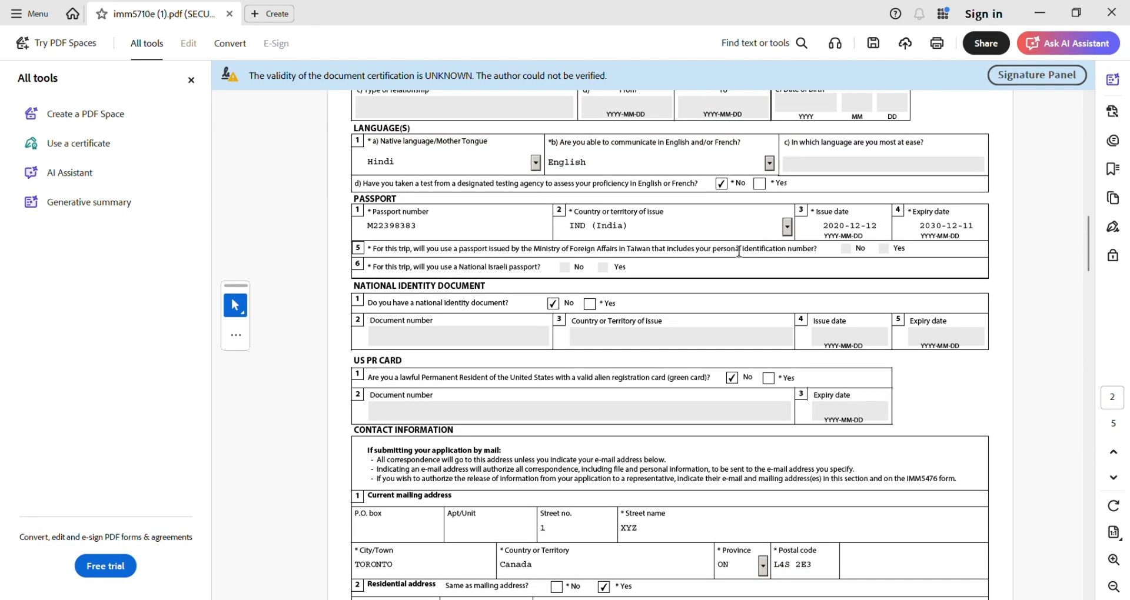
{"action": "scroll", "coordinate": [479, 318], "scroll_direction": "up", "scroll_amount": 5}
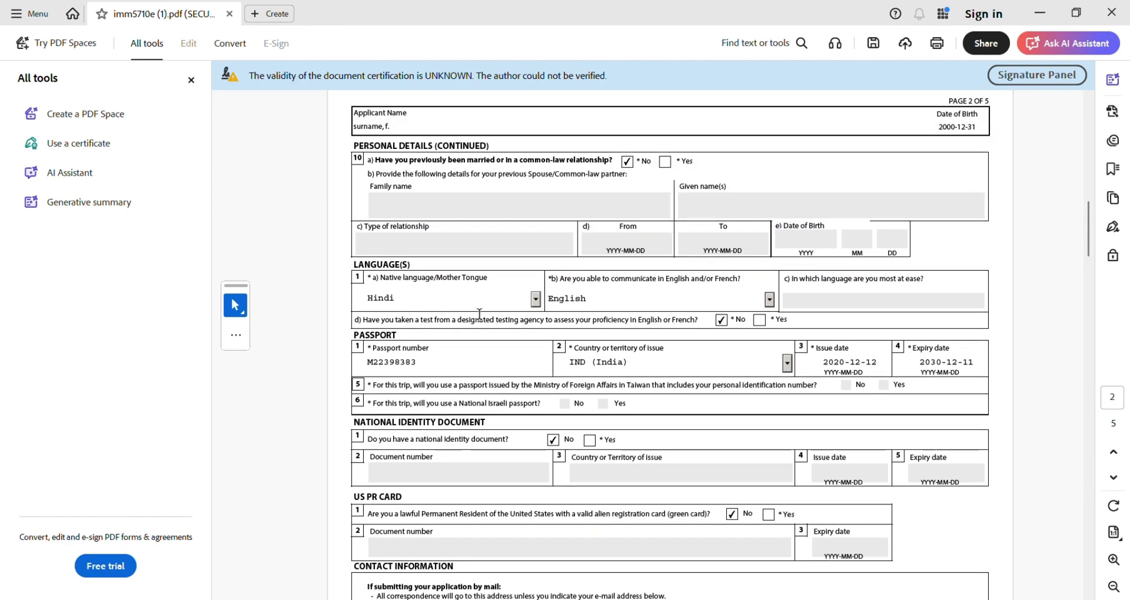
{"action": "scroll", "coordinate": [480, 316], "scroll_direction": "up", "scroll_amount": 15}
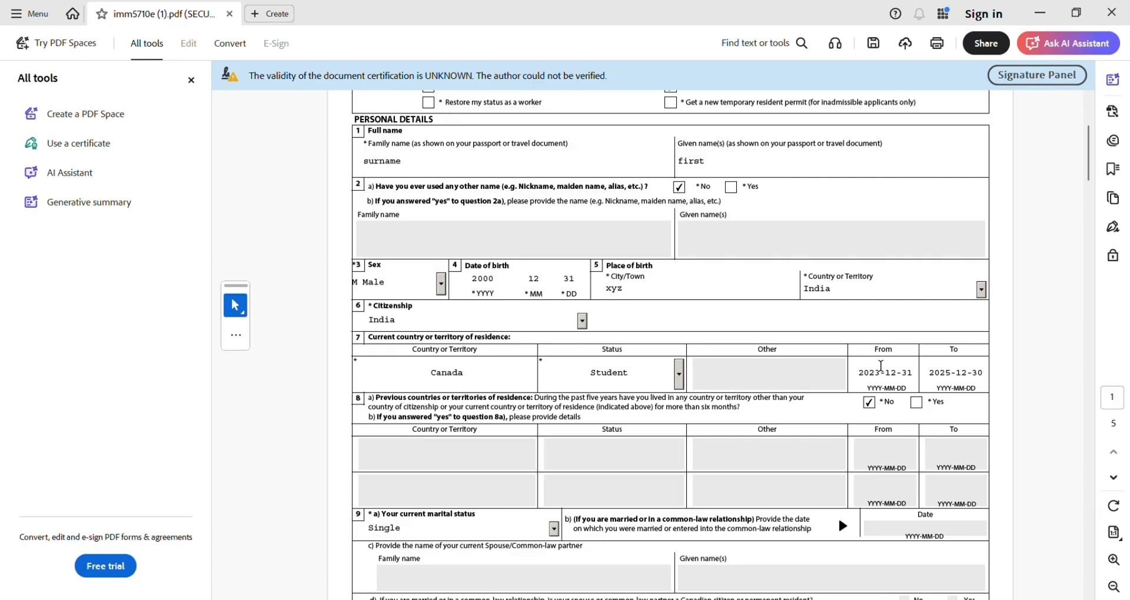
{"action": "scroll", "coordinate": [883, 372], "scroll_direction": "down", "scroll_amount": 8}
{"action": "scroll", "coordinate": [879, 362], "scroll_direction": "down", "scroll_amount": 10}
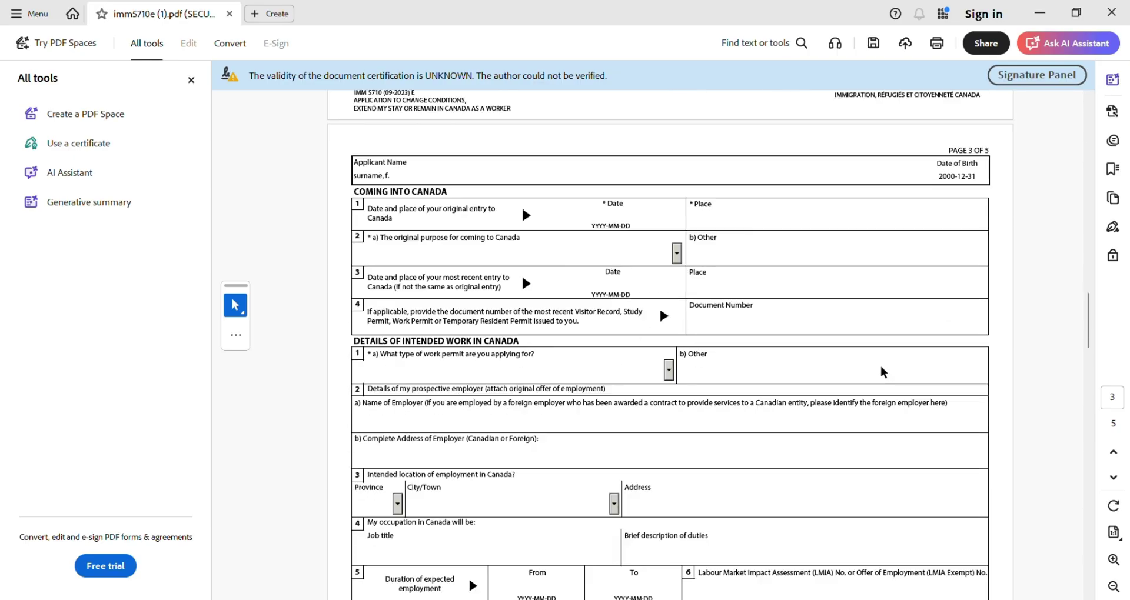
{"action": "scroll", "coordinate": [881, 366], "scroll_direction": "up", "scroll_amount": 3}
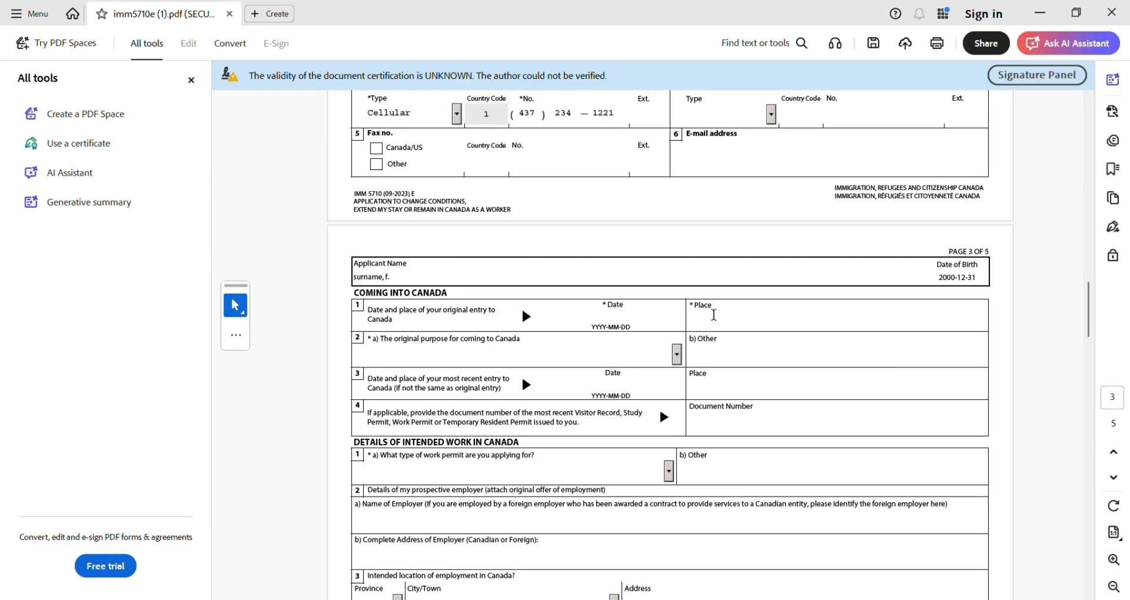
- Record original entry to Canada on 2023-12-31 at TORONTO
{"action": "left_click", "coordinate": [593, 316]}
{"action": "type", "text": "2023-12"}
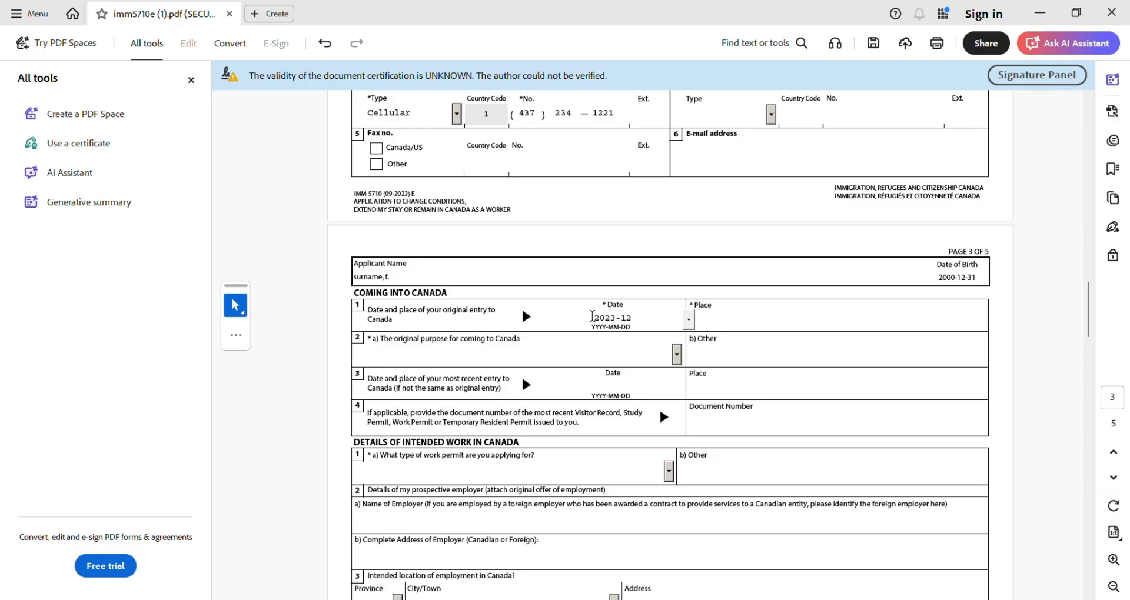
{"action": "type", "text": "-31"}
{"action": "left_click", "coordinate": [688, 320]}
{"action": "left_click", "coordinate": [729, 317]}
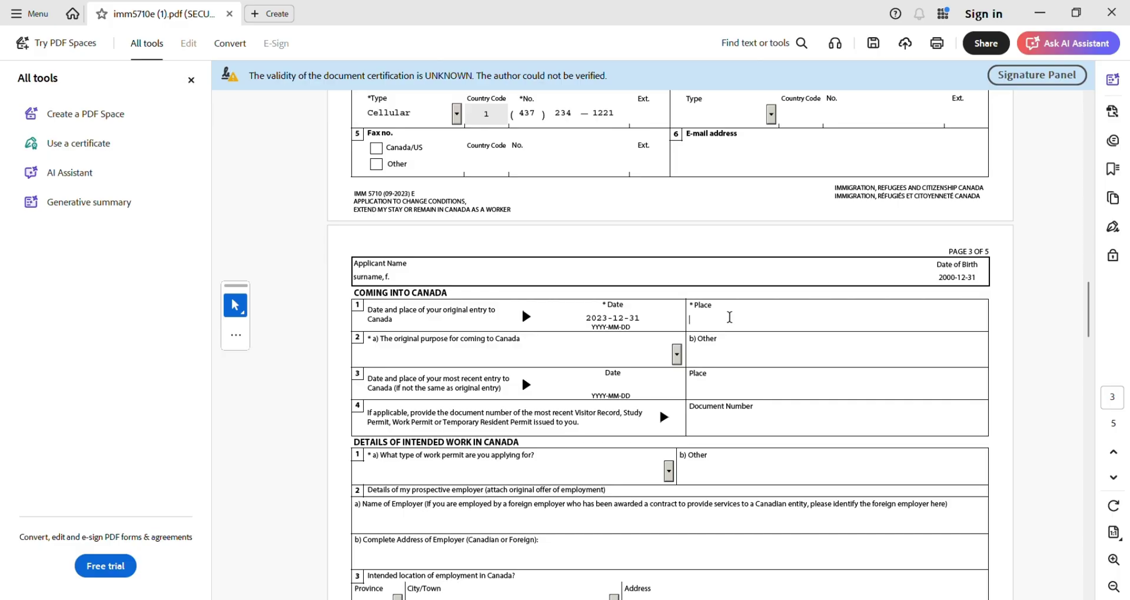
{"action": "type", "text": "TORONTO"}
- Choose Study as the original purpose of coming to Canada
{"action": "left_click", "coordinate": [677, 354]}
{"action": "left_click", "coordinate": [548, 405]}
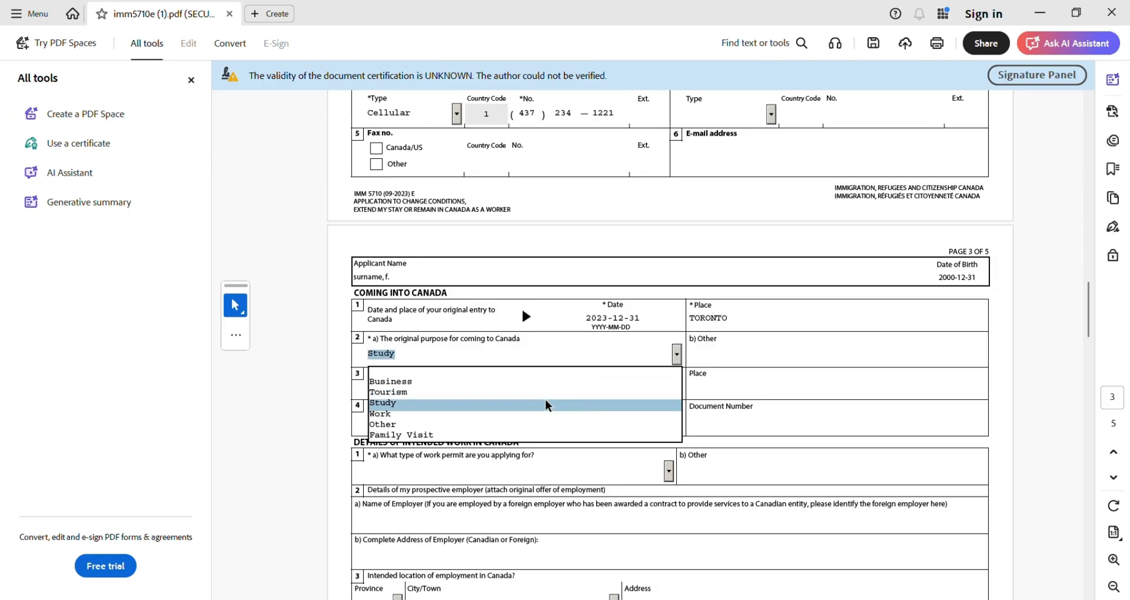
{"action": "scroll", "coordinate": [493, 413], "scroll_direction": "down", "scroll_amount": 3}
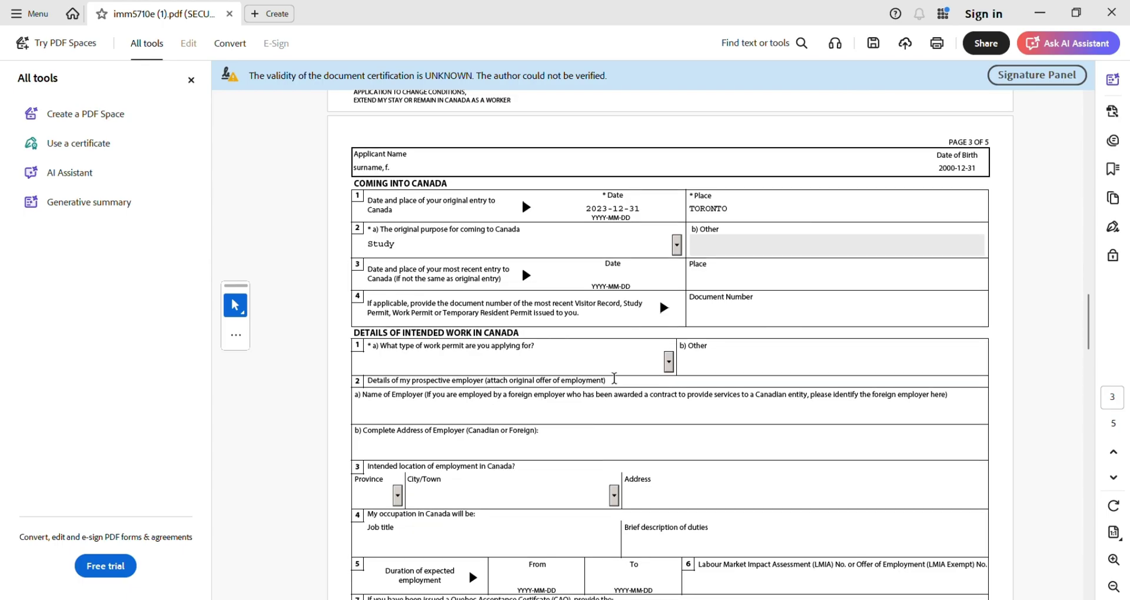
- Choose Open Work Permit as the work permit type
{"action": "left_click", "coordinate": [669, 363]}
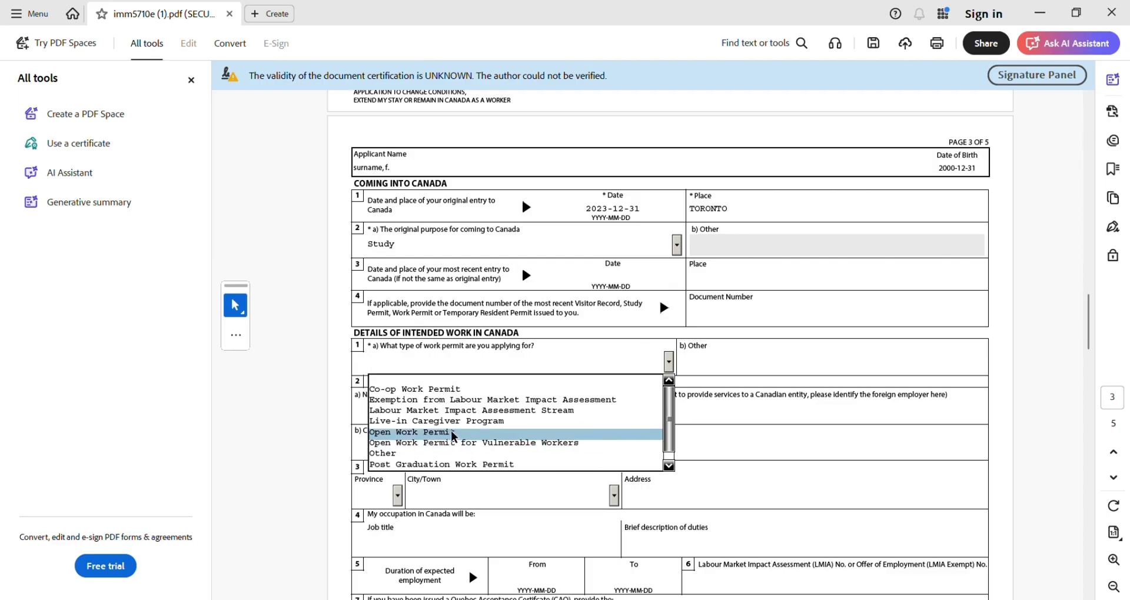
{"action": "left_click", "coordinate": [453, 434]}
{"action": "scroll", "coordinate": [451, 431], "scroll_direction": "down", "scroll_amount": 3}
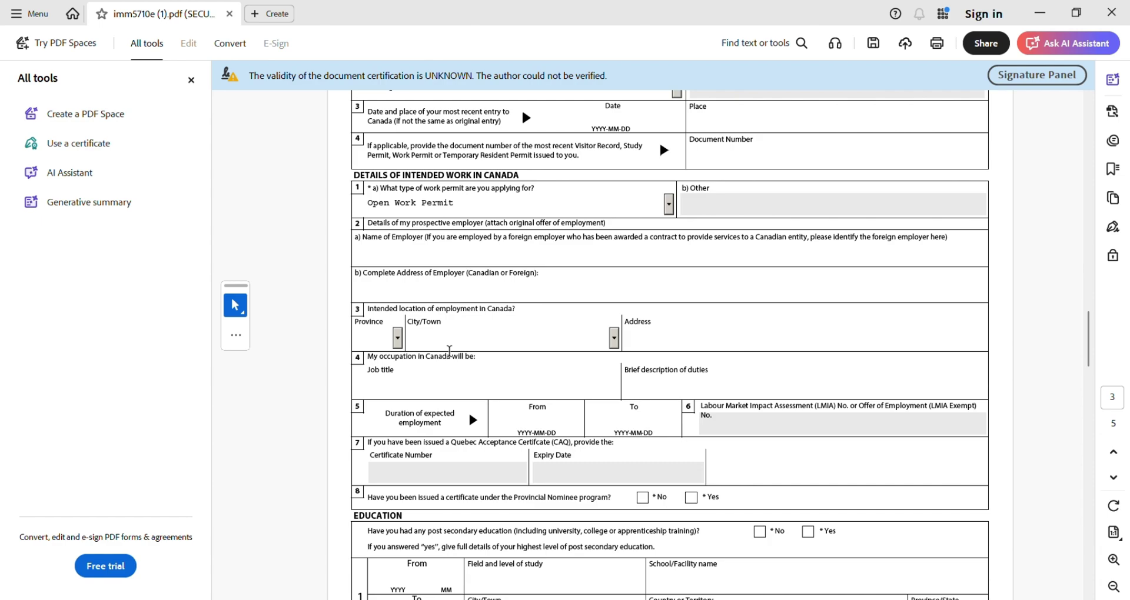
- Answer No in question 8 to holding a Provincial Nominee certificate
{"action": "scroll", "coordinate": [449, 351], "scroll_direction": "down", "scroll_amount": 2}
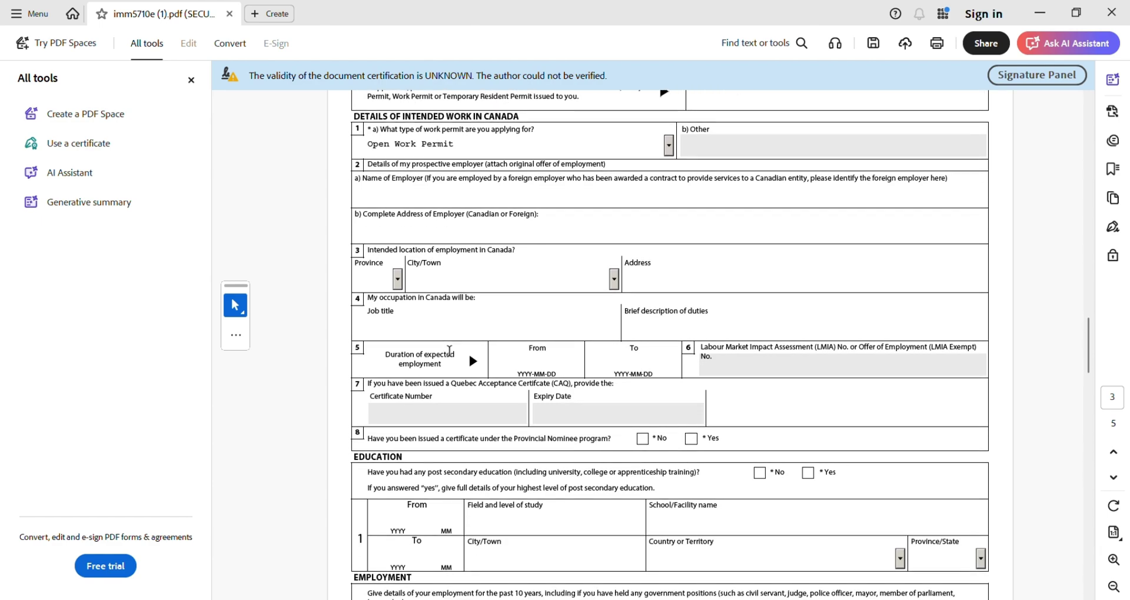
{"action": "scroll", "coordinate": [450, 350], "scroll_direction": "down", "scroll_amount": 2}
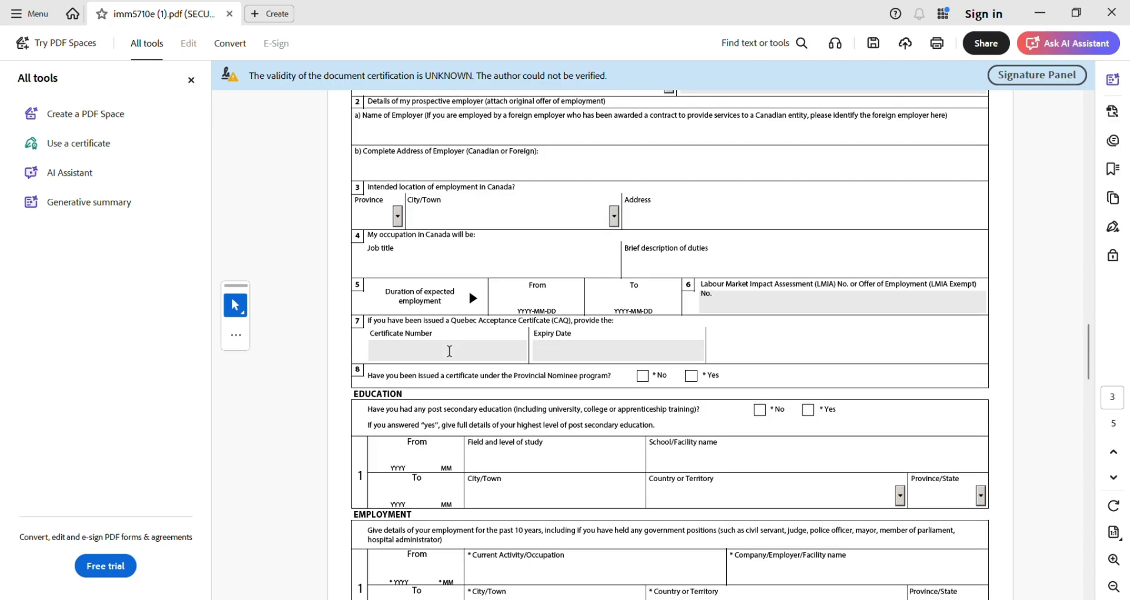
{"action": "scroll", "coordinate": [449, 351], "scroll_direction": "down", "scroll_amount": 2}
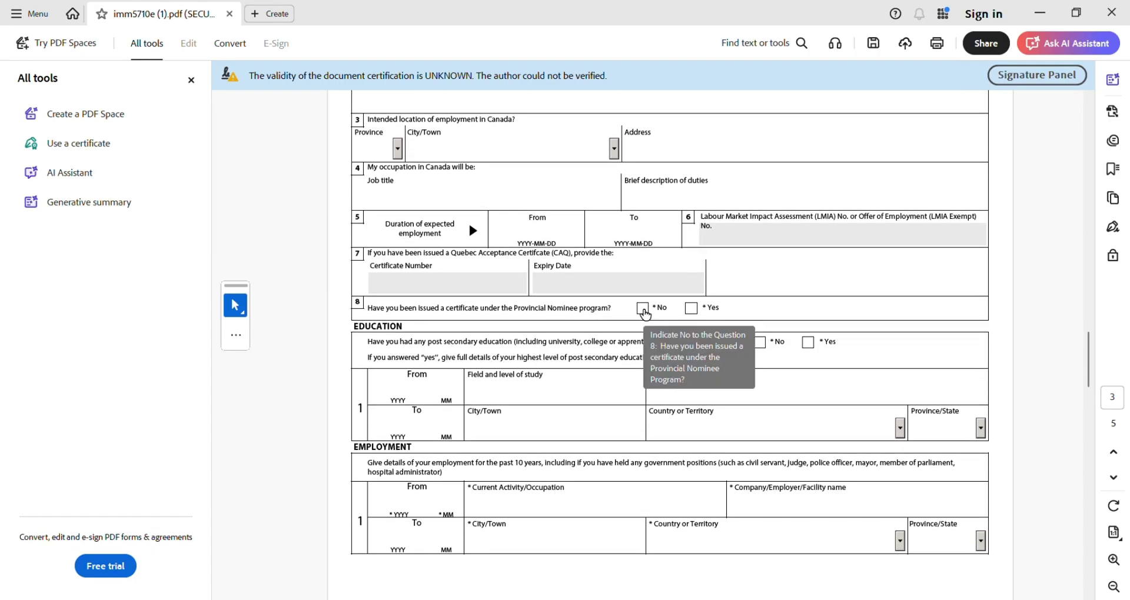
{"action": "left_click", "coordinate": [643, 309]}
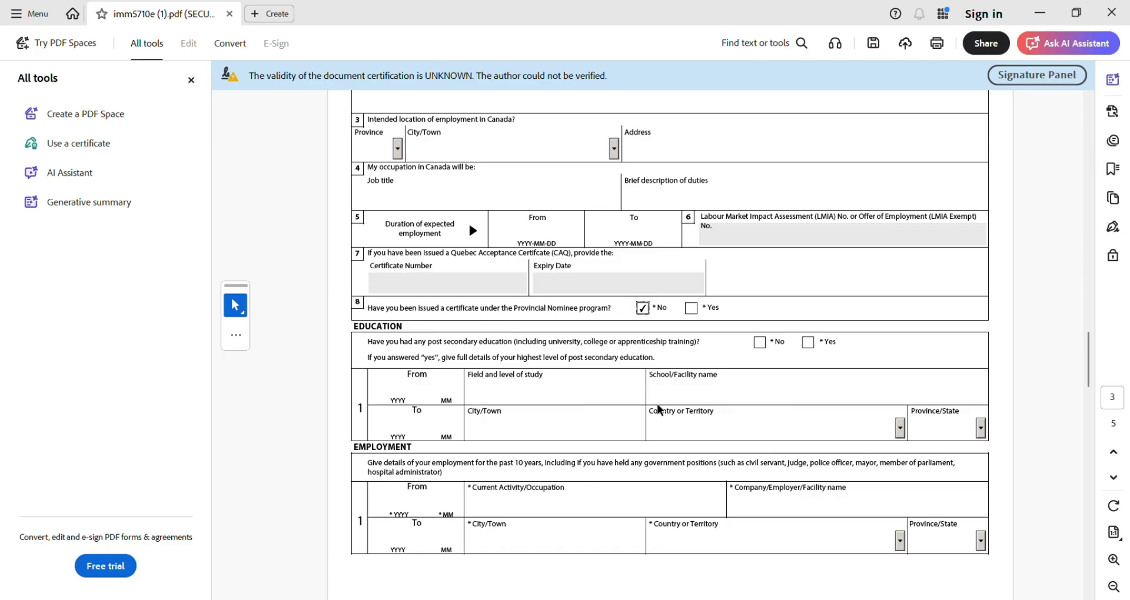
- Add education from 2023-12 in MECHANICAL TECHNICIAN at SHERIDAN COLLEGE
{"action": "left_click", "coordinate": [806, 348]}
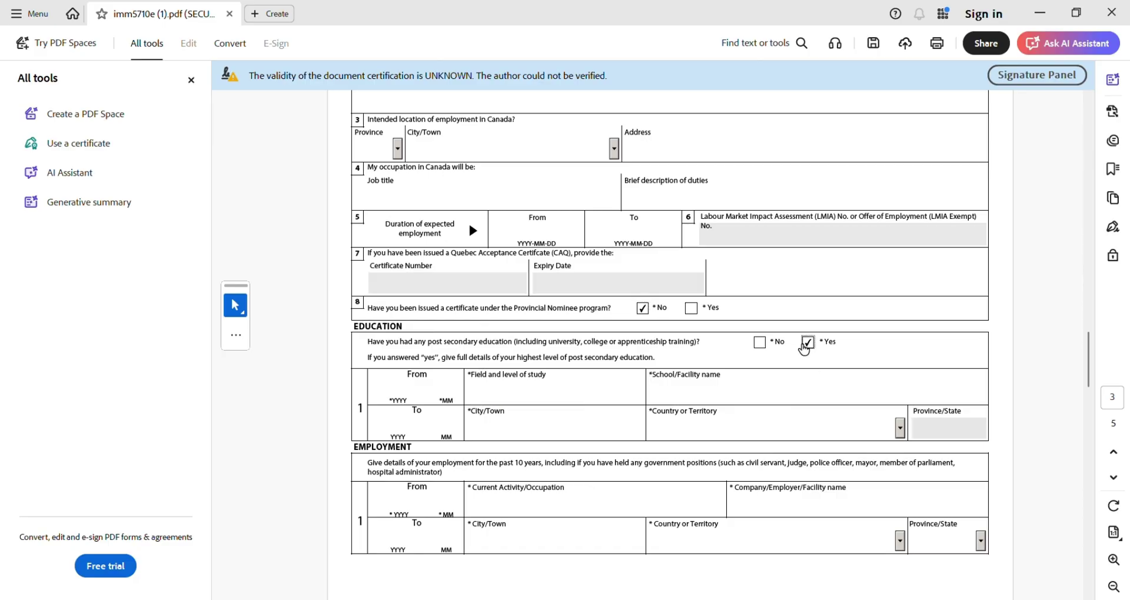
{"action": "left_click", "coordinate": [395, 390]}
{"action": "type", "text": "20"}
{"action": "type", "text": "23"}
{"action": "type", "text": "12"}
{"action": "left_click", "coordinate": [525, 384]}
{"action": "type", "text": "MECH"}
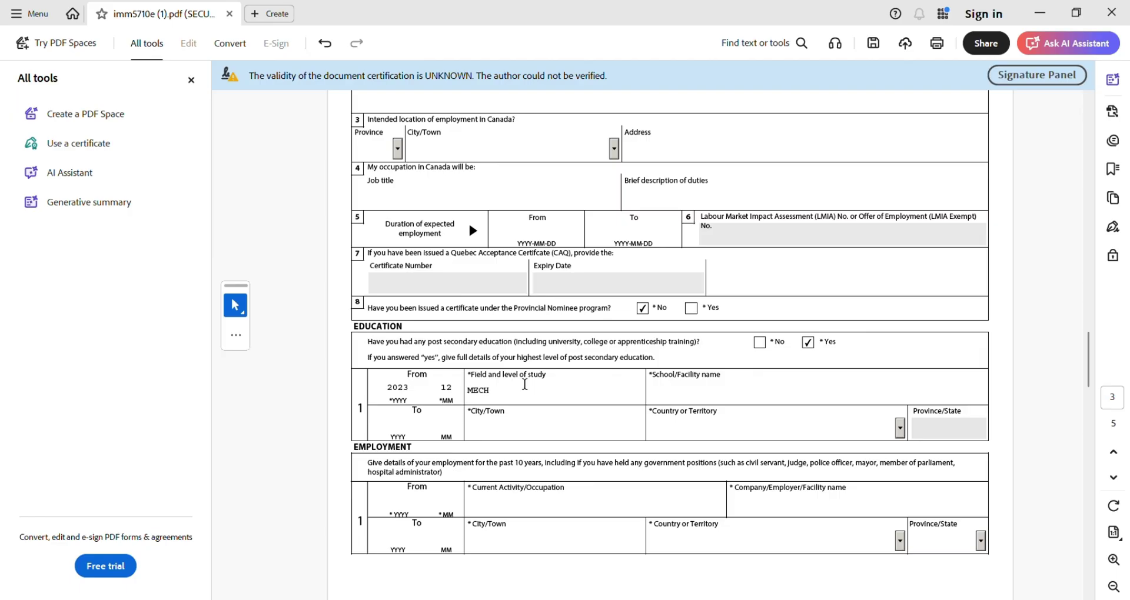
{"action": "type", "text": "ANICAL"}
{"action": "left_click", "coordinate": [777, 390]}
{"action": "type", "text": "TECHNICIAN"}
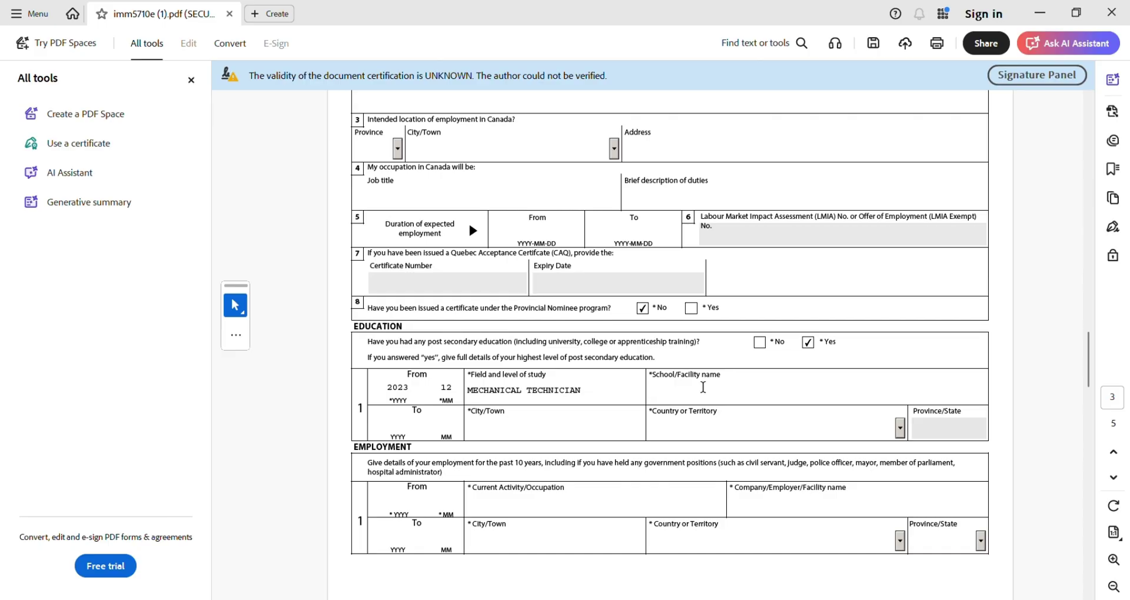
{"action": "type", "text": "SHERID"}
{"action": "type", "text": "AN COLL"}
{"action": "type", "text": "EHE"}
{"action": "key", "text": "BackSpace"}
{"action": "key", "text": "BackSpace"}
{"action": "type", "text": "GE"}
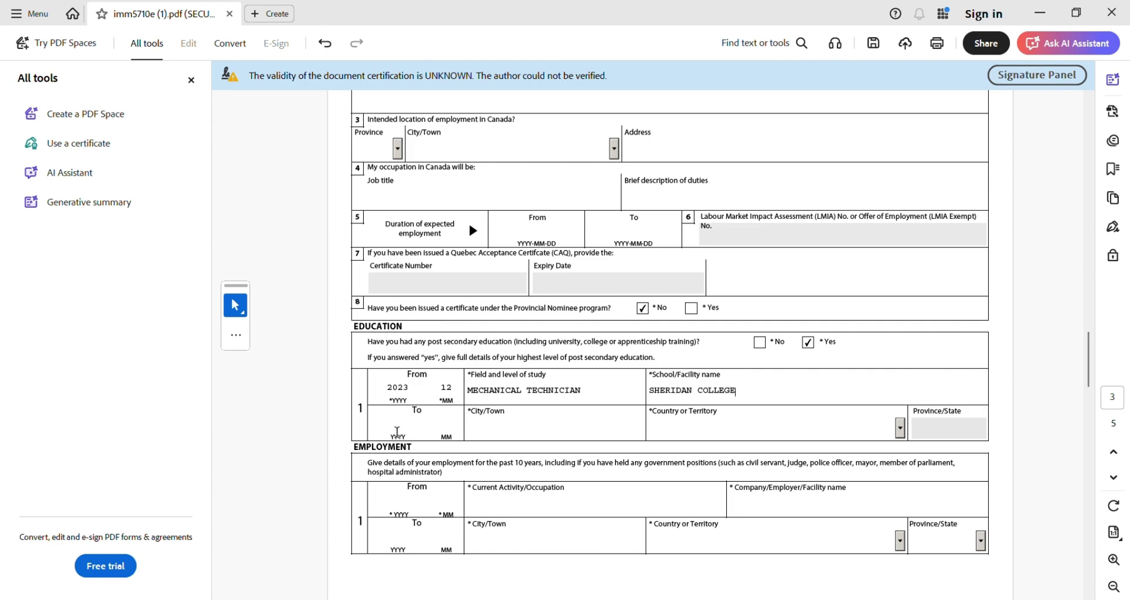
{"action": "left_click", "coordinate": [396, 432]}
- Set the education end date 2025-12, city BRAMPTON, country Canada and province ON
{"action": "left_click", "coordinate": [398, 419]}
{"action": "type", "text": "202"}
{"action": "type", "text": "5"}
{"action": "type", "text": "12"}
{"action": "type", "text": "BRAMPT"}
{"action": "type", "text": "ON"}
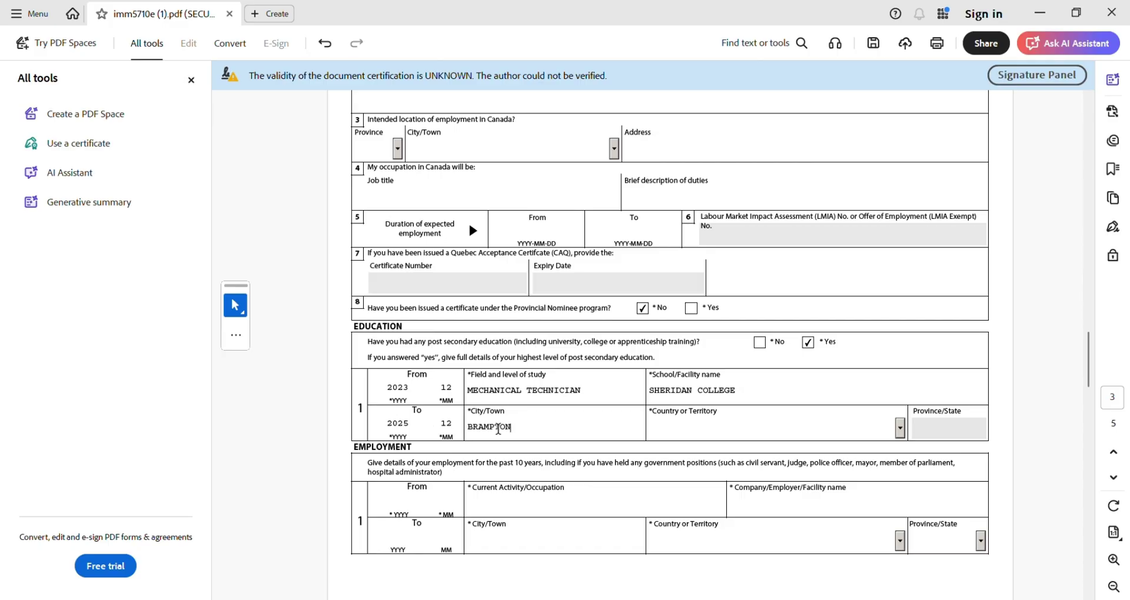
{"action": "left_click", "coordinate": [716, 431]}
{"action": "key", "text": "Down"}
{"action": "key", "text": "Down"}
{"action": "key", "text": "Down"}
{"action": "left_click", "coordinate": [925, 424]}
{"action": "key", "text": "o"}
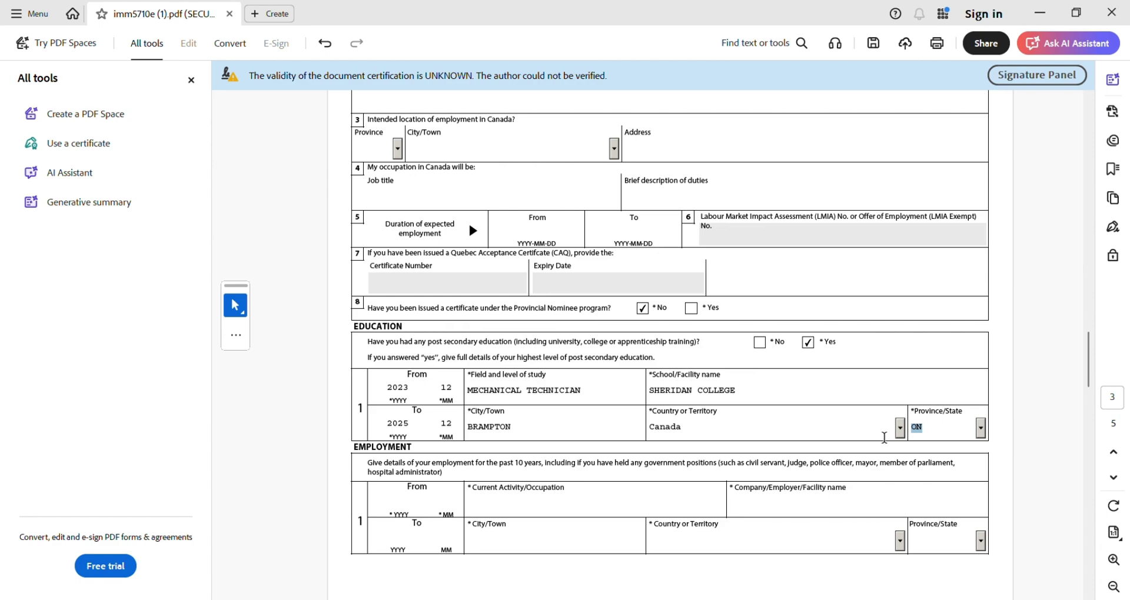
{"action": "left_click", "coordinate": [384, 503]}
- Start the first job in 2025-01 as WAREHOUSE WORKER at XYZ COMPANY
{"action": "left_click", "coordinate": [383, 504]}
{"action": "type", "text": "20"}
{"action": "type", "text": "2"}
{"action": "type", "text": "5"}
{"action": "type", "text": "1"}
{"action": "key", "text": "BackSpace"}
{"action": "type", "text": "01"}
{"action": "left_click", "coordinate": [535, 505]}
{"action": "type", "text": "WAREHOUSE"}
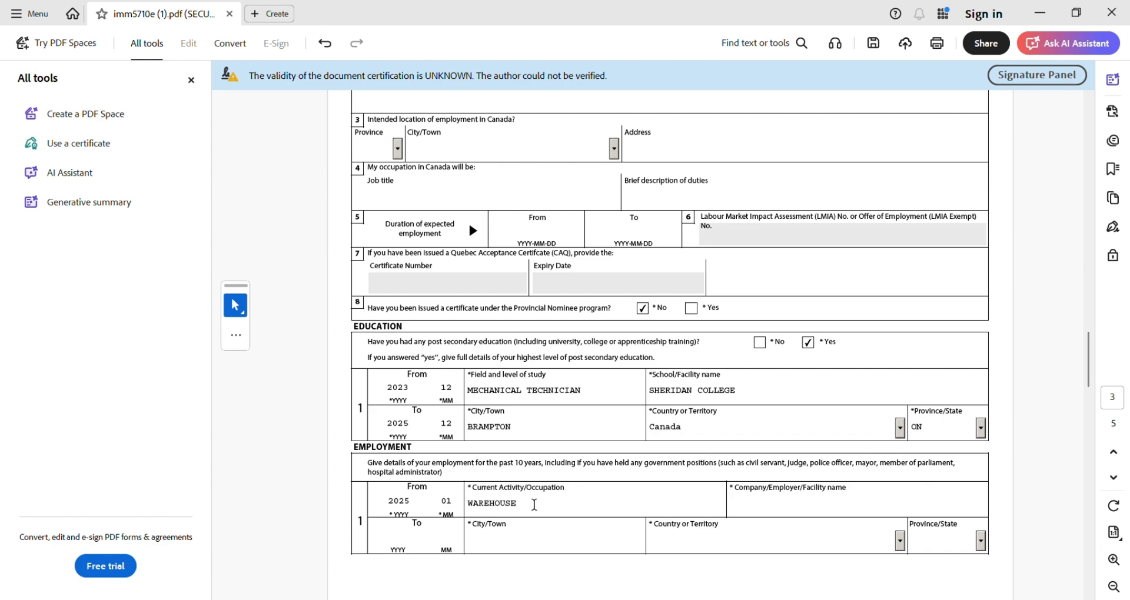
{"action": "type", "text": " WORKER"}
{"action": "left_click", "coordinate": [780, 506]}
{"action": "type", "text": "XYZ COMPANY"}
- Set the job's end date 2025-12, city BRAMPTON, country Canada and province ON
{"action": "scroll", "coordinate": [780, 506], "scroll_direction": "down", "scroll_amount": 3}
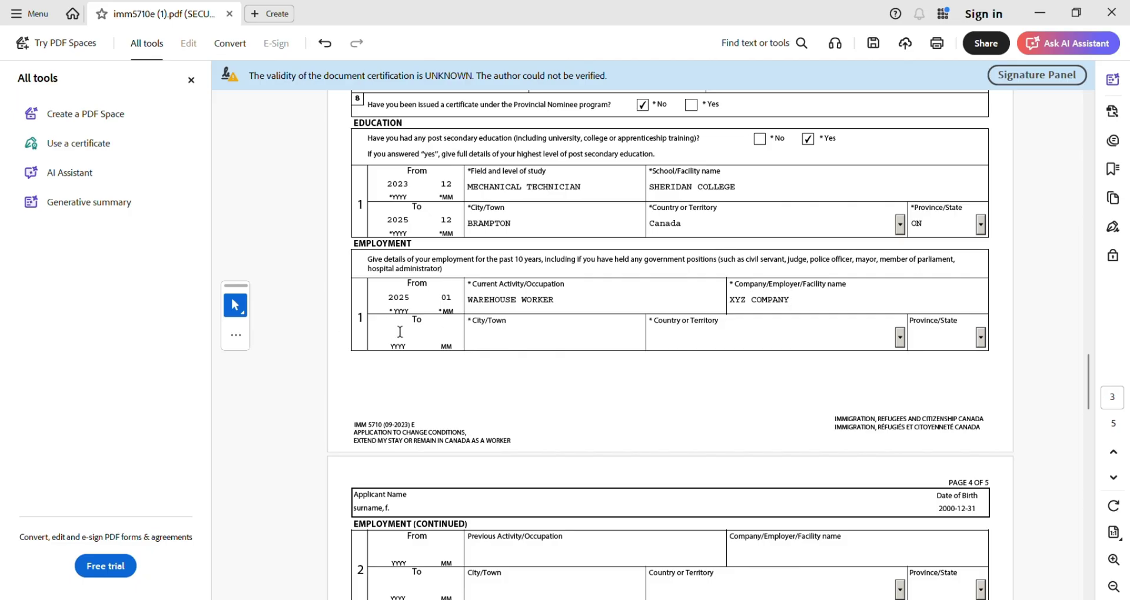
{"action": "left_click", "coordinate": [400, 332]}
{"action": "type", "text": "202"}
{"action": "type", "text": "5"}
{"action": "type", "text": "12"}
{"action": "left_click", "coordinate": [508, 327]}
{"action": "type", "text": "BRAMPTON"}
{"action": "left_click", "coordinate": [693, 333]}
{"action": "type", "text": "Cambodia"}
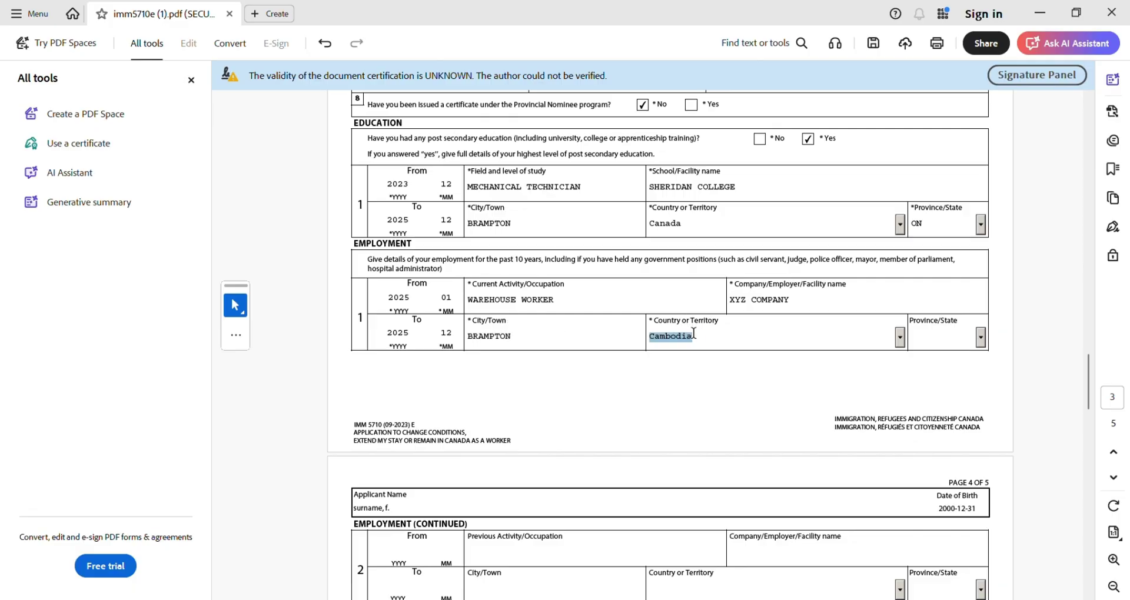
{"action": "left_click", "coordinate": [942, 340]}
{"action": "type", "text": "ON"}
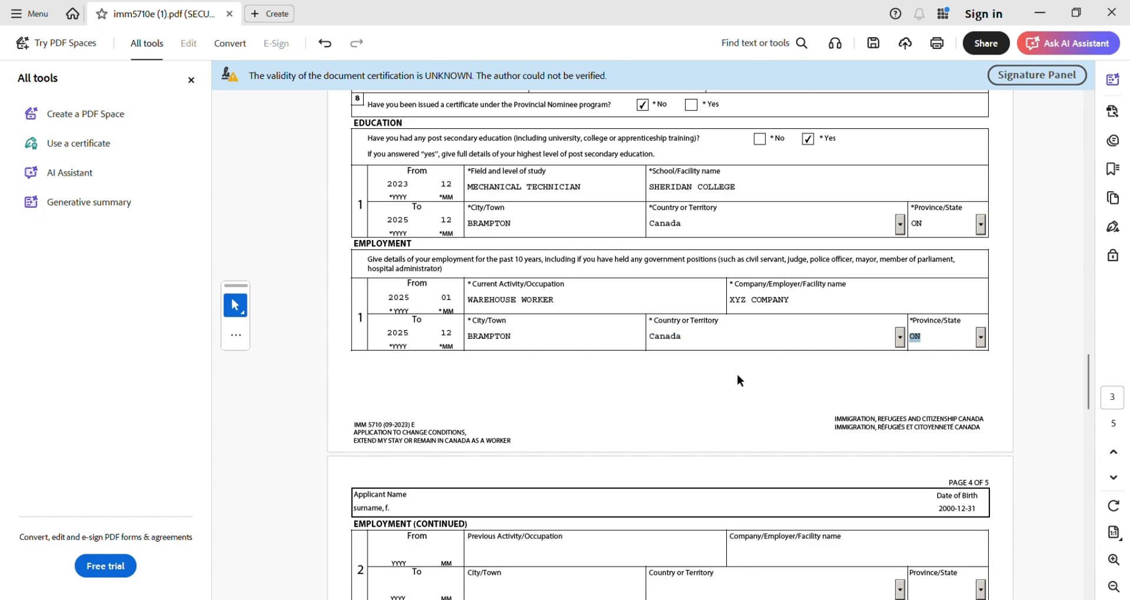
{"action": "scroll", "coordinate": [729, 375], "scroll_direction": "down", "scroll_amount": 3}
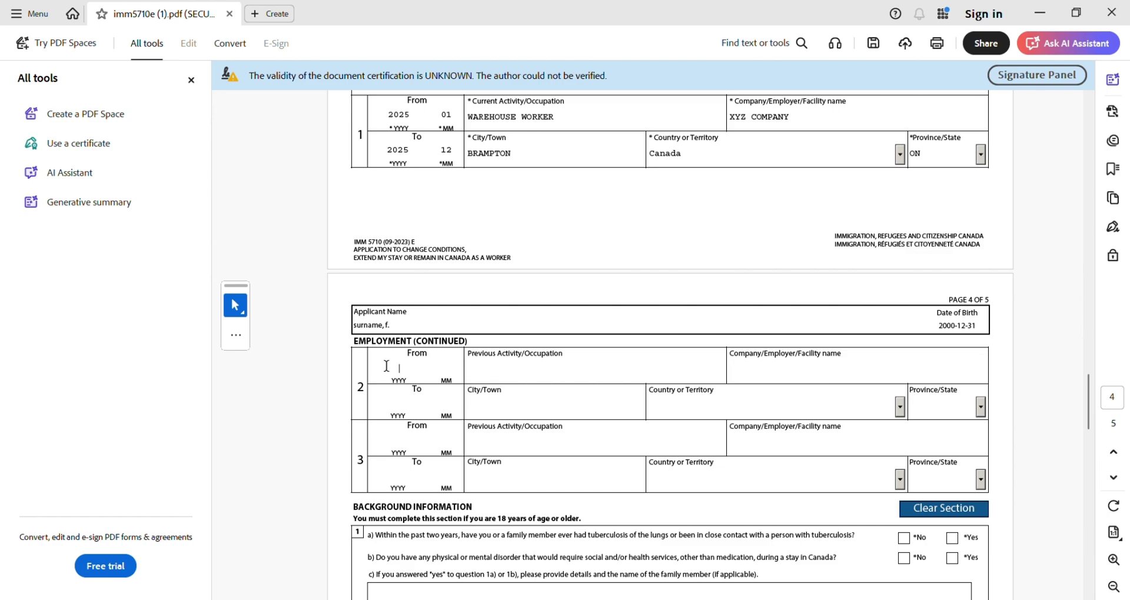
- Enter row 2's start date 202401, occupation WAREHOUSE WORKER and employer XYZ
{"action": "left_click", "coordinate": [387, 366]}
{"action": "type", "text": "2024"}
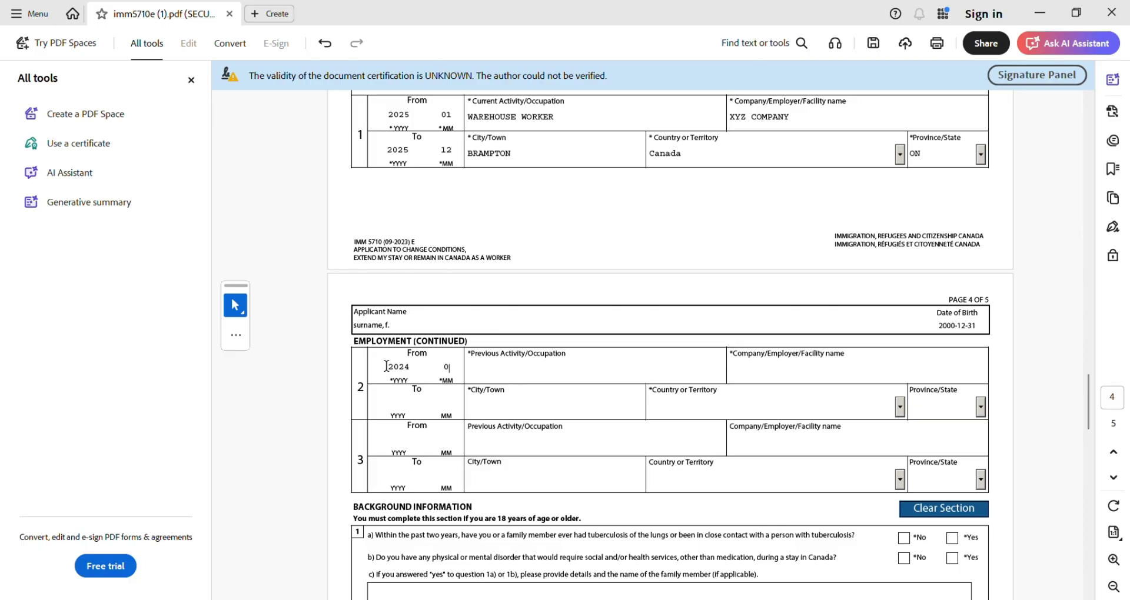
{"action": "type", "text": "01"}
{"action": "left_click", "coordinate": [521, 375]}
{"action": "type", "text": "WAREHOUSE WORKER"}
{"action": "left_click", "coordinate": [772, 366]}
{"action": "type", "text": "XYZ"}
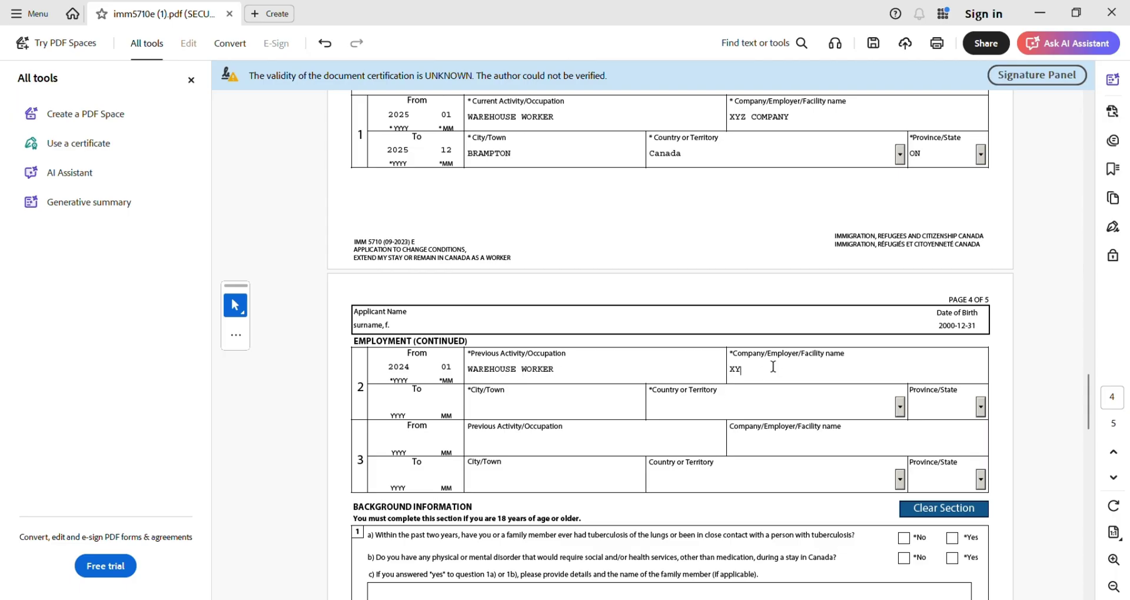
- Set row 2's end date to 2025-01 and city to BRAMPTON
{"action": "left_click", "coordinate": [383, 404]}
{"action": "type", "text": "2025"}
{"action": "key", "text": "Tab"}
{"action": "type", "text": "01"}
{"action": "key", "text": "Tab"}
{"action": "type", "text": "BNRA"}
{"action": "key", "text": "BackSpace"}
{"action": "key", "text": "BackSpace"}
{"action": "type", "text": "RAMPOTON"}
{"action": "key", "text": "BackSpace"}
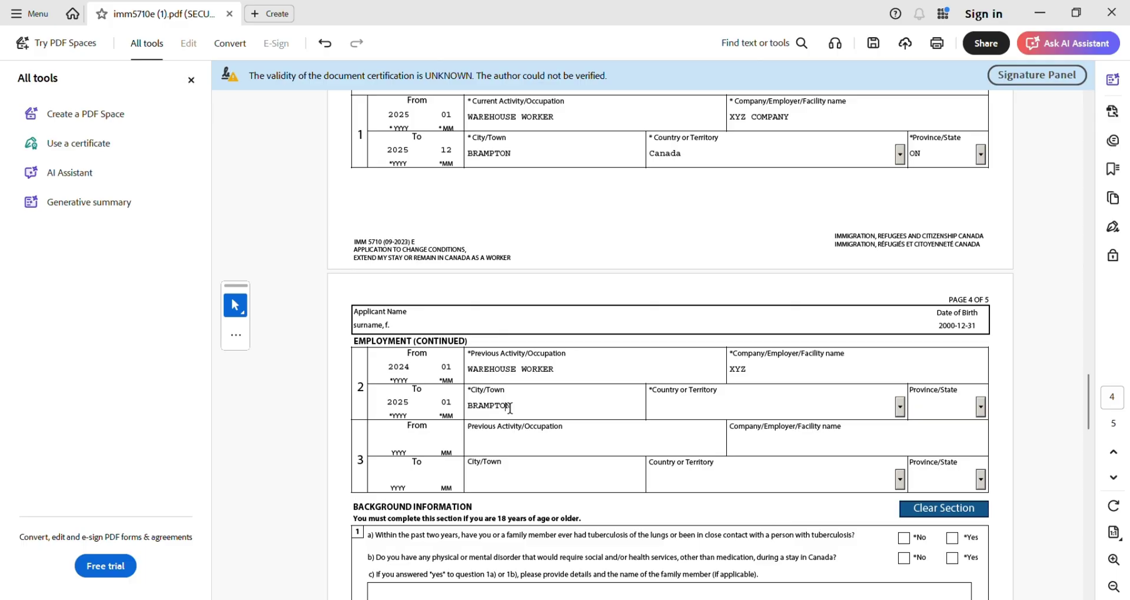
- Choose Canada as row 2's country and ON as its province
{"action": "left_click", "coordinate": [690, 416]}
{"action": "key", "text": "Down"}
{"action": "type", "text": "Cana"}
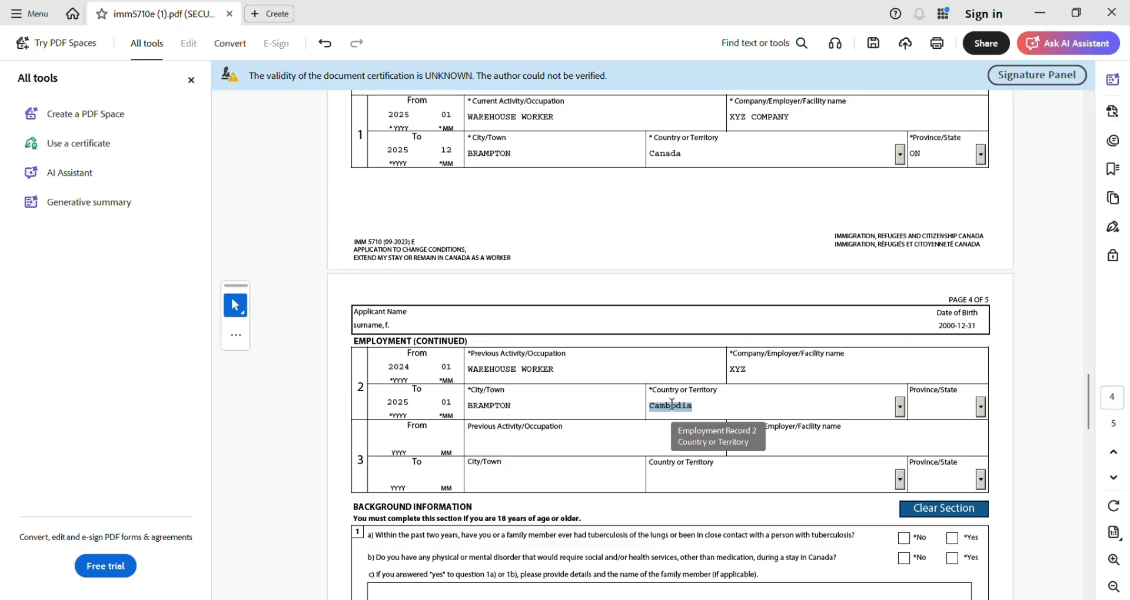
{"action": "key", "text": "Tab"}
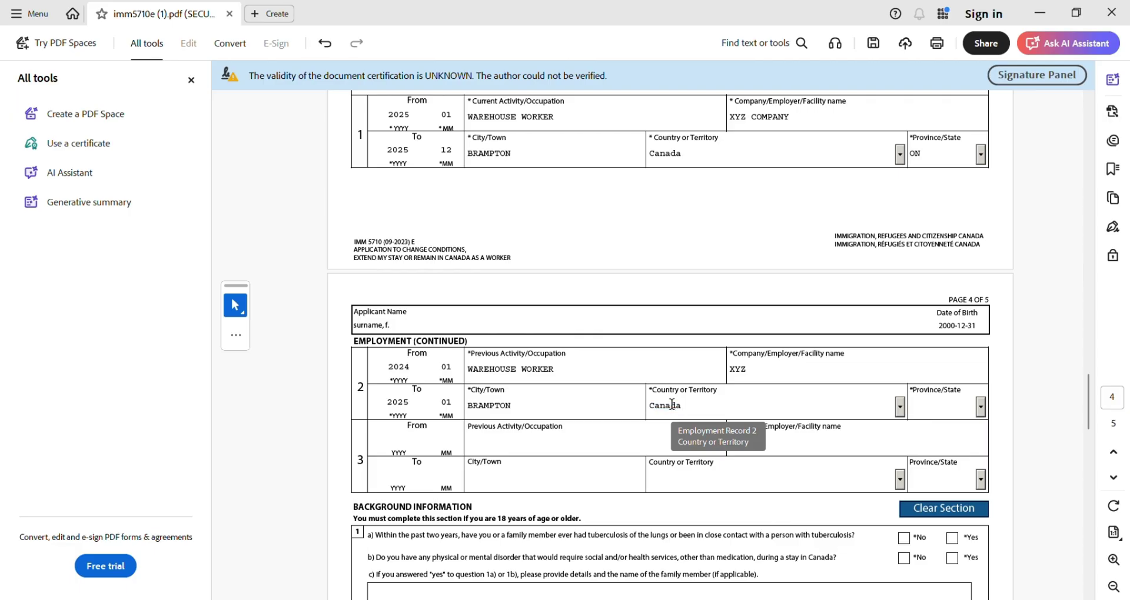
{"action": "type", "text": "ON"}
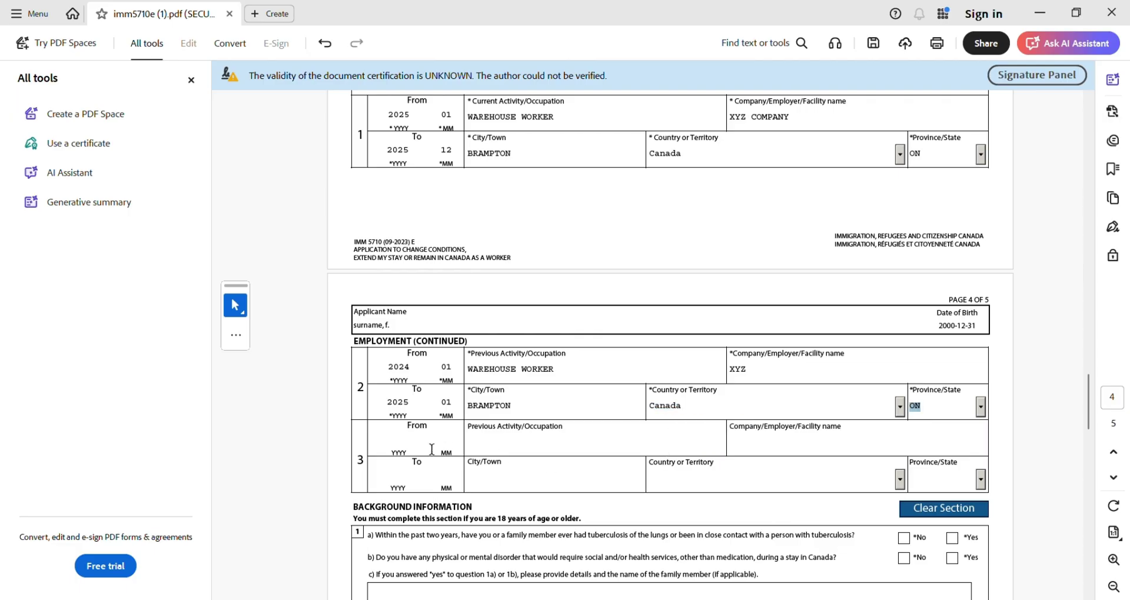
{"action": "left_click", "coordinate": [417, 449]}
- Answer No to background questions 1a, 1b, 2a and 2b
{"action": "scroll", "coordinate": [416, 449], "scroll_direction": "down", "scroll_amount": 5}
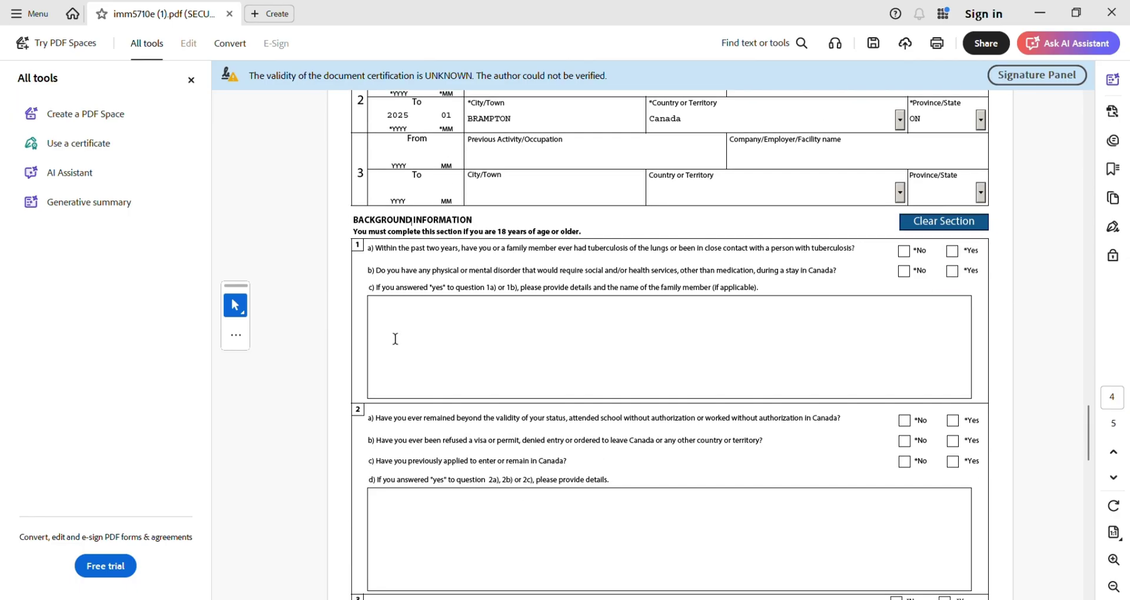
{"action": "left_click", "coordinate": [906, 254]}
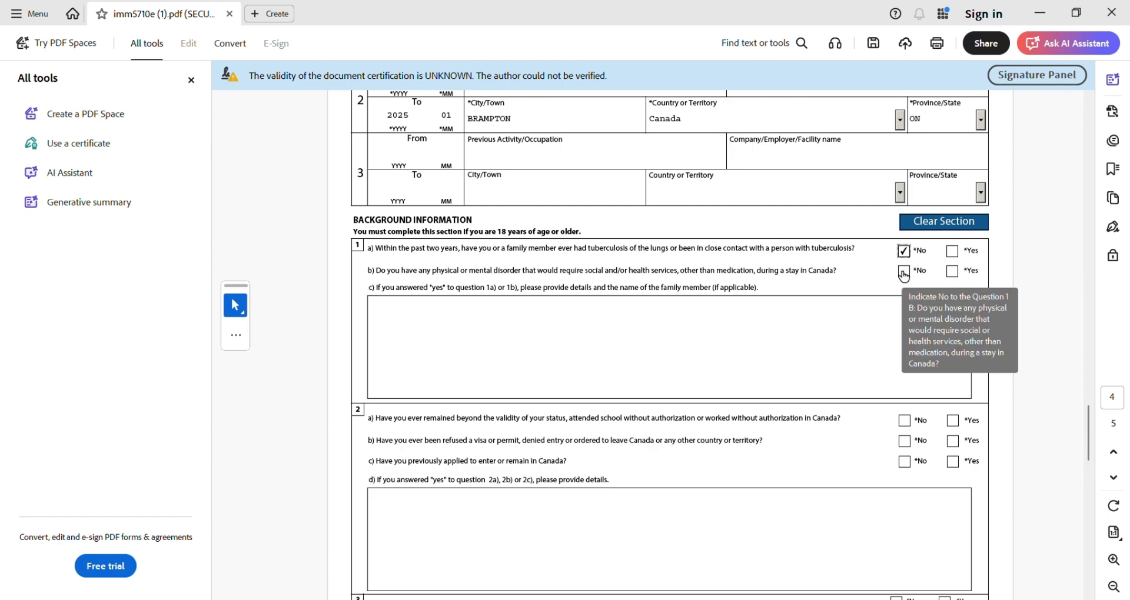
{"action": "left_click", "coordinate": [904, 274]}
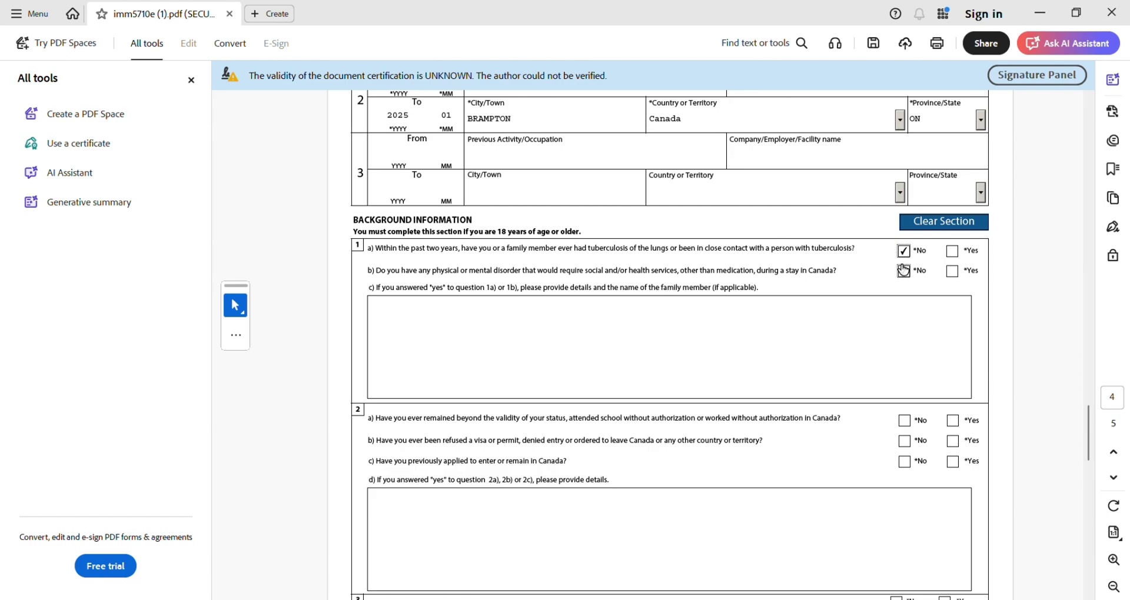
{"action": "scroll", "coordinate": [705, 330], "scroll_direction": "down", "scroll_amount": 4}
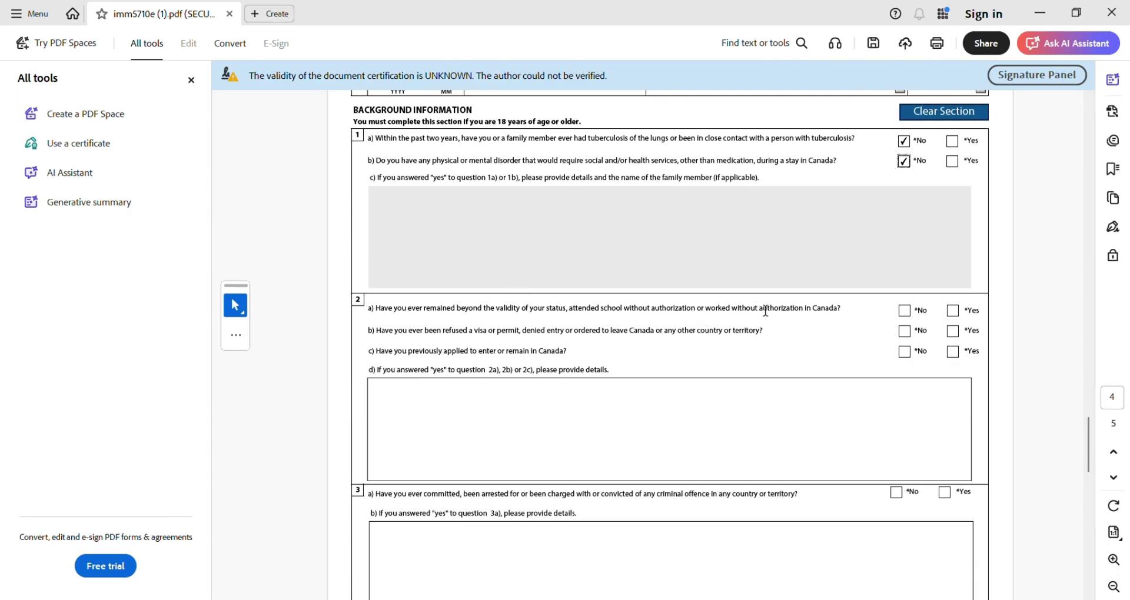
{"action": "left_click", "coordinate": [904, 311]}
{"action": "left_click", "coordinate": [906, 333]}
- Answer Yes to 2c and give details 'YES APPLIED FOR STUDY PERMIT IN 2023 AND SUCCESSFULLY RECEIVED IT'
{"action": "left_click", "coordinate": [953, 352]}
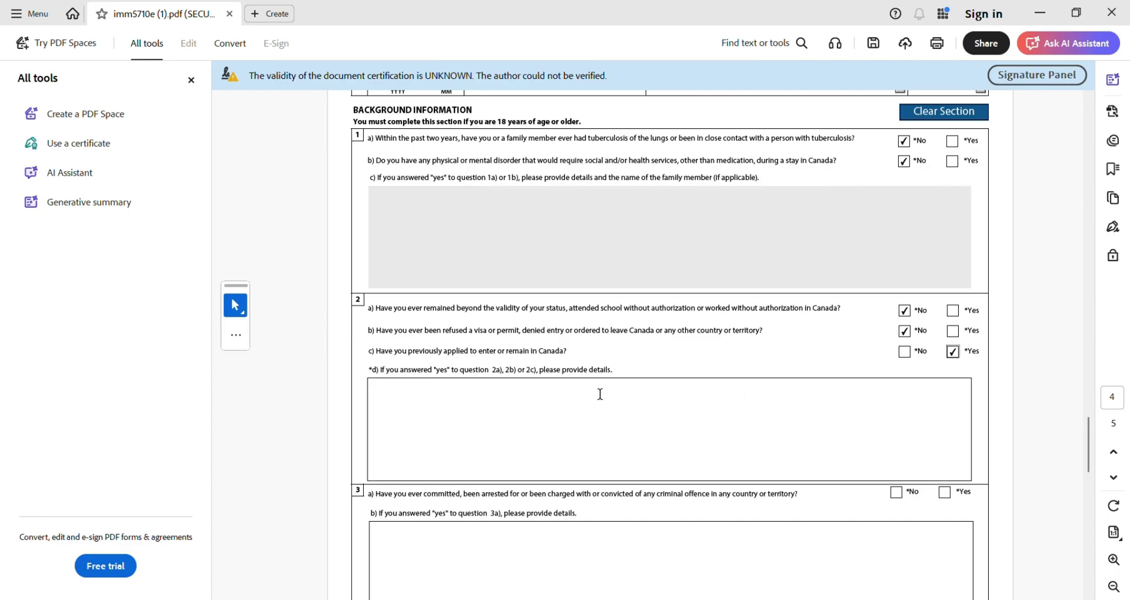
{"action": "left_click", "coordinate": [579, 411]}
{"action": "type", "text": "YES APPLIED FO"}
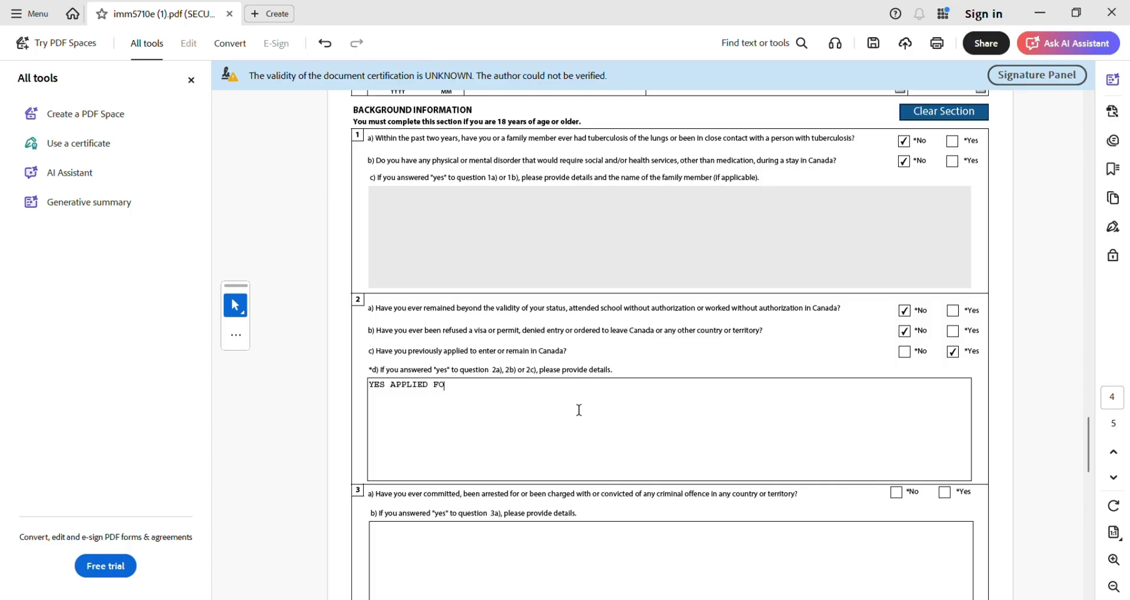
{"action": "type", "text": "R STUDY PERMIT IN 2023 AND "}
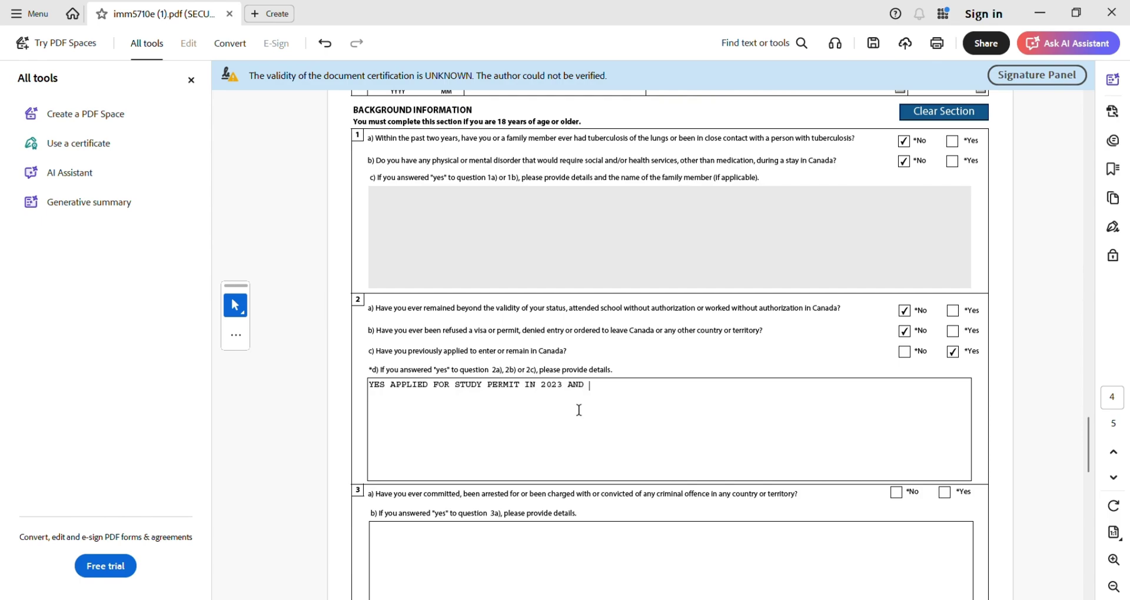
{"action": "type", "text": "SUCCESSFULLY RECEIVED IT"}
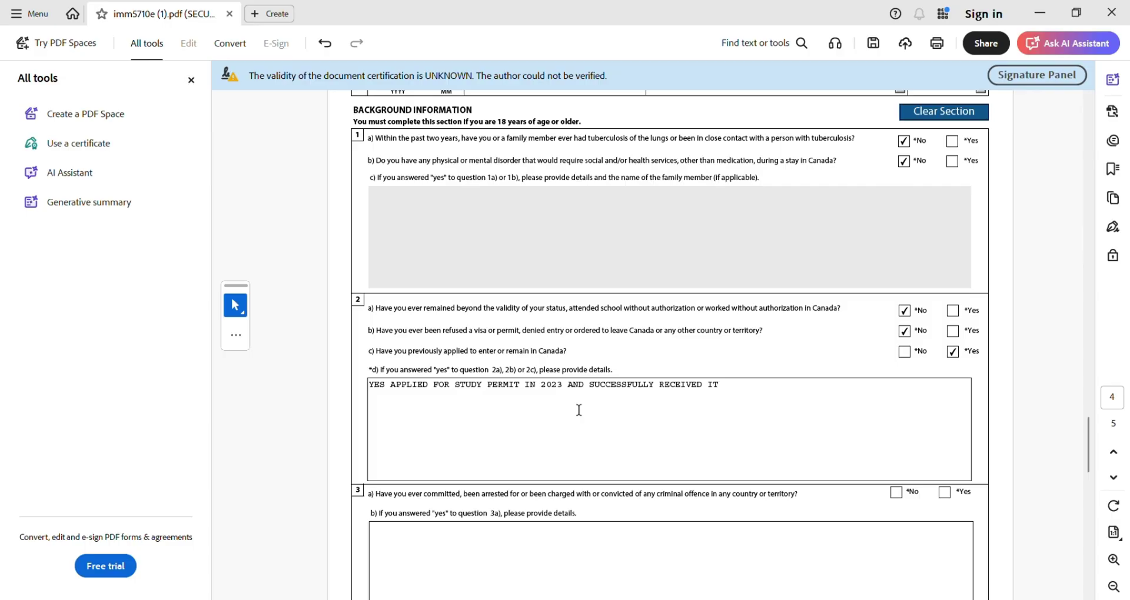
- Answer No to questions 3a, 4a, 5 and 6, and consent to IRCC contact
{"action": "scroll", "coordinate": [578, 411], "scroll_direction": "down", "scroll_amount": 3}
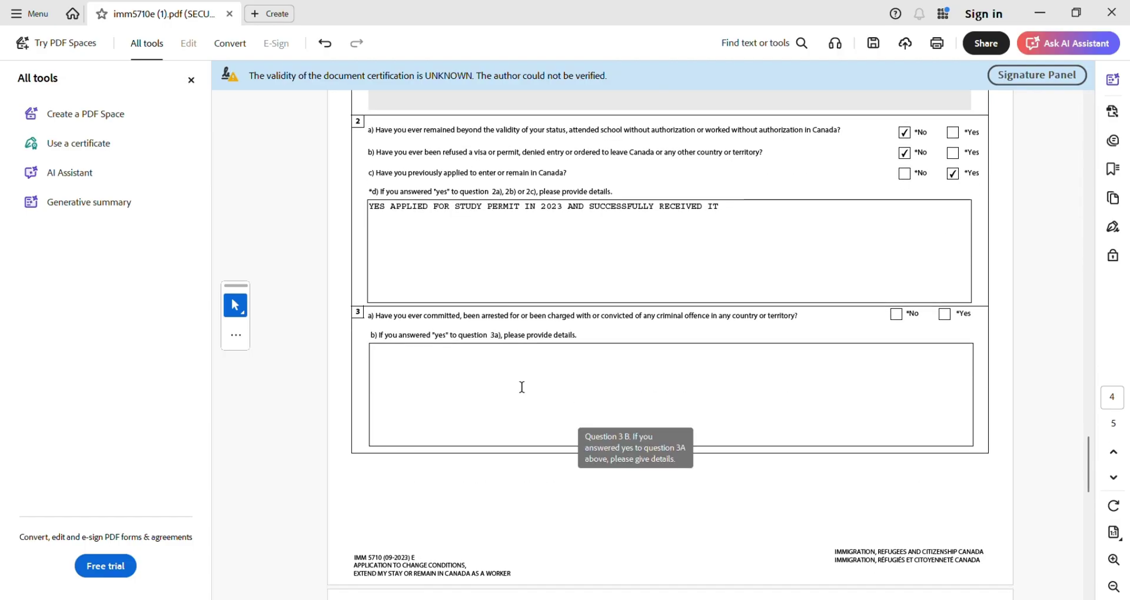
{"action": "left_click", "coordinate": [897, 315]}
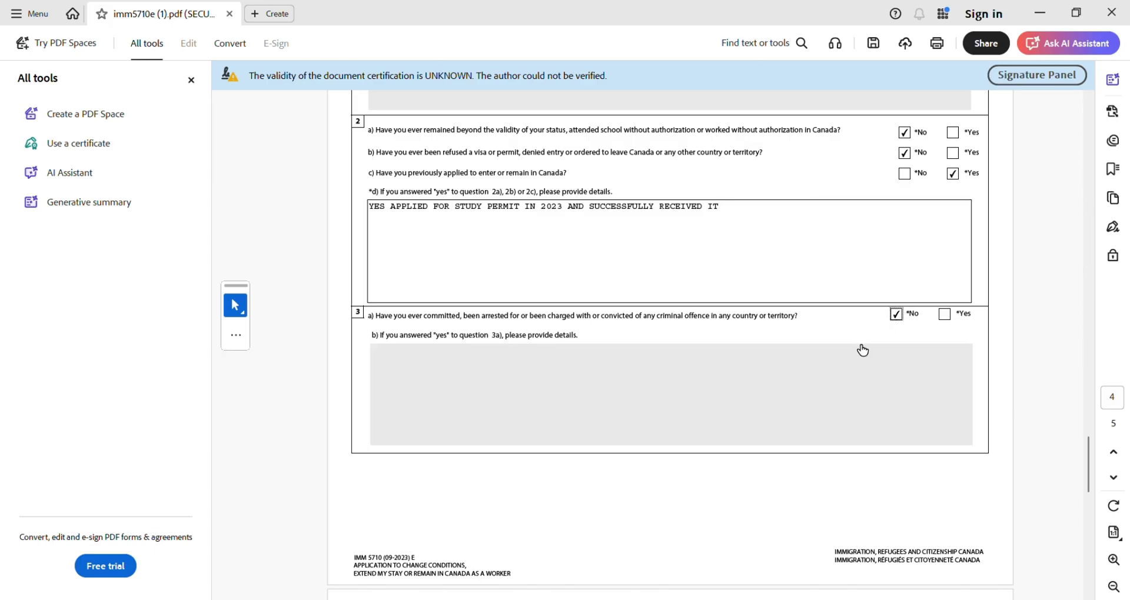
{"action": "scroll", "coordinate": [736, 437], "scroll_direction": "down", "scroll_amount": 6}
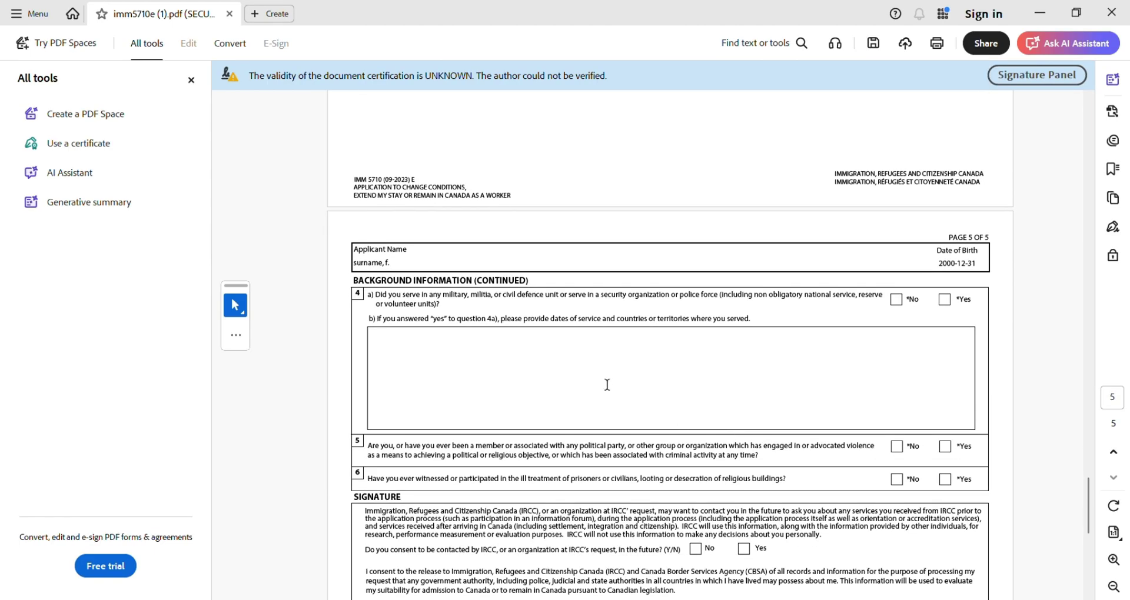
{"action": "left_click", "coordinate": [897, 302]}
{"action": "scroll", "coordinate": [769, 340], "scroll_direction": "down", "scroll_amount": 3}
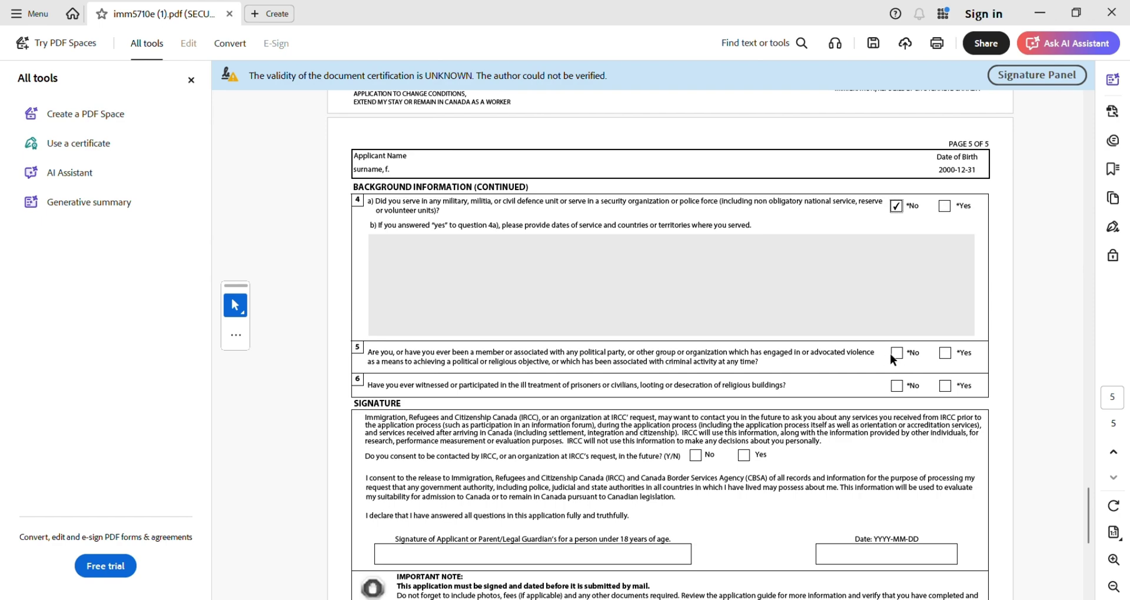
{"action": "left_click", "coordinate": [899, 355]}
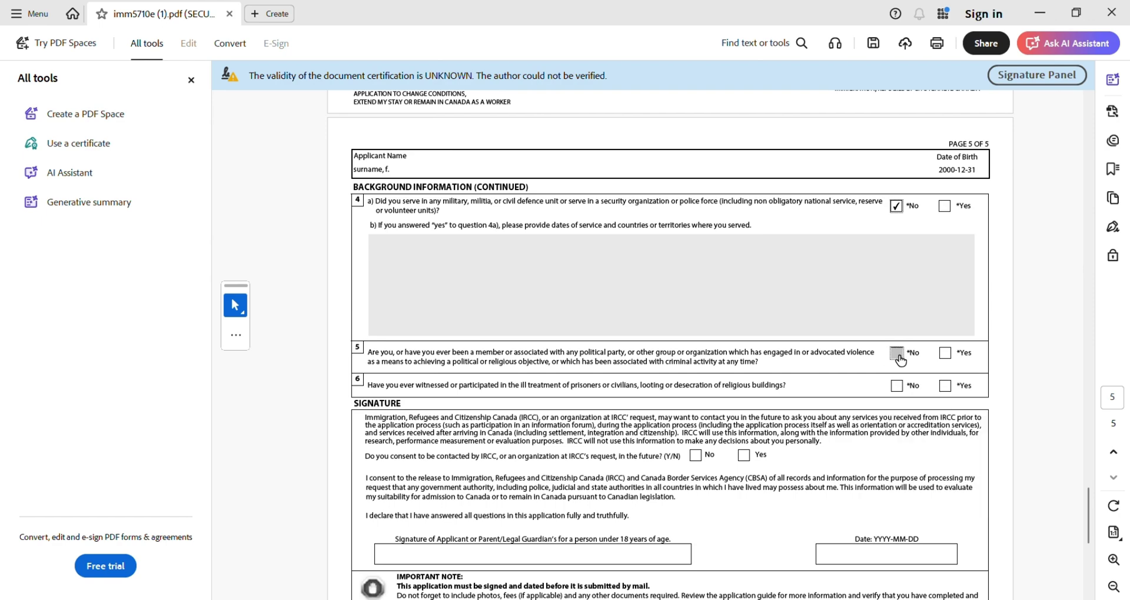
{"action": "left_click", "coordinate": [898, 391]}
{"action": "left_click", "coordinate": [746, 457]}
{"action": "scroll", "coordinate": [648, 430], "scroll_direction": "down", "scroll_amount": 3}
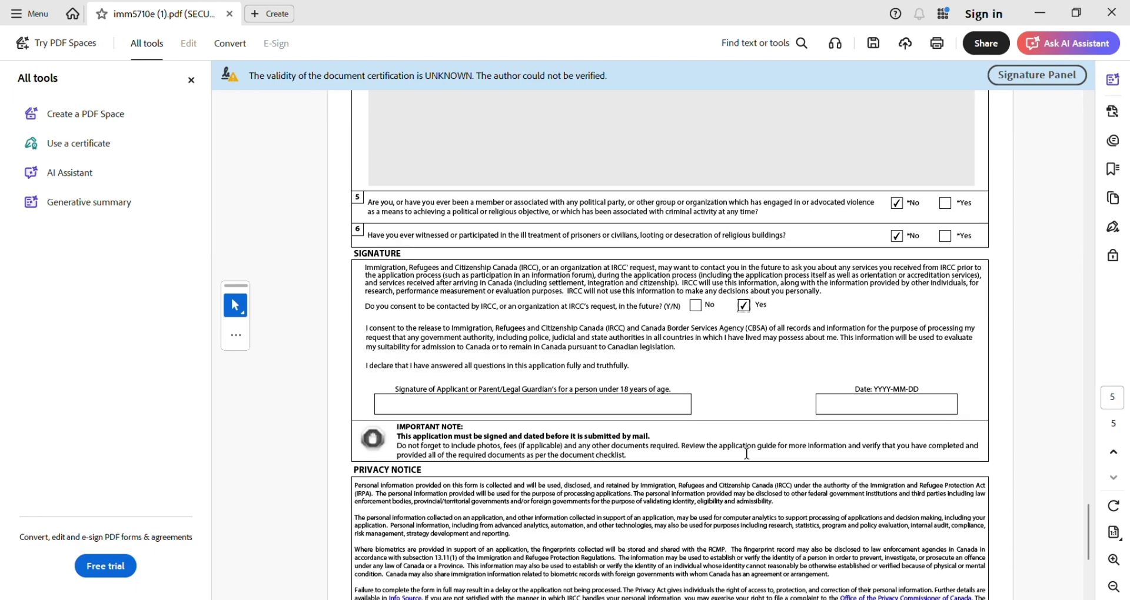
- Type the applicant's full name in the Signature field
{"action": "left_click", "coordinate": [579, 406]}
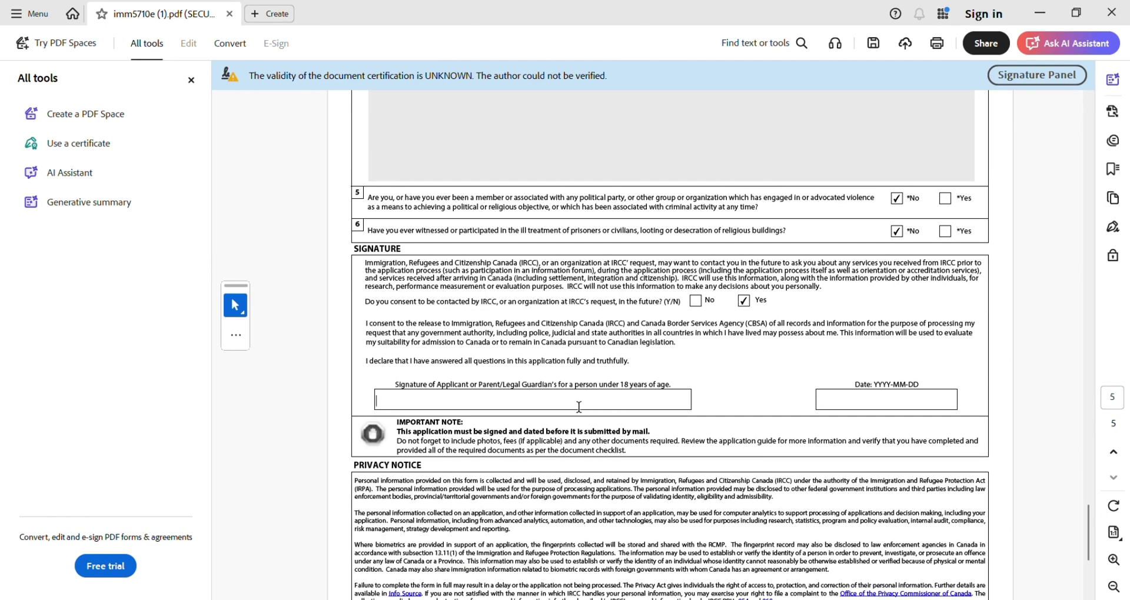
- Set the signature date to 21 December 2025 using the calendar
{"action": "left_click", "coordinate": [849, 403]}
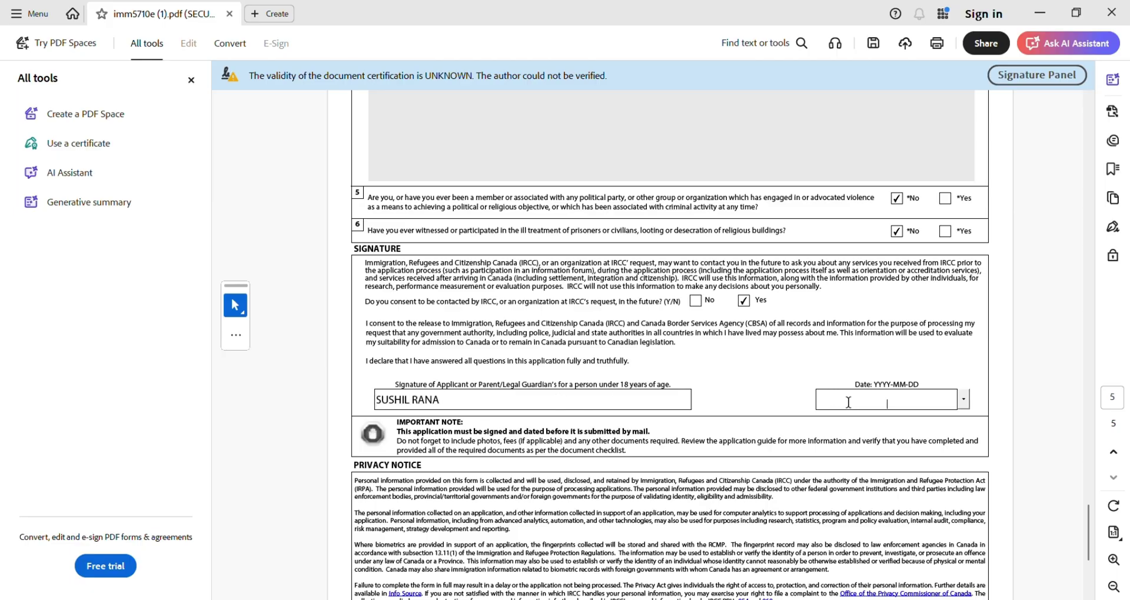
{"action": "left_click", "coordinate": [963, 400]}
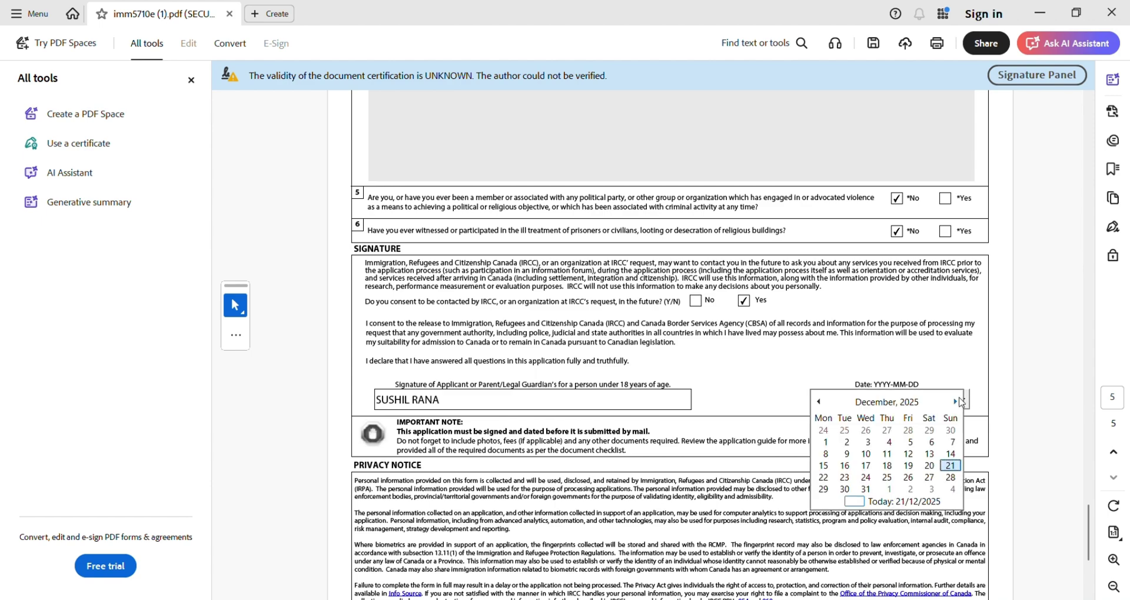
{"action": "left_click", "coordinate": [952, 465]}
{"action": "scroll", "coordinate": [952, 464], "scroll_direction": "down", "scroll_amount": 4}
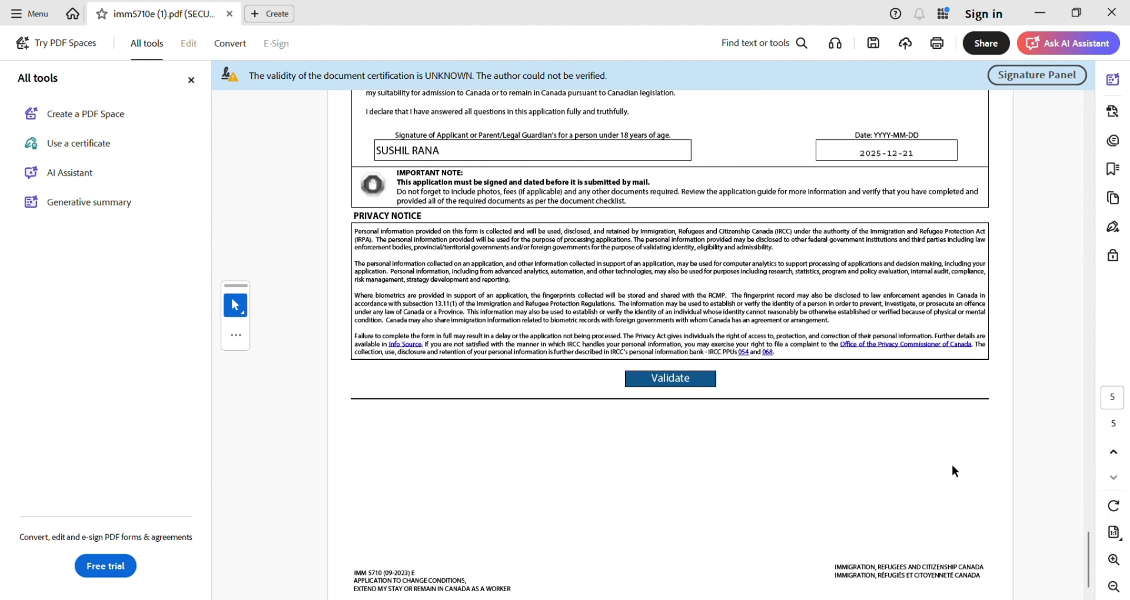
- Validate the completed form and dismiss the success message
{"action": "left_click", "coordinate": [664, 385]}
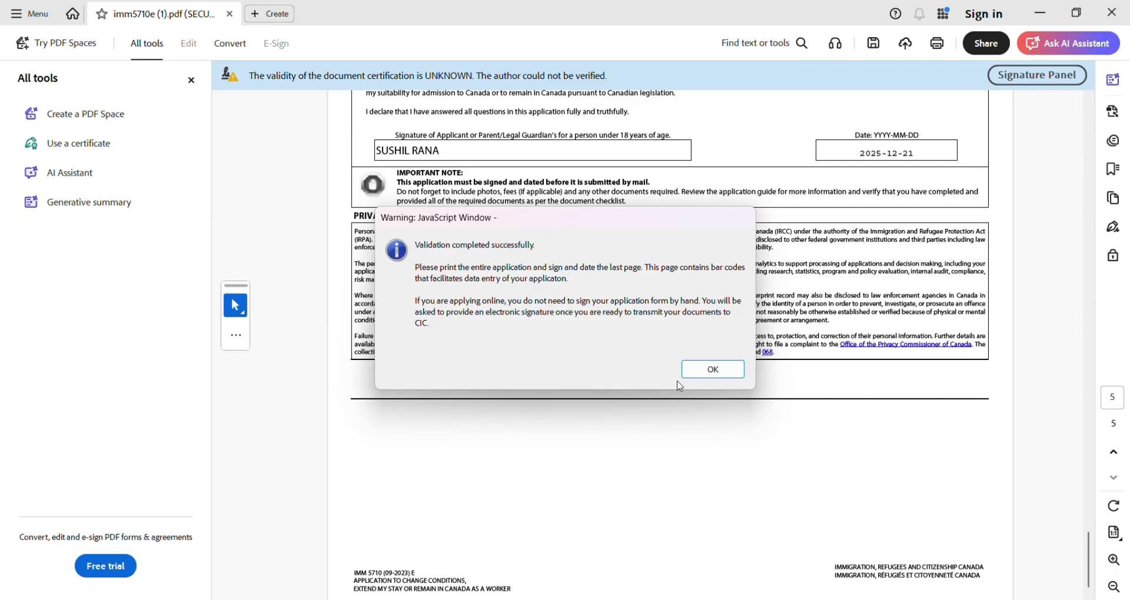
{"action": "left_click", "coordinate": [711, 369]}
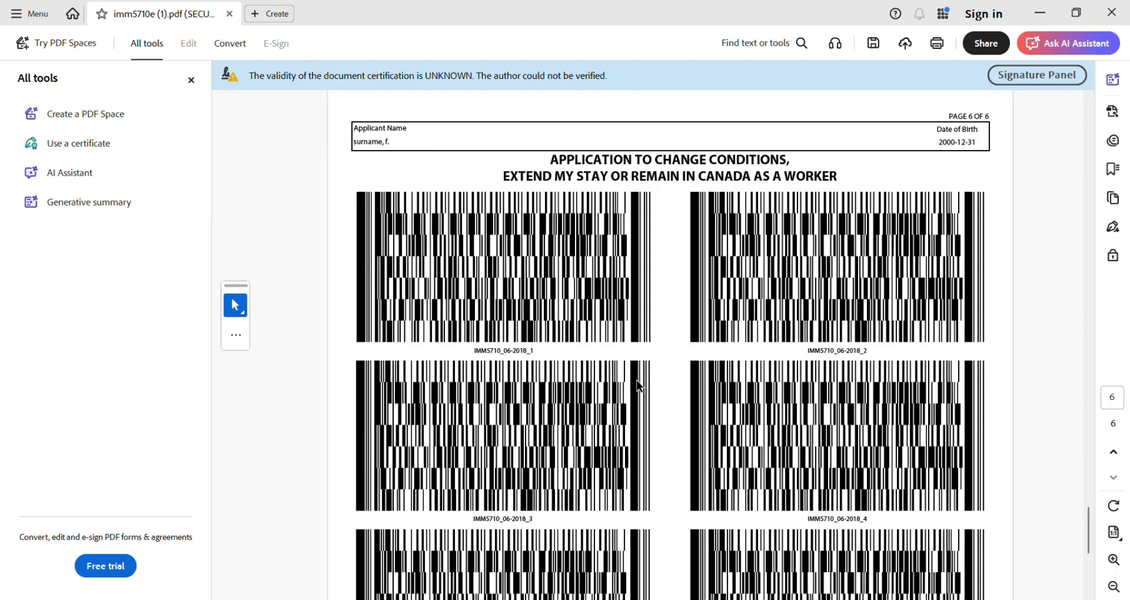
{"action": "scroll", "coordinate": [637, 383], "scroll_direction": "down", "scroll_amount": 5}
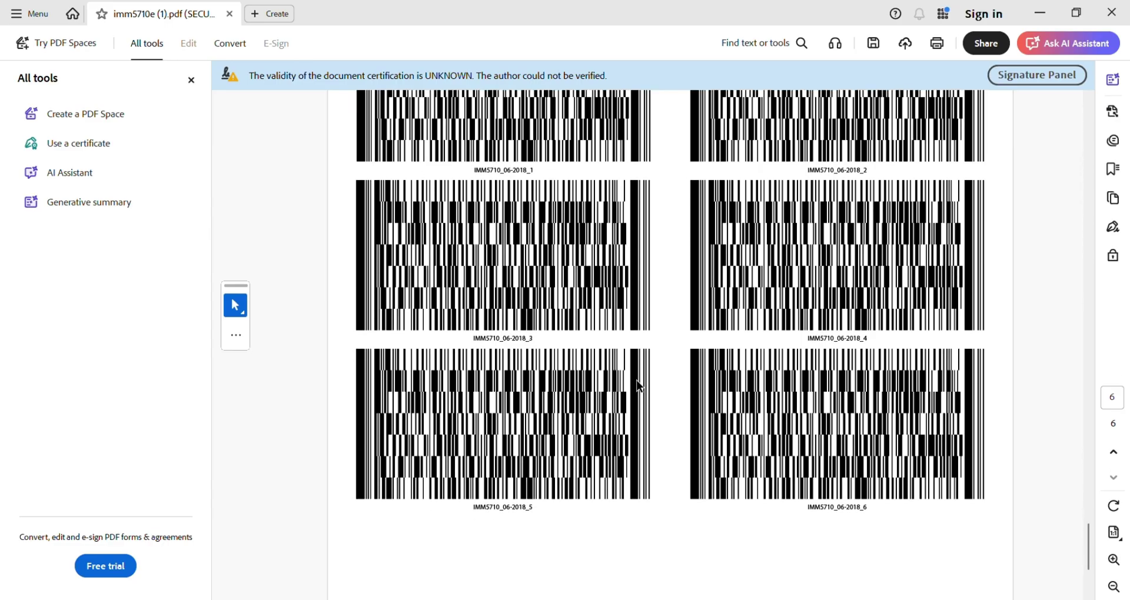
{"action": "scroll", "coordinate": [637, 385], "scroll_direction": "up", "scroll_amount": 10}
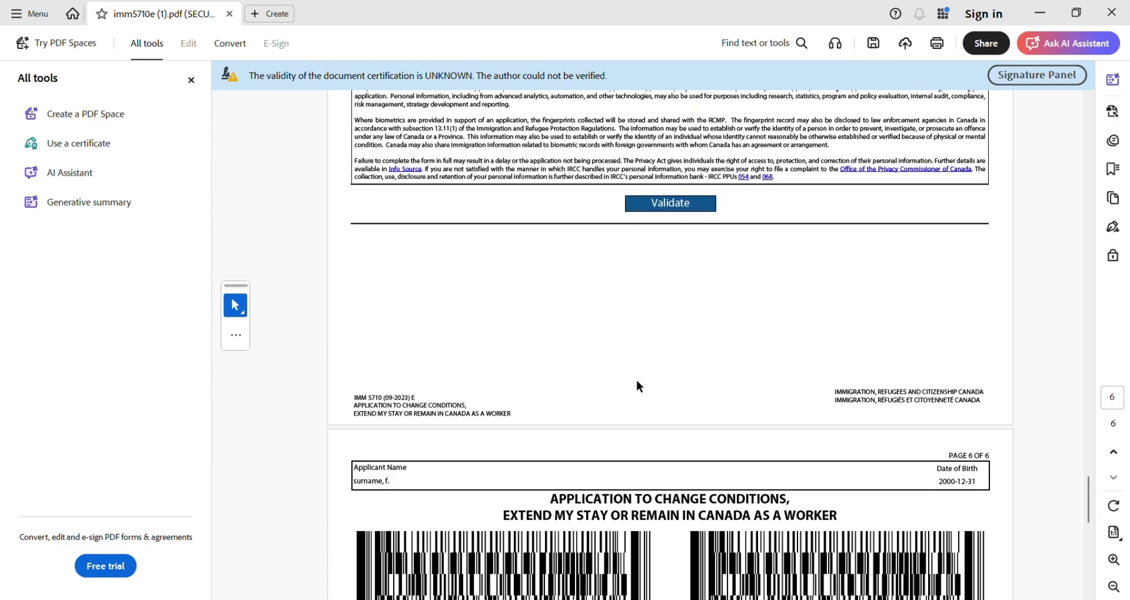
- Close imm5710e (1).pdf, choosing Yes to save the changes
{"action": "scroll", "coordinate": [637, 385], "scroll_direction": "down", "scroll_amount": 2}
{"action": "scroll", "coordinate": [637, 386], "scroll_direction": "down", "scroll_amount": 3}
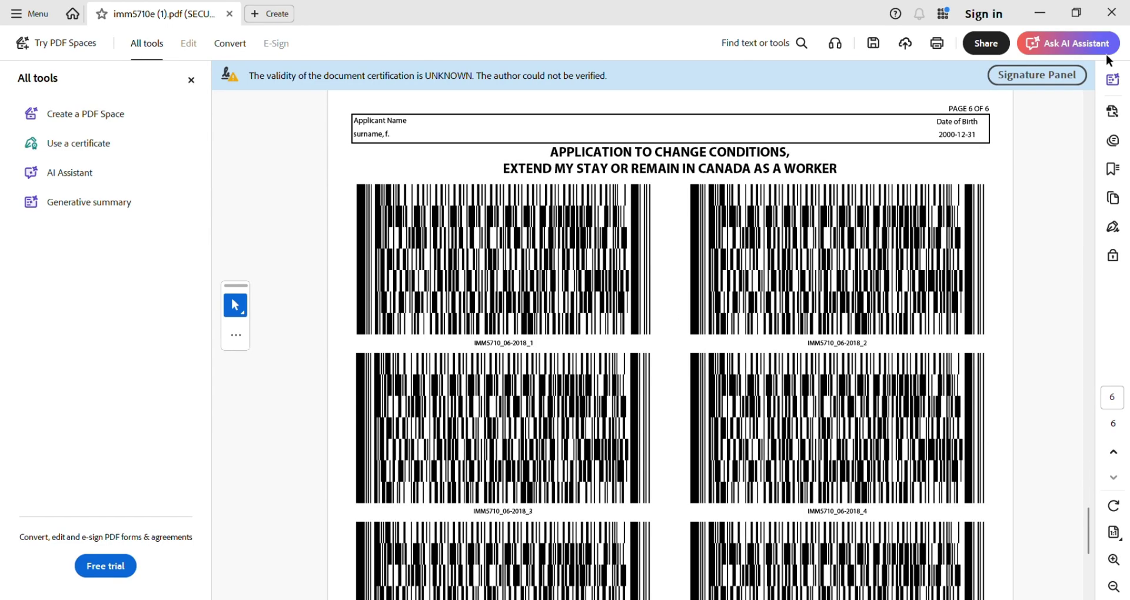
{"action": "left_click", "coordinate": [1111, 12]}
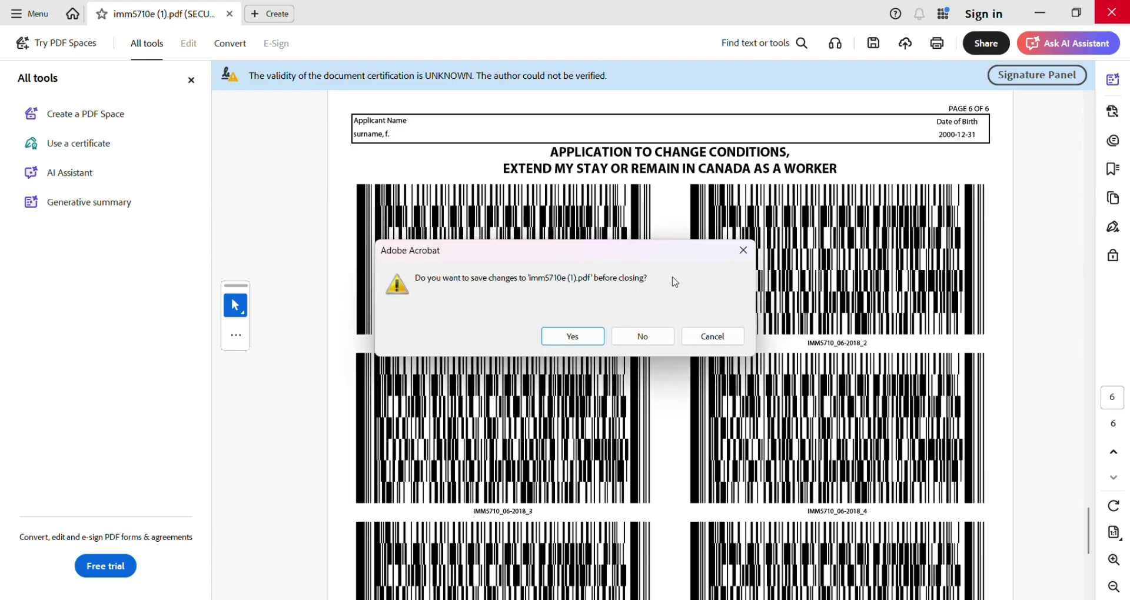
{"action": "left_click", "coordinate": [570, 336]}
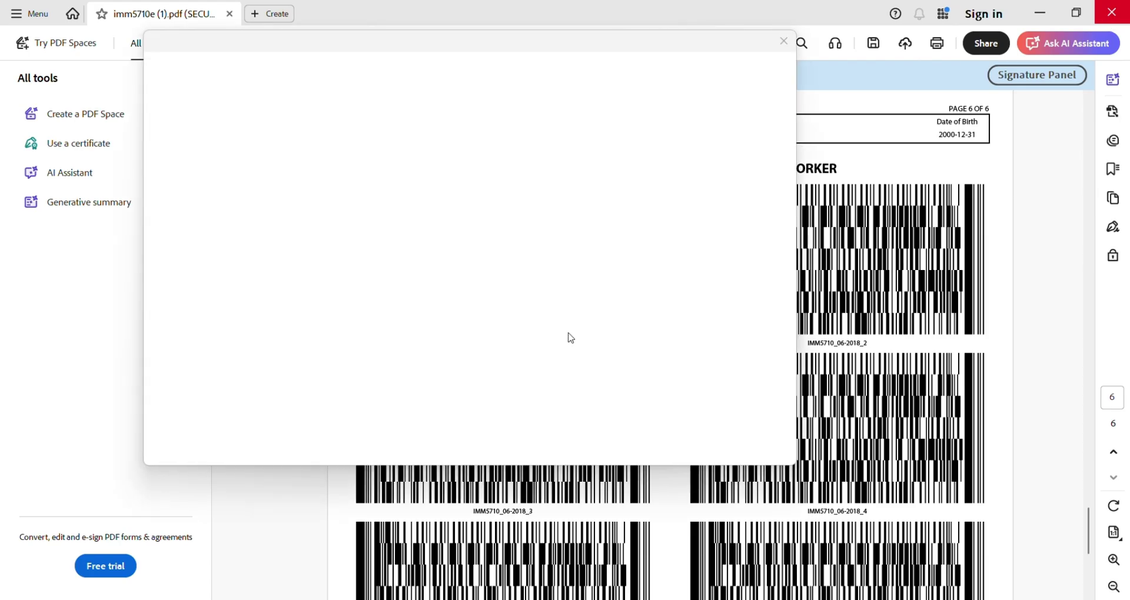
{"action": "left_click", "coordinate": [790, 45]}
{"action": "scroll", "coordinate": [742, 361], "scroll_direction": "down", "scroll_amount": 8}
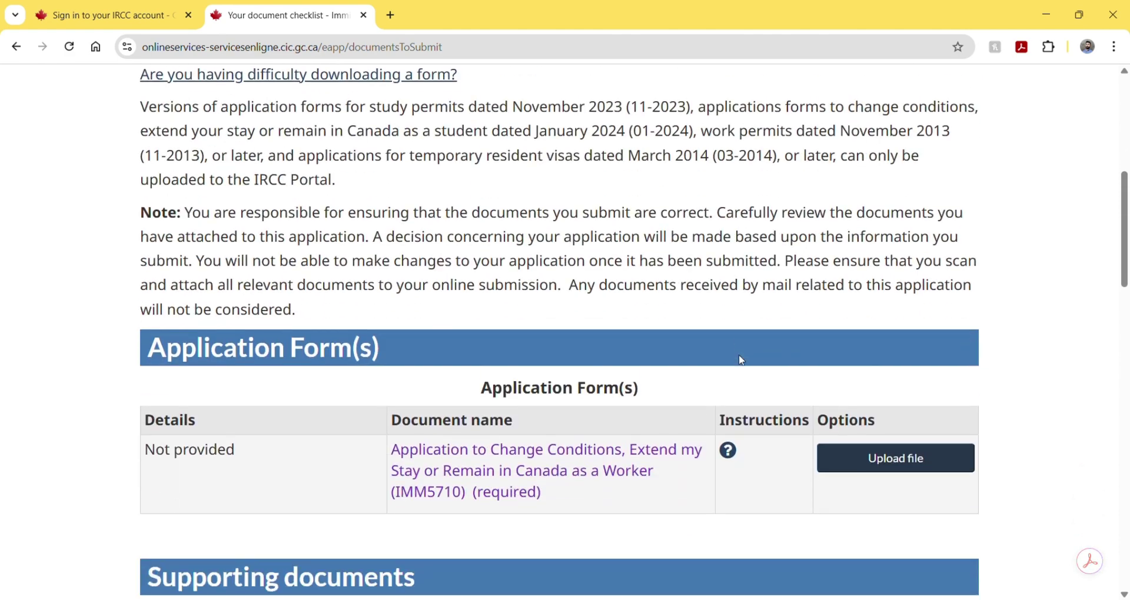
{"action": "scroll", "coordinate": [740, 354], "scroll_direction": "up", "scroll_amount": 1}
{"action": "scroll", "coordinate": [645, 333], "scroll_direction": "down", "scroll_amount": 1}
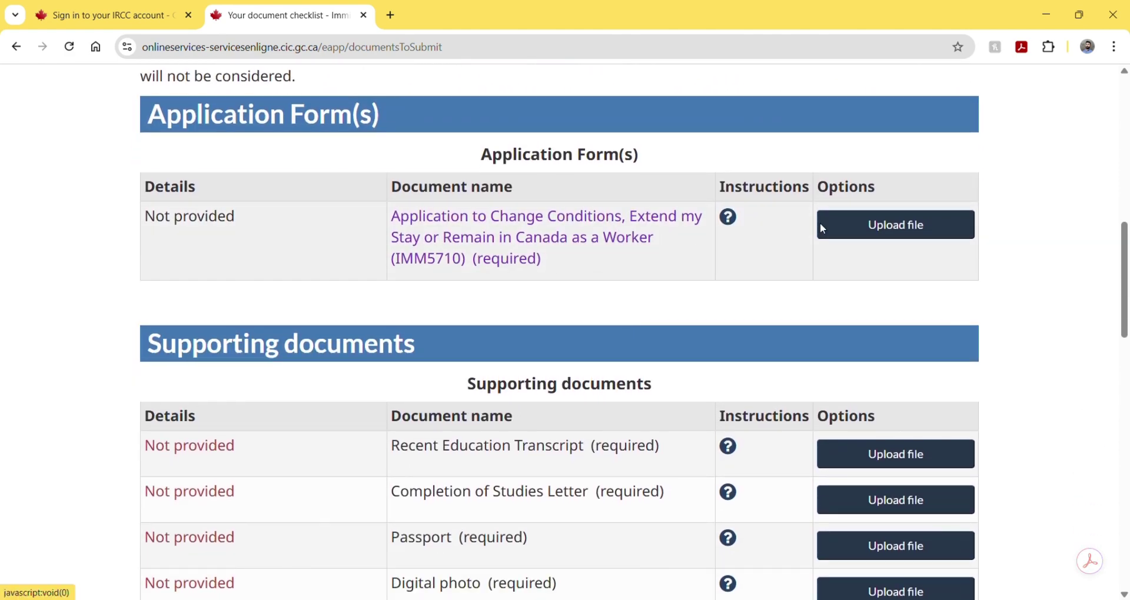
{"action": "left_click", "coordinate": [839, 224]}
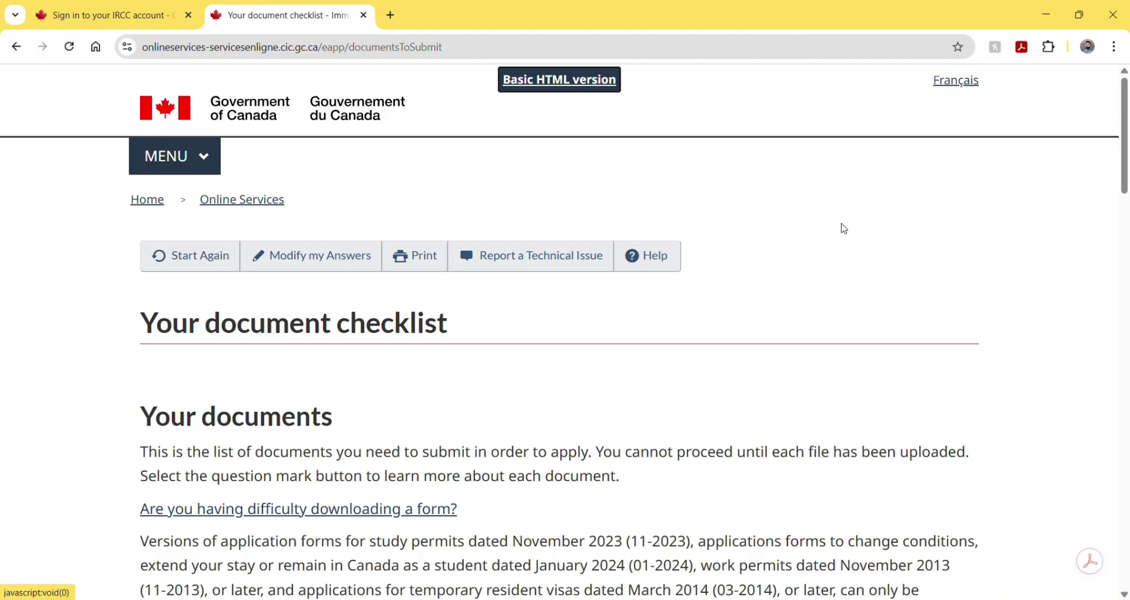
{"action": "scroll", "coordinate": [844, 227], "scroll_direction": "down", "scroll_amount": 8}
{"action": "scroll", "coordinate": [843, 224], "scroll_direction": "down", "scroll_amount": 3}
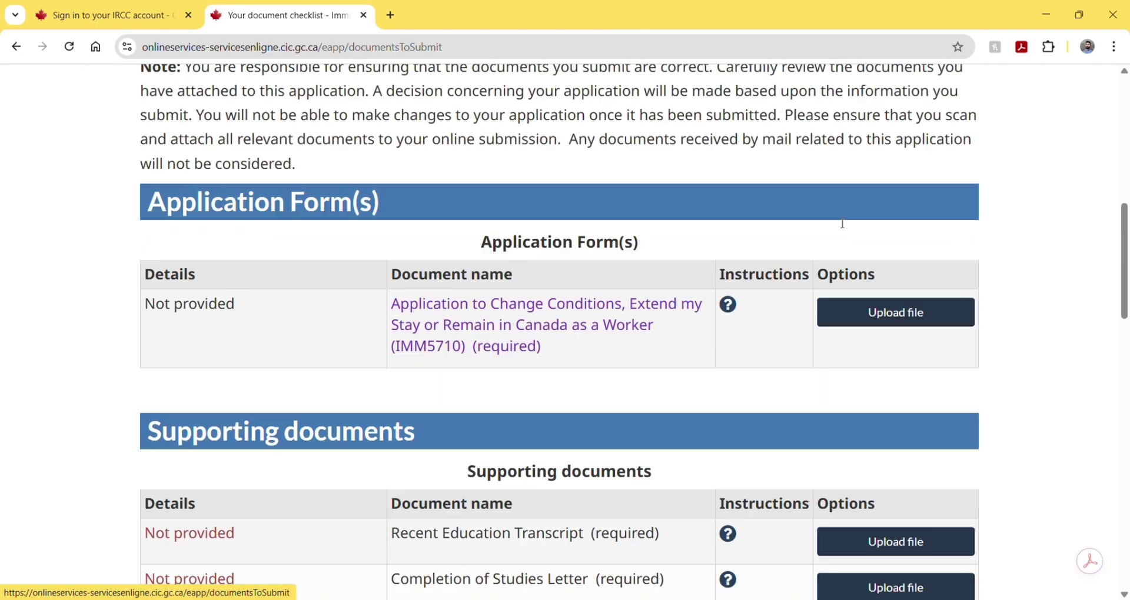
{"action": "left_click", "coordinate": [862, 287]}
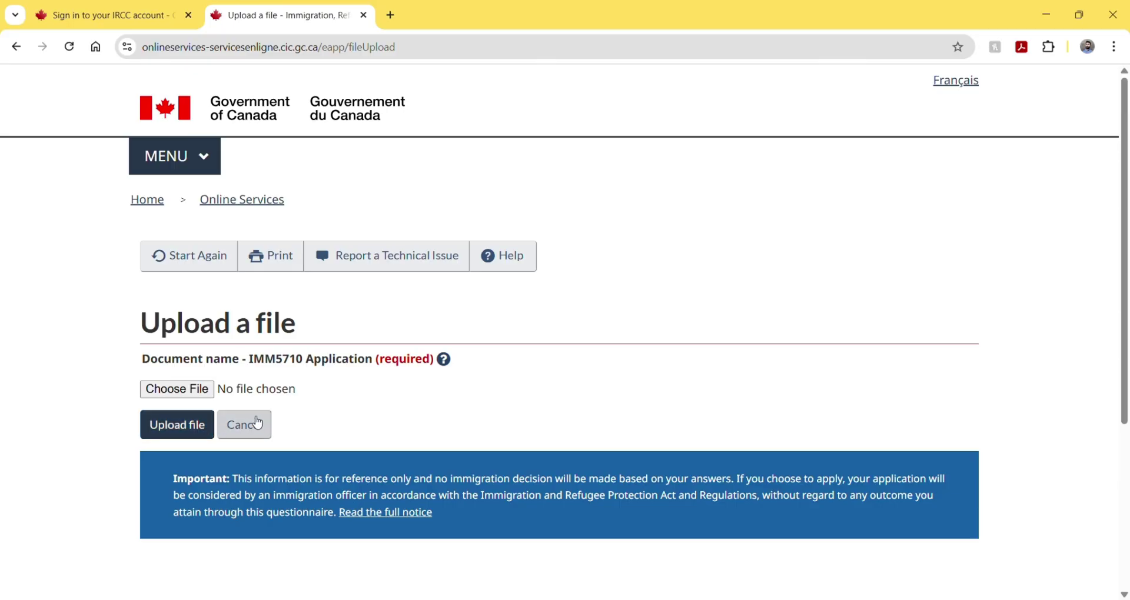
{"action": "left_click", "coordinate": [260, 423]}
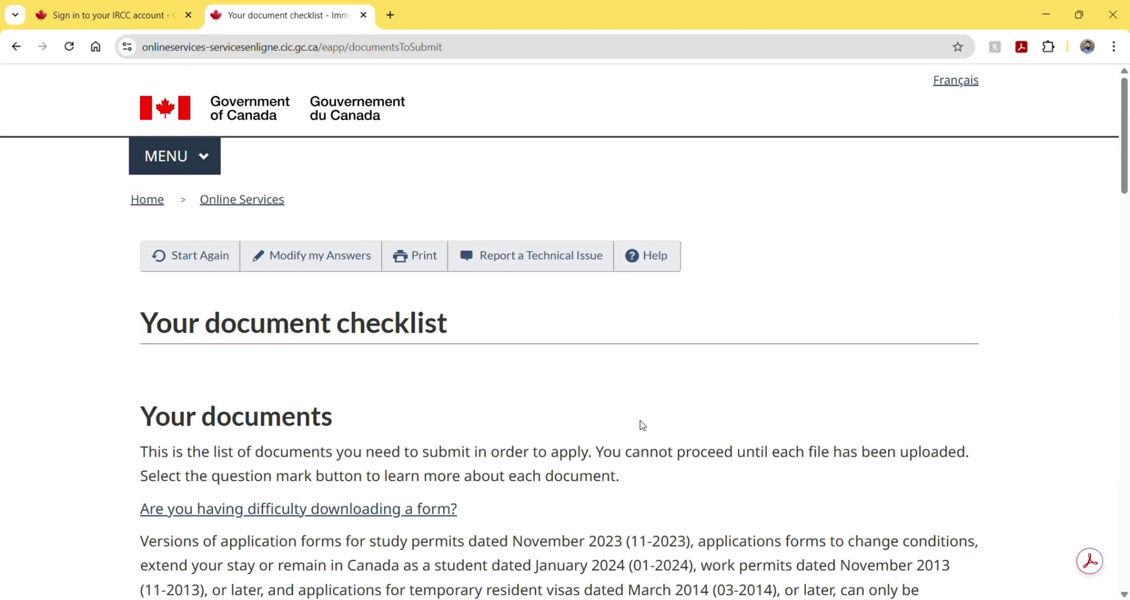
{"action": "scroll", "coordinate": [639, 423], "scroll_direction": "down", "scroll_amount": 10}
{"action": "scroll", "coordinate": [641, 424], "scroll_direction": "down", "scroll_amount": 3}
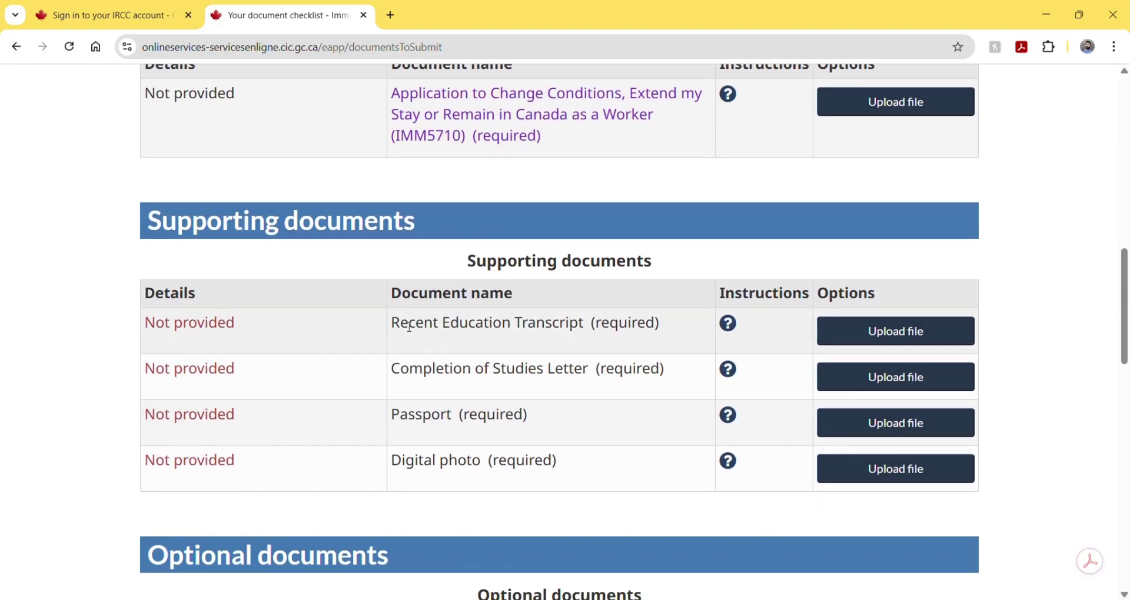
{"action": "left_click_drag", "start_coordinate": [393, 329], "coordinate": [668, 323]}
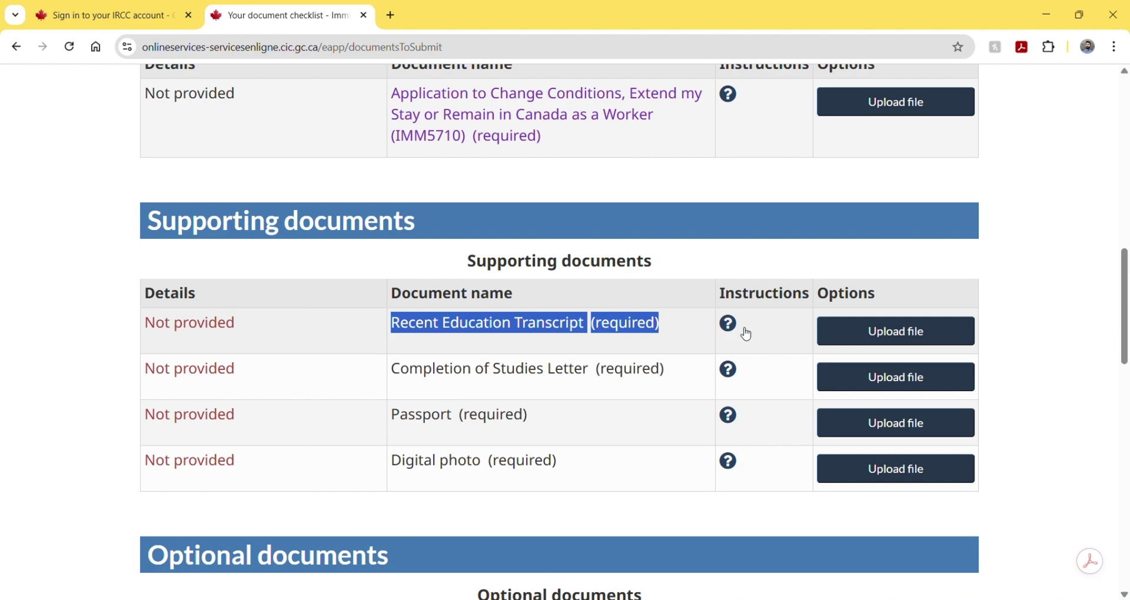
{"action": "left_click", "coordinate": [852, 339]}
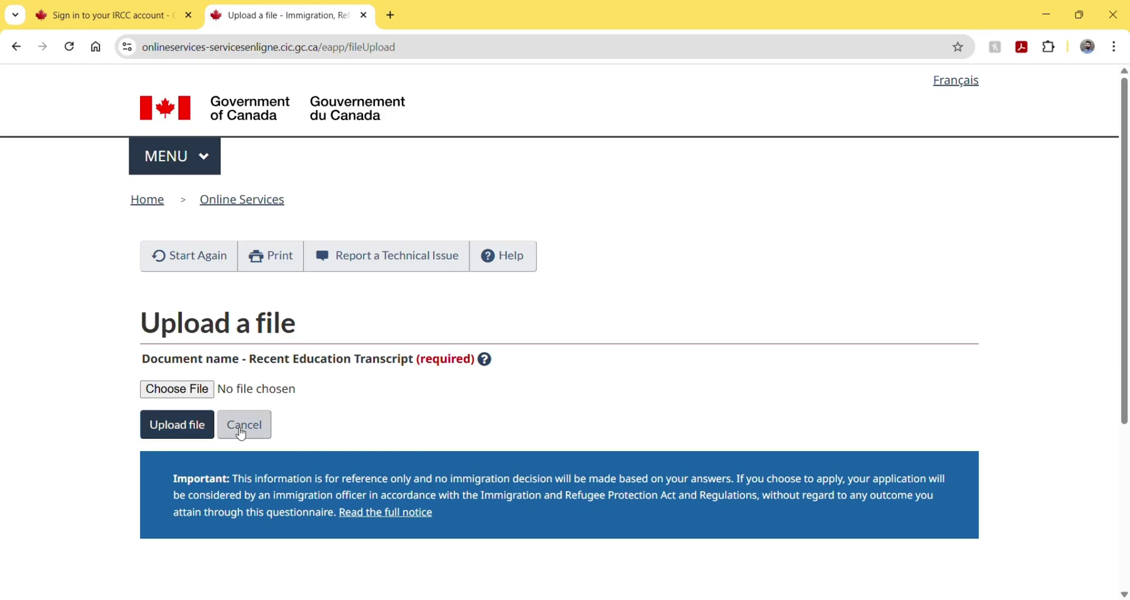
{"action": "left_click", "coordinate": [243, 426]}
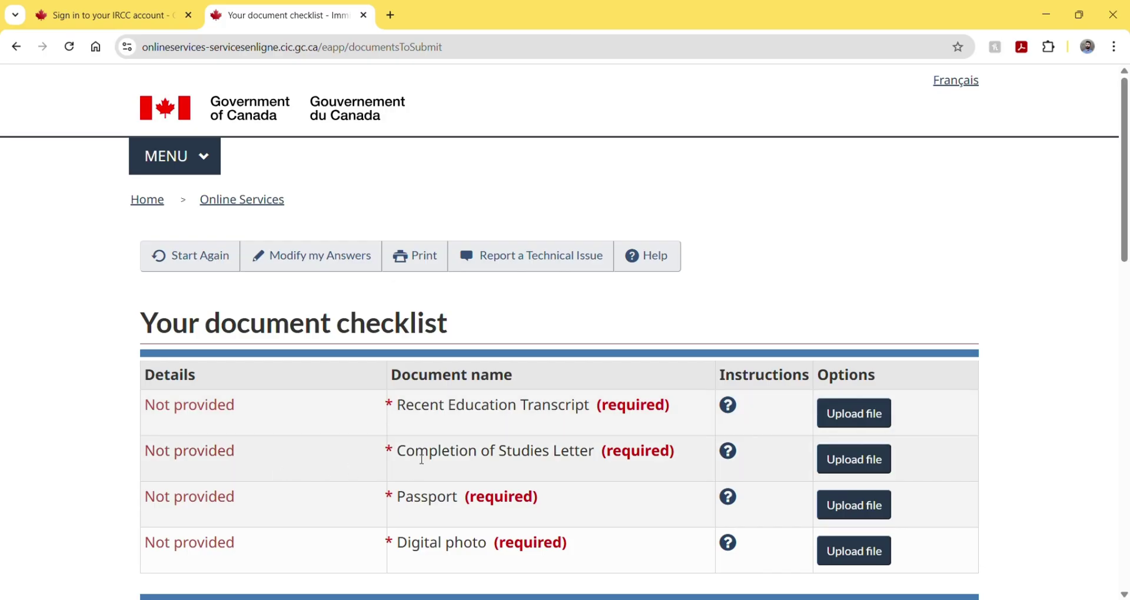
{"action": "left_click_drag", "start_coordinate": [415, 457], "coordinate": [592, 456]}
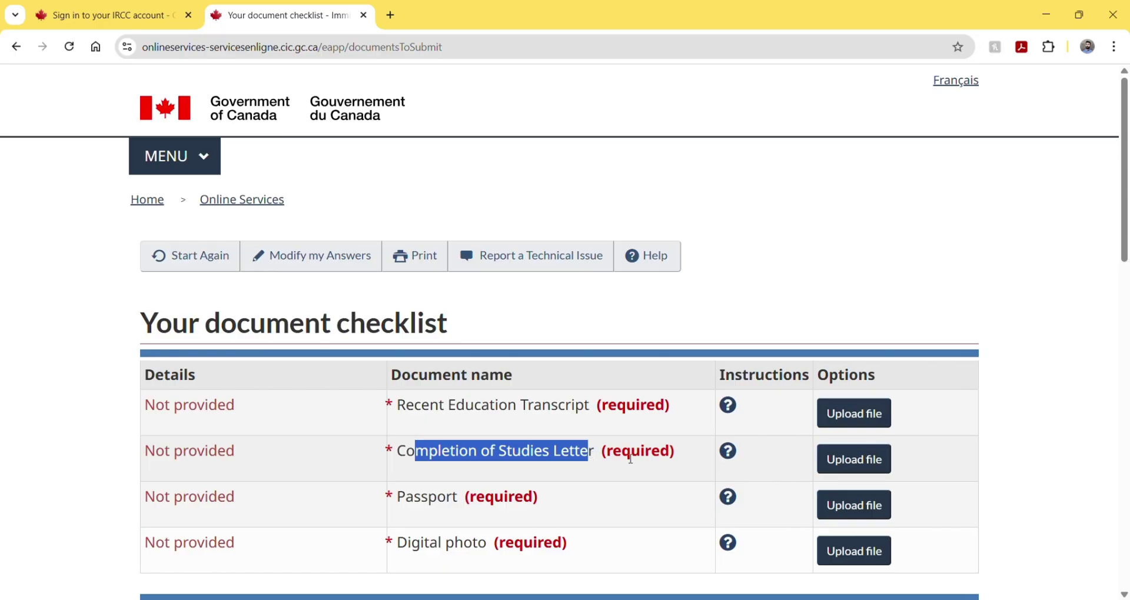
{"action": "left_click", "coordinate": [842, 460]}
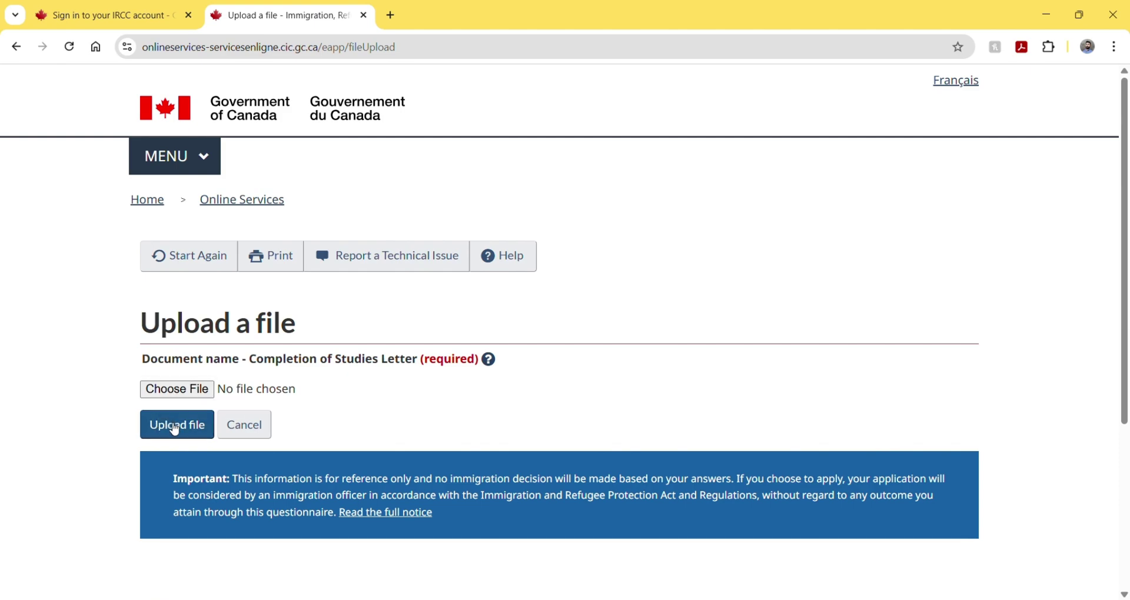
{"action": "left_click", "coordinate": [258, 430]}
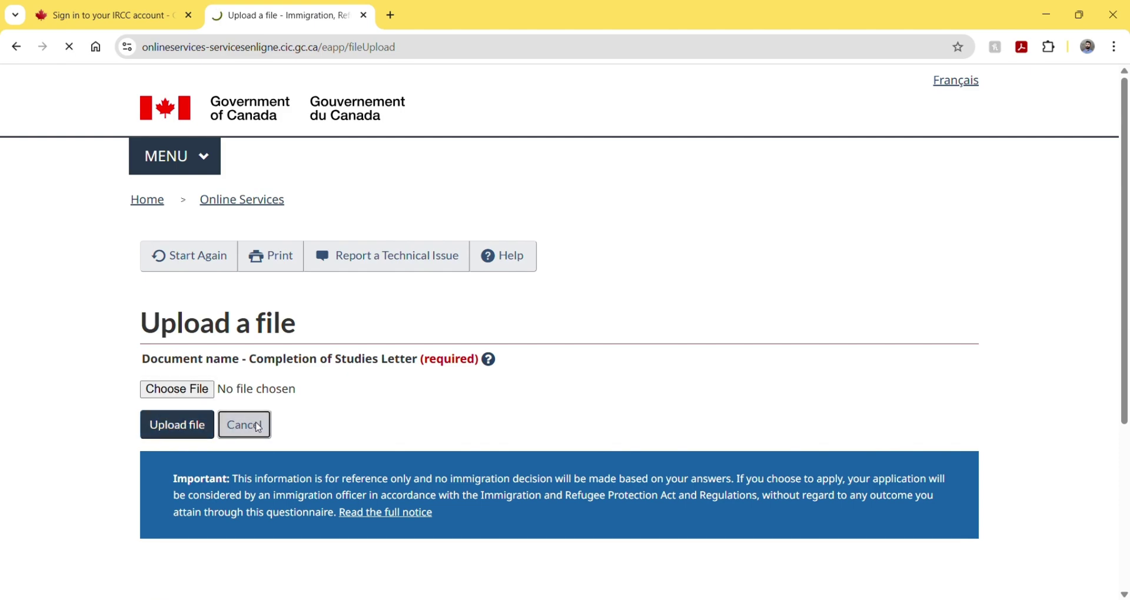
{"action": "scroll", "coordinate": [616, 436], "scroll_direction": "down", "scroll_amount": 3}
{"action": "scroll", "coordinate": [615, 436], "scroll_direction": "down", "scroll_amount": 12}
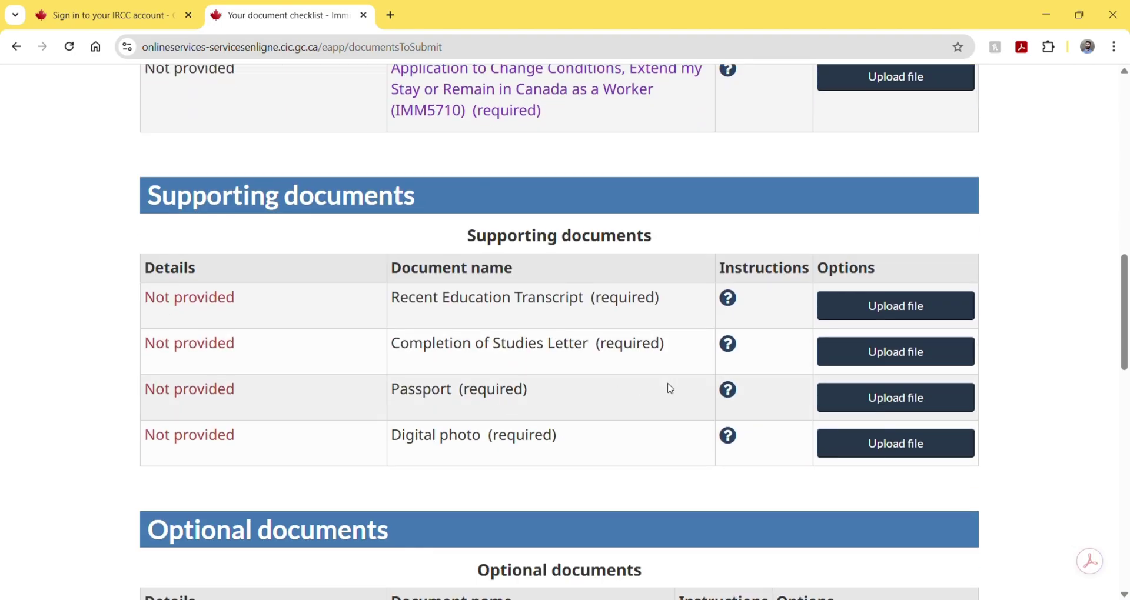
{"action": "left_click", "coordinate": [730, 394]}
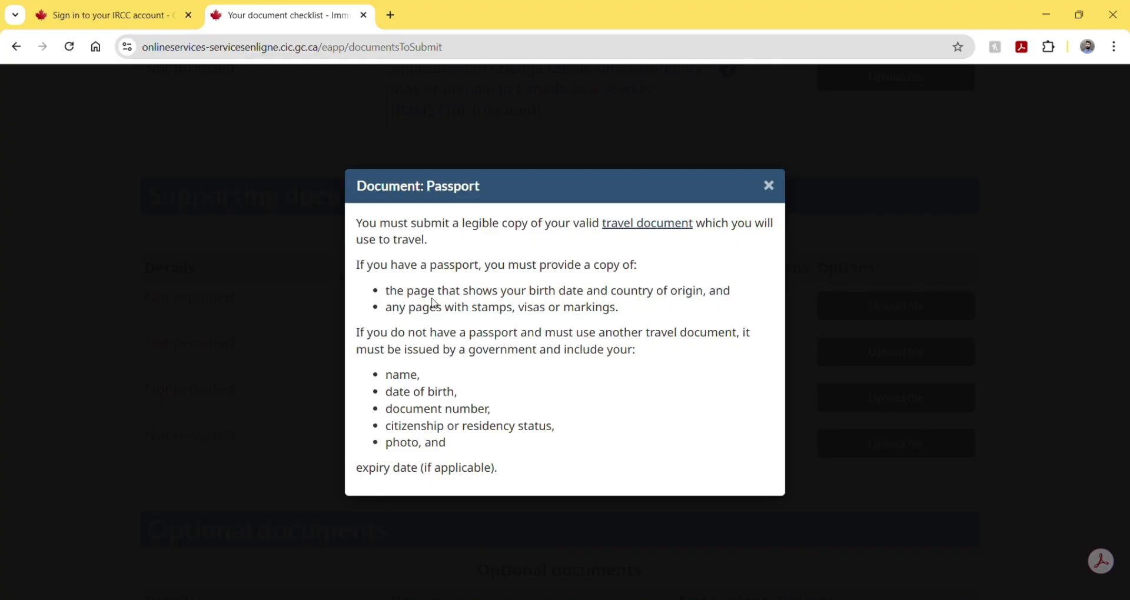
{"action": "left_click_drag", "start_coordinate": [442, 297], "coordinate": [703, 294]}
{"action": "key", "text": "Escape"}
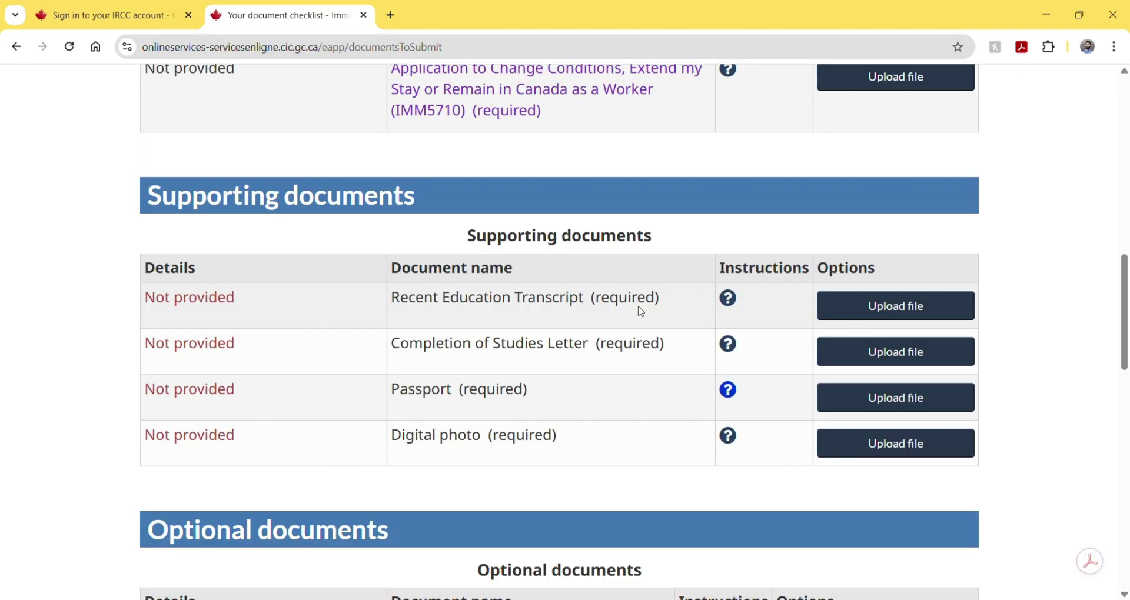
{"action": "left_click", "coordinate": [728, 391]}
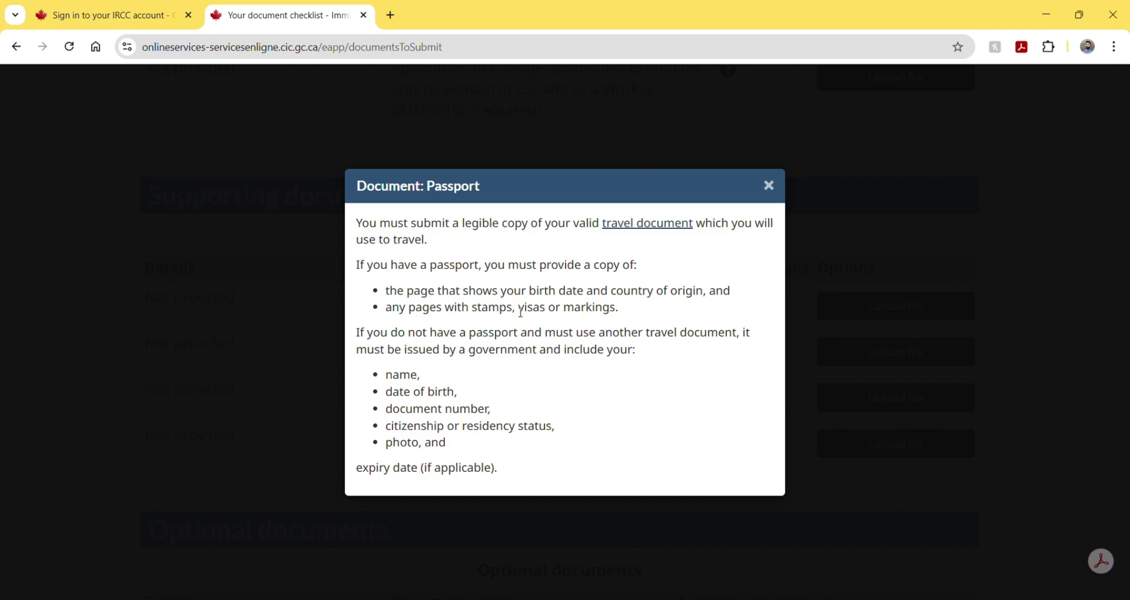
{"action": "left_click", "coordinate": [769, 186]}
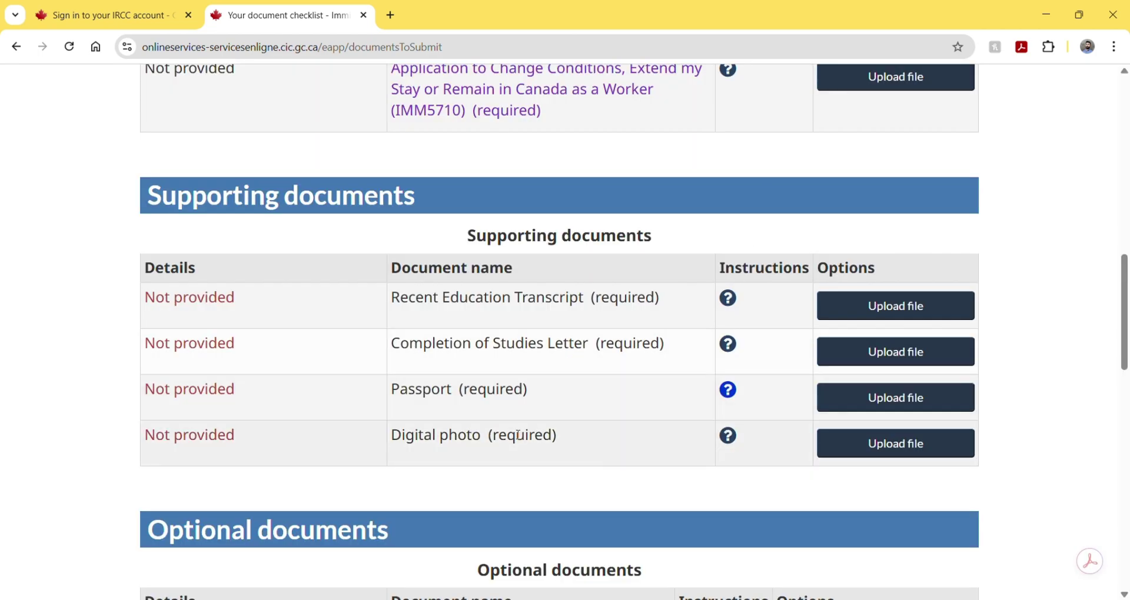
{"action": "left_click", "coordinate": [728, 437]}
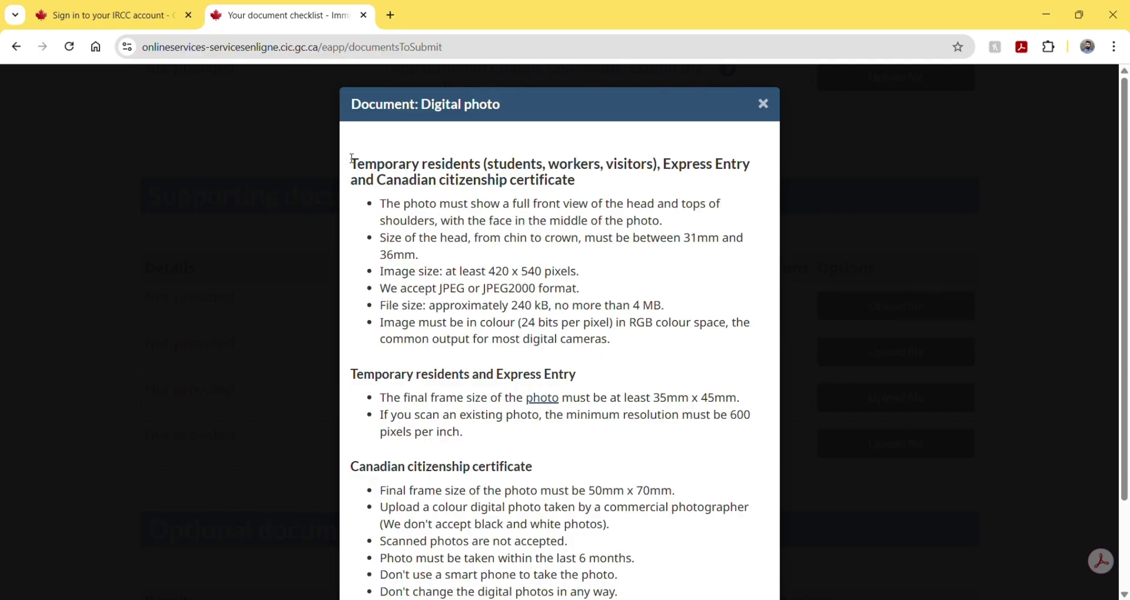
{"action": "left_click_drag", "start_coordinate": [352, 159], "coordinate": [583, 324]}
{"action": "key", "text": "Escape"}
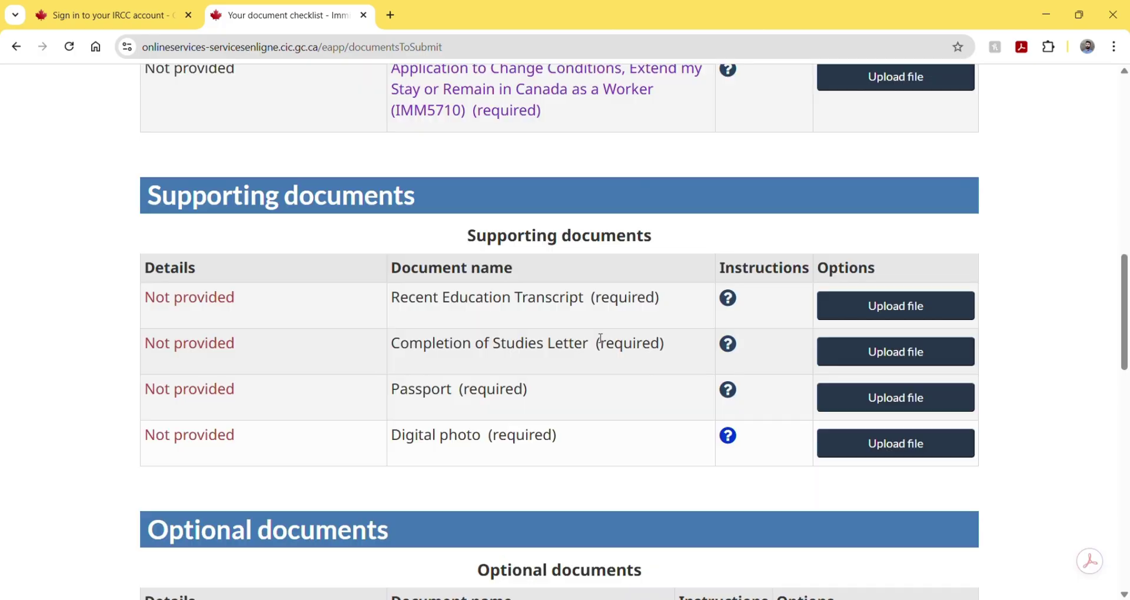
{"action": "left_click", "coordinate": [728, 437]}
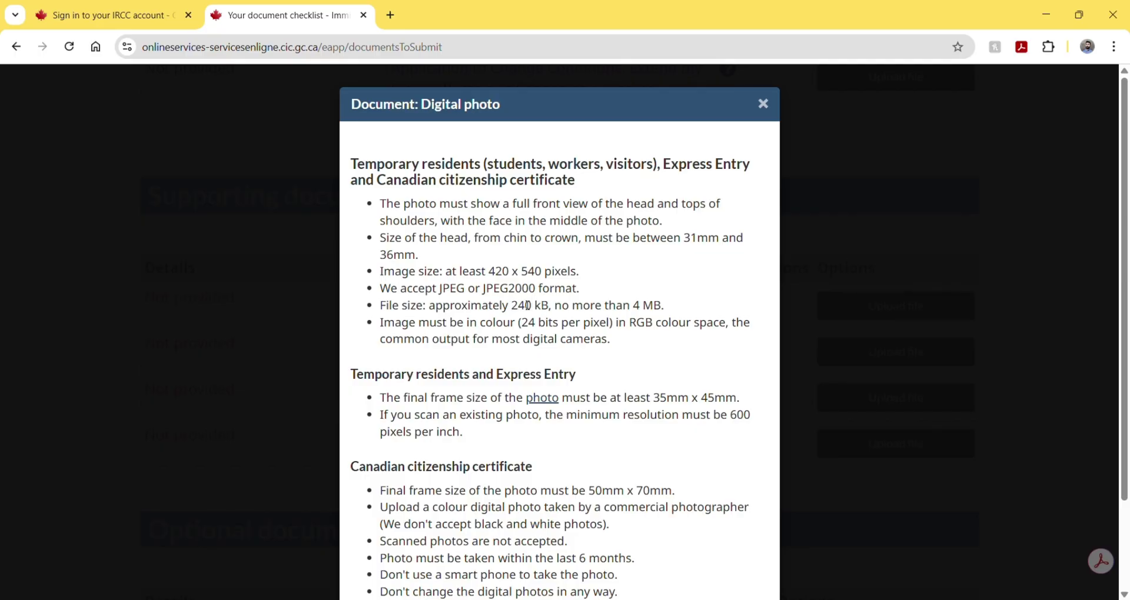
{"action": "left_click", "coordinate": [765, 103]}
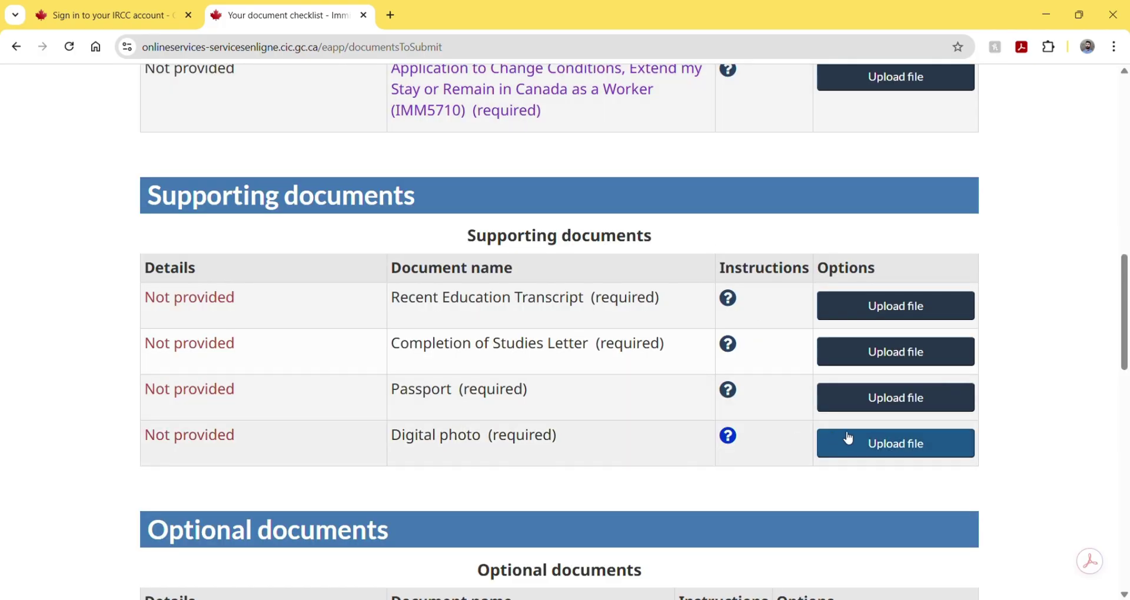
{"action": "scroll", "coordinate": [709, 453], "scroll_direction": "down", "scroll_amount": 2}
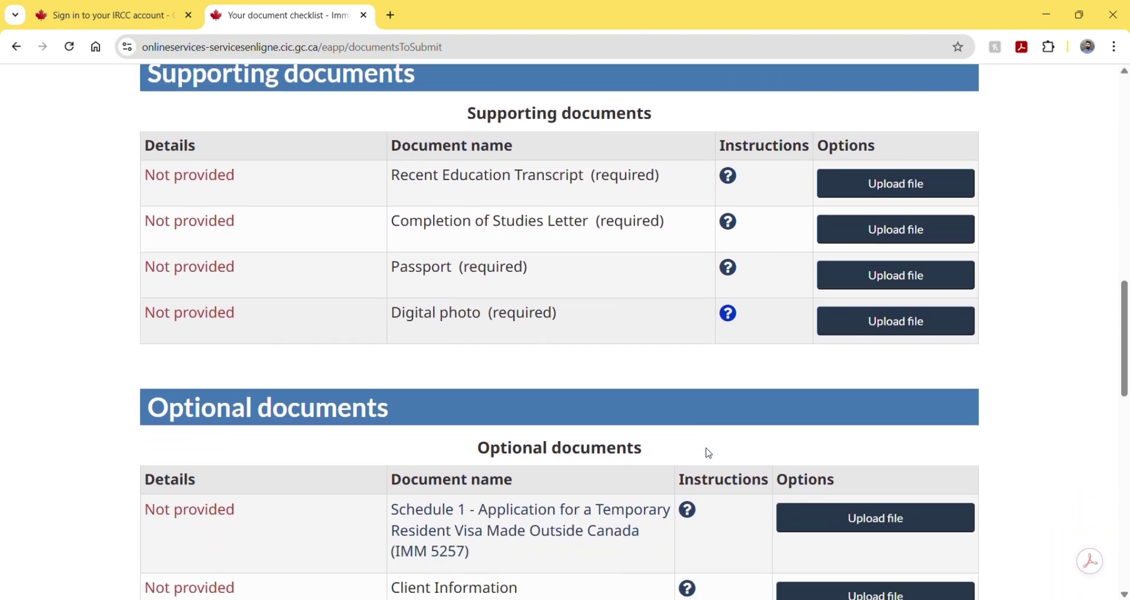
{"action": "scroll", "coordinate": [709, 453], "scroll_direction": "down", "scroll_amount": 9}
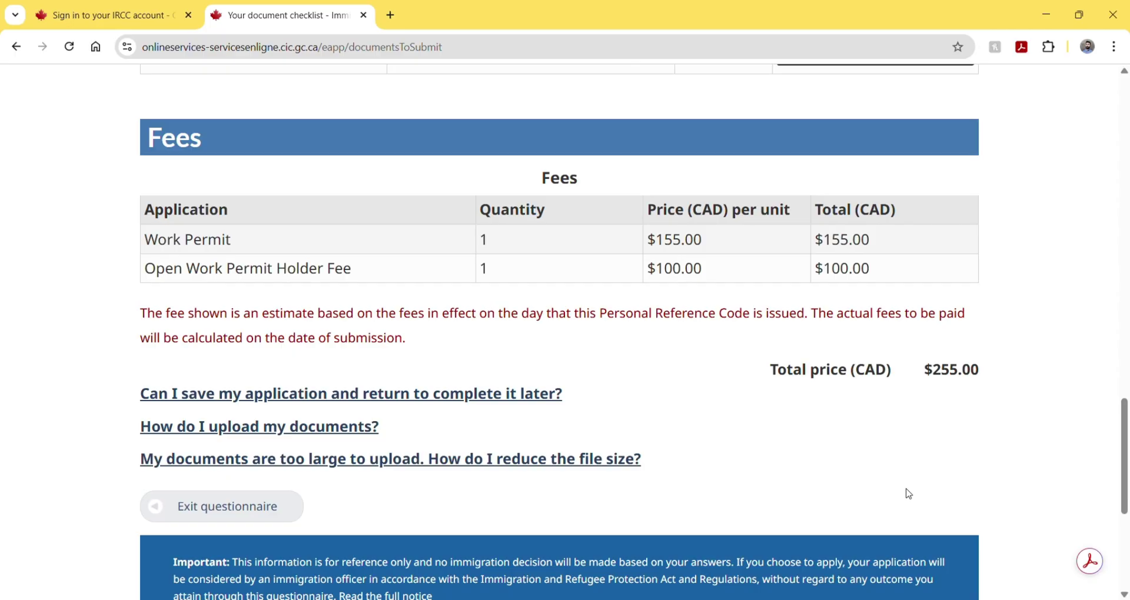
{"action": "scroll", "coordinate": [909, 494], "scroll_direction": "up", "scroll_amount": 5}
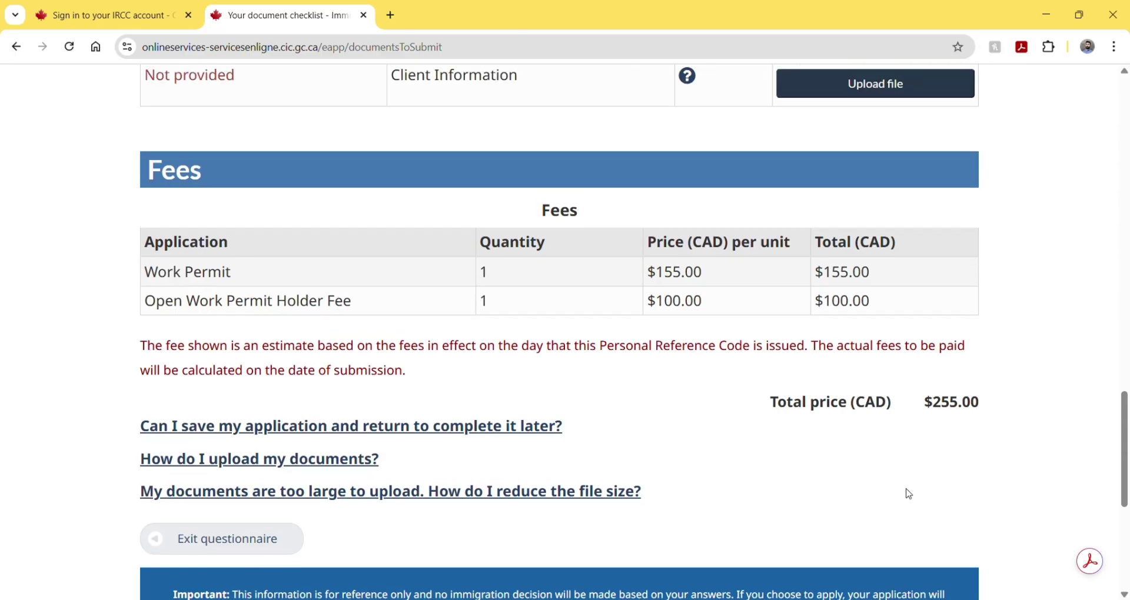
{"action": "scroll", "coordinate": [909, 494], "scroll_direction": "up", "scroll_amount": 5}
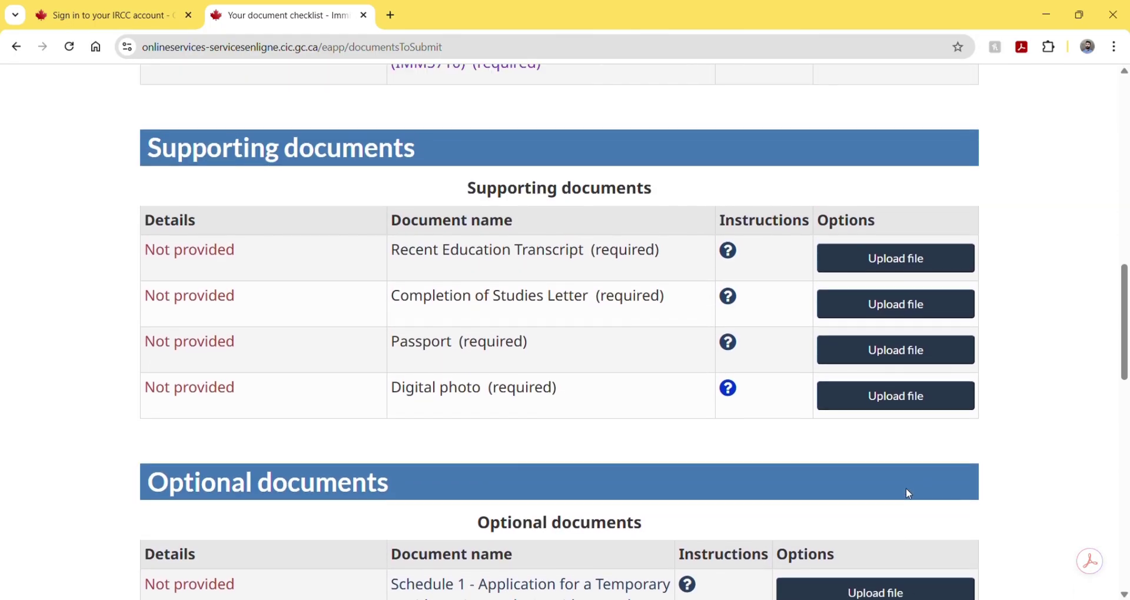
{"action": "scroll", "coordinate": [909, 493], "scroll_direction": "up", "scroll_amount": 3}
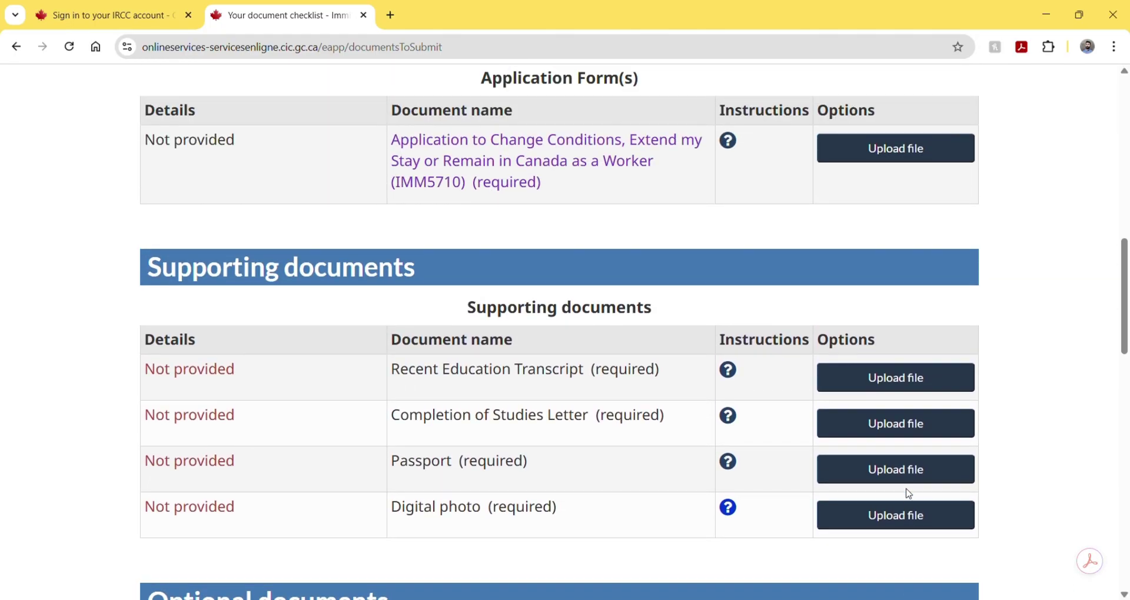